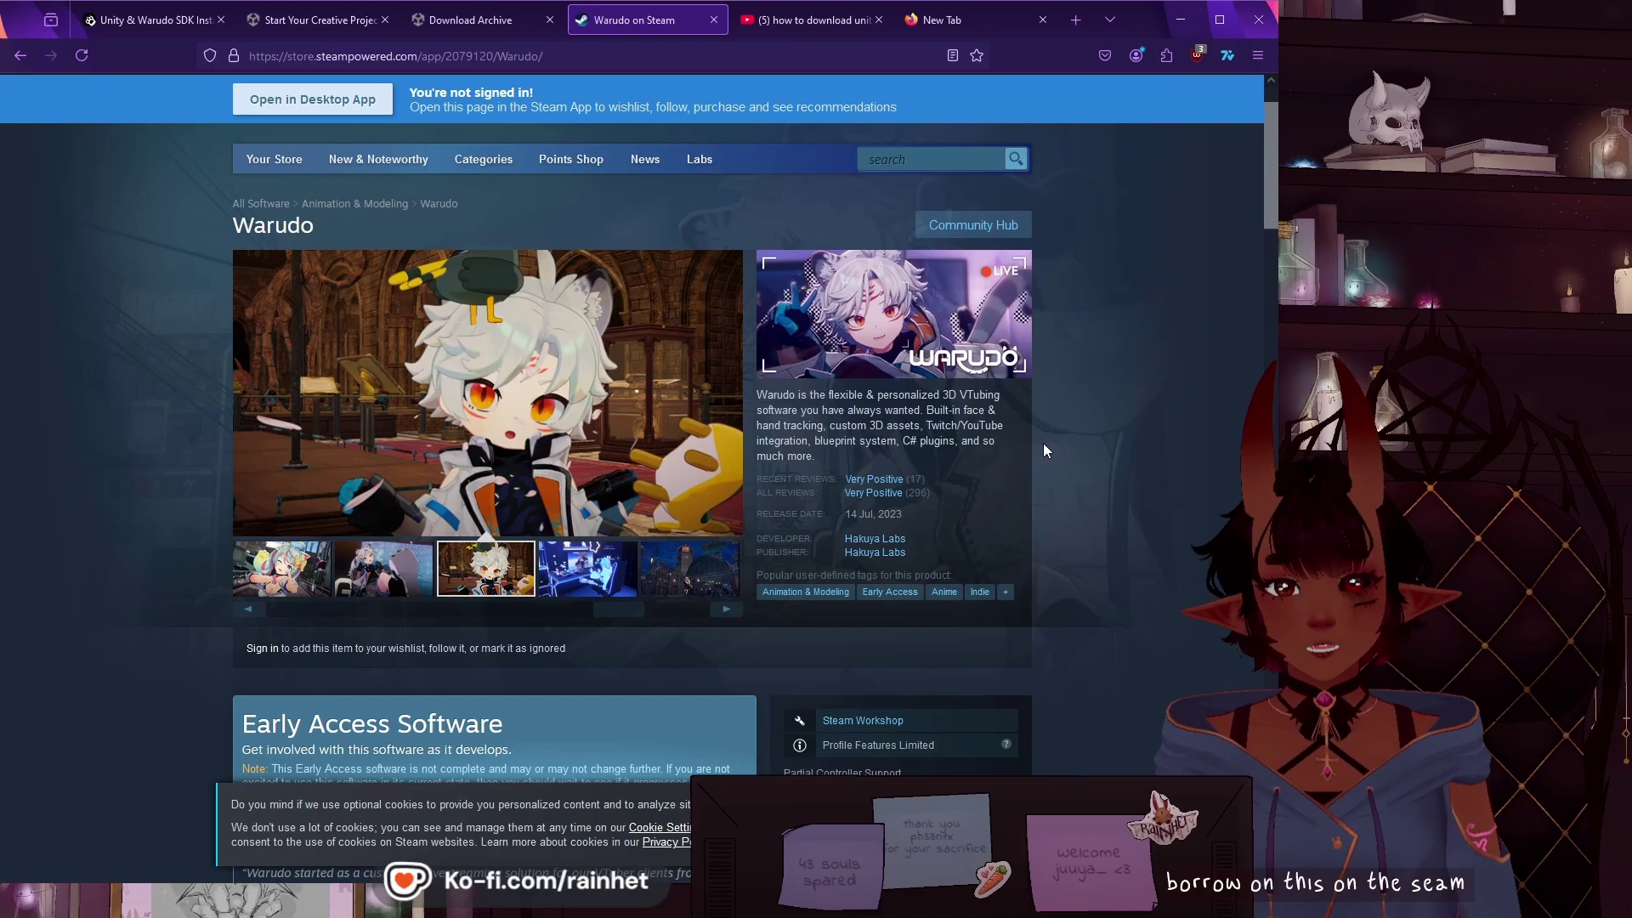
Step: Switch from the Warudo Steam store page to the Unity download page tab
scroll(1044, 443, down, 7)
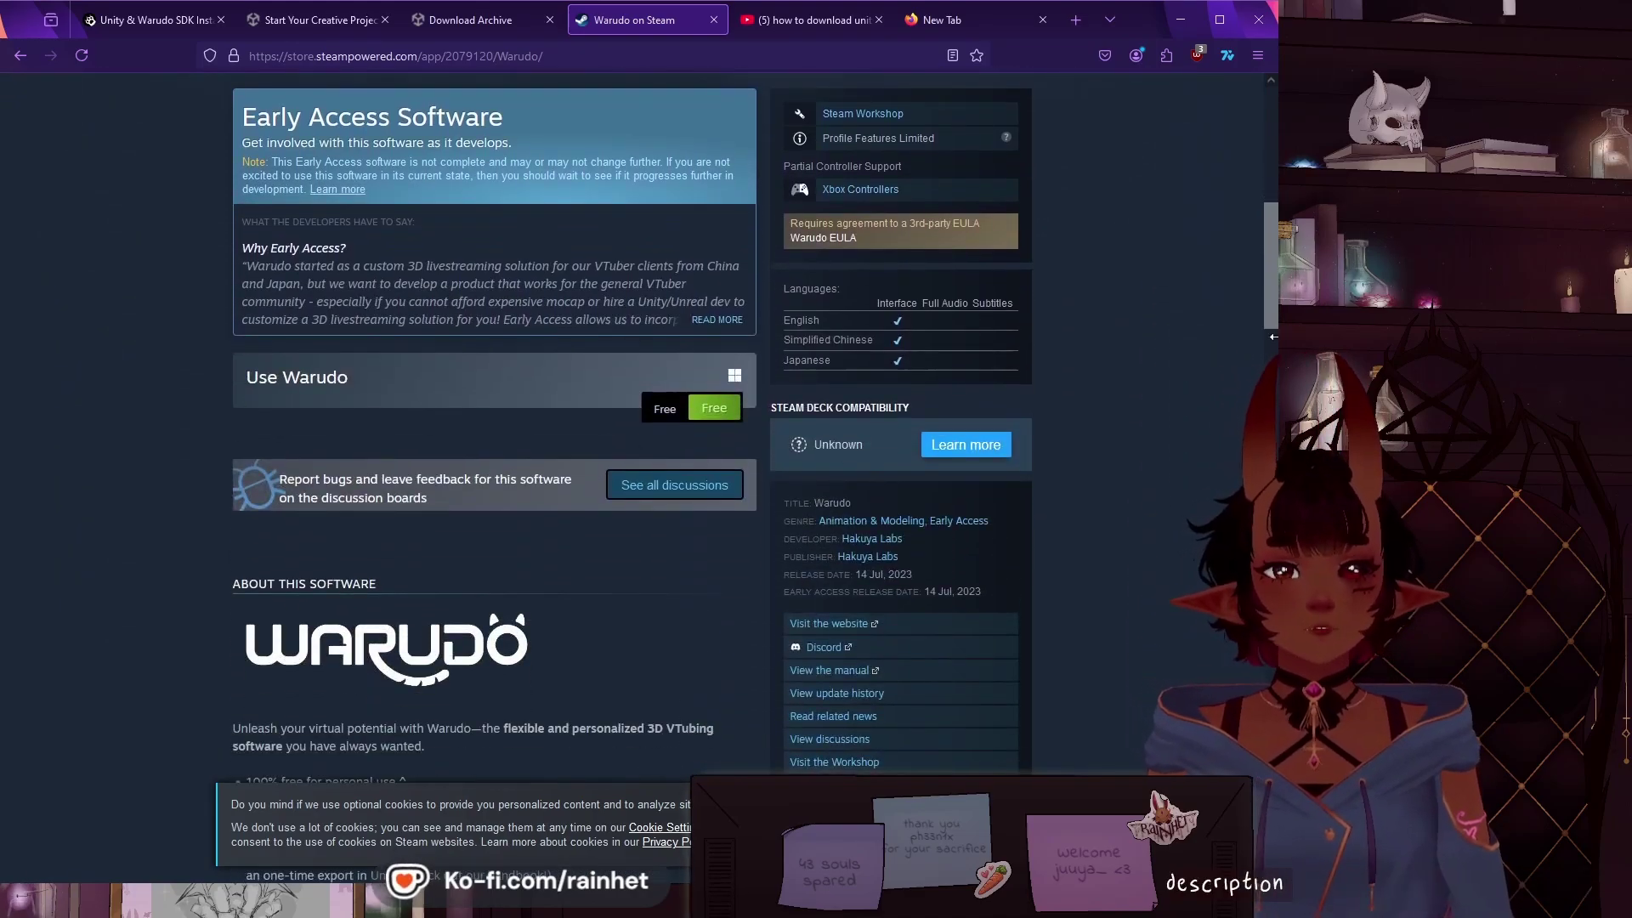
scroll(1044, 442, up, 7)
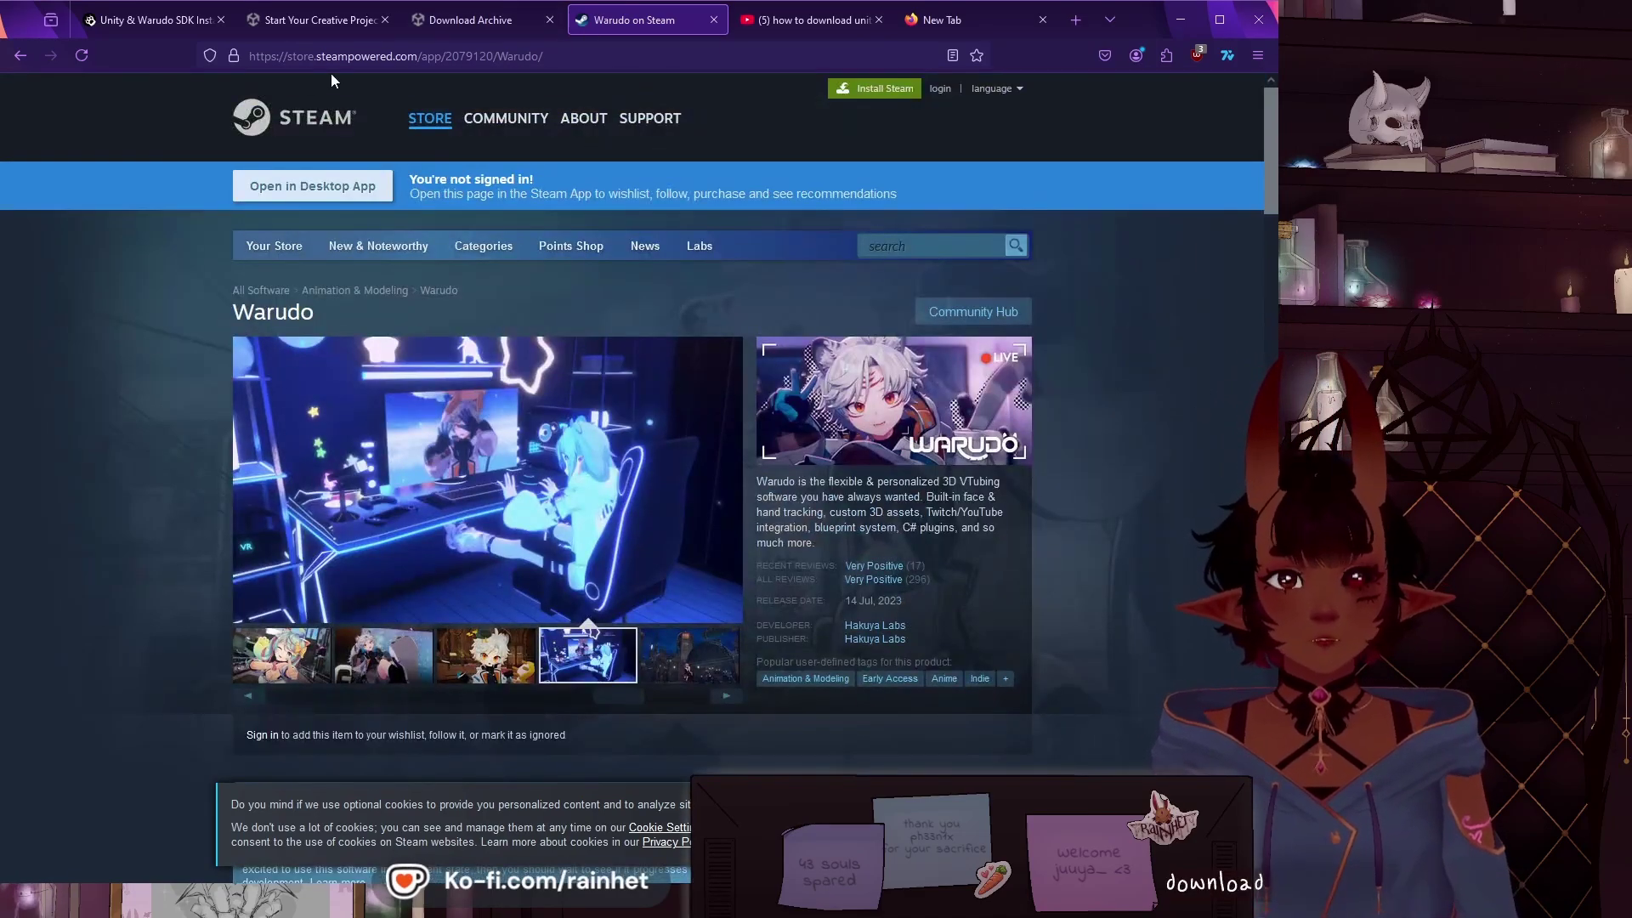
click(316, 20)
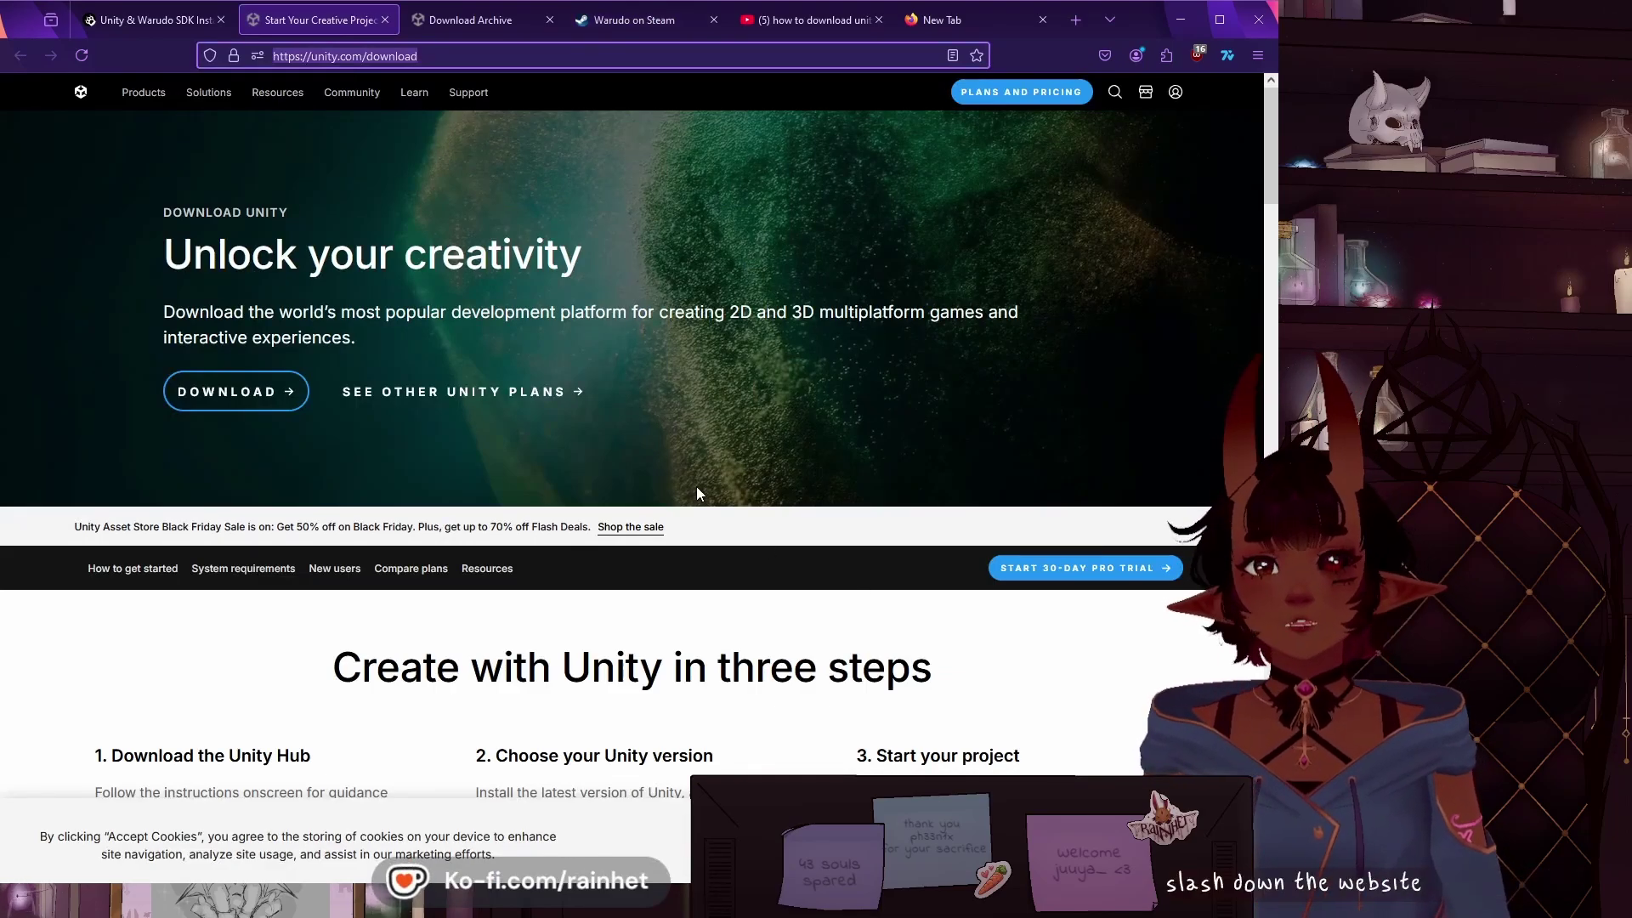
Step: Find Unity 2021.3.18f1 in the 2021 download archive, then go to Unity Hub's Projects list
scroll(697, 491, down, 5)
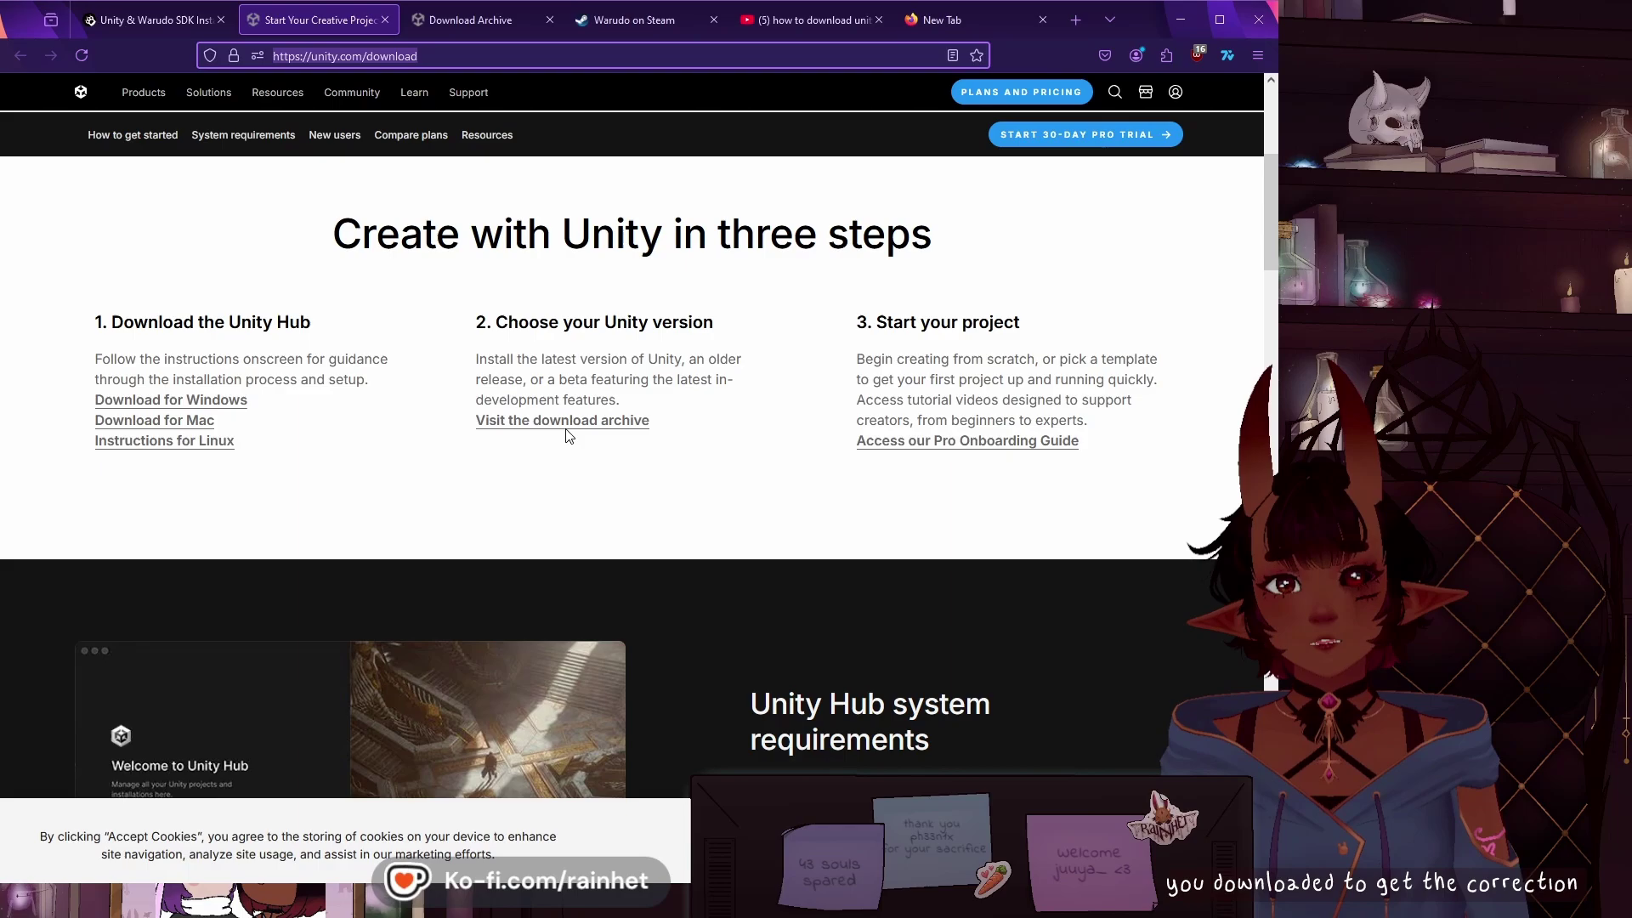
click(441, 22)
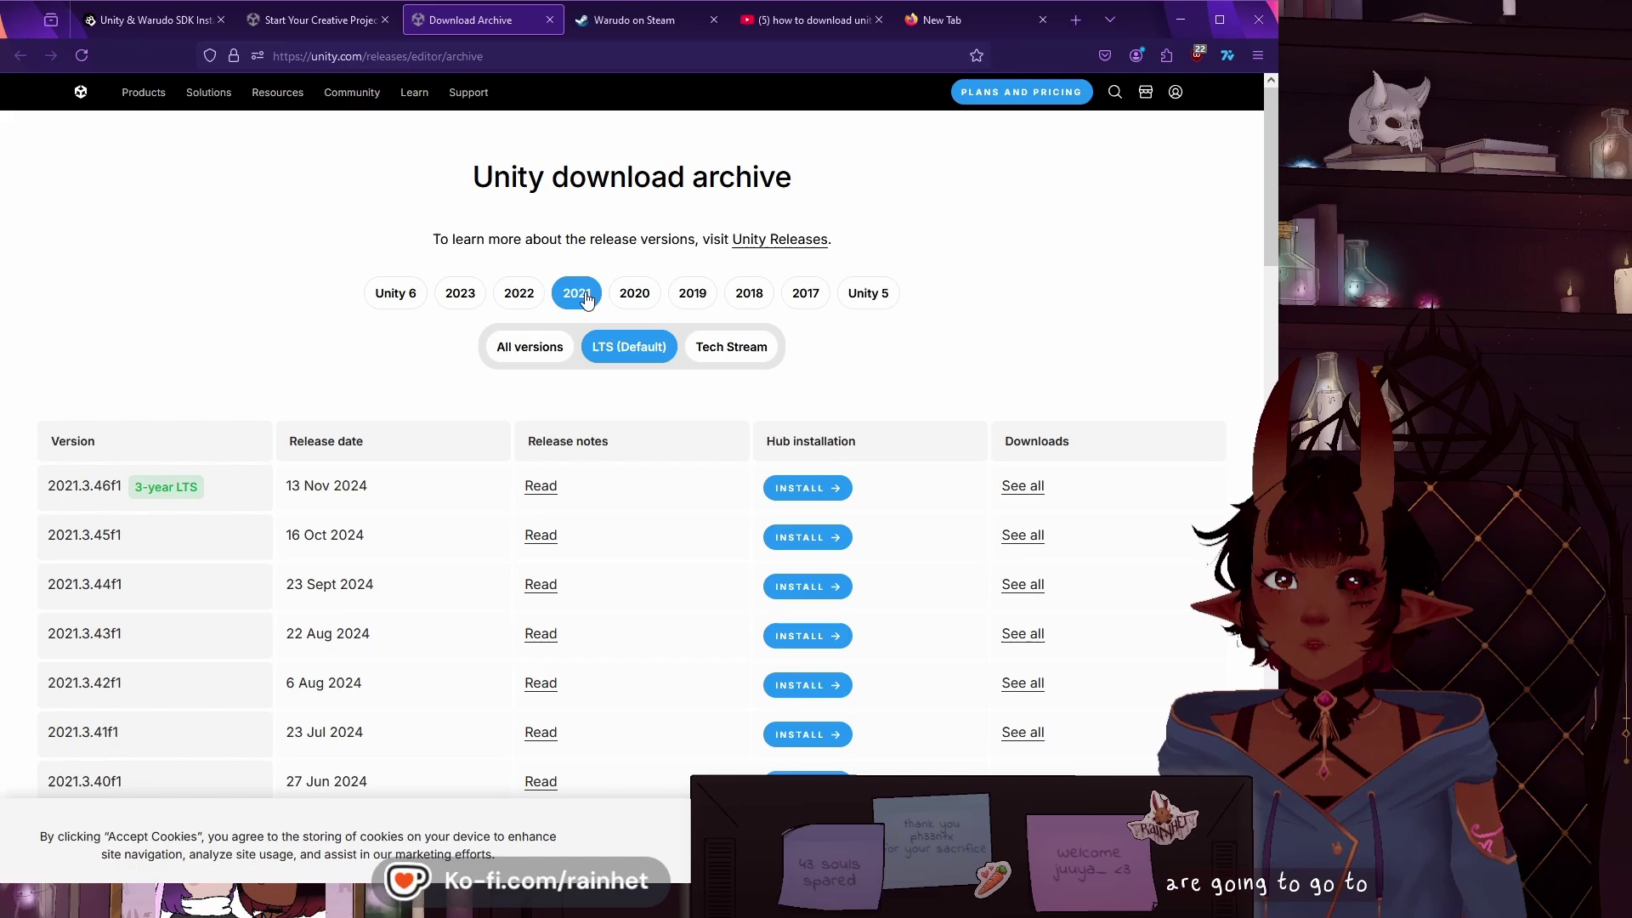
scroll(498, 331, down, 15)
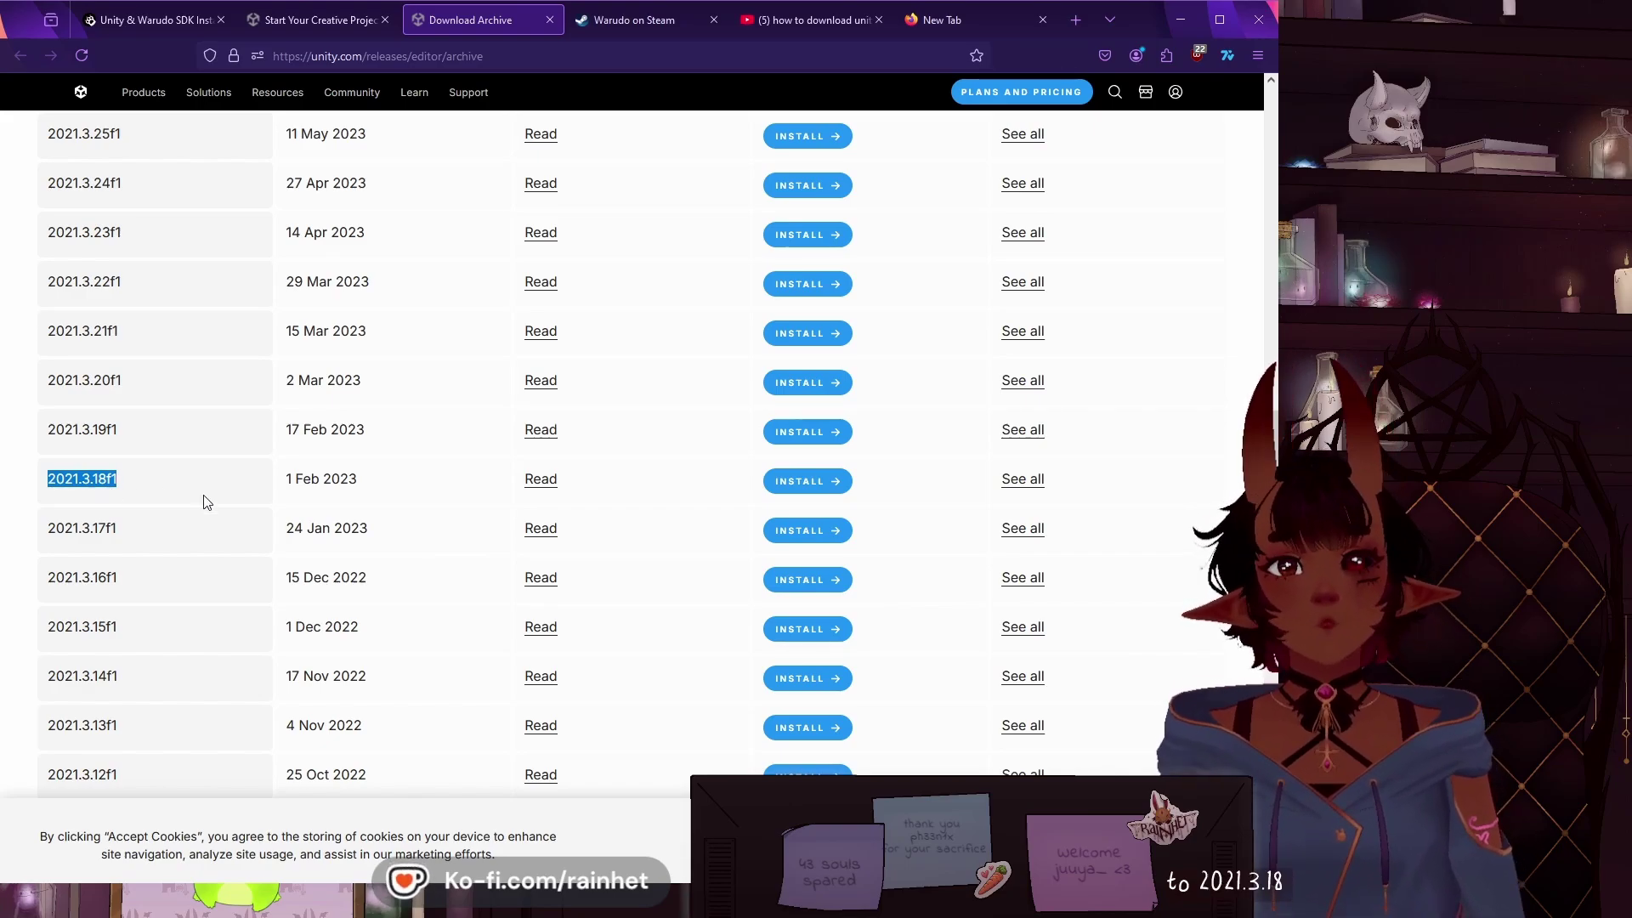
click(802, 481)
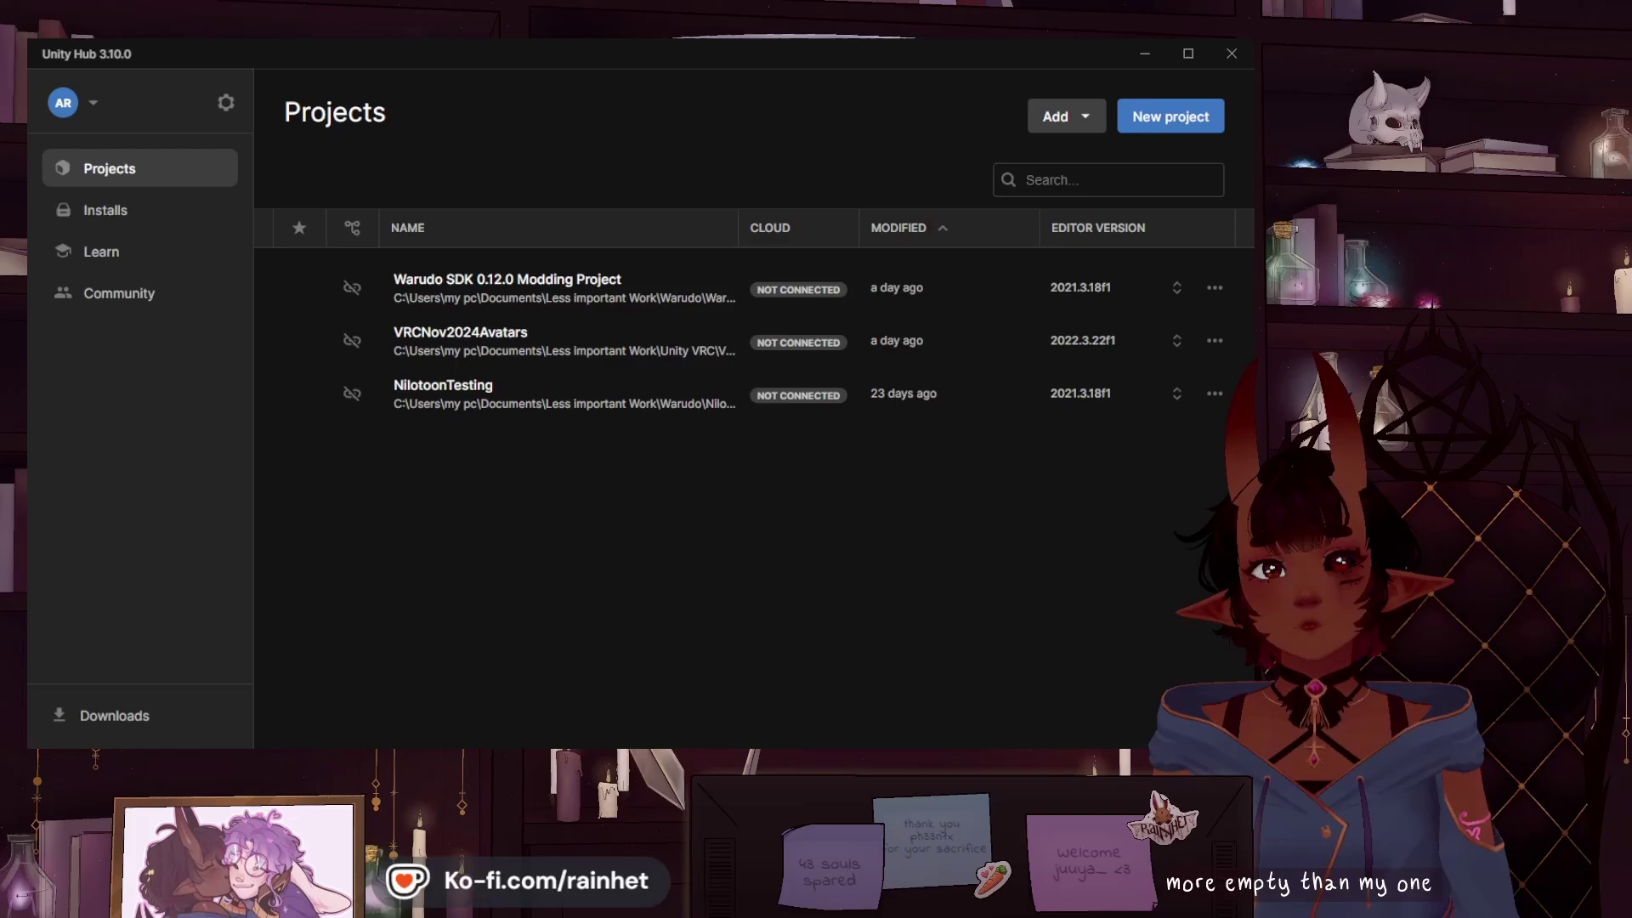
Step: Check Unity Hub's installed and pre-release editors, then minimize it to show the Warudo SDK handbook
click(106, 210)
click(1170, 117)
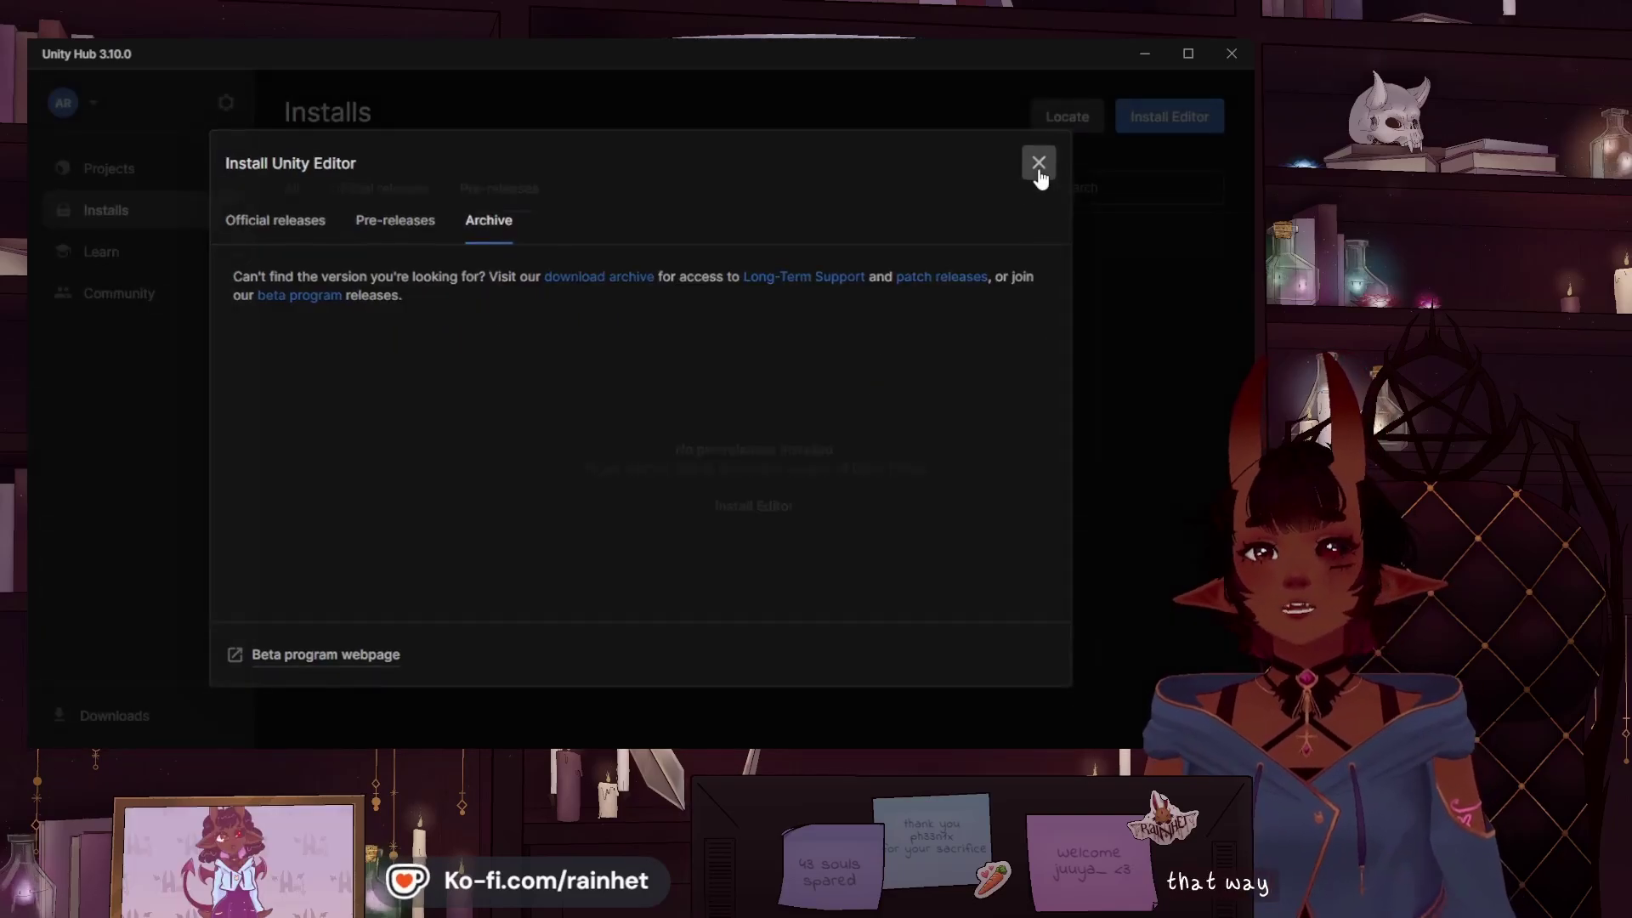
click(1039, 167)
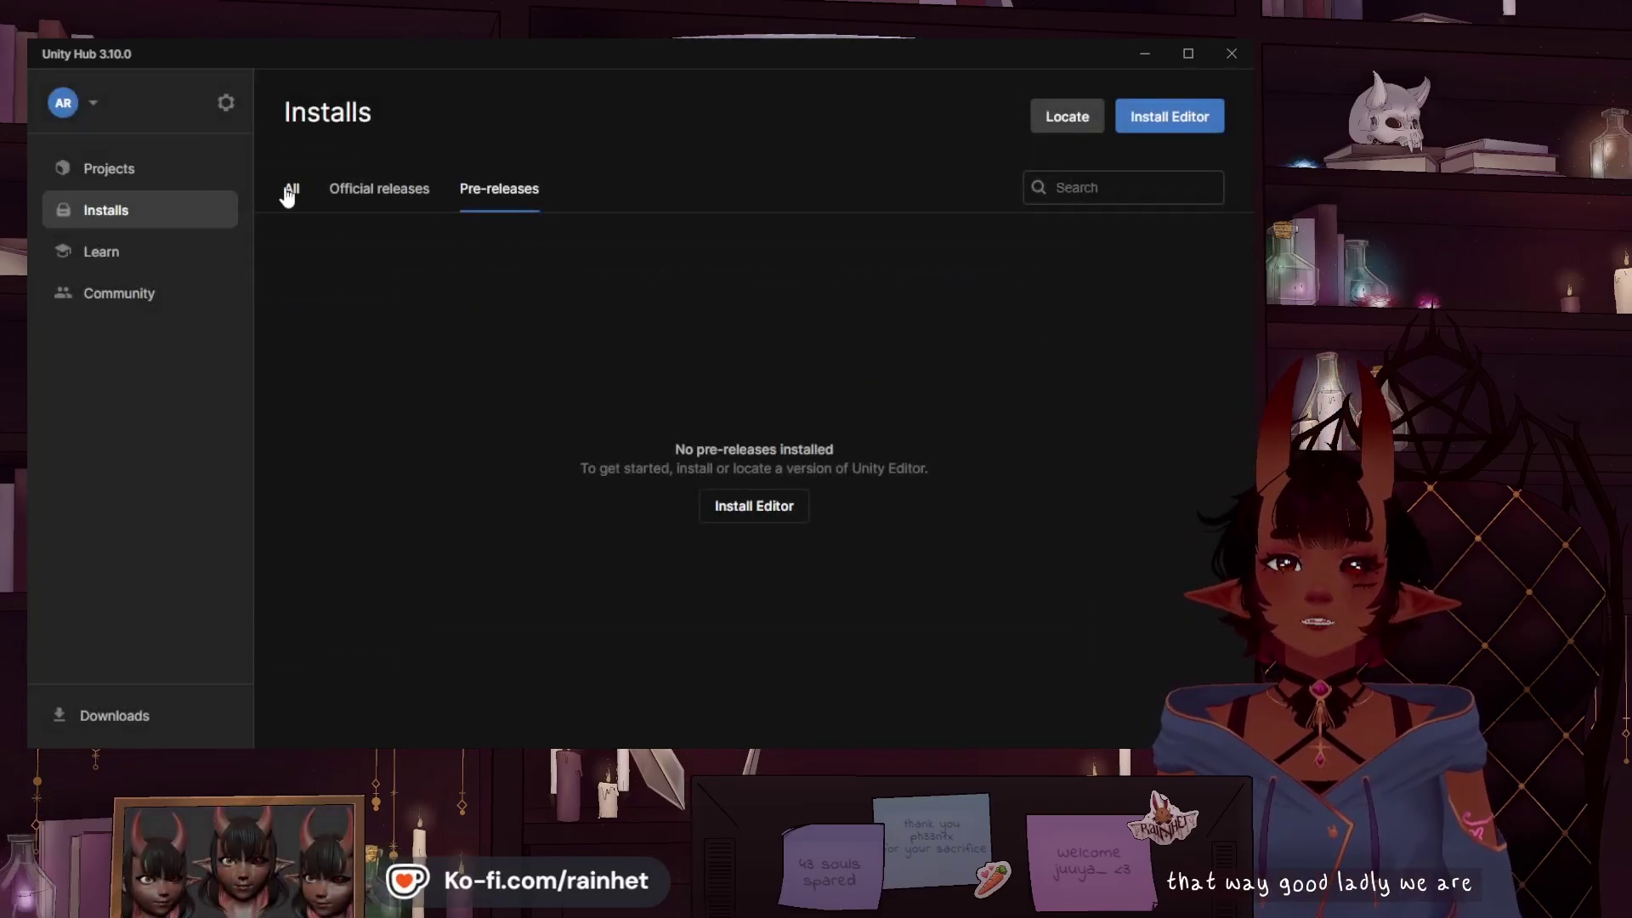
click(186, 177)
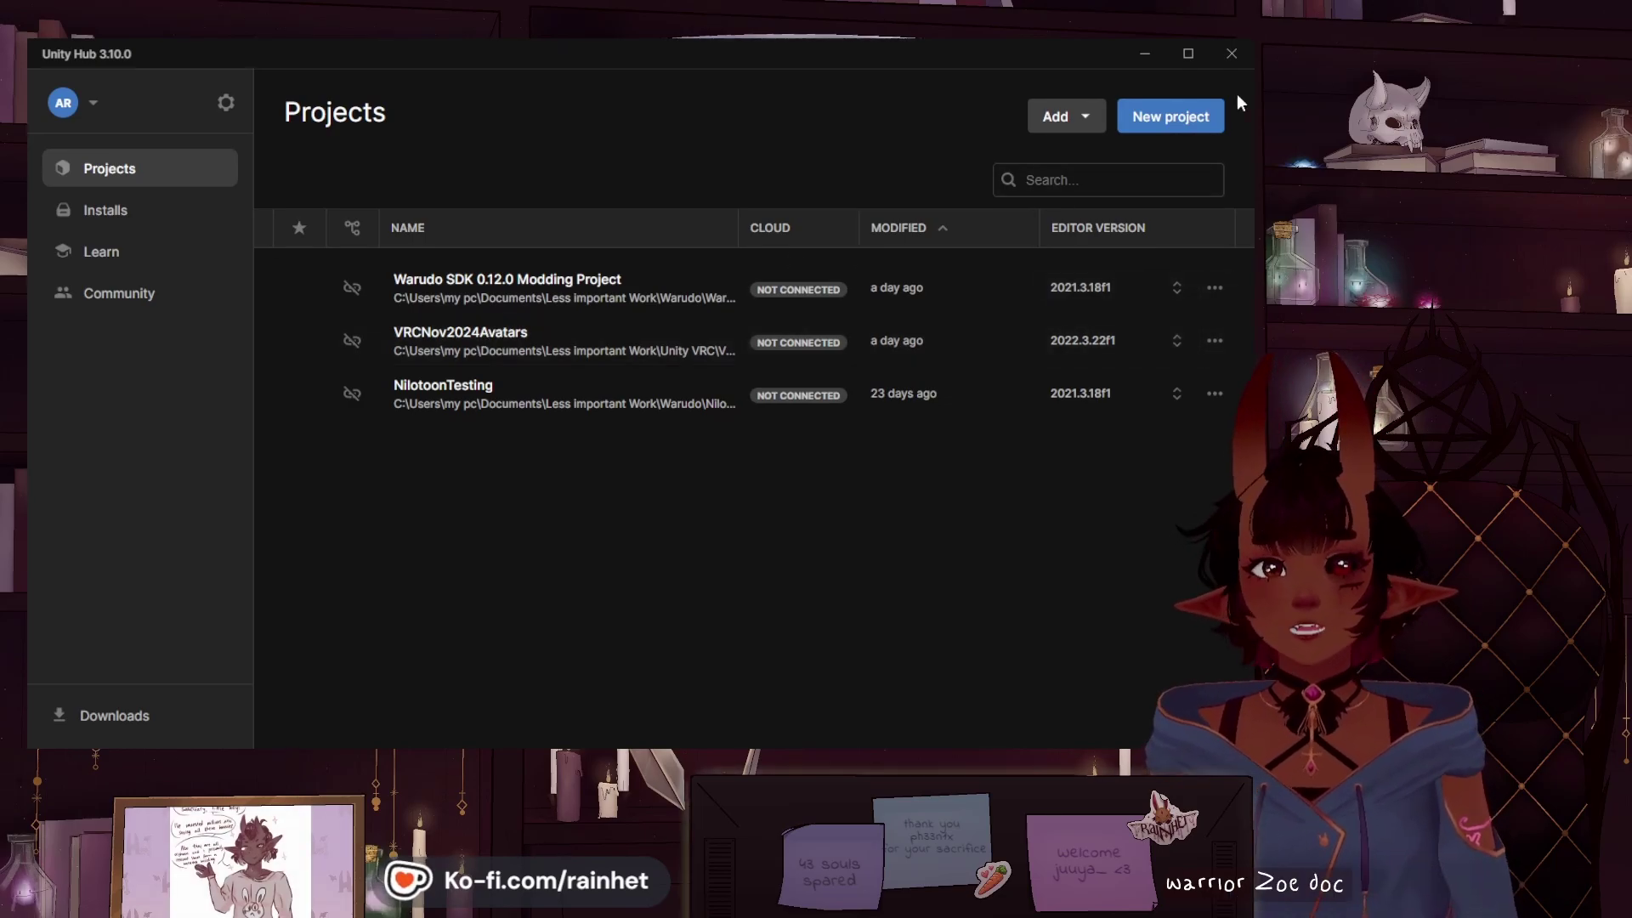
click(1145, 53)
key(alt+Tab)
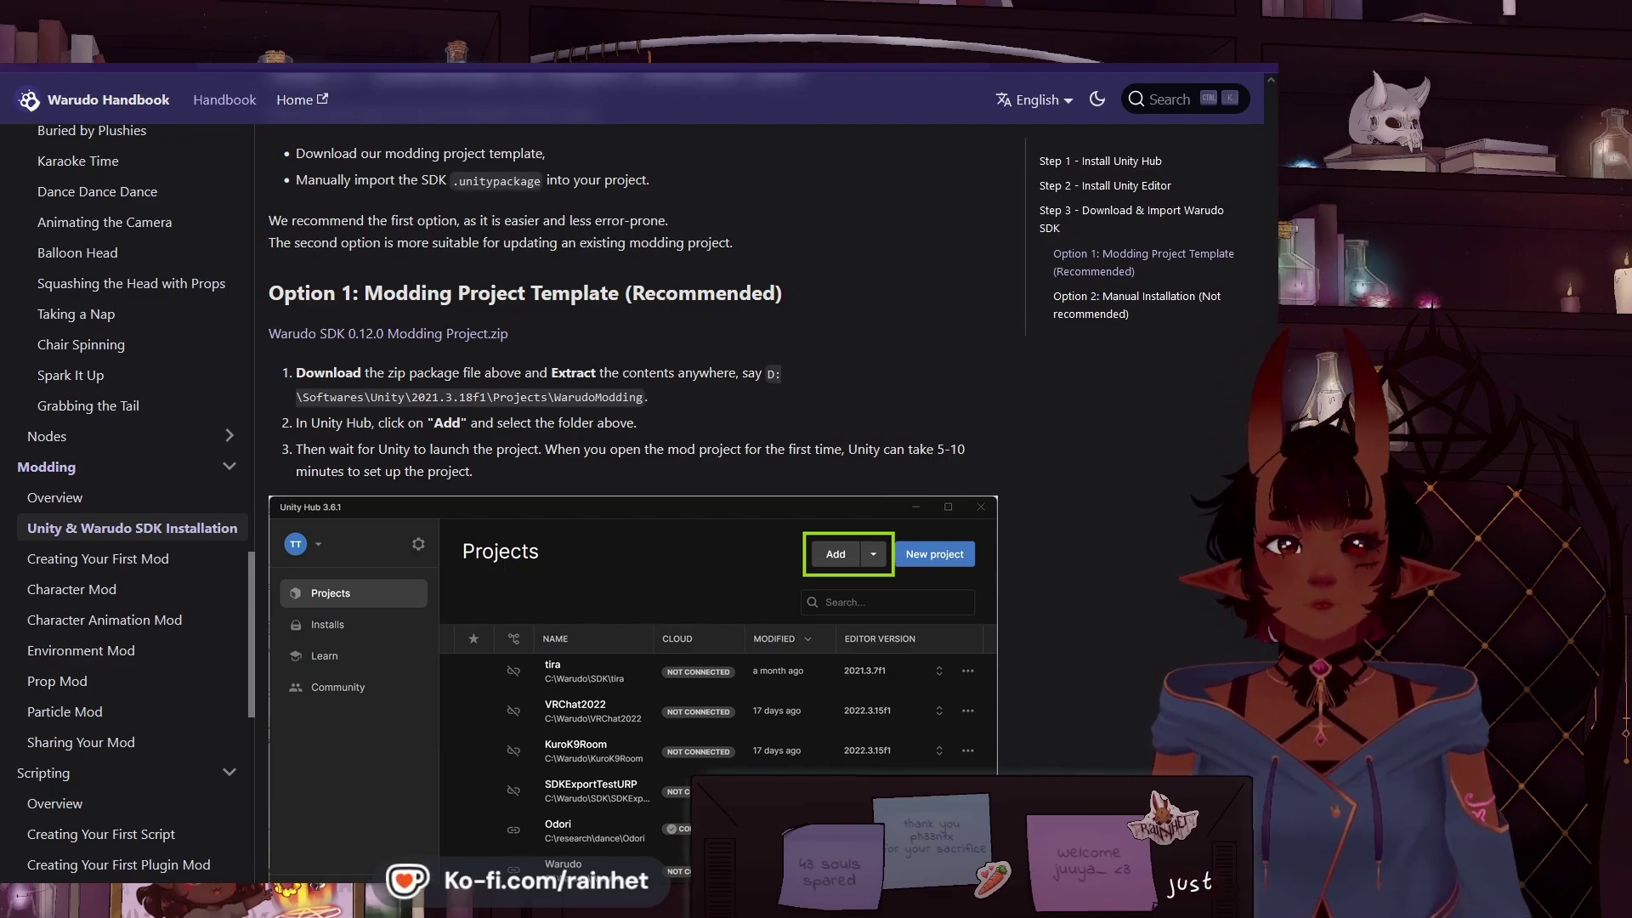
Step: Find the Option 1 Modding Project.zip link in the handbook, then return to Unity Hub
scroll(634, 510, up, 2)
scroll(634, 510, down, 3)
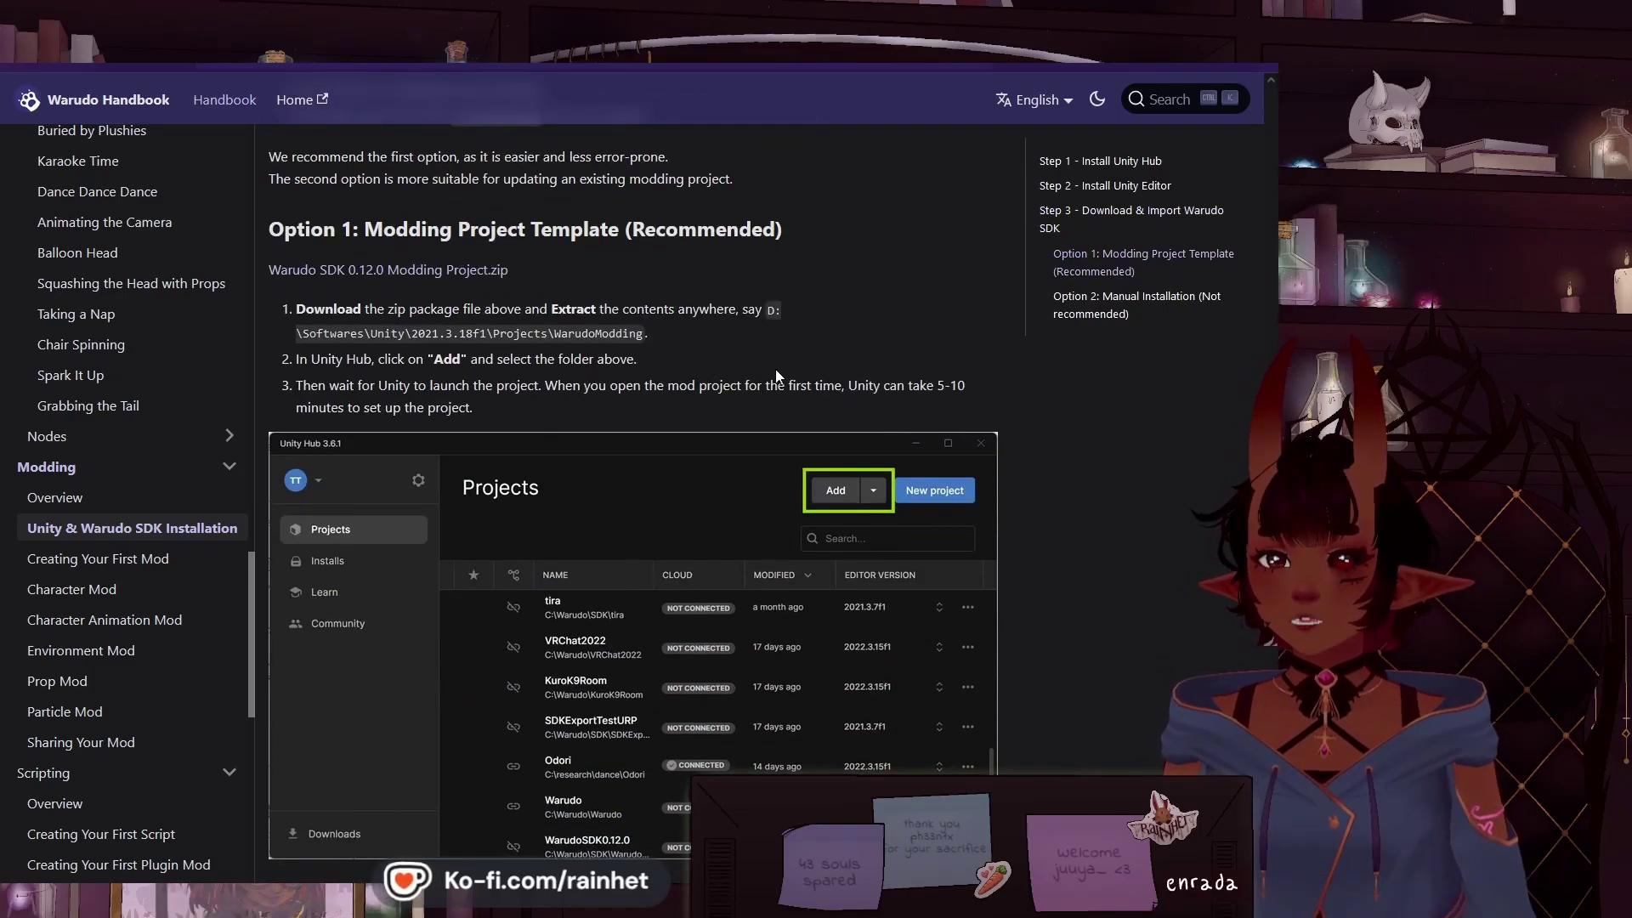
drag(270, 270, 492, 270)
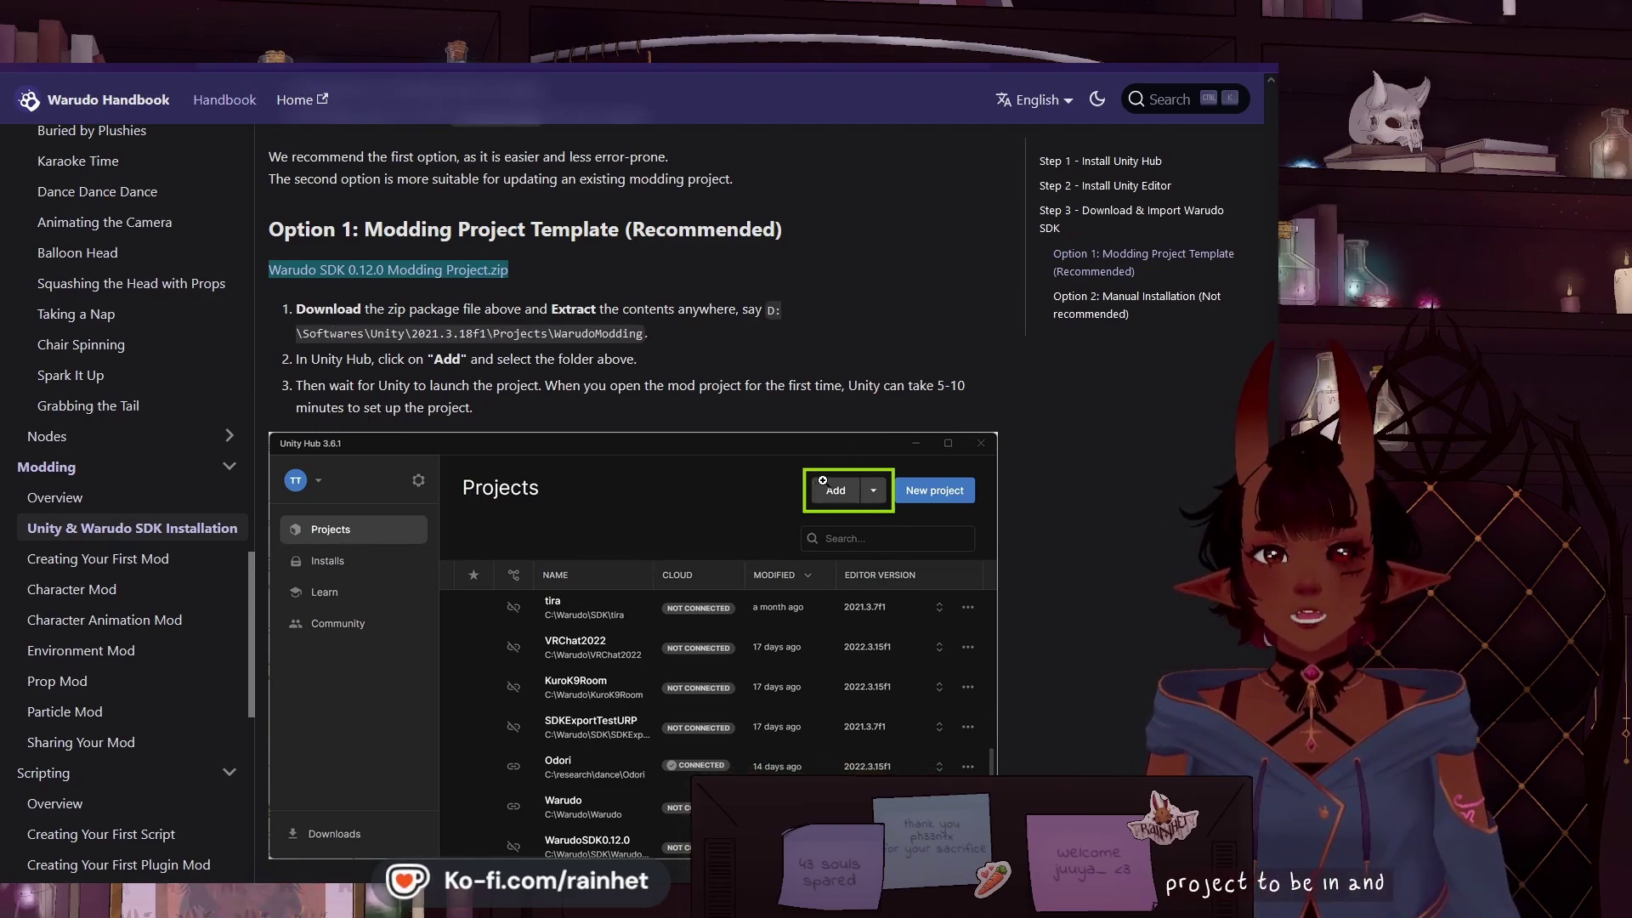
scroll(822, 480, down, 2)
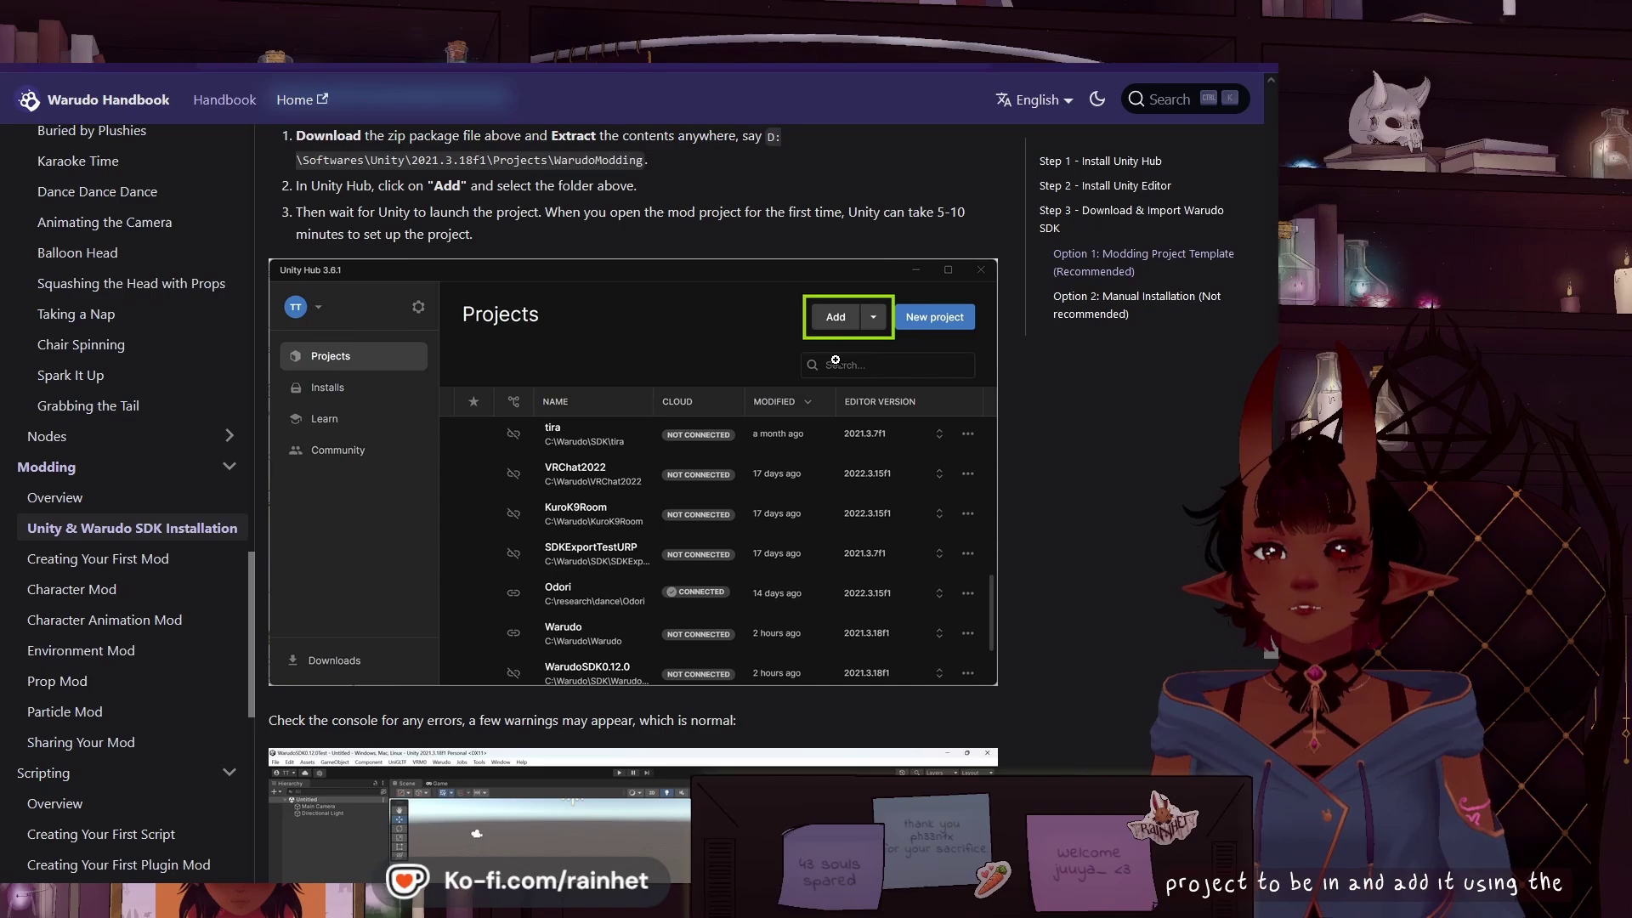
key(alt+Tab)
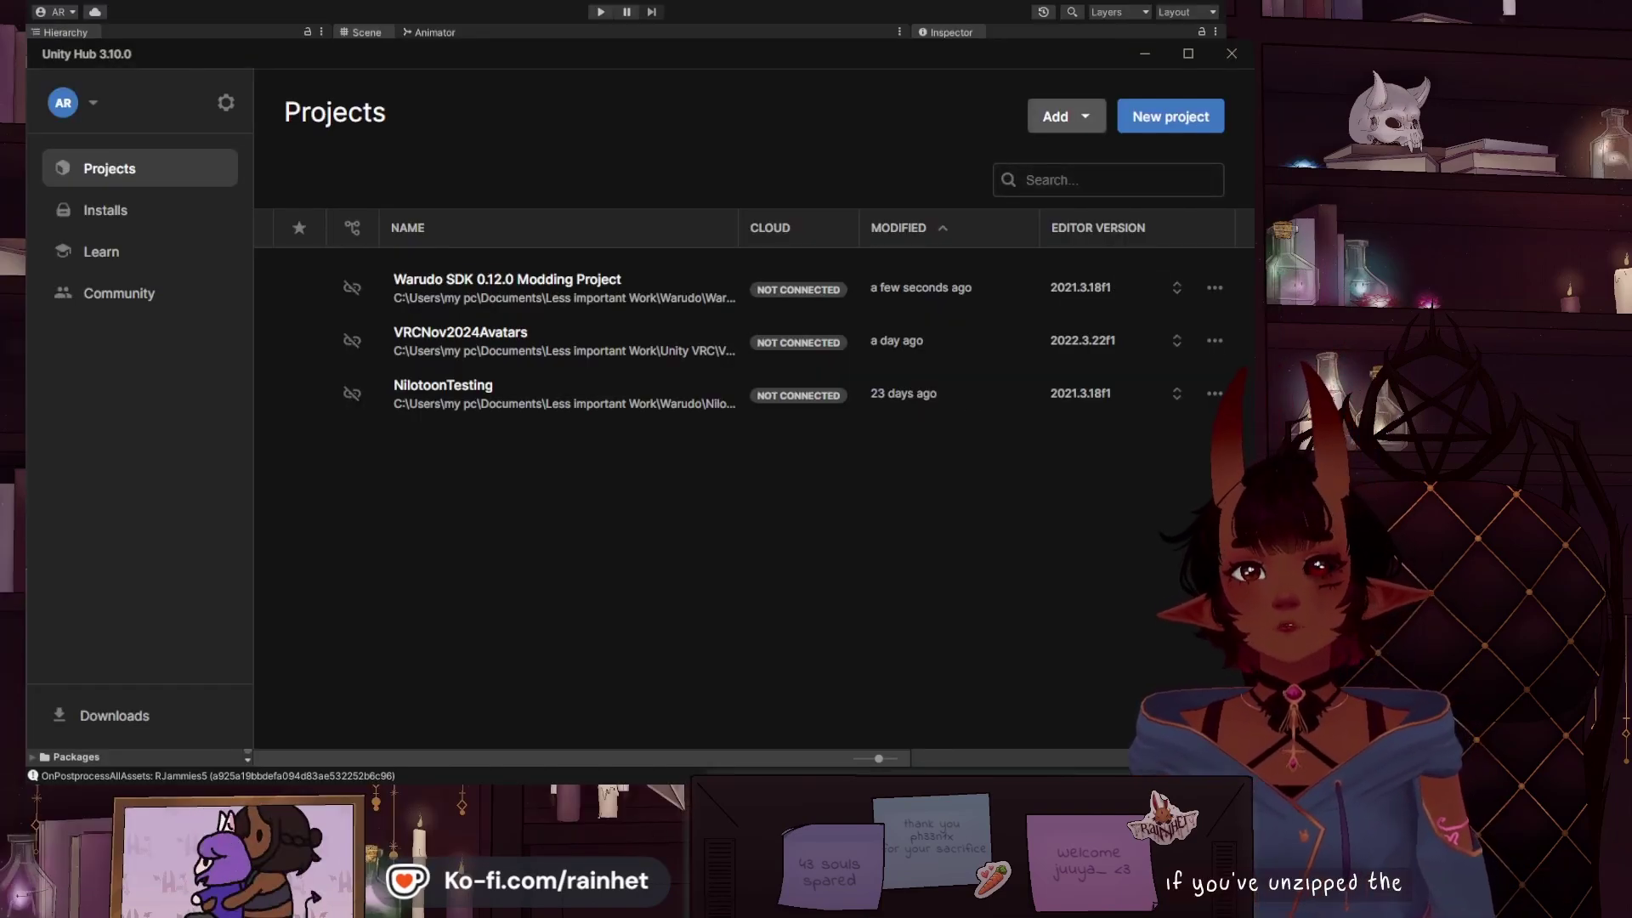
Step: Add the extracted Warudo SDK modding project to Unity Hub from disk
click(1085, 127)
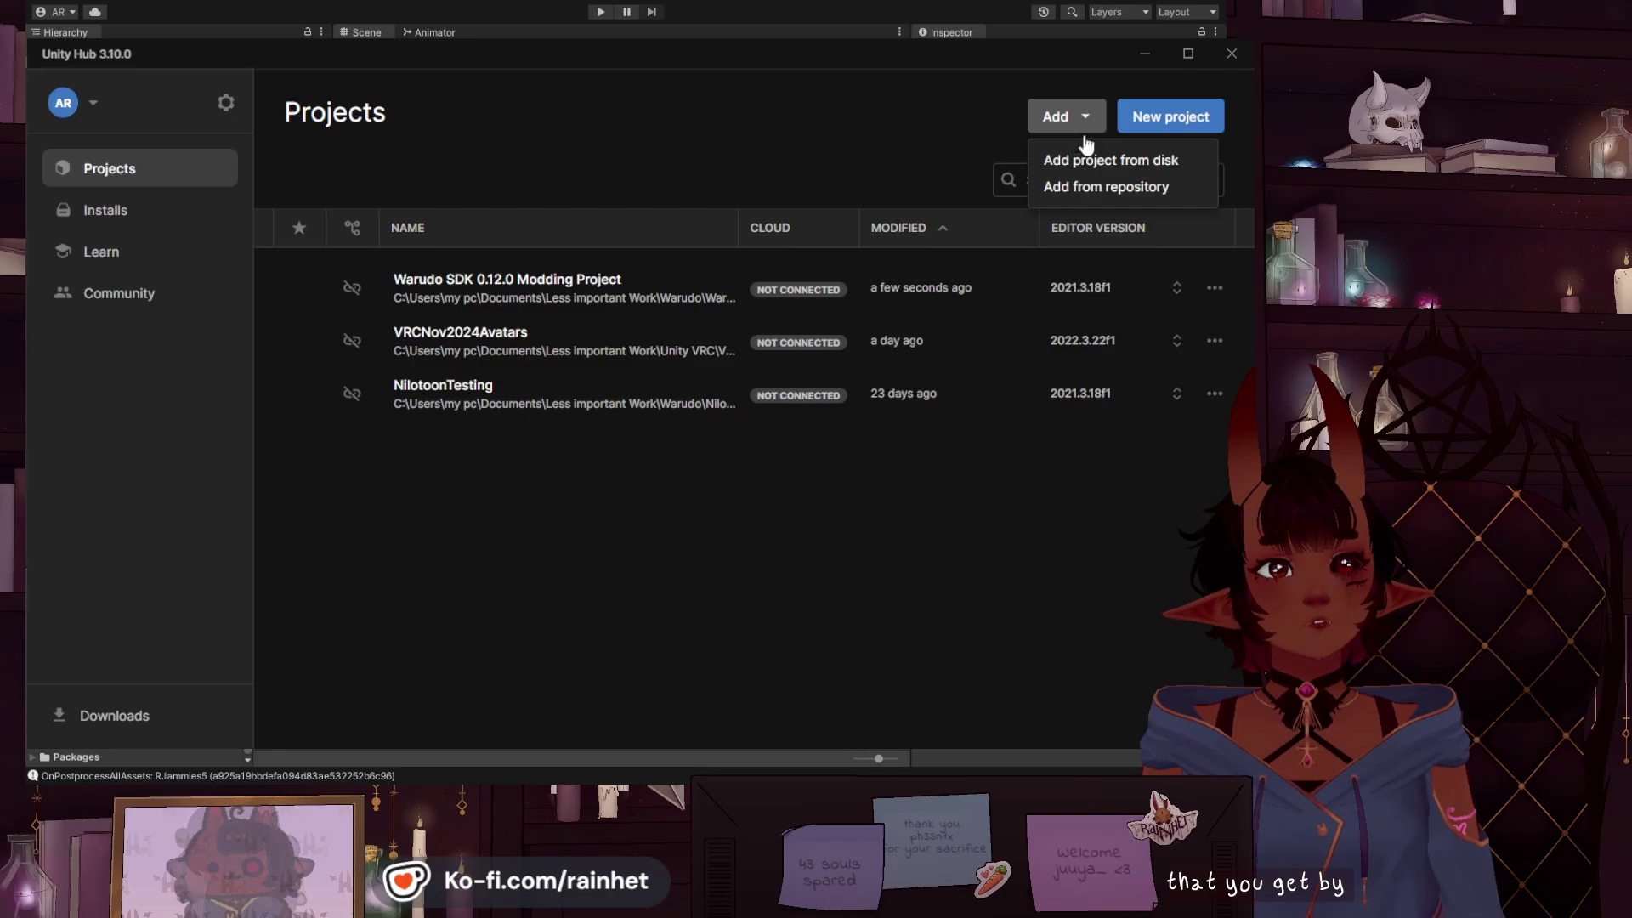
click(1084, 161)
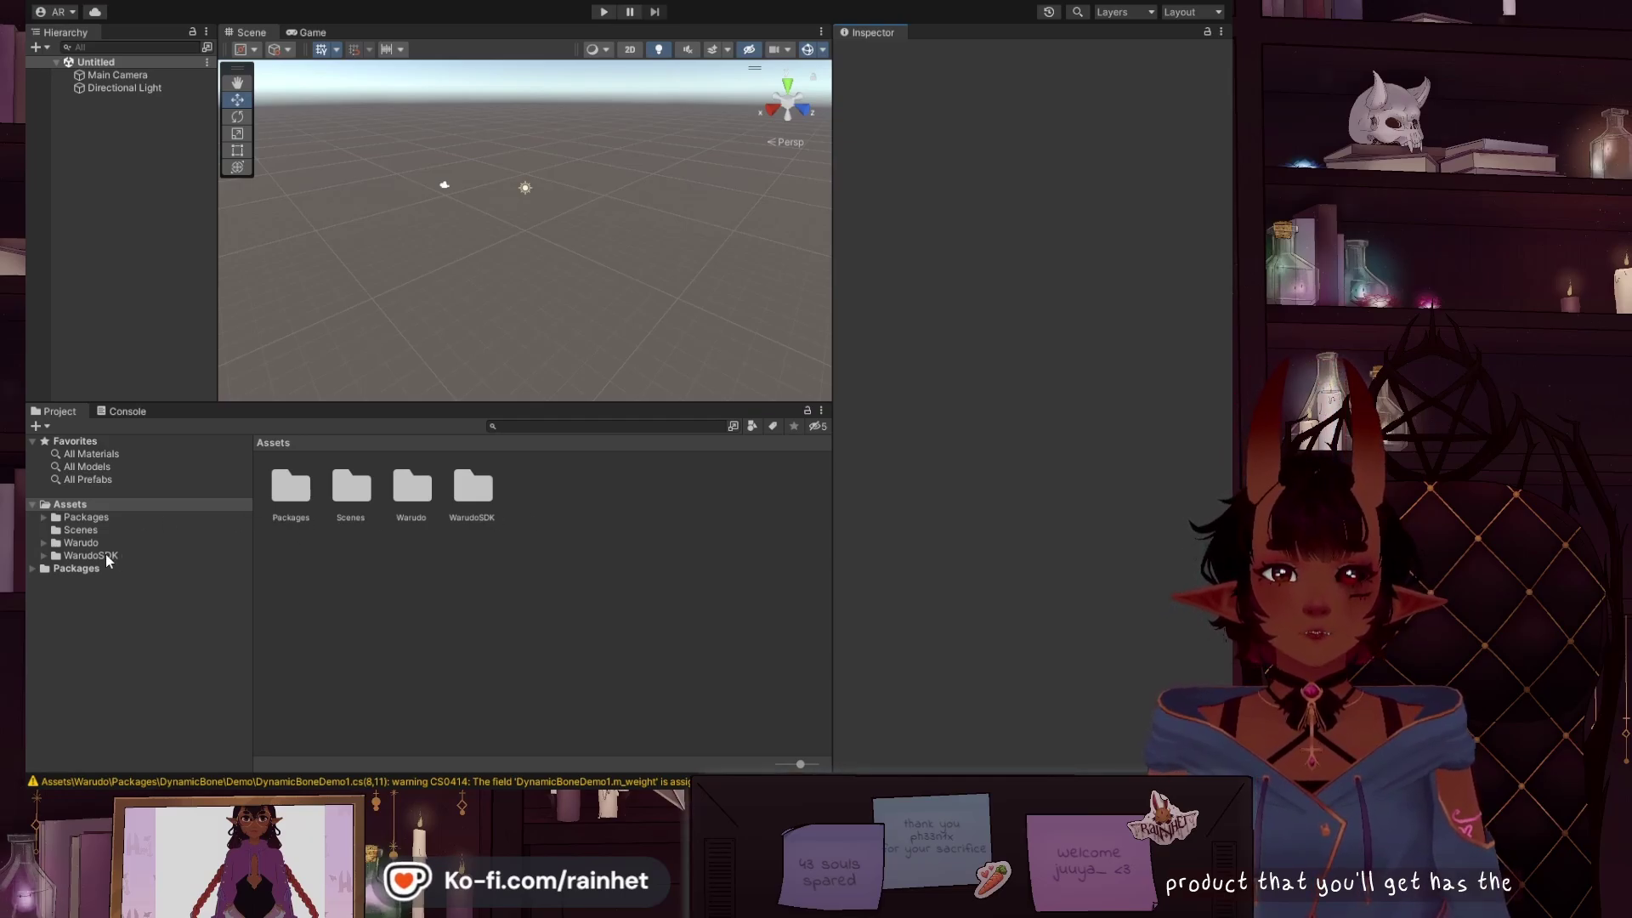
Step: Open the Warudo folder in the Project window's assets
click(165, 546)
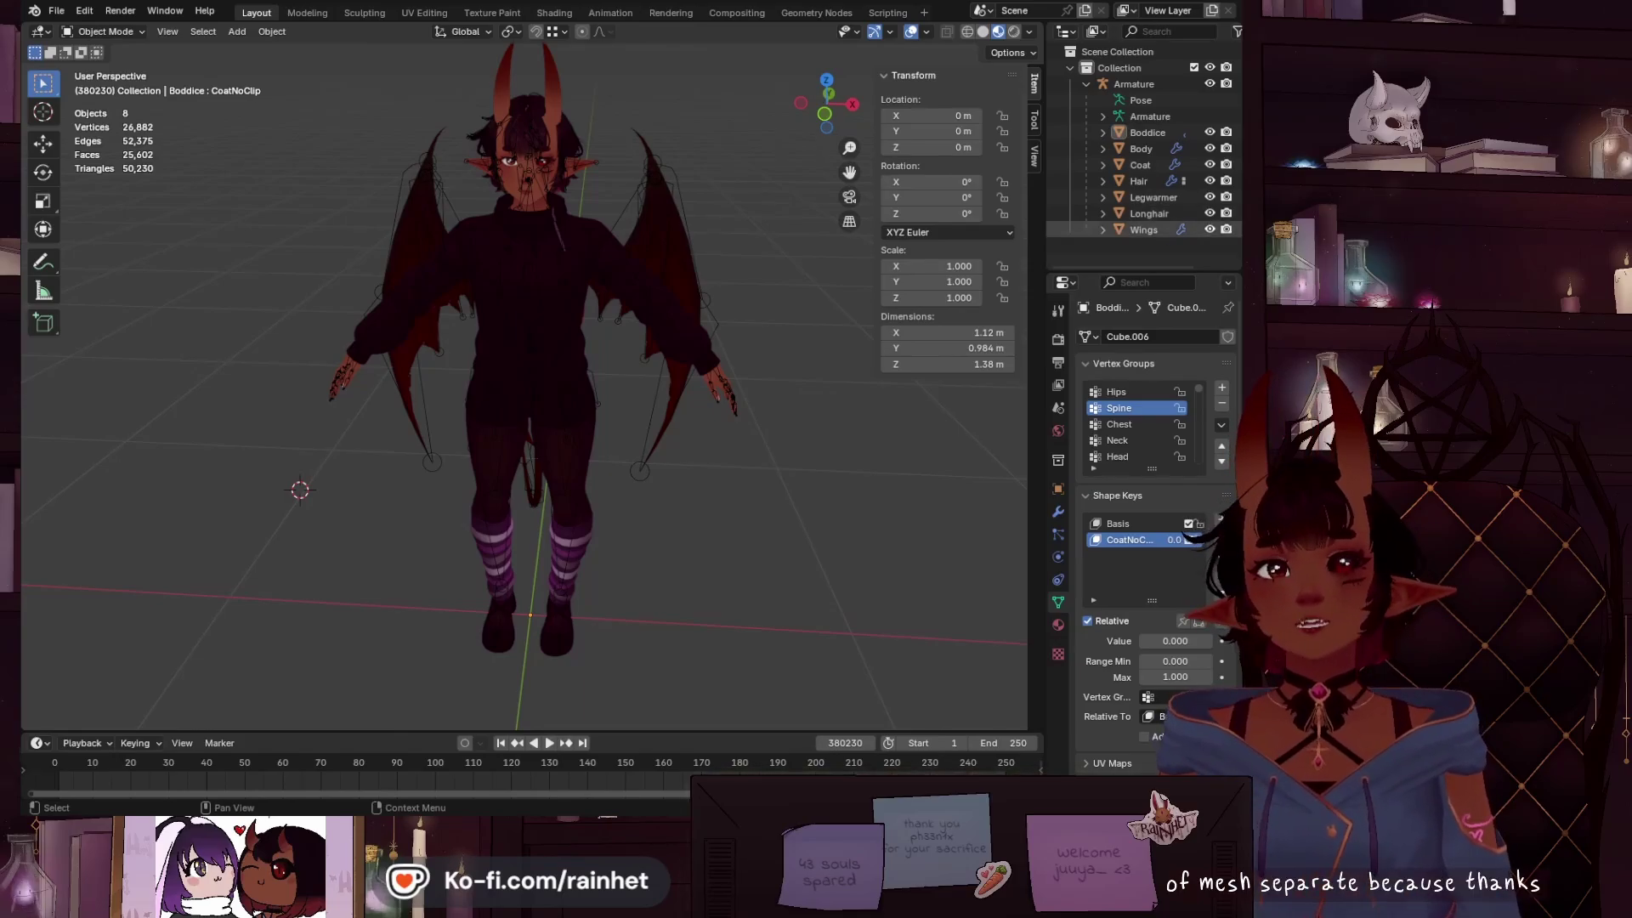
Step: Apply all transforms to the avatar armature, viewed from the front orthographically
click(1210, 230)
click(1210, 230)
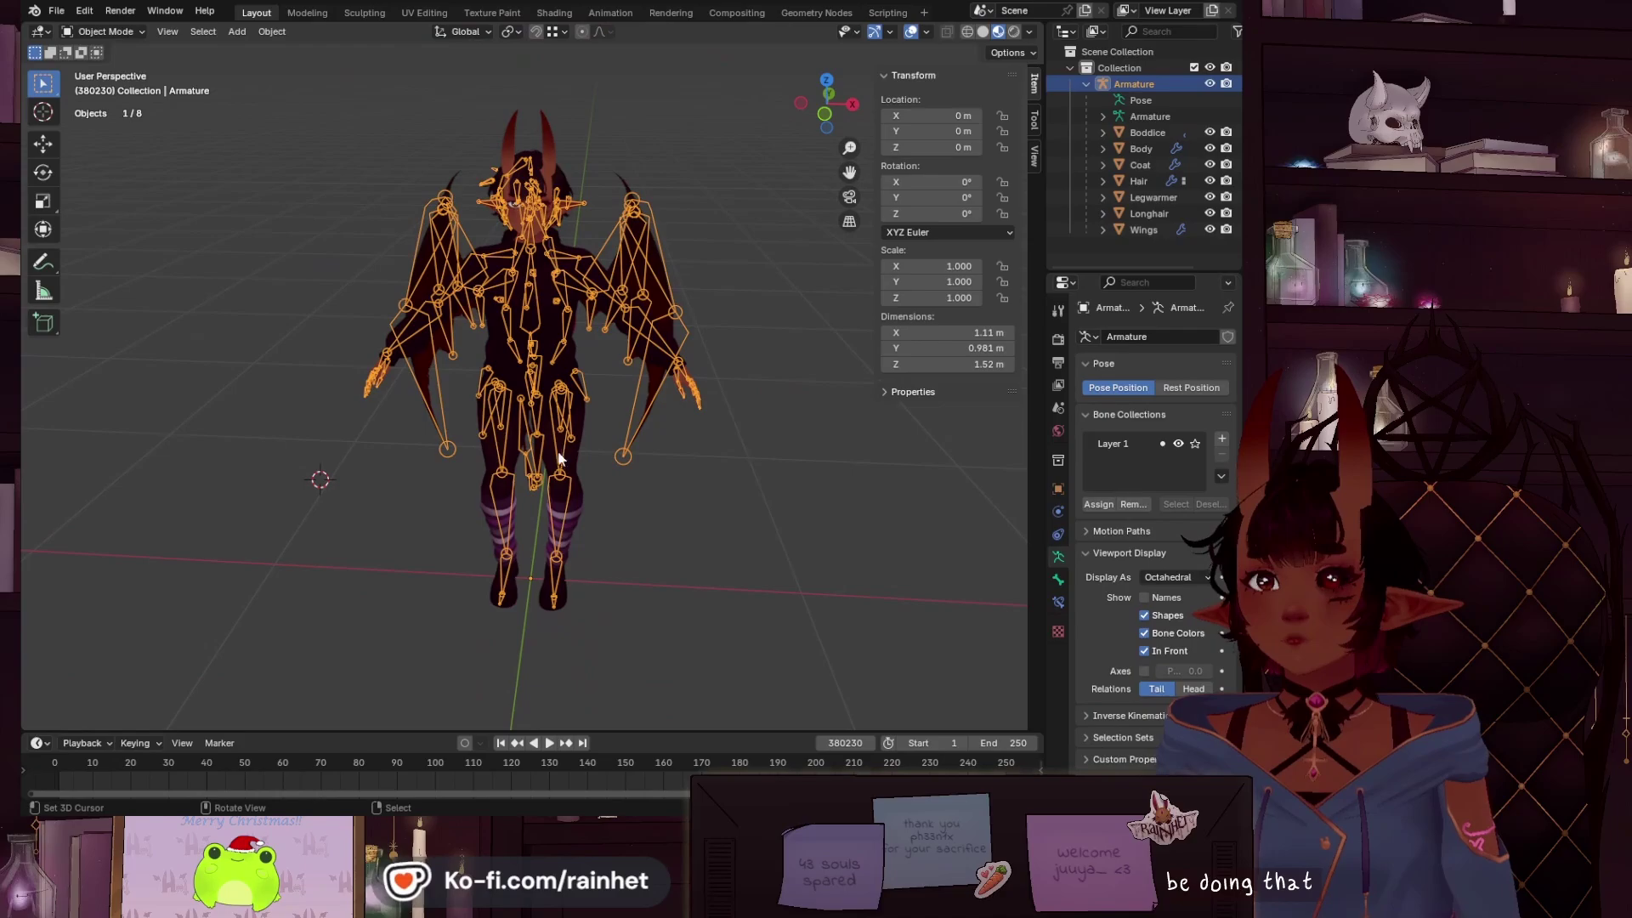
click(823, 118)
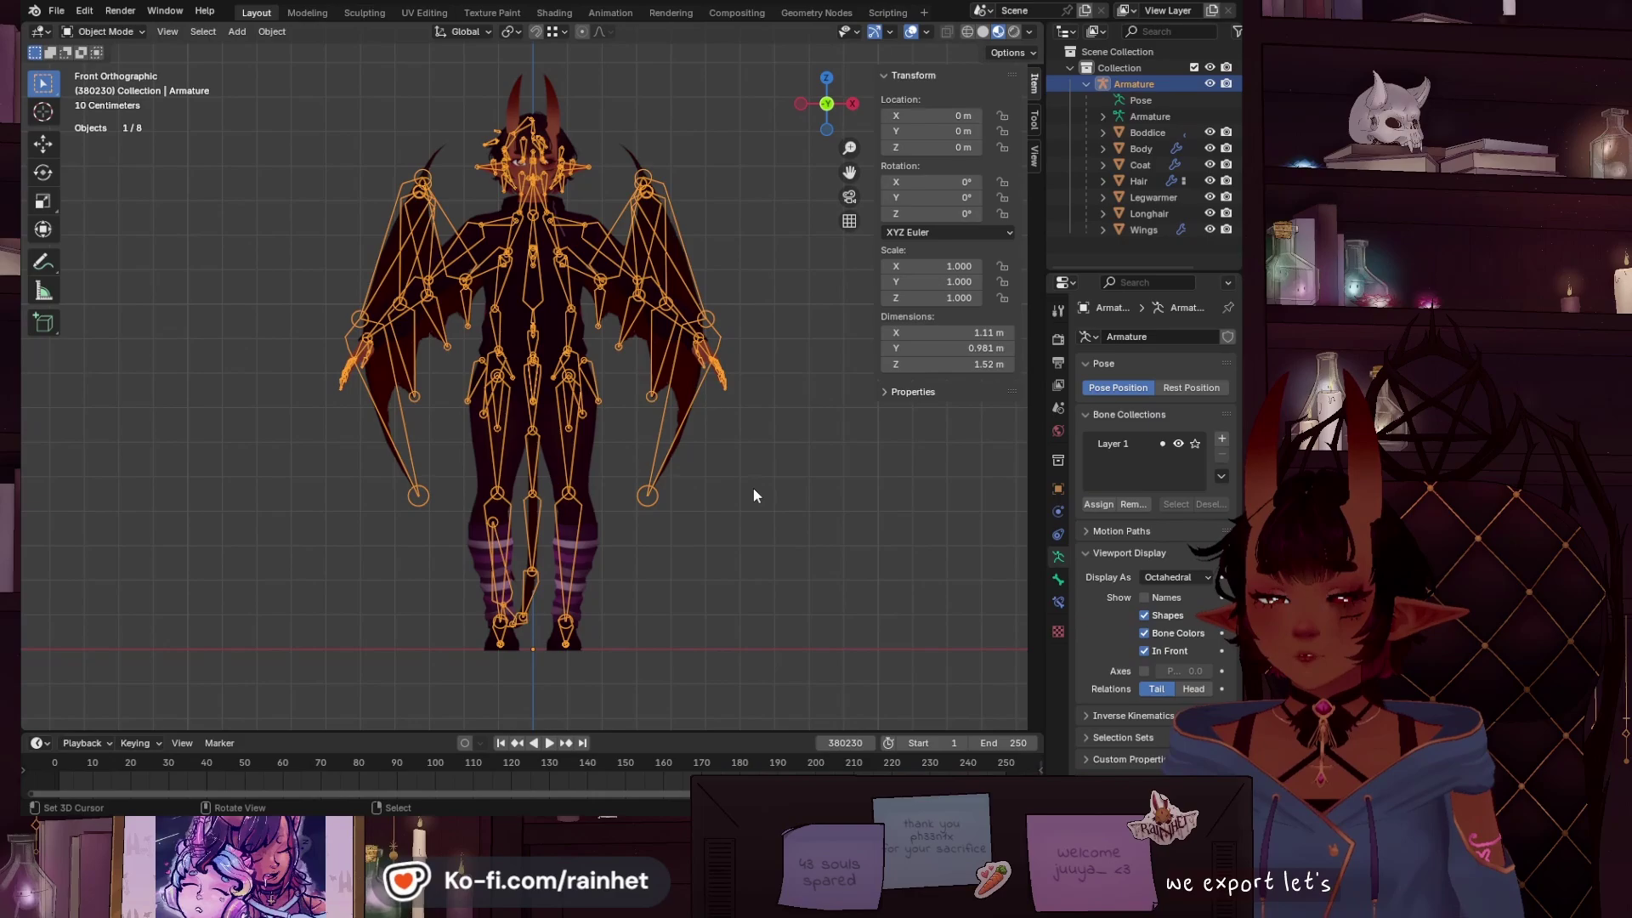
key(ctrl+a)
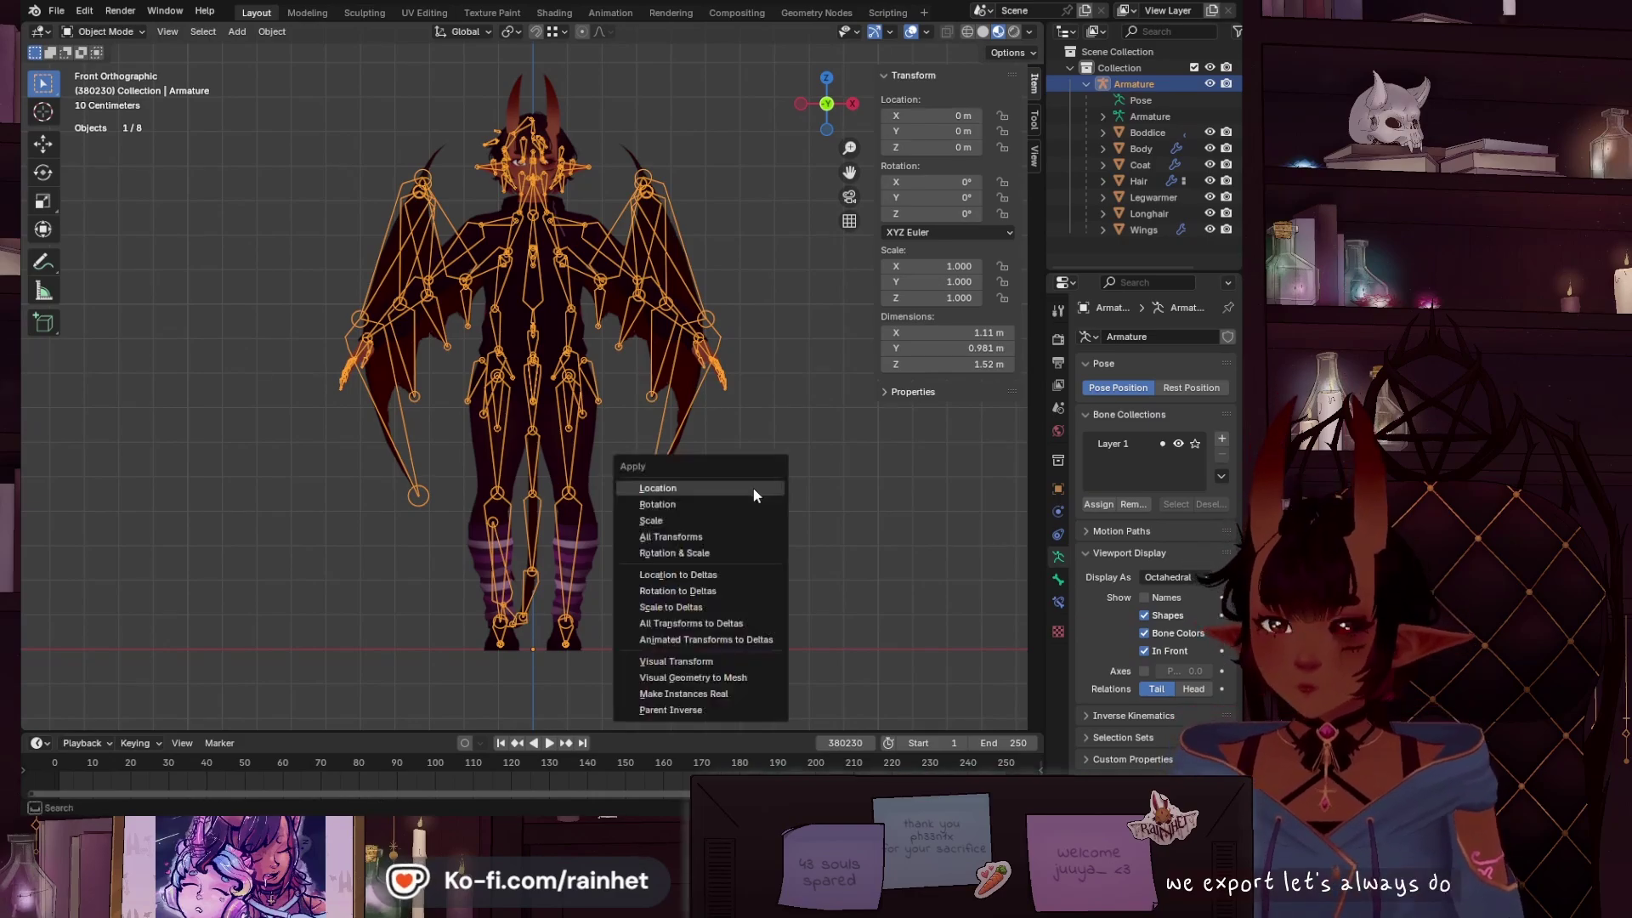
click(729, 537)
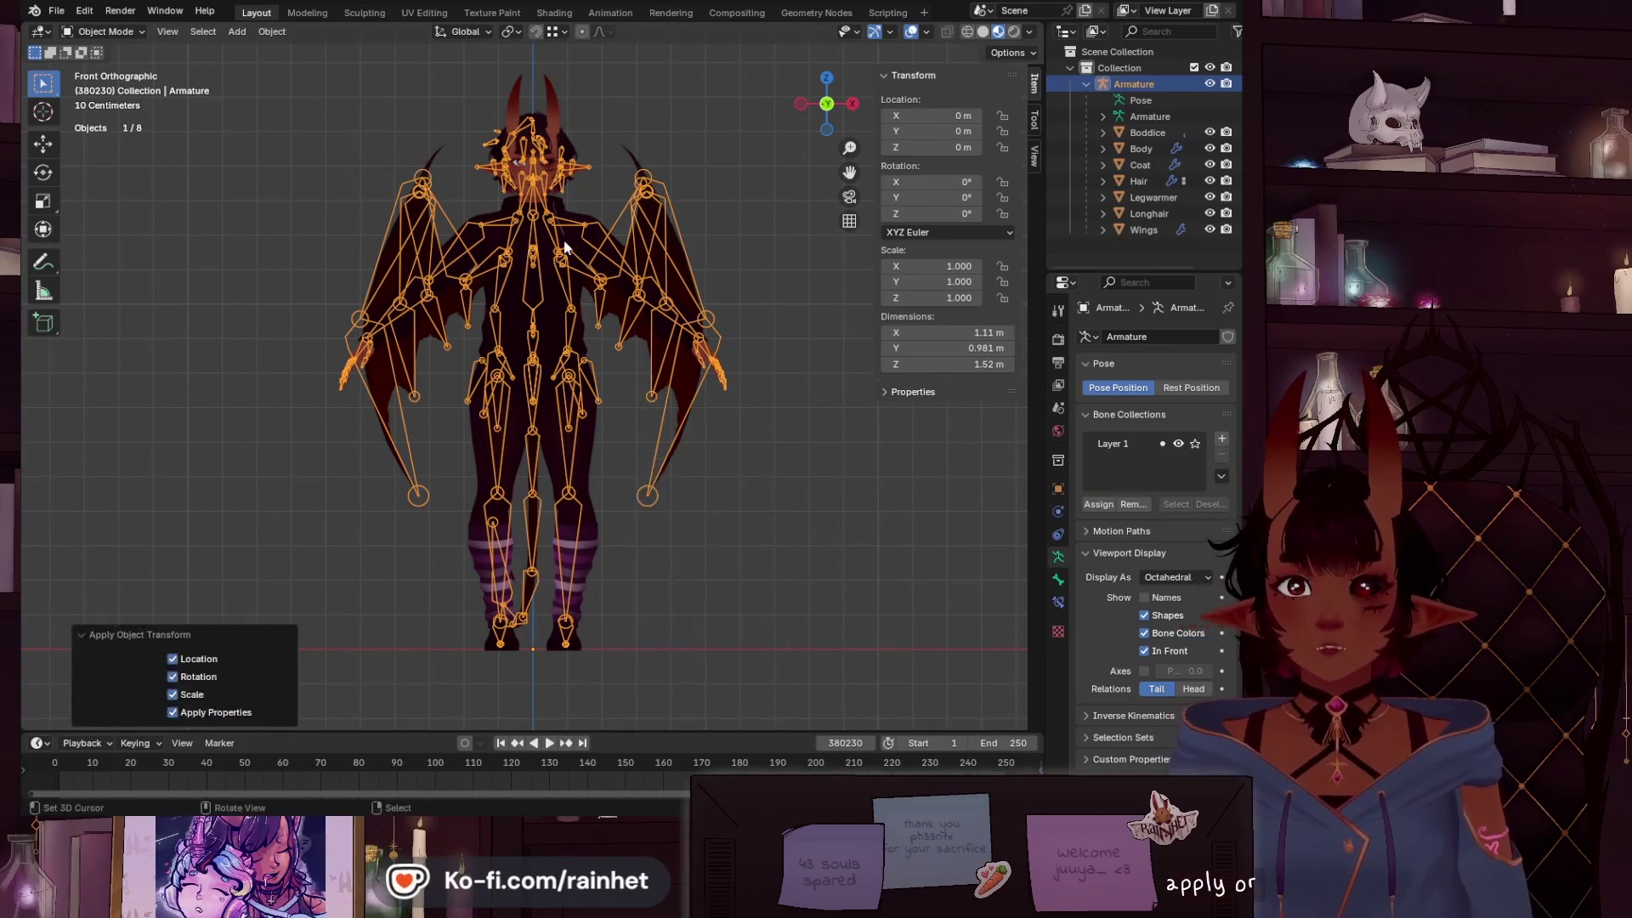
Step: Bring up Blender's File > Export list of formats
click(56, 10)
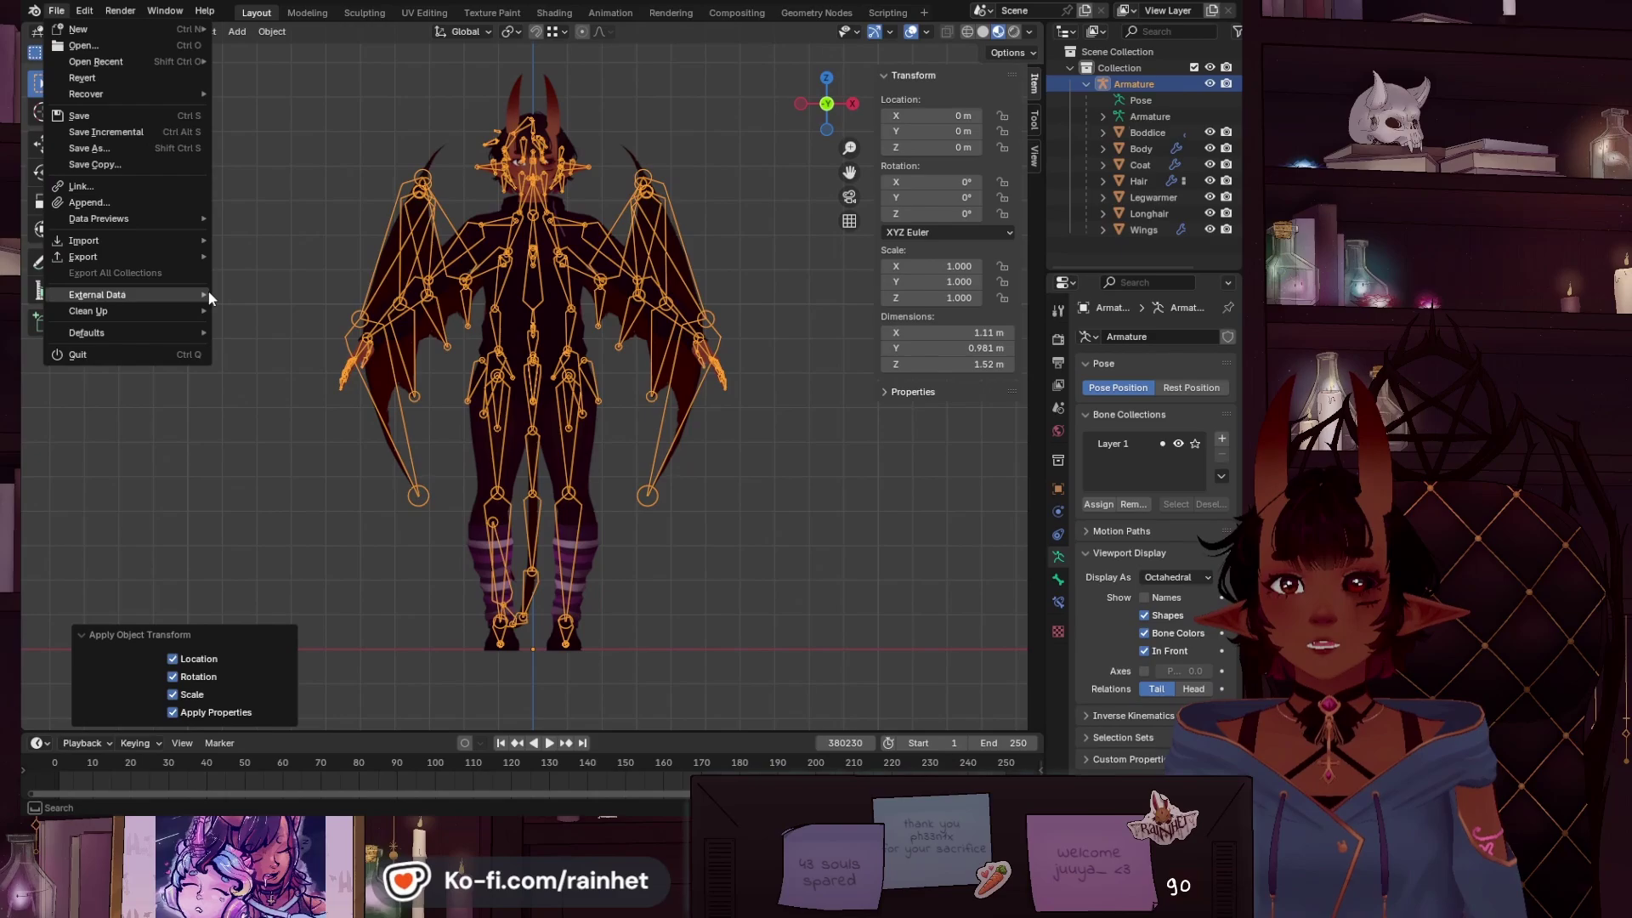
mouse_move(204, 295)
mouse_move(156, 253)
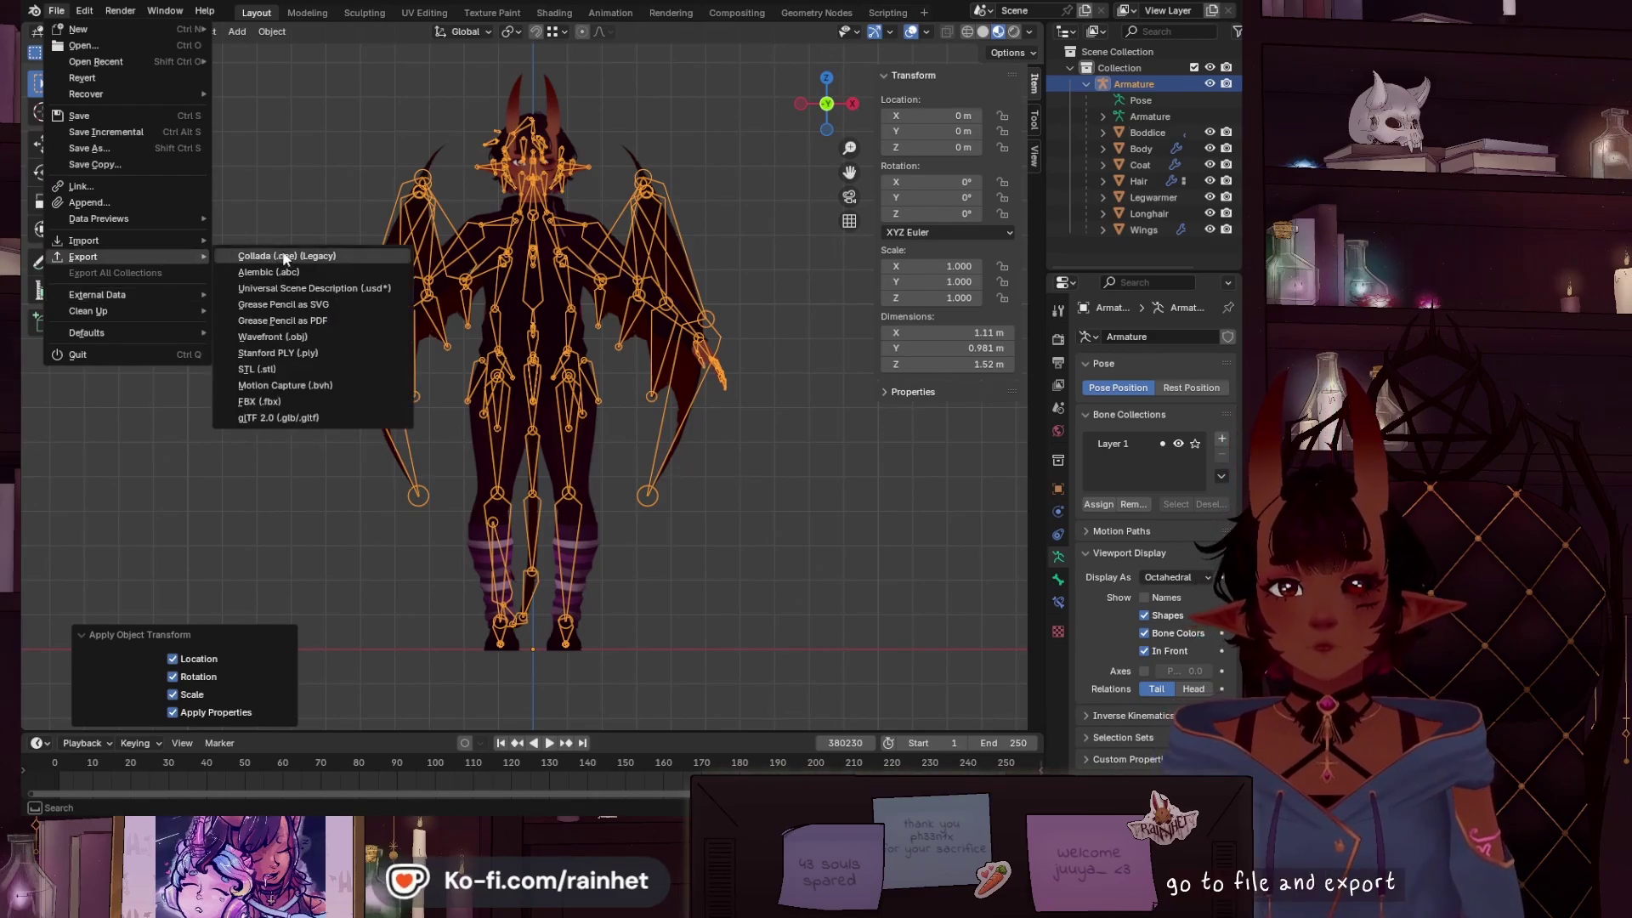
Step: Start an FBX export targeting the modding project's Assets Warudotutorial folder
click(270, 402)
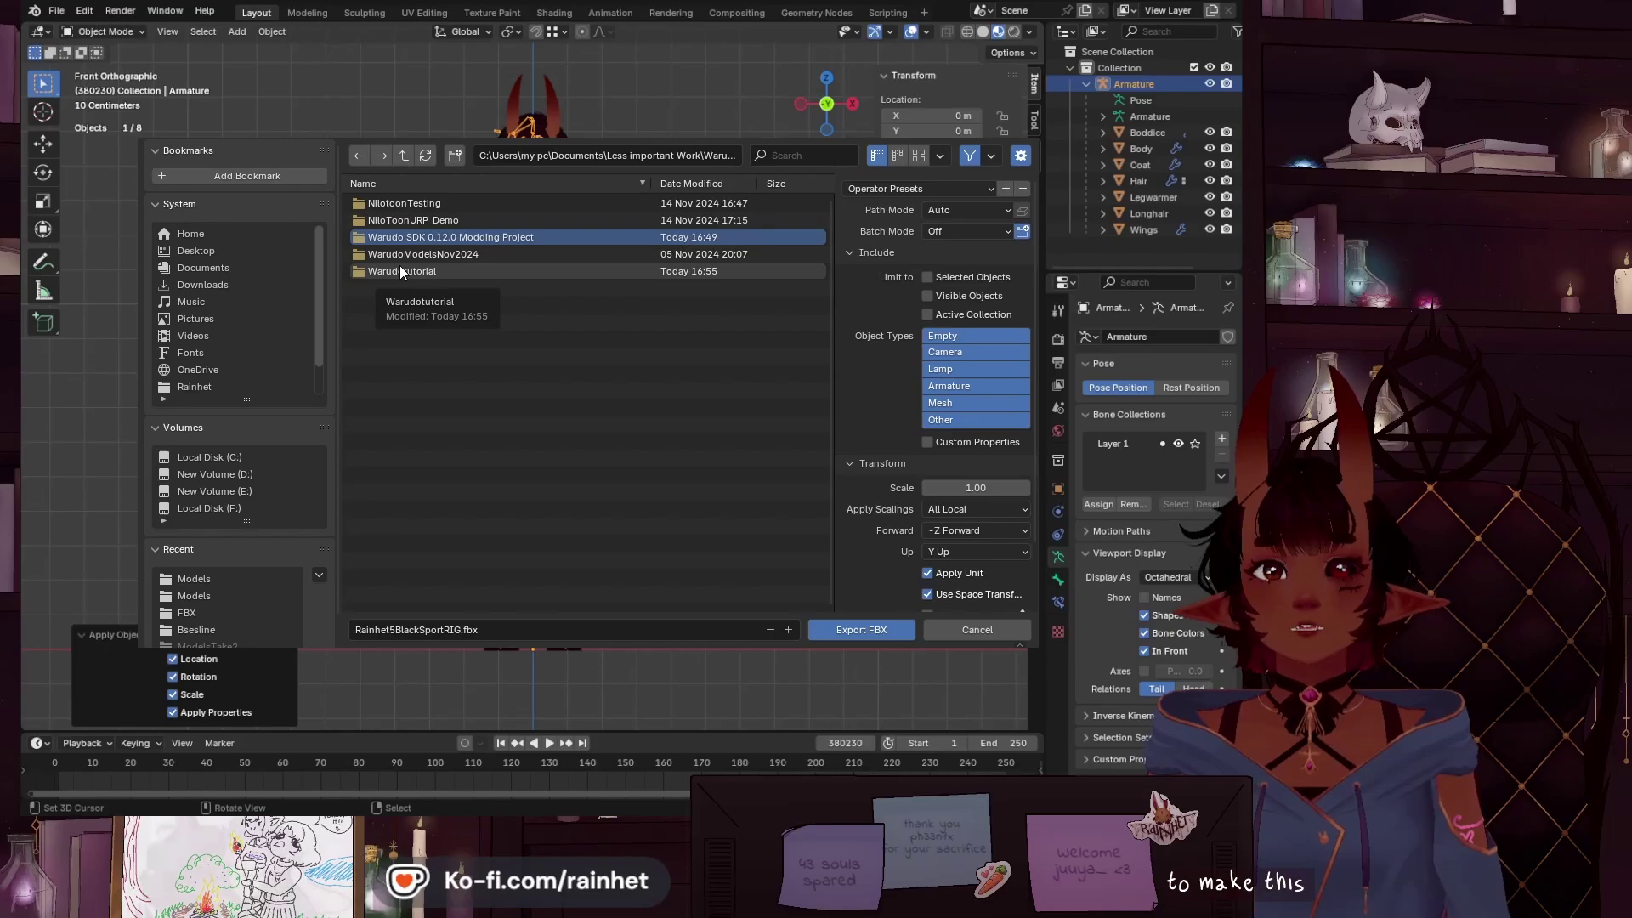
double_click(503, 238)
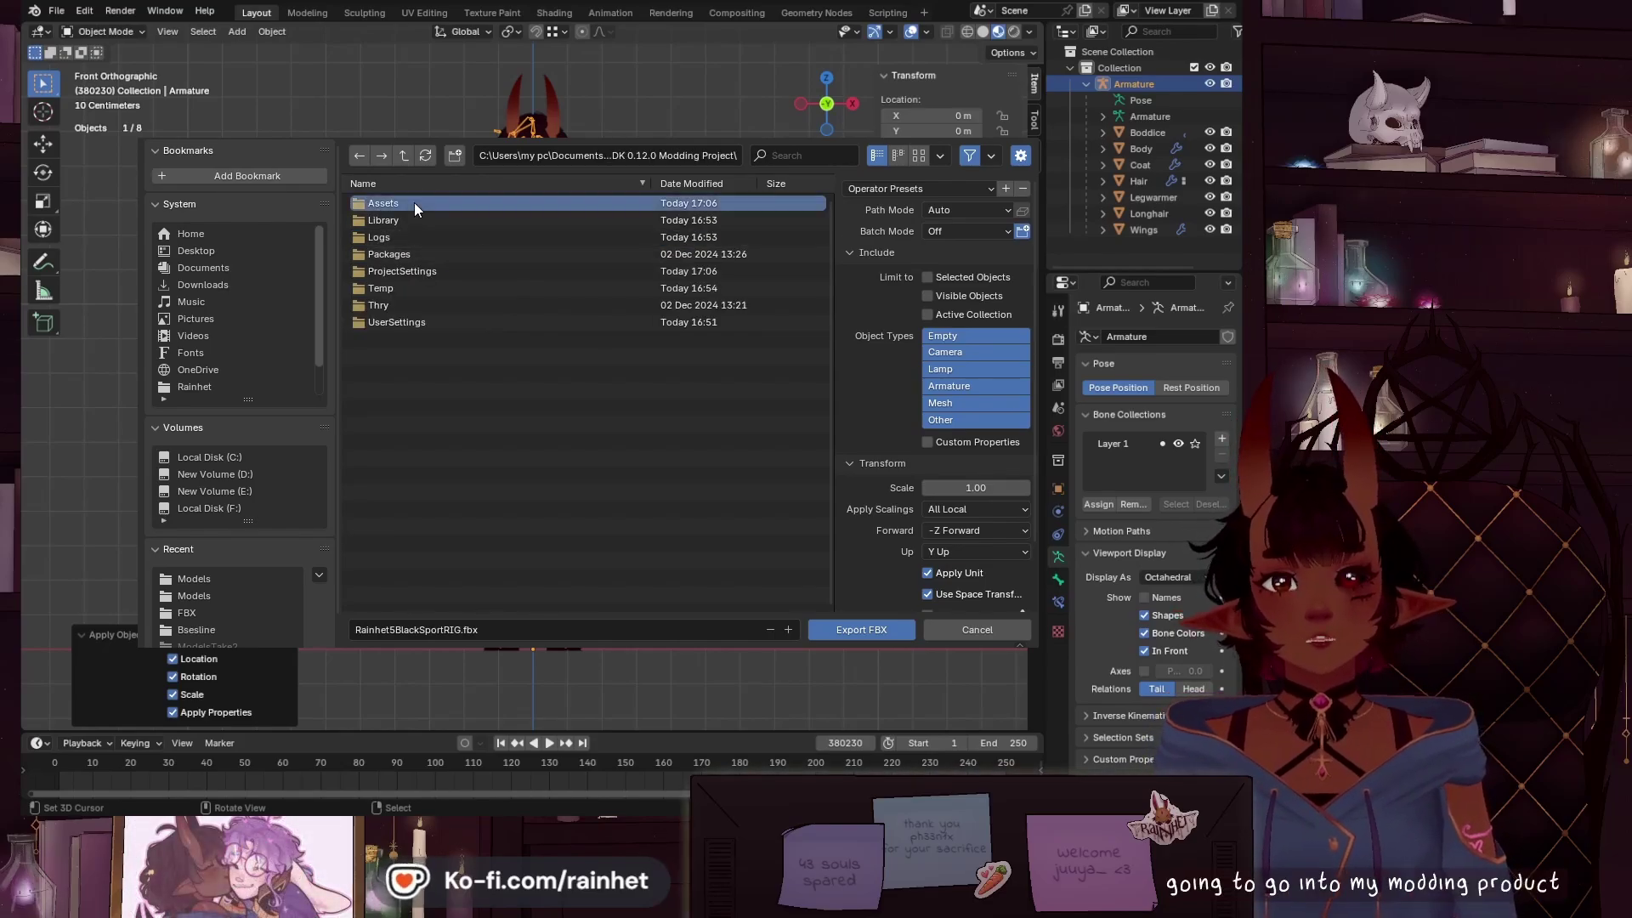
double_click(414, 202)
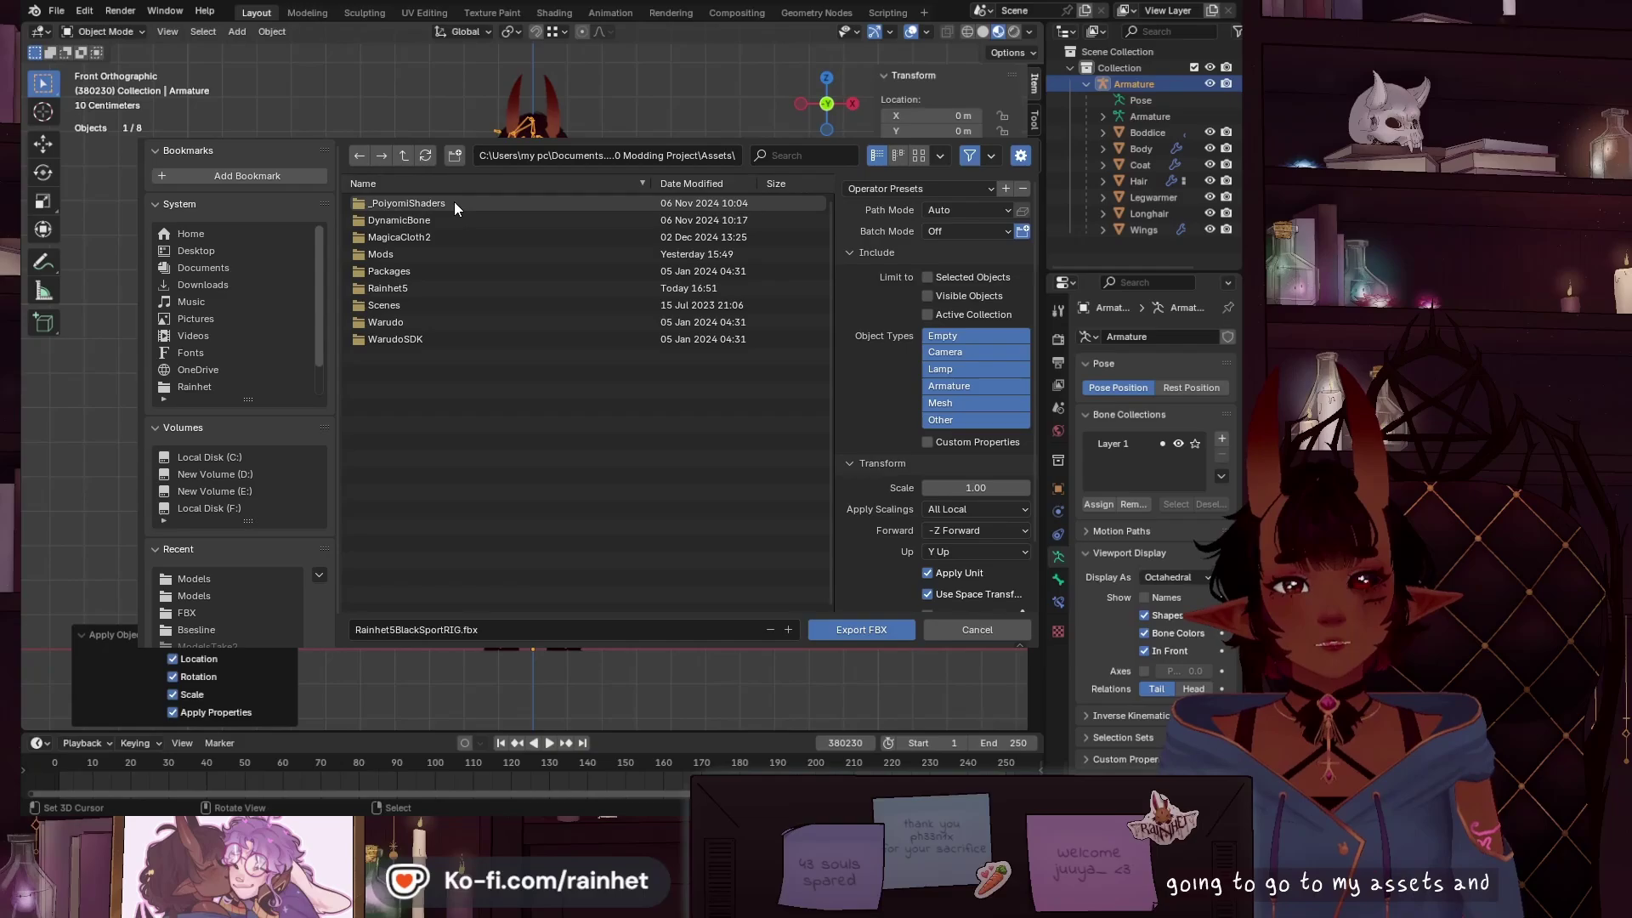
double_click(431, 288)
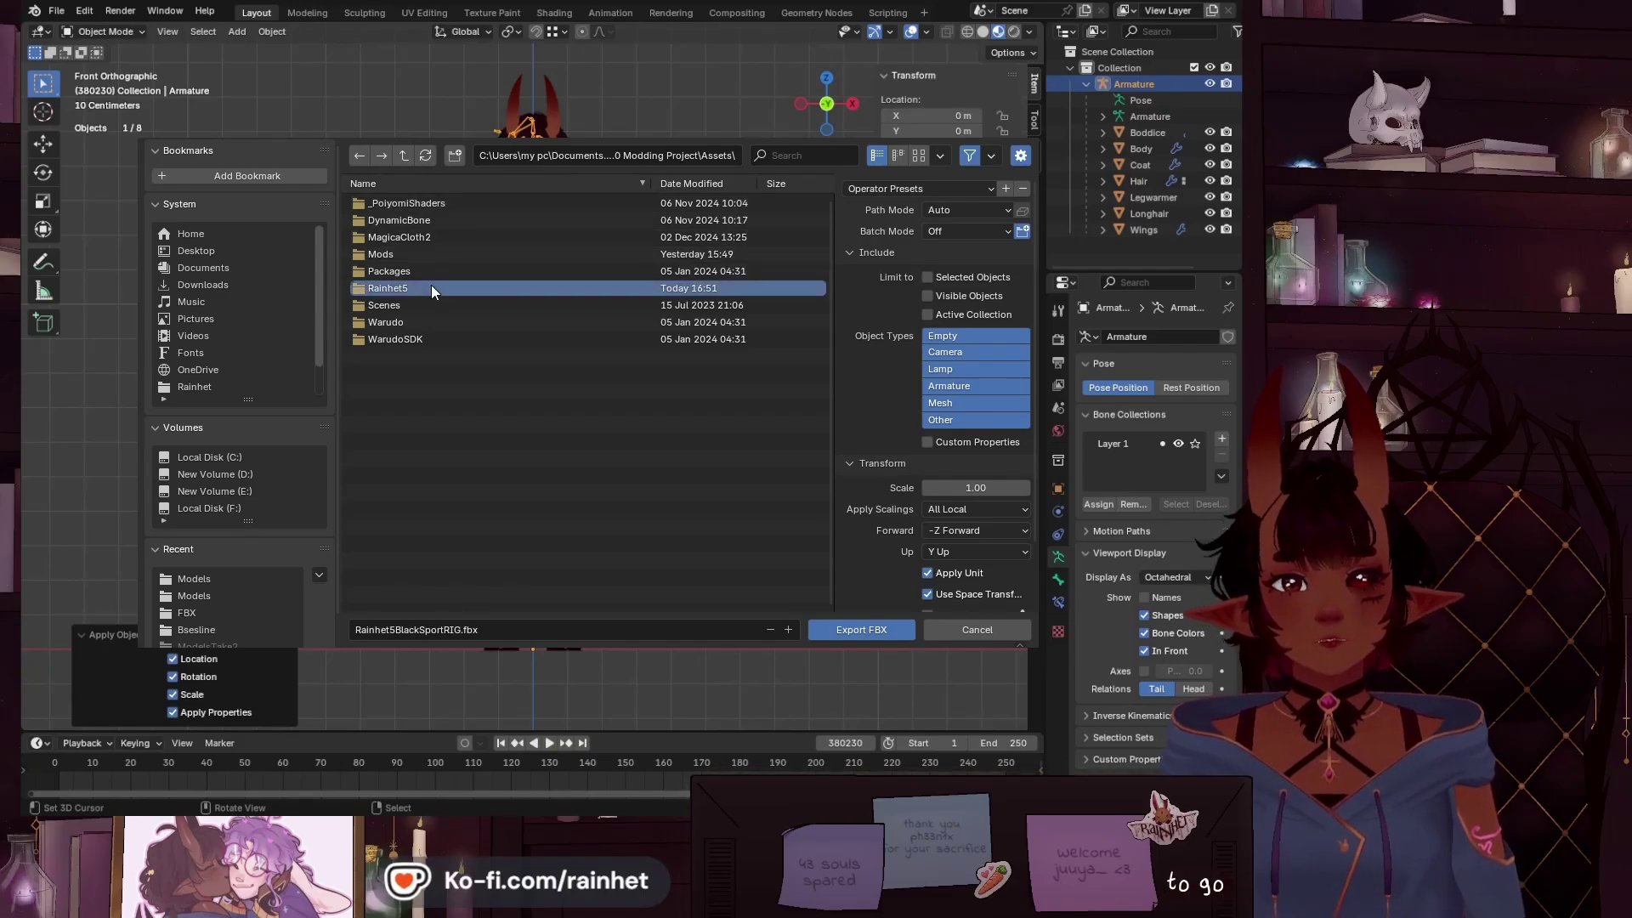
double_click(438, 289)
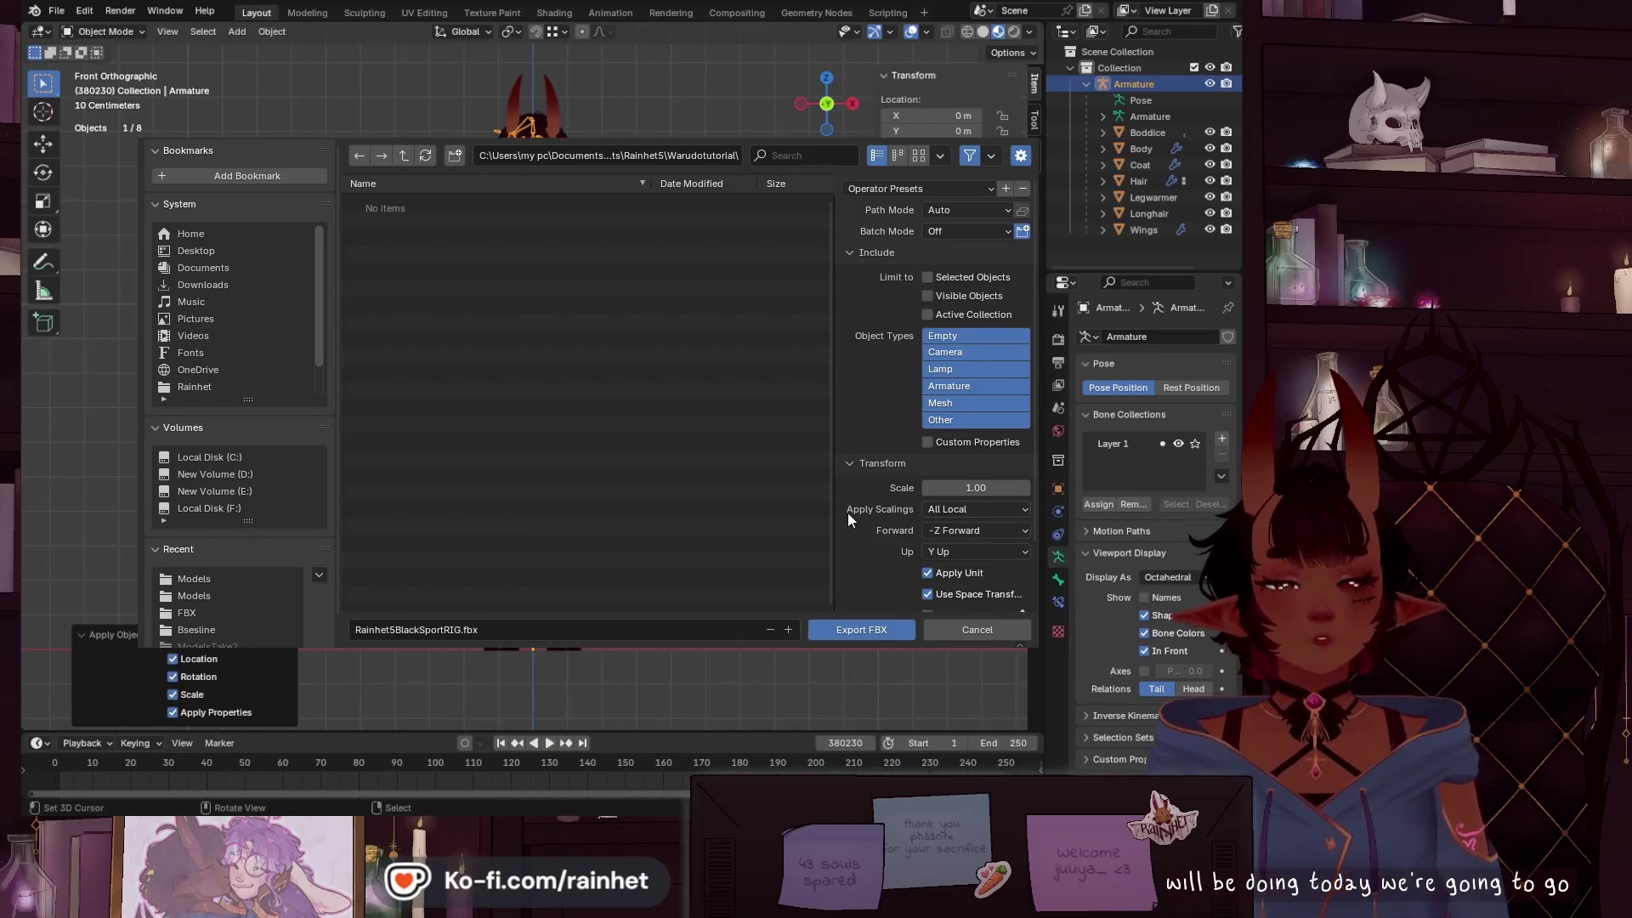
Step: Set Apply Scalings to FBX All and export Rainhet5BlackSportRIG.fbx
click(931, 508)
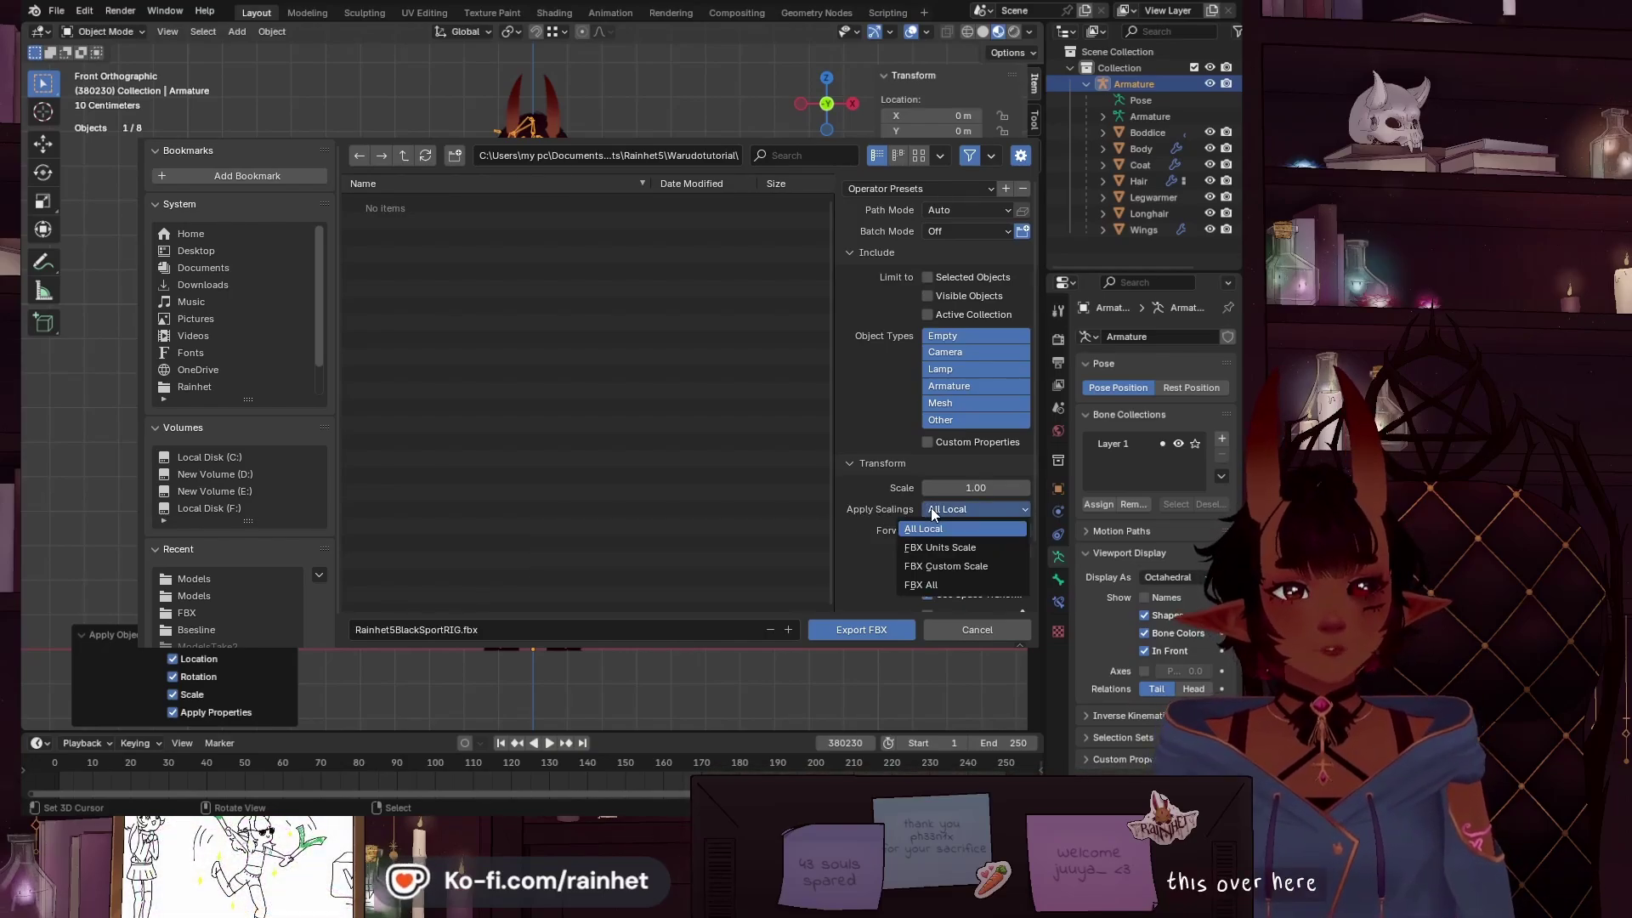
click(915, 585)
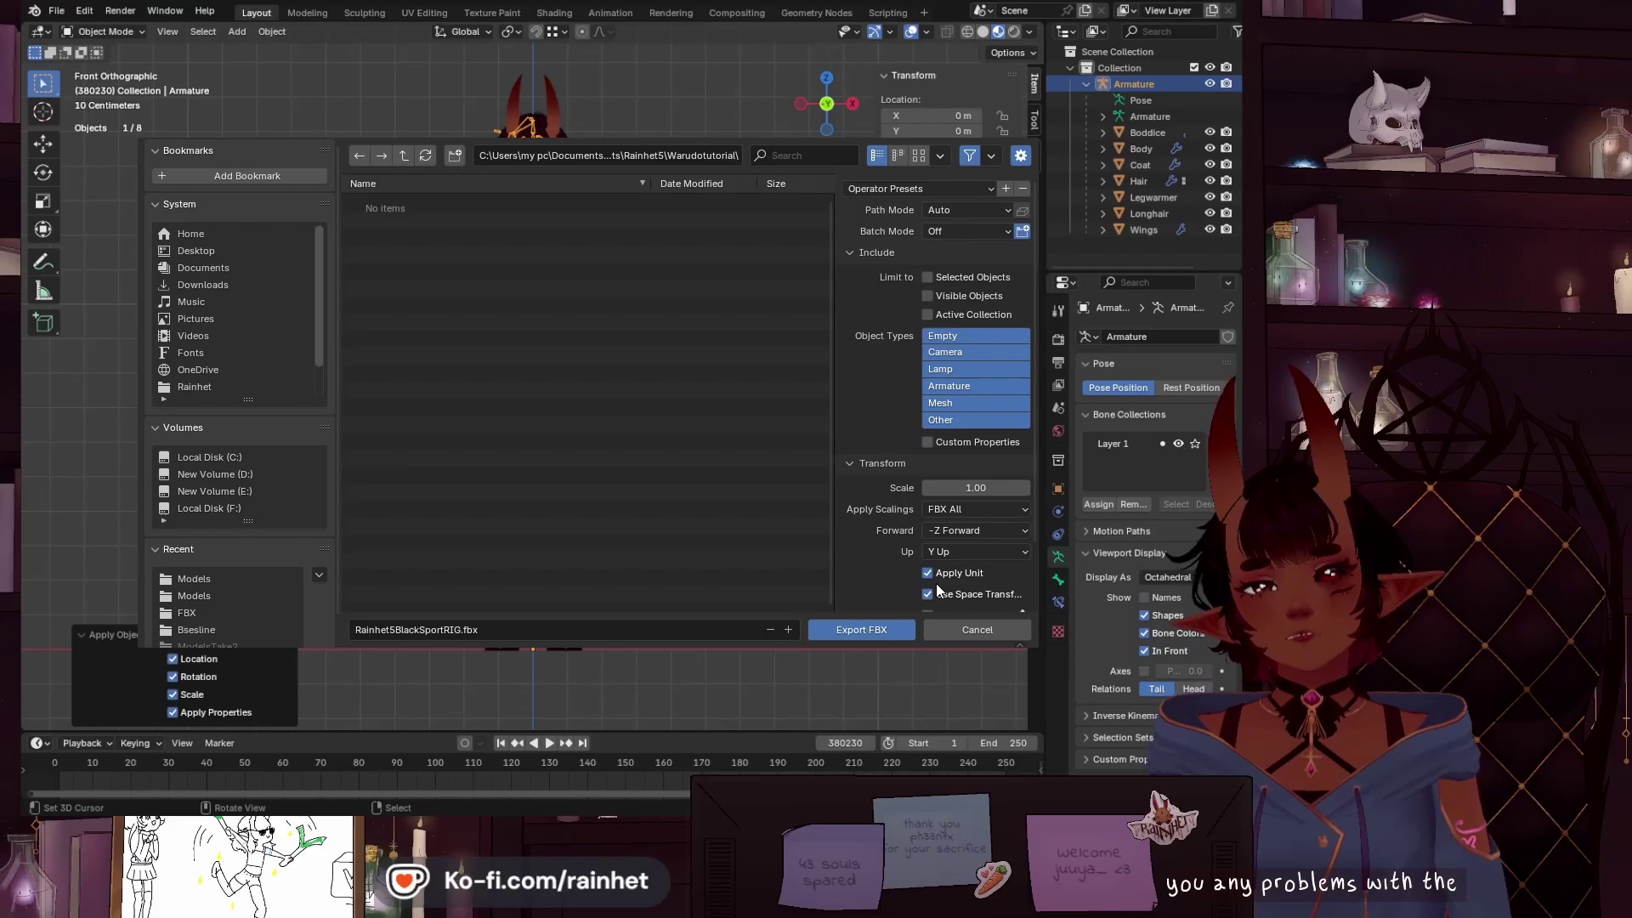
scroll(925, 587, down, 3)
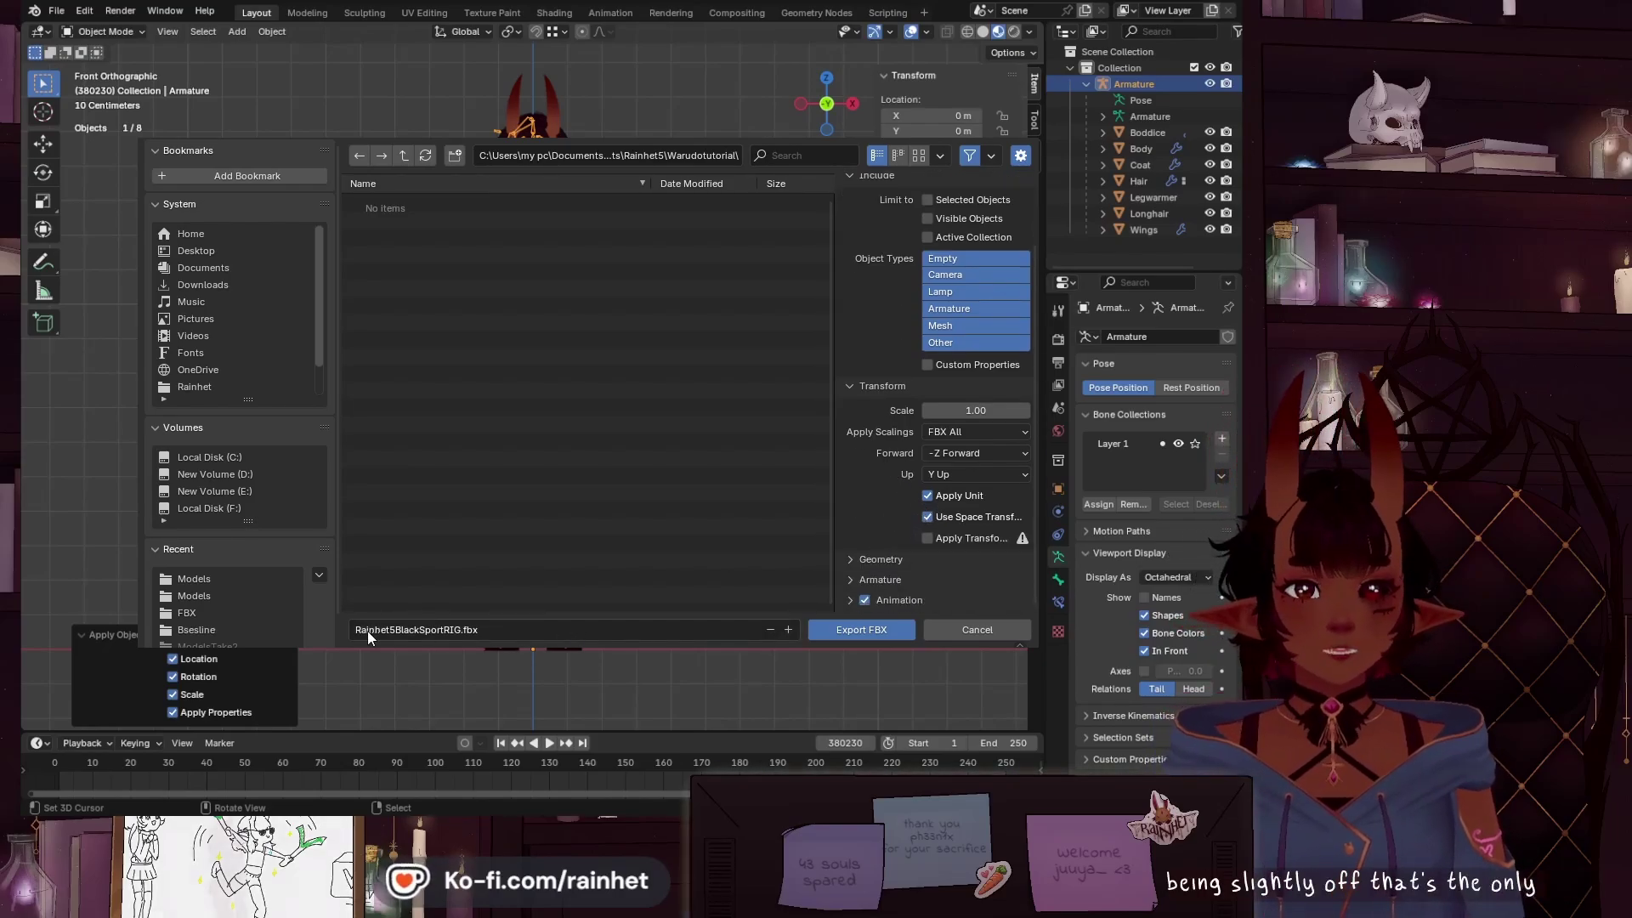
click(503, 629)
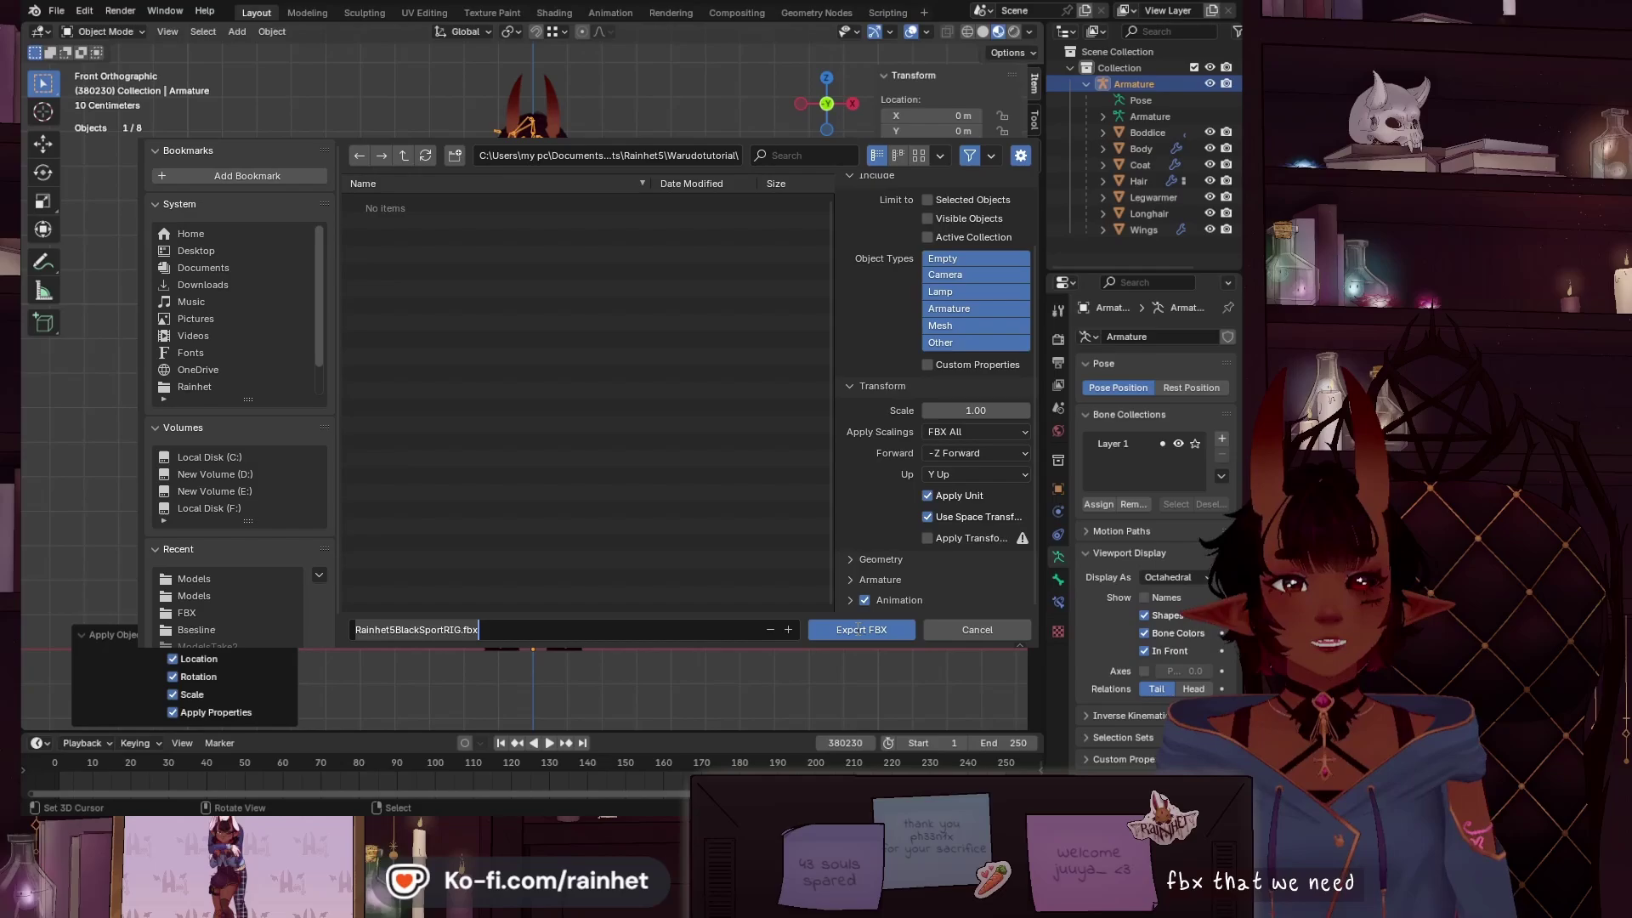
click(852, 630)
click(853, 631)
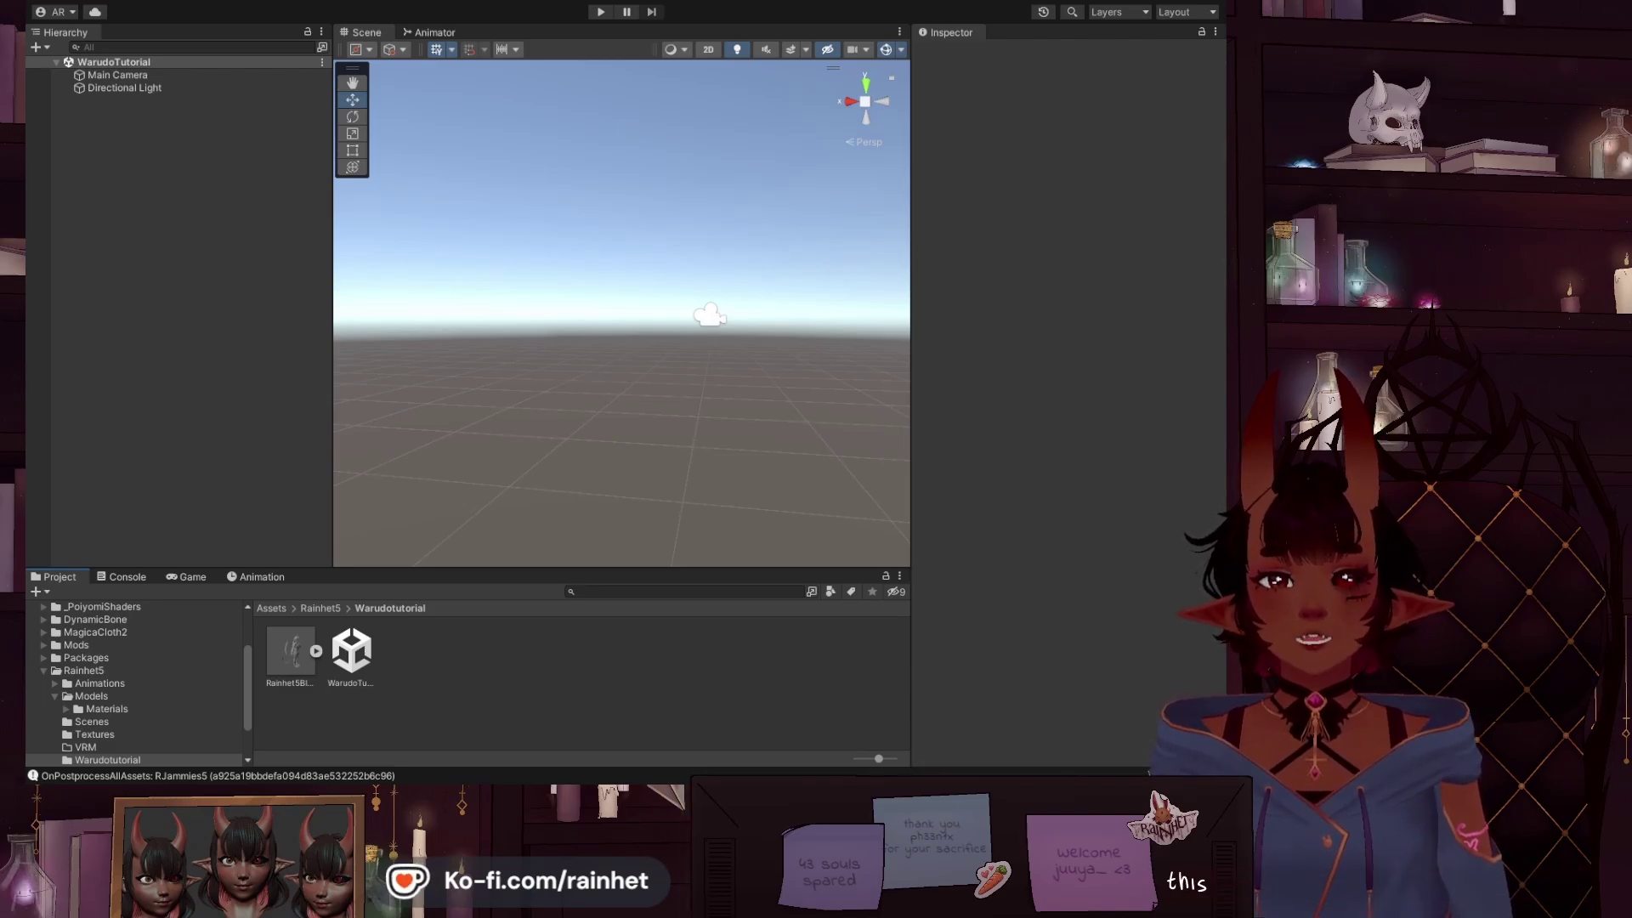
Step: Select the imported Rainhet5BlackSportRIG asset to view its import settings
click(290, 651)
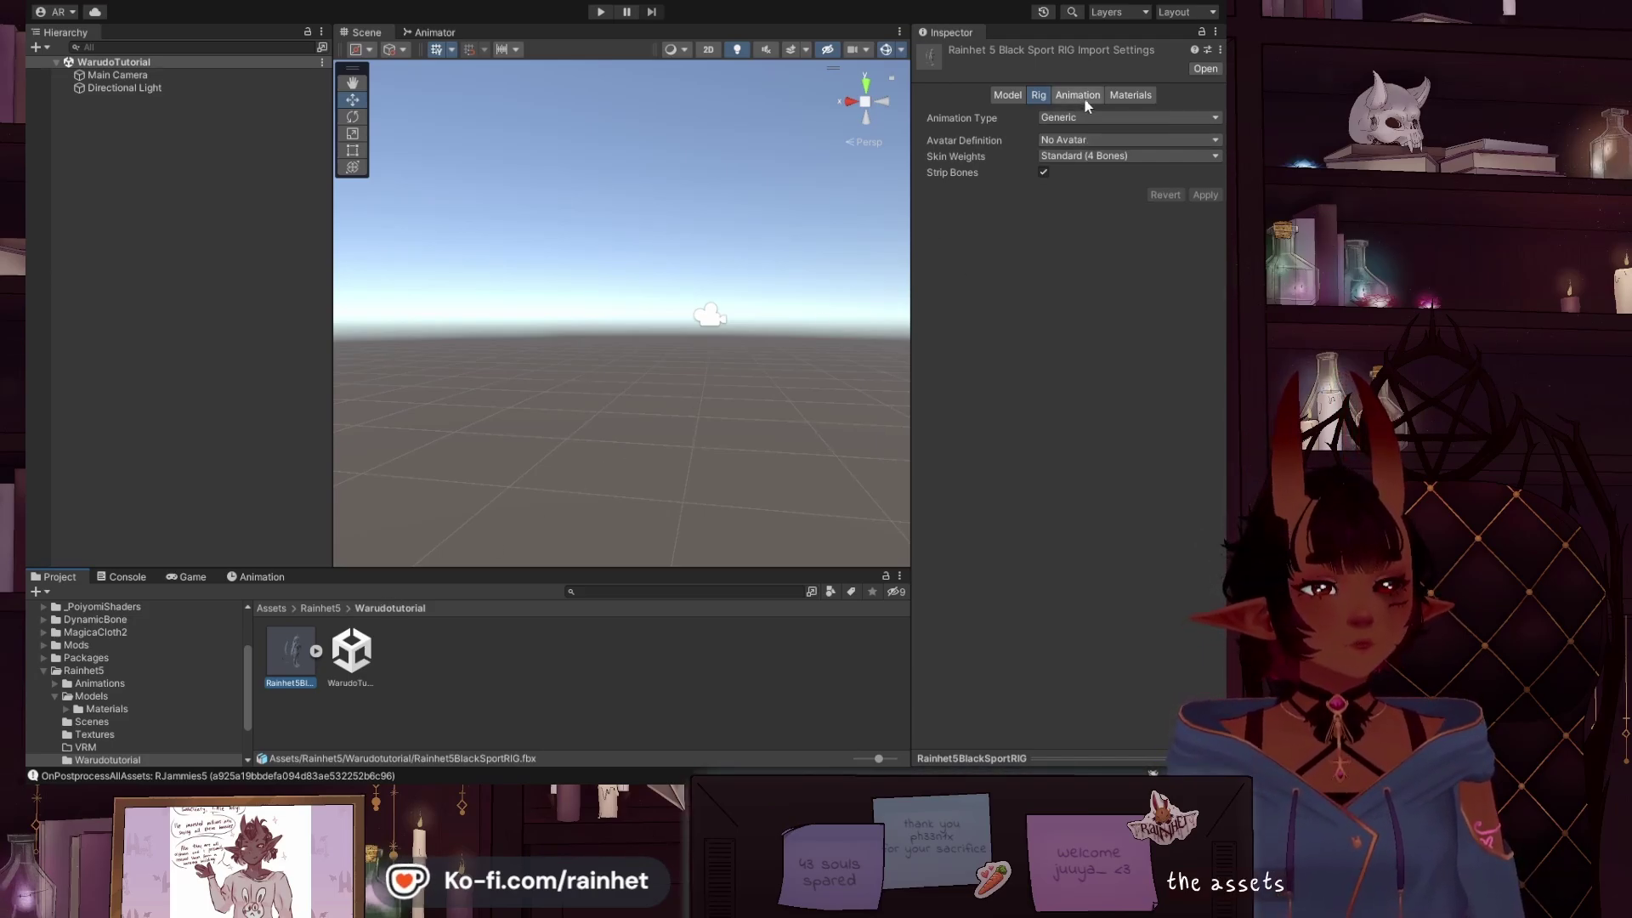
Step: On the Model tab, enable Legacy Blend Shape Normals and Read/Write, and apply
click(1003, 95)
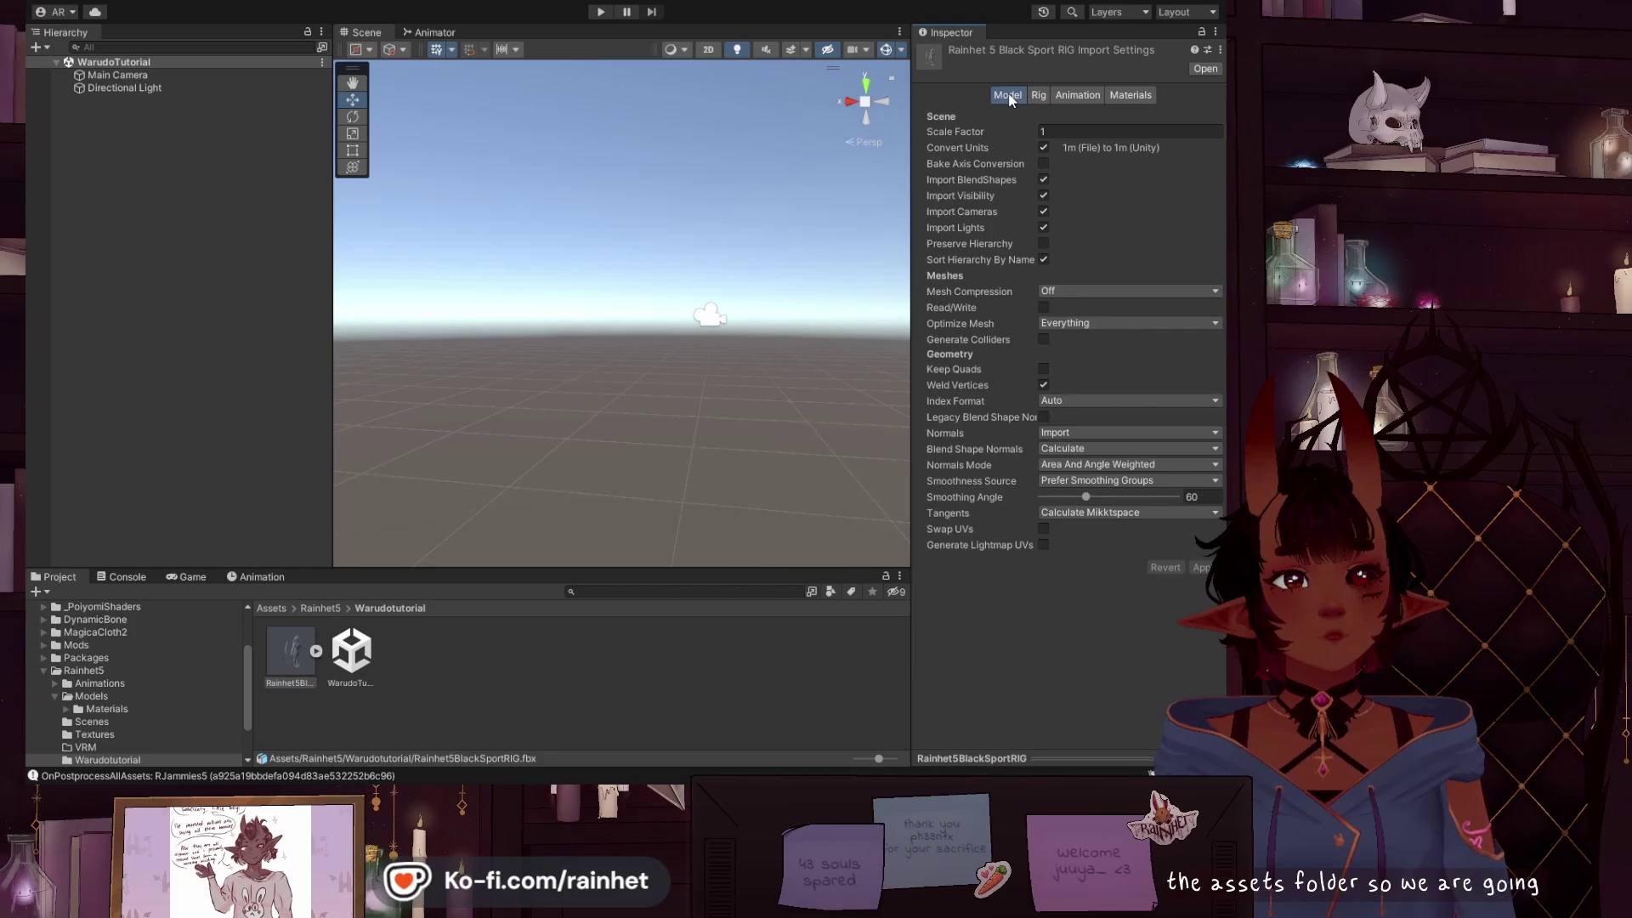
click(1044, 416)
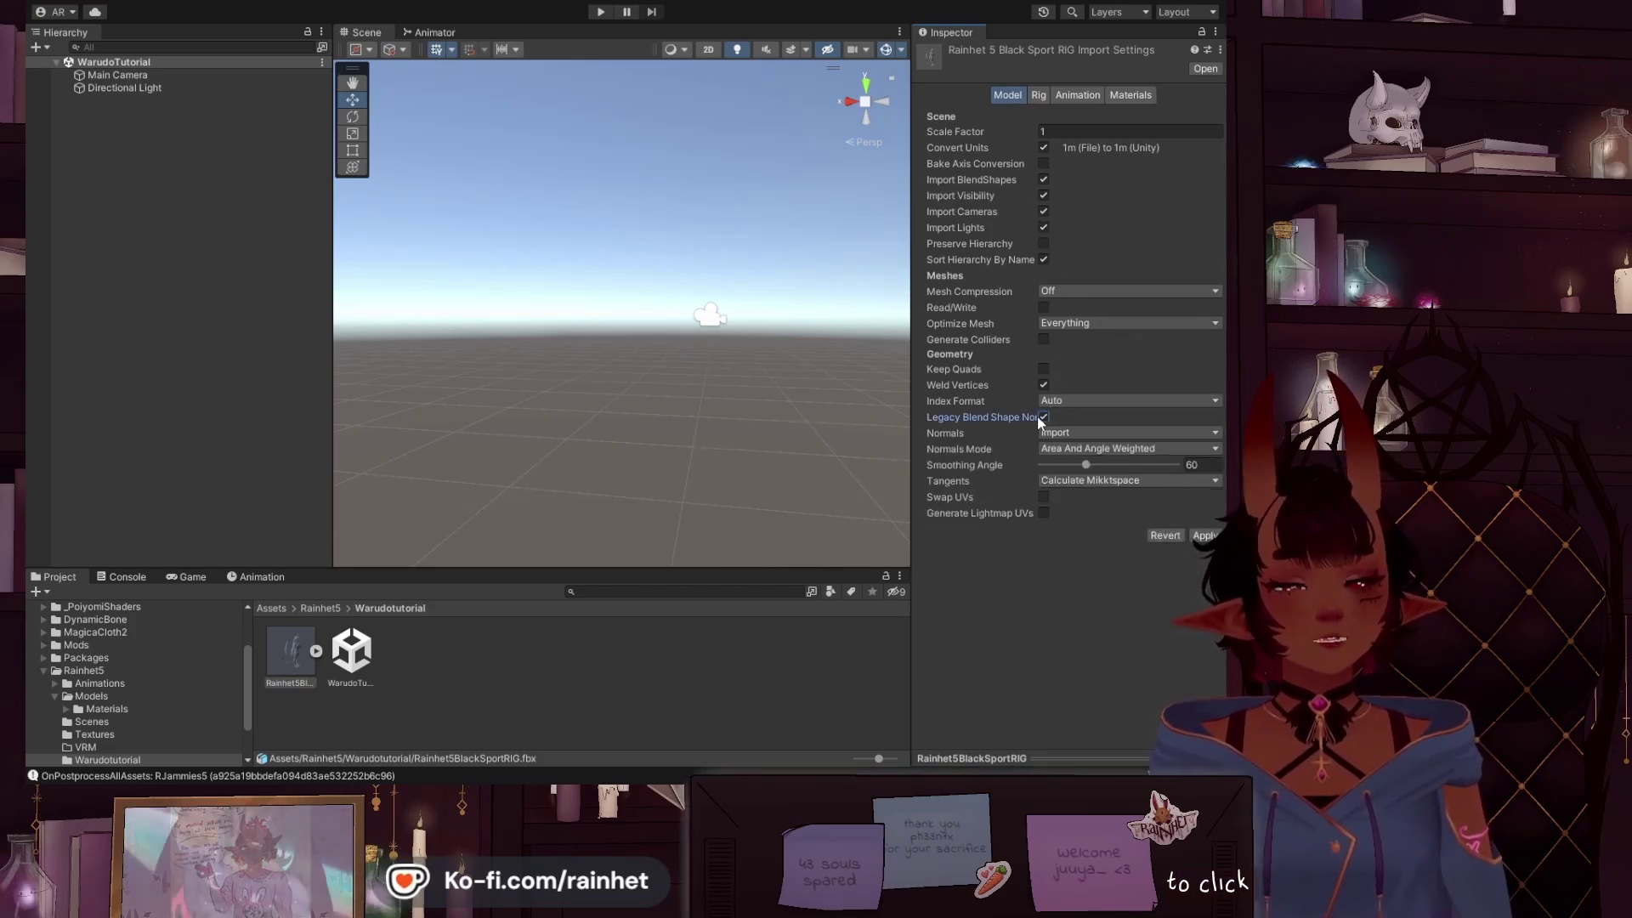
click(1044, 308)
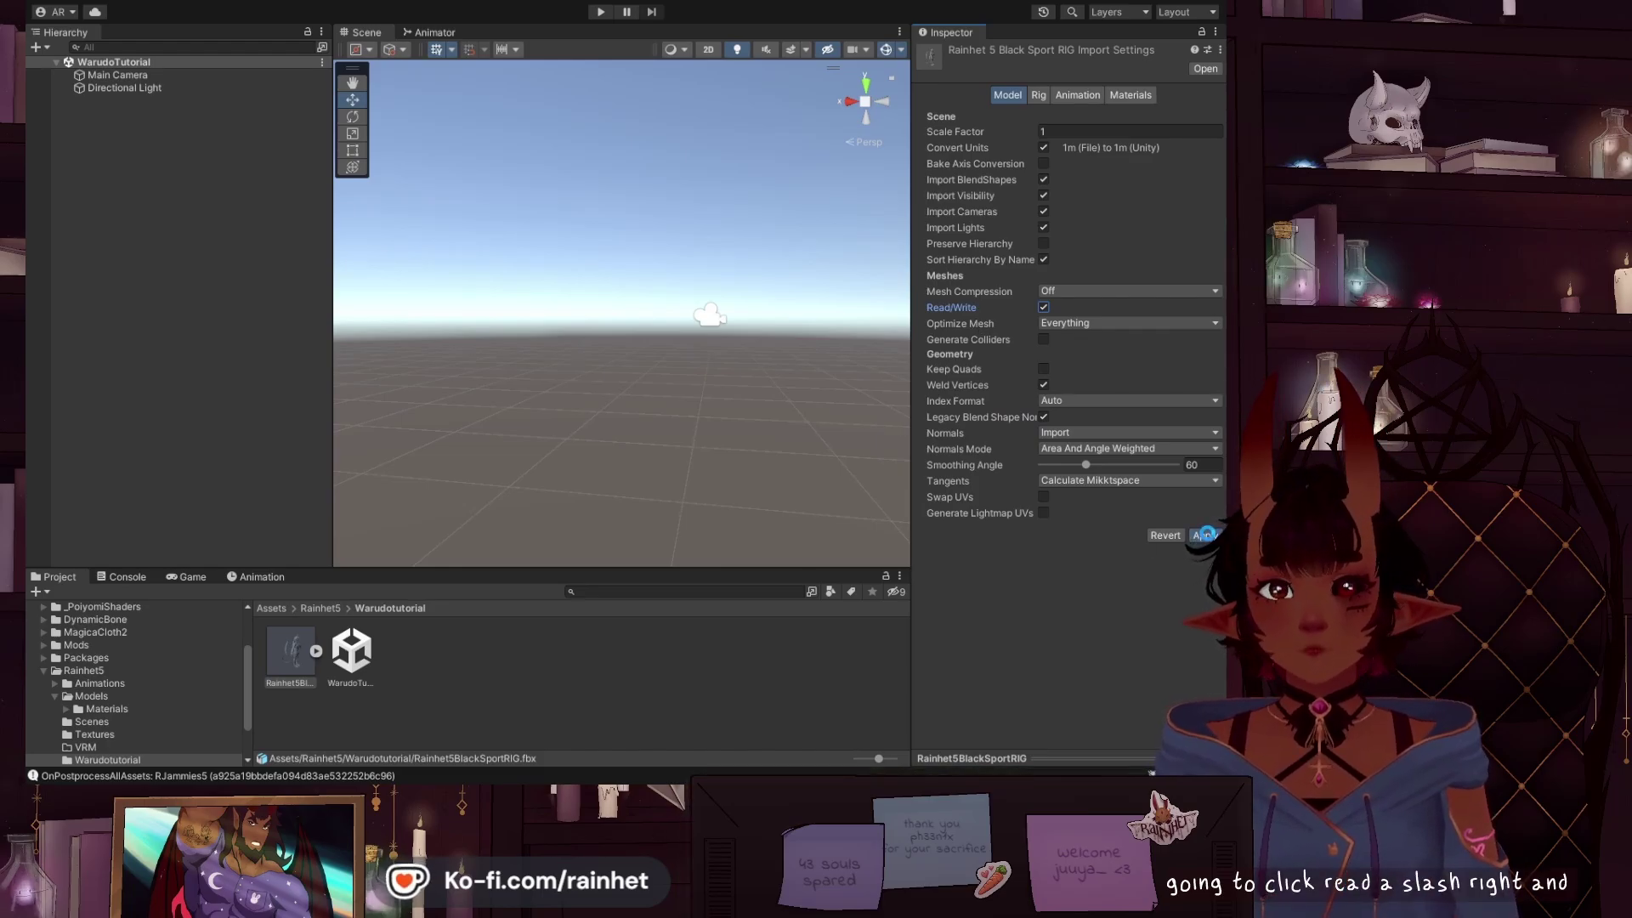
click(1201, 535)
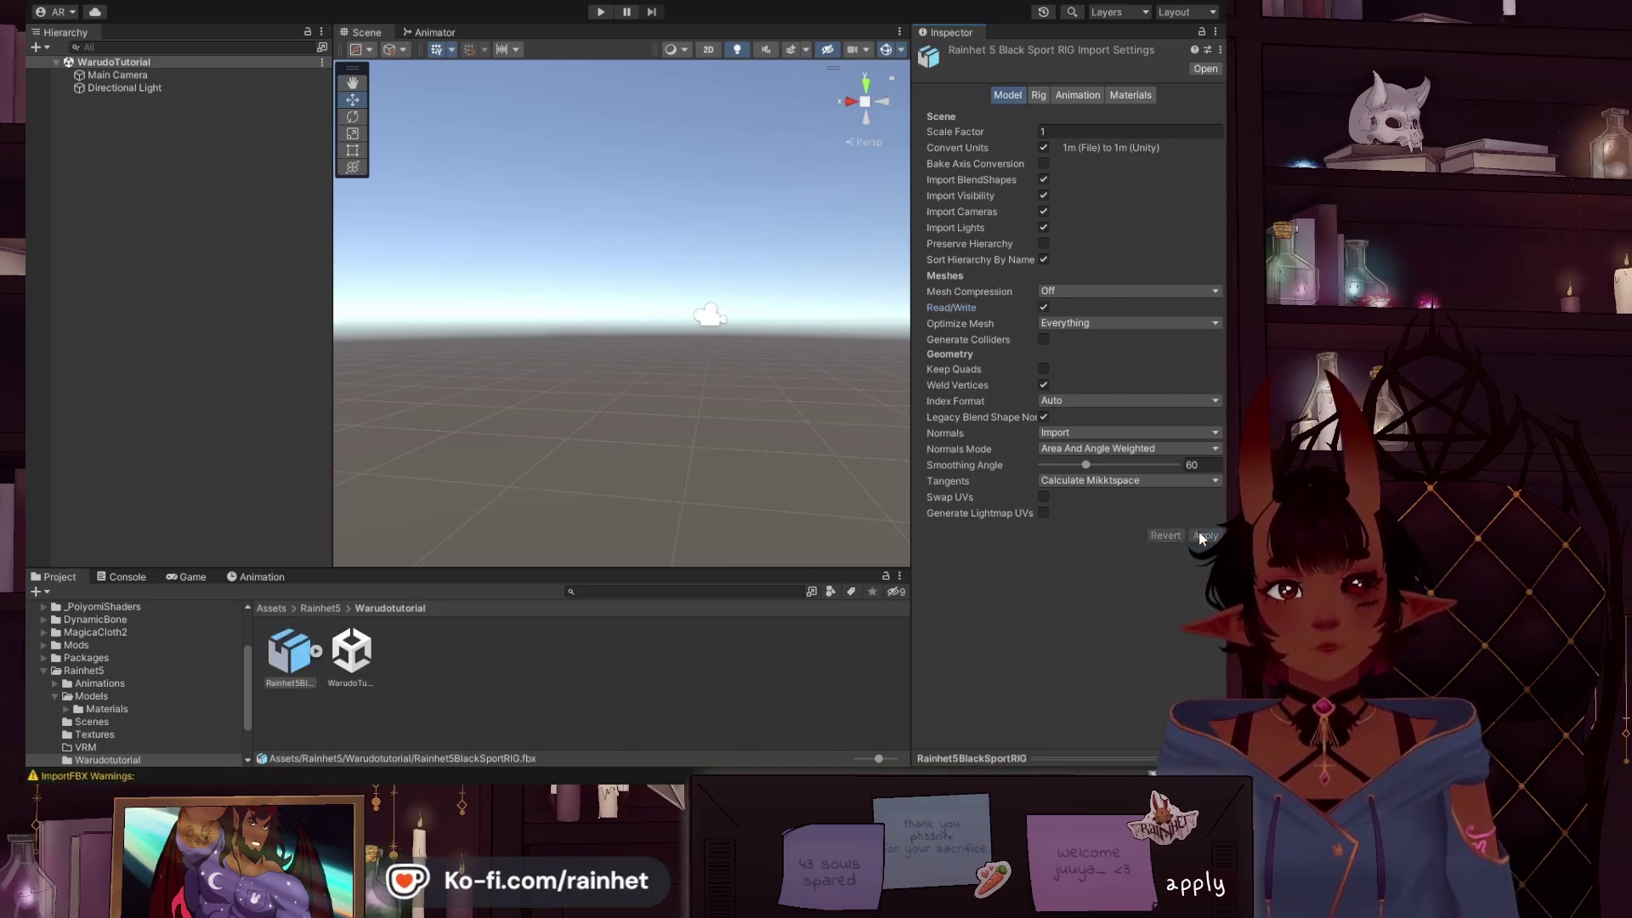
Step: Set the rig's Animation Type to Humanoid and apply
click(1039, 94)
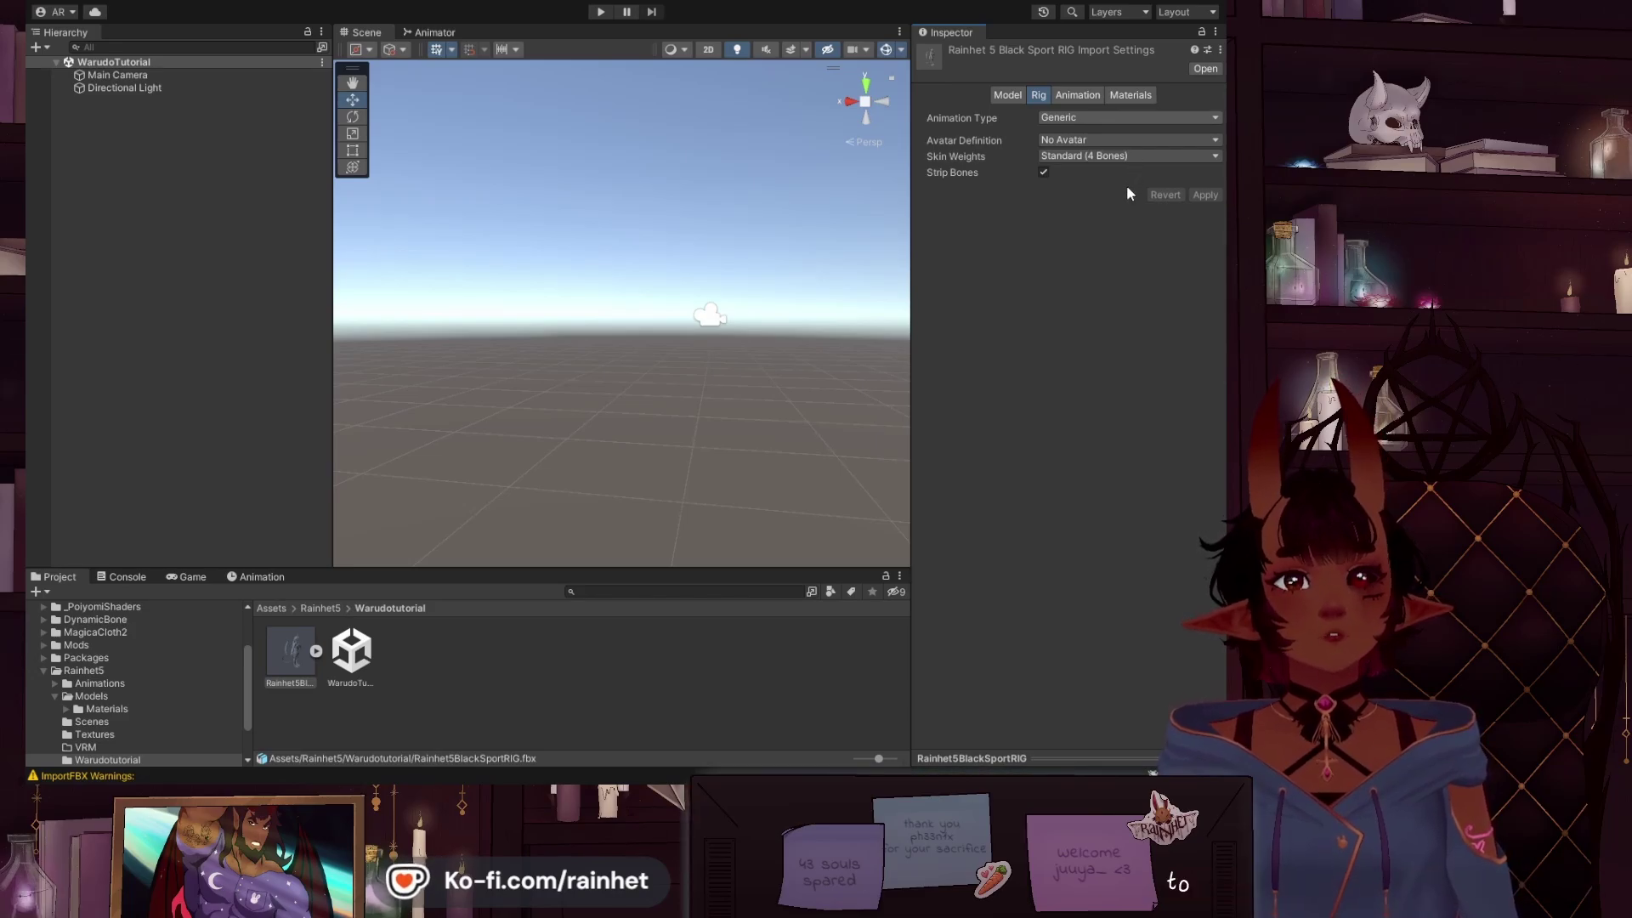
click(1130, 117)
click(1130, 133)
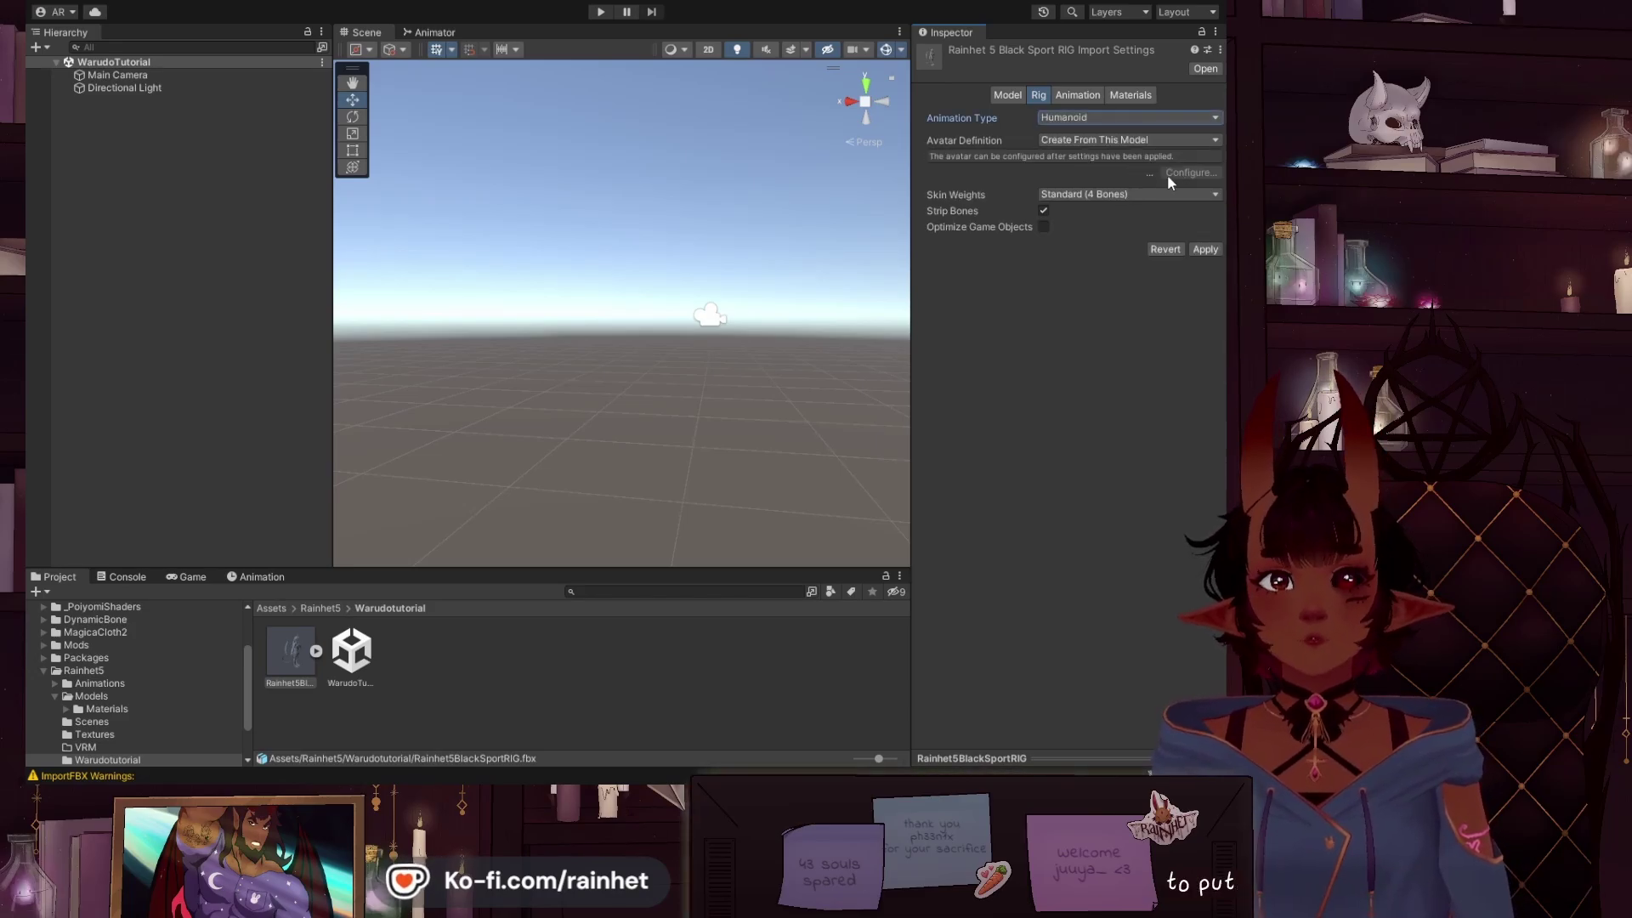
click(1203, 249)
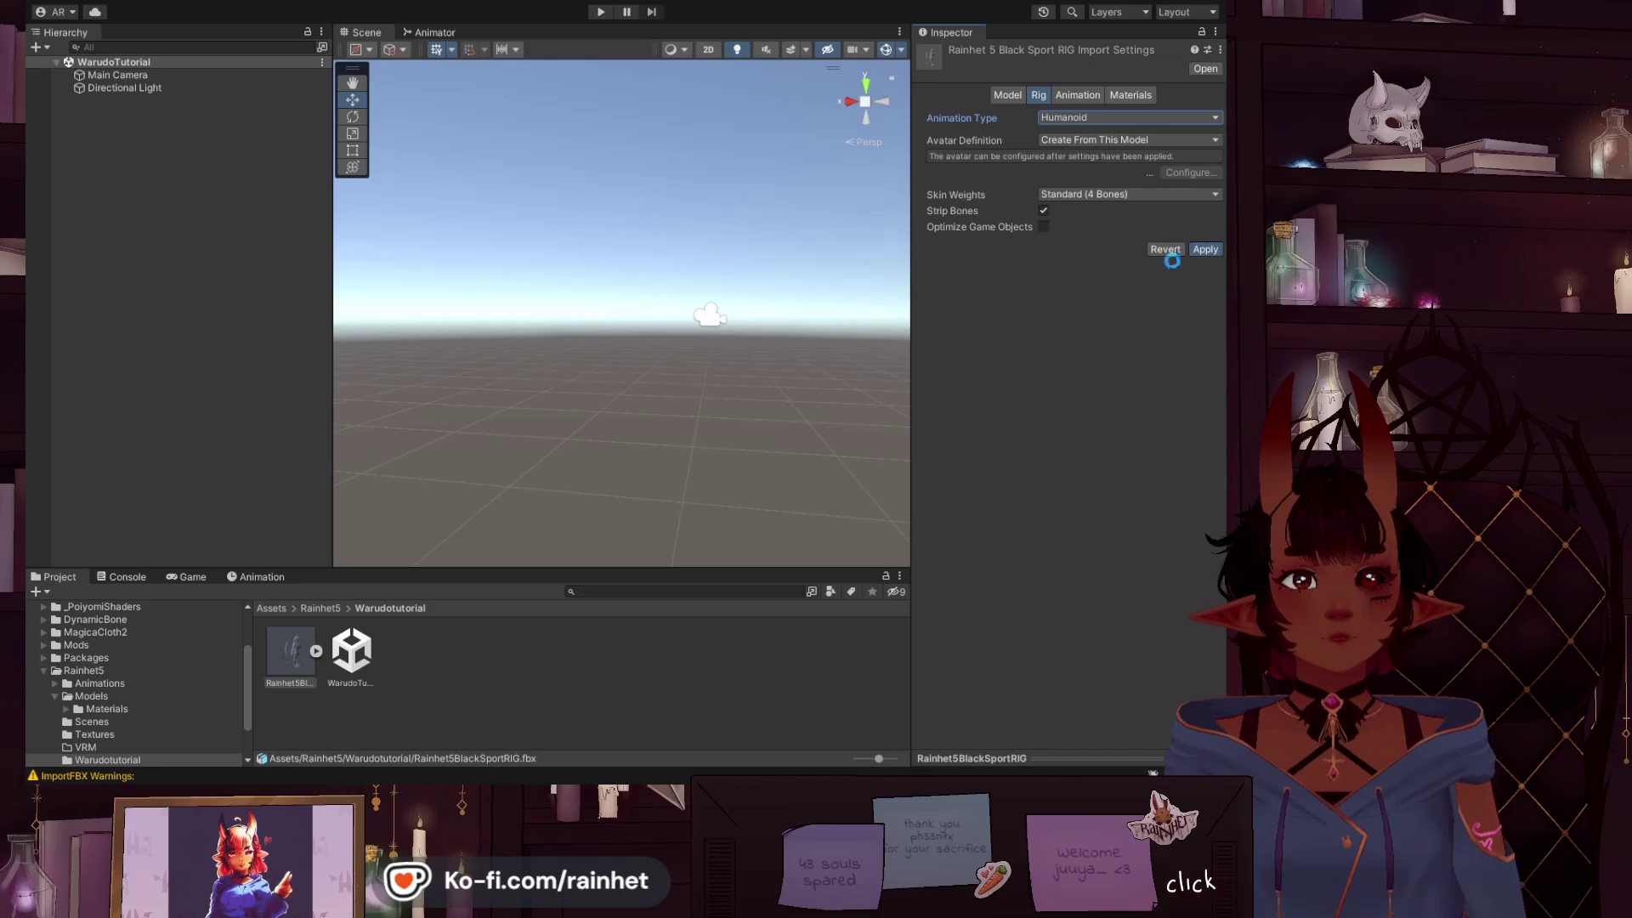
Step: Set material Location to Use External Materials (Legacy), apply, and return to the Rig tab
click(1102, 95)
click(1114, 95)
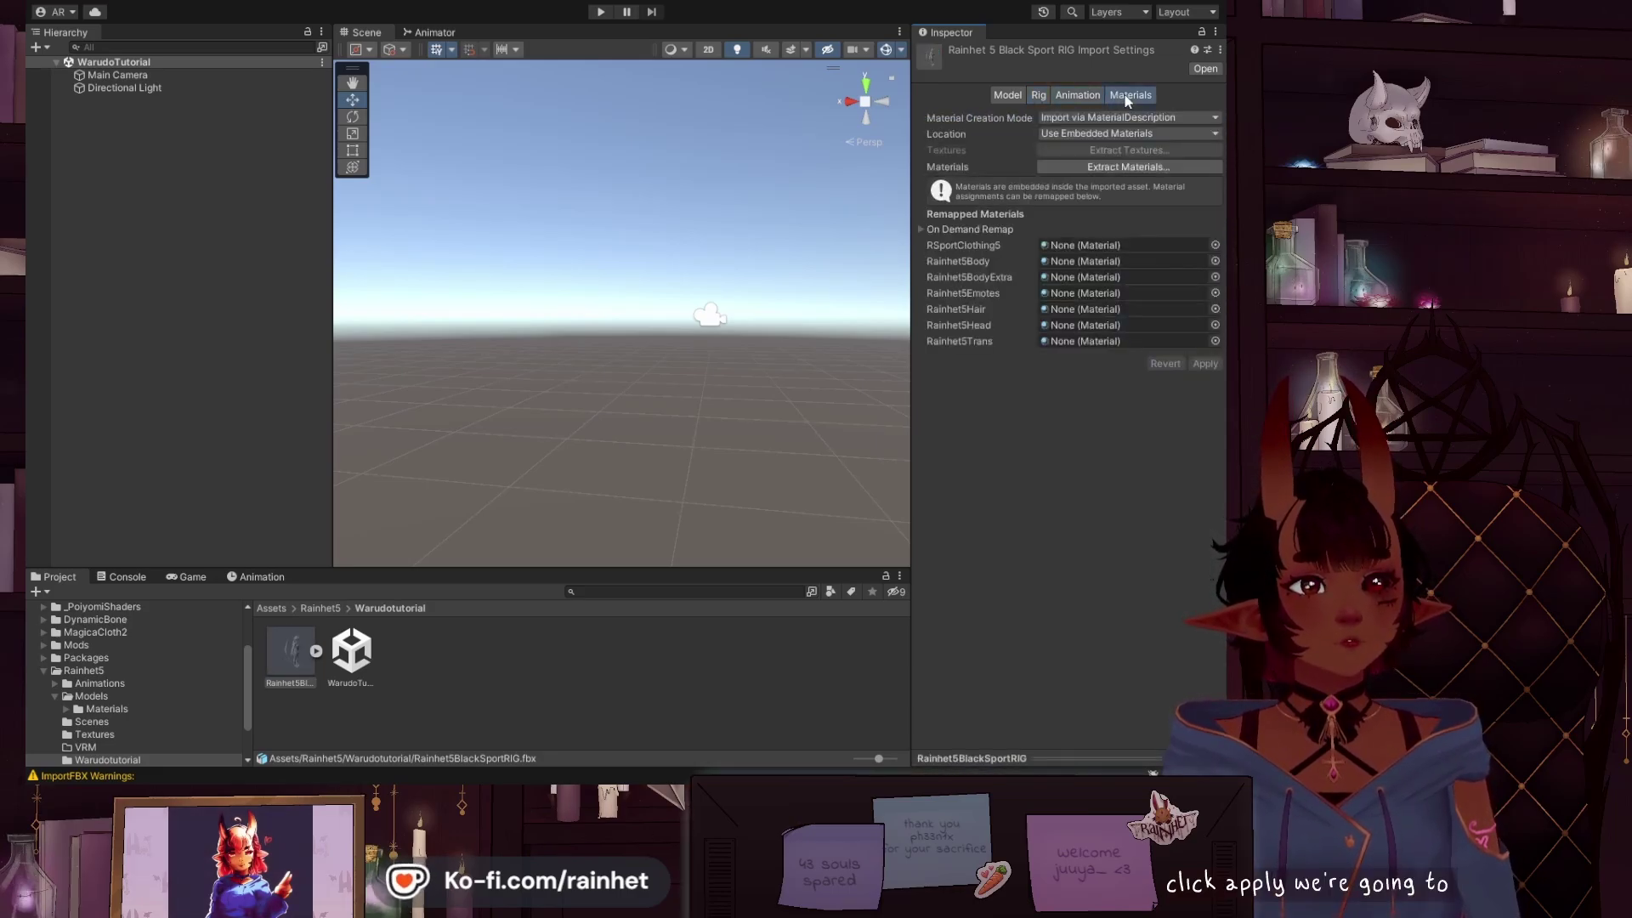
click(1182, 133)
click(1182, 150)
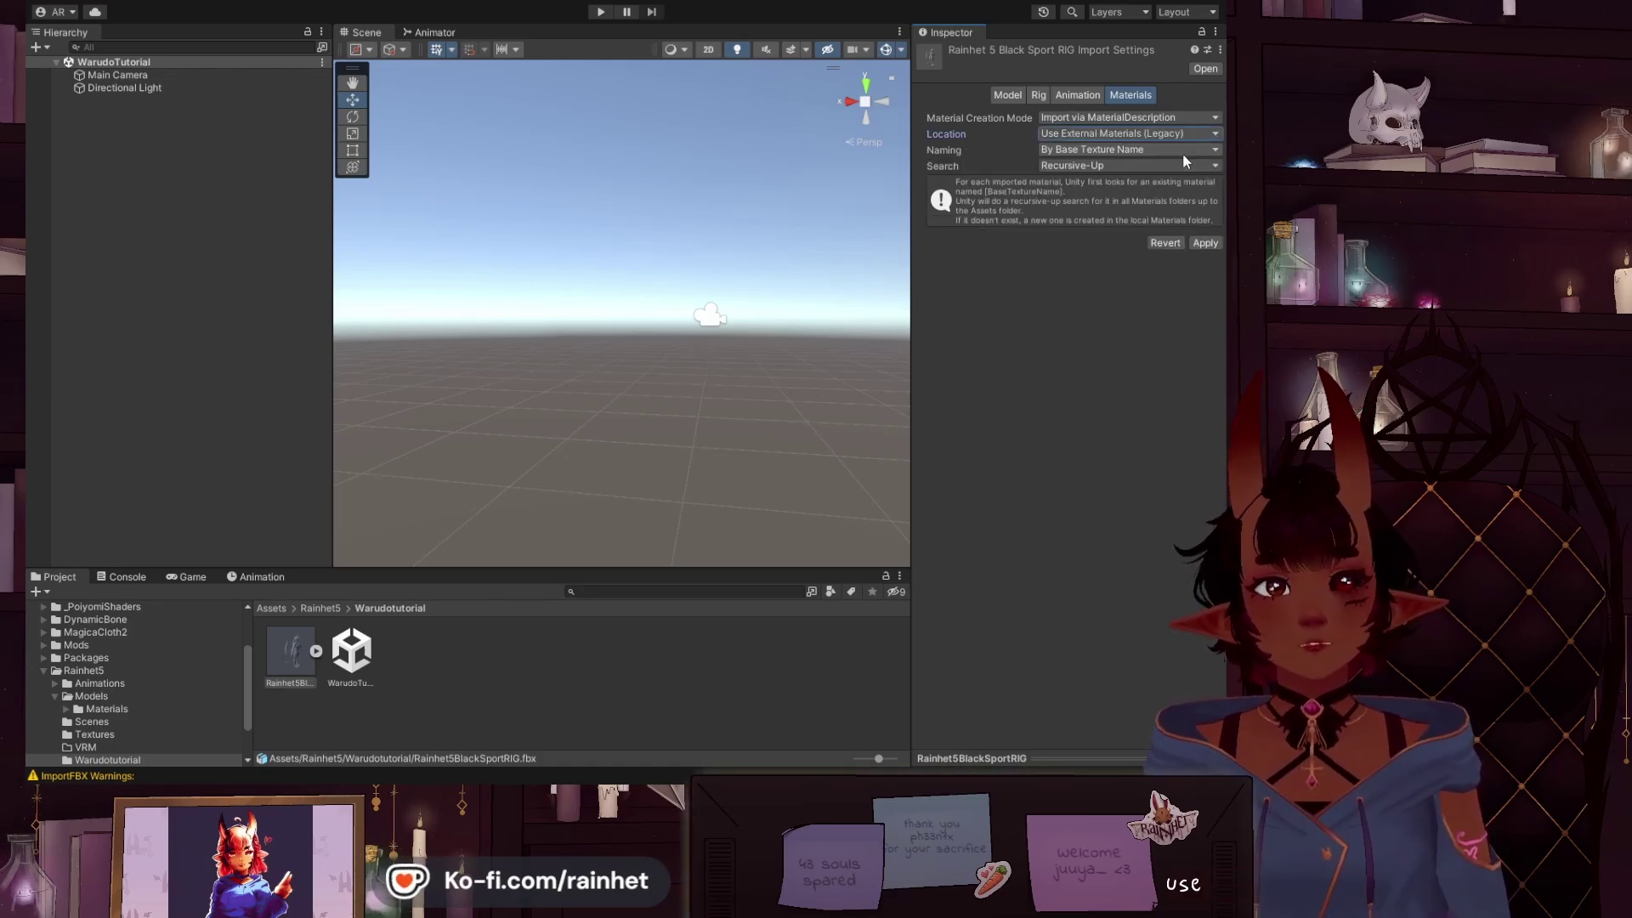
click(1205, 244)
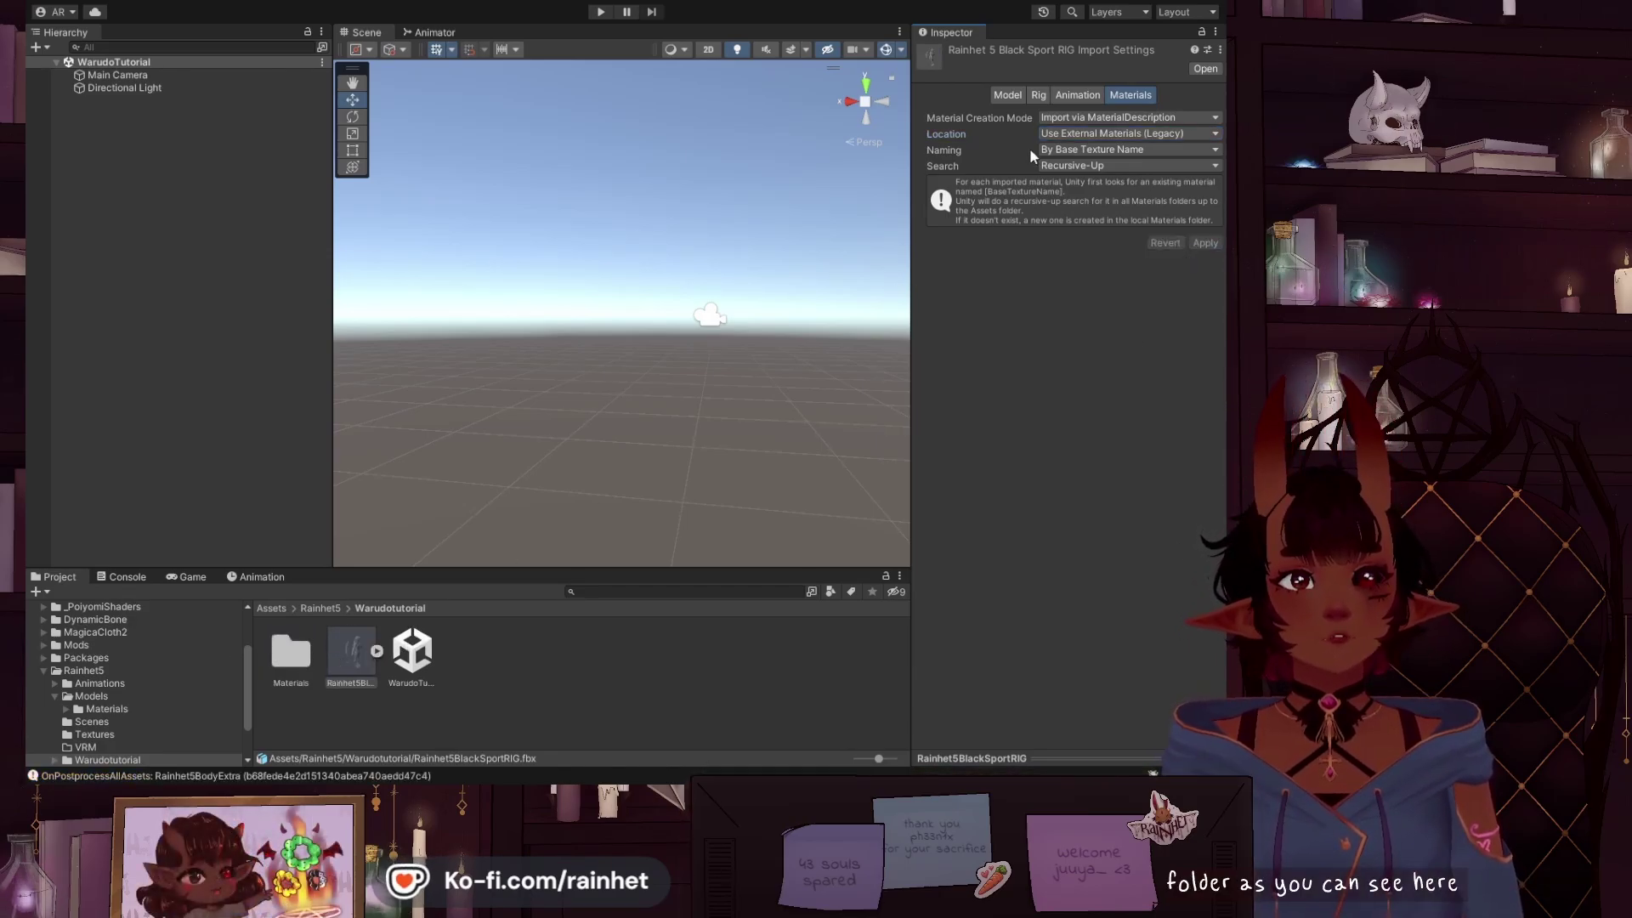
click(1039, 96)
Step: In the humanoid bone mapping, assign the Chest bone from the Hierarchy and clear the Jaw slot
click(1177, 157)
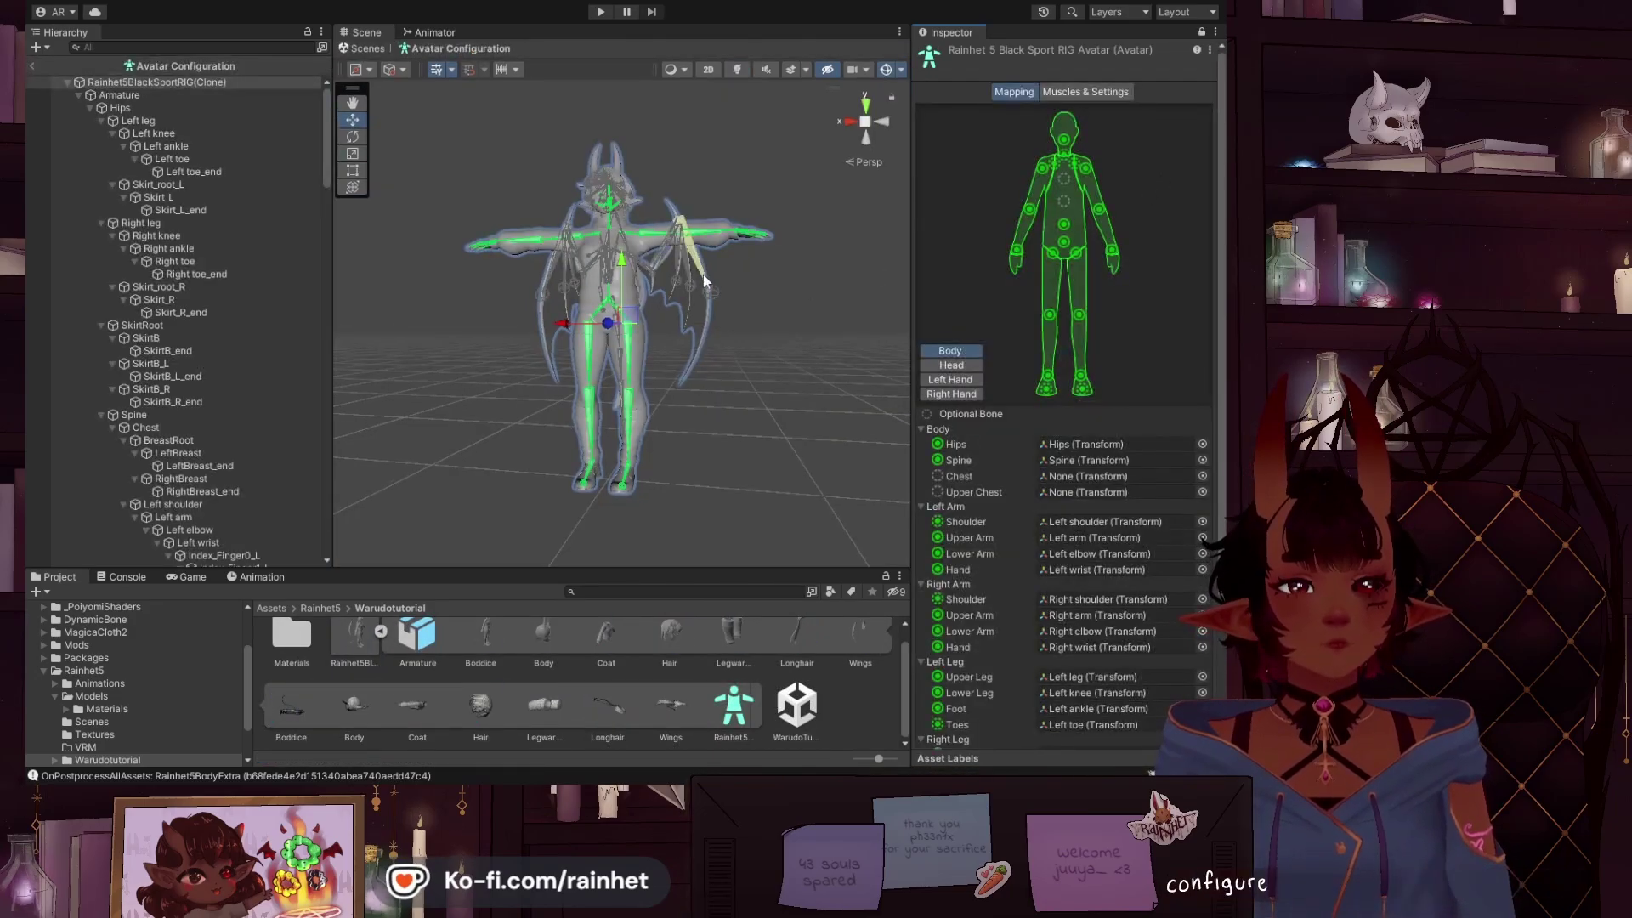
scroll(706, 400, up, 5)
scroll(684, 435, up, 4)
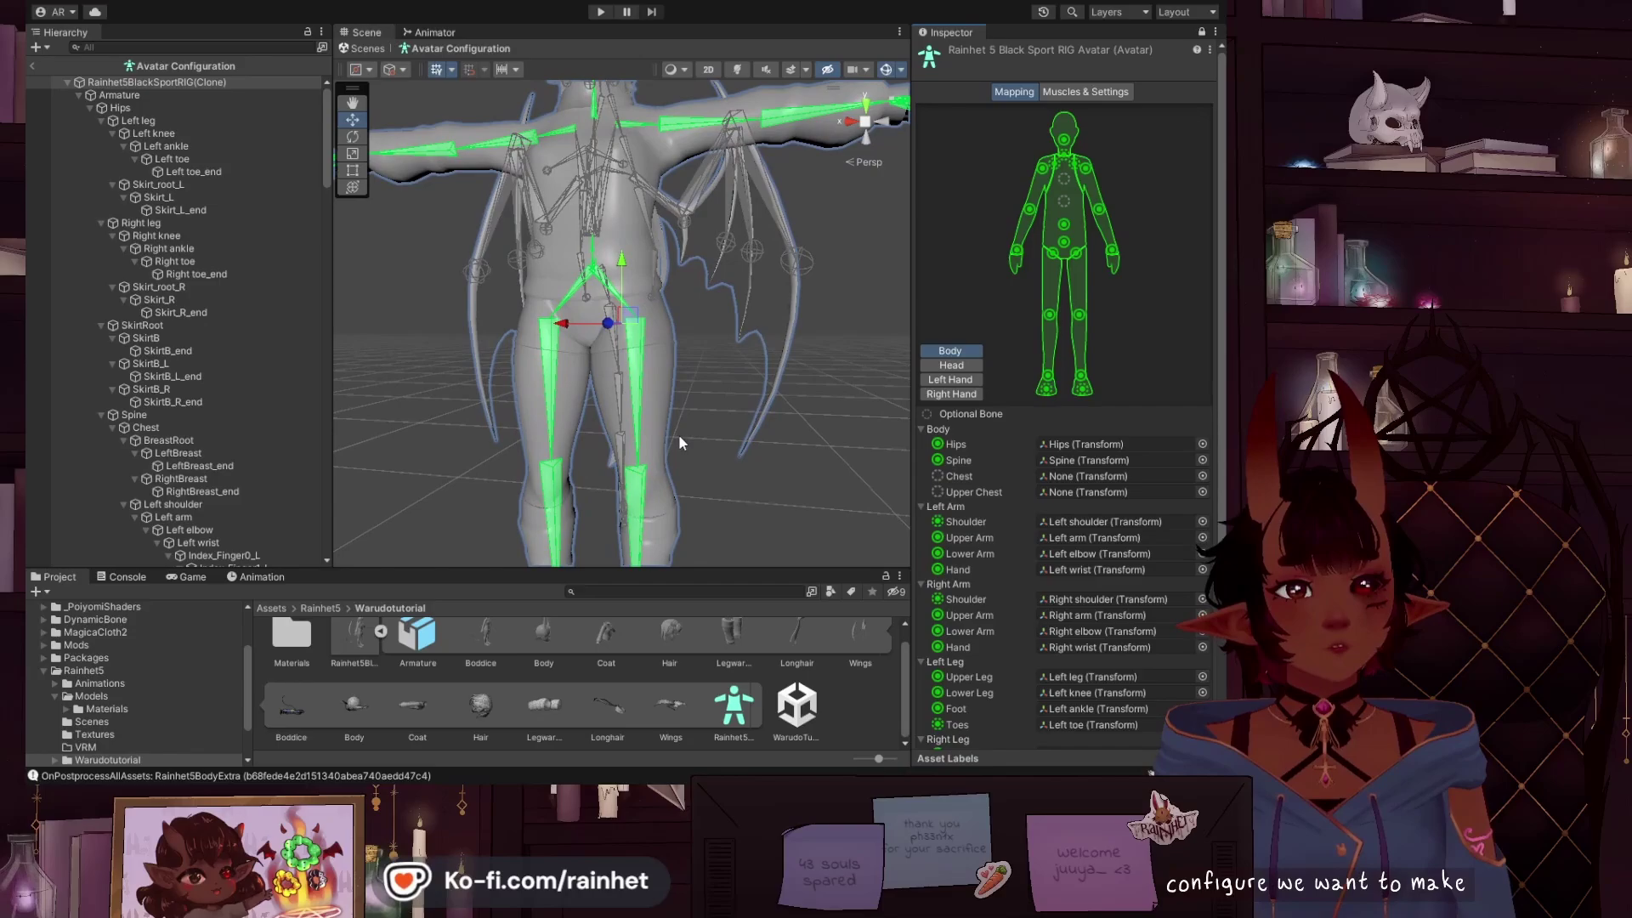
click(1072, 465)
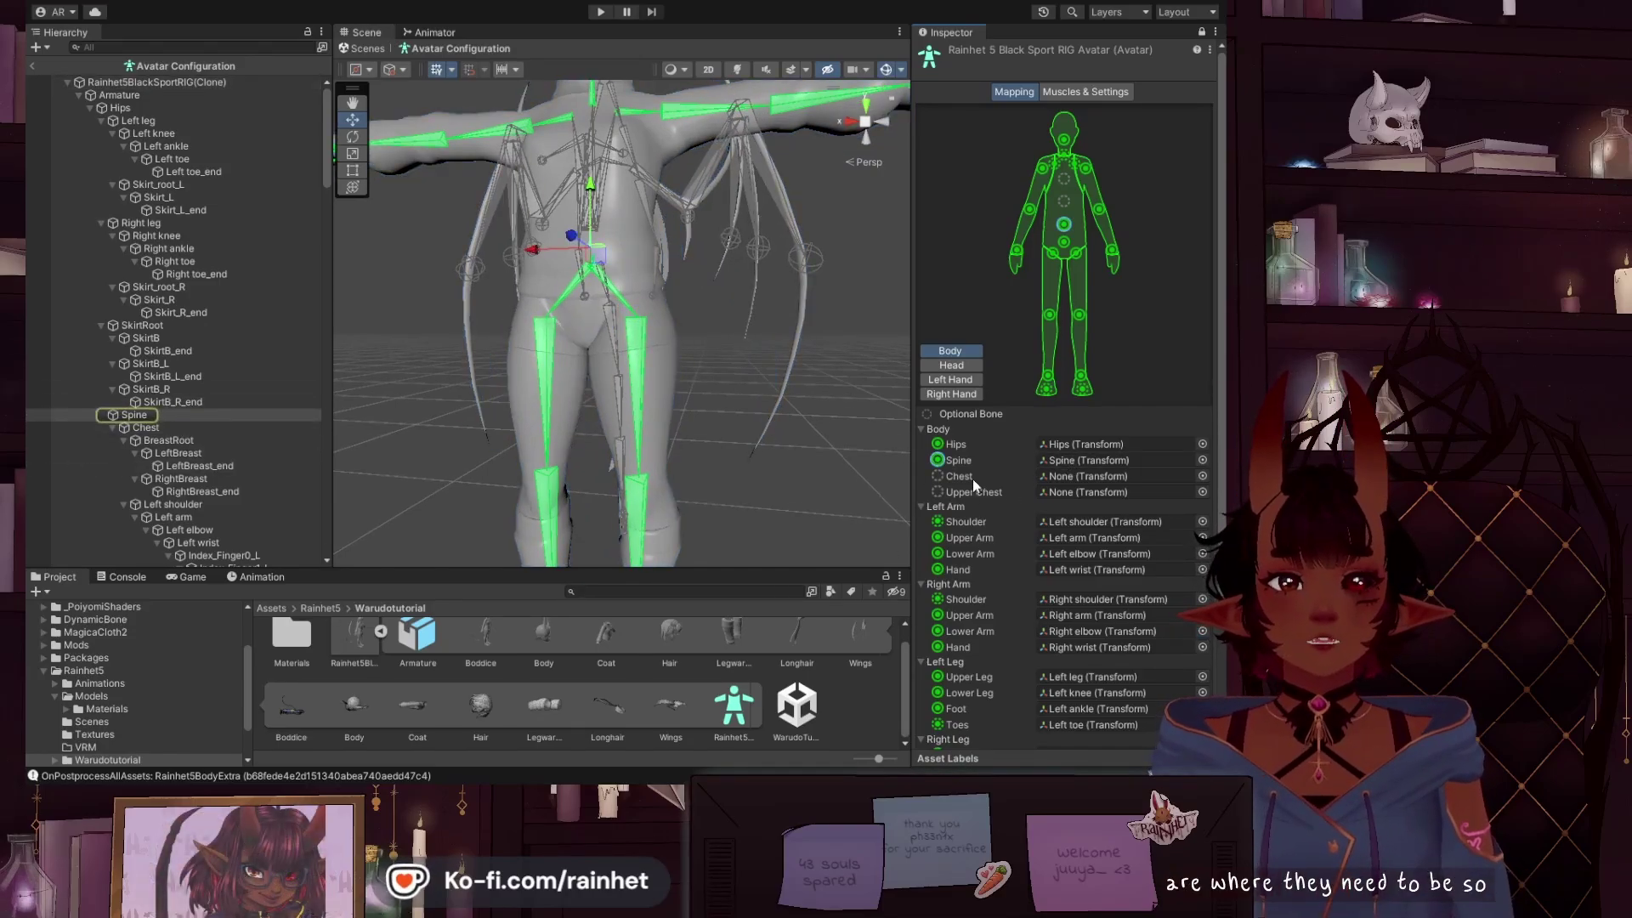
drag(203, 428, 1079, 478)
scroll(1004, 590, down, 4)
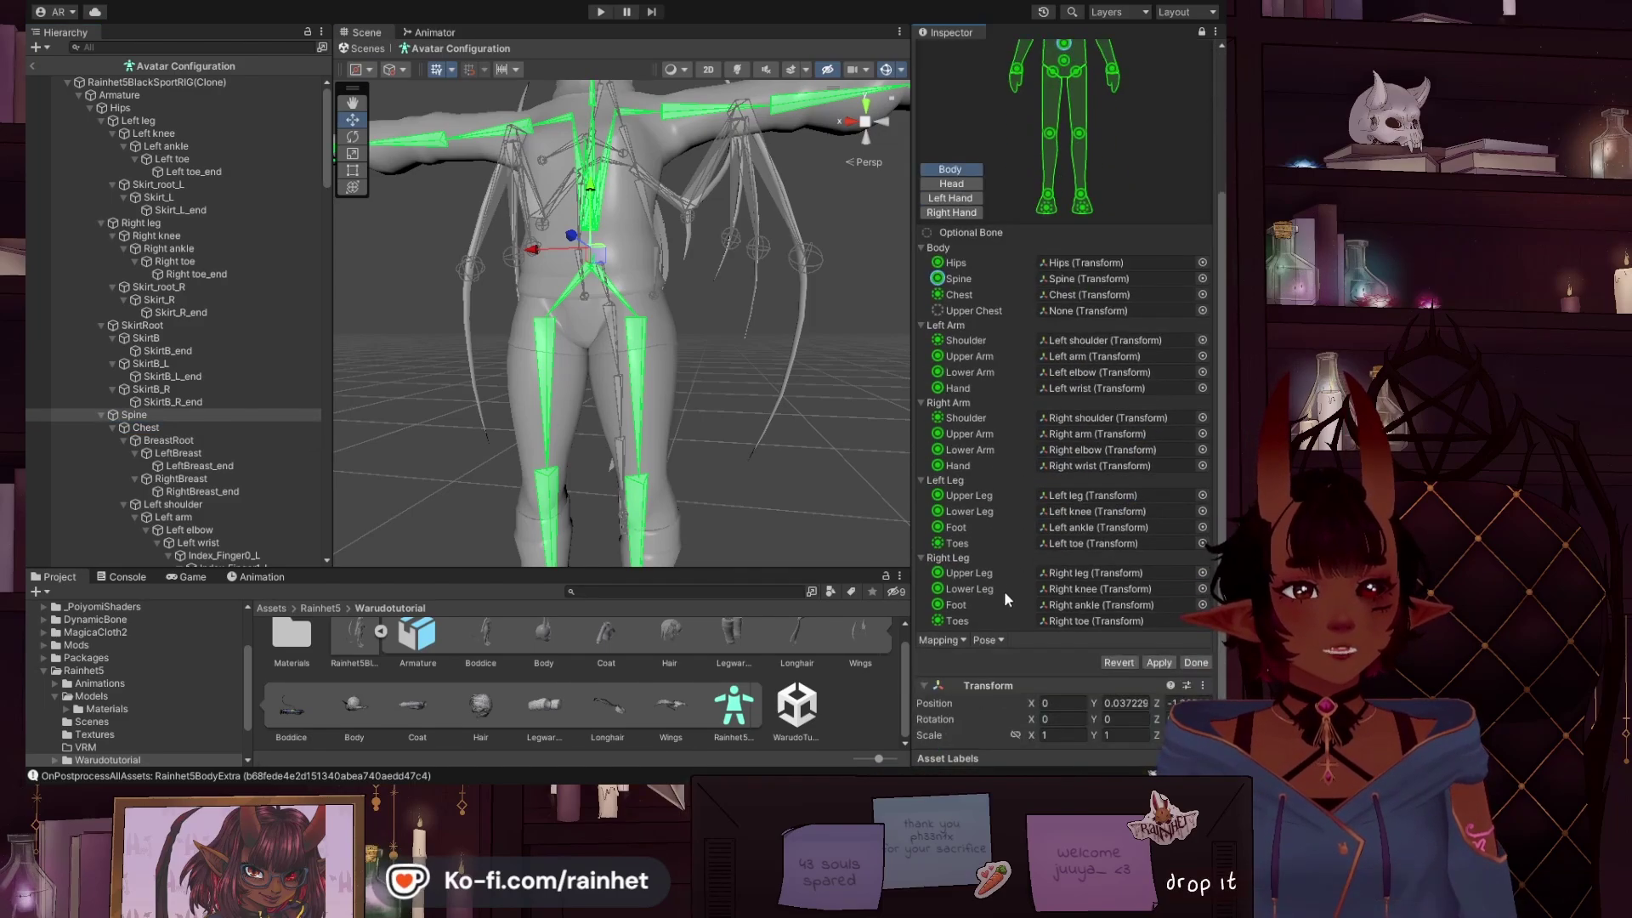
click(950, 184)
click(1144, 328)
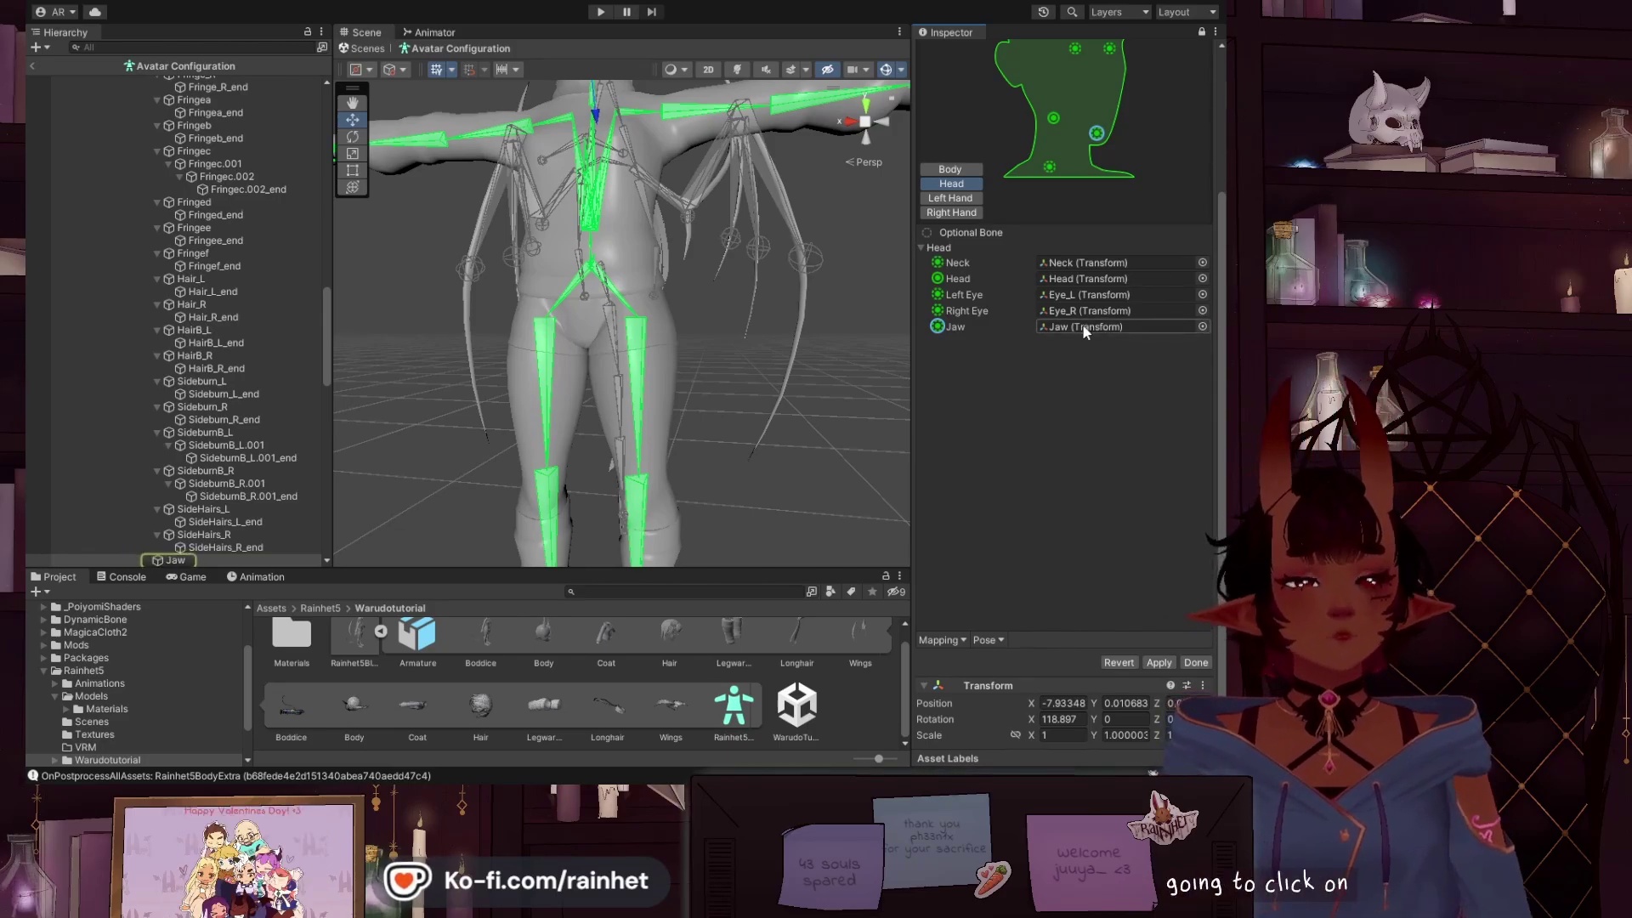
key(Delete)
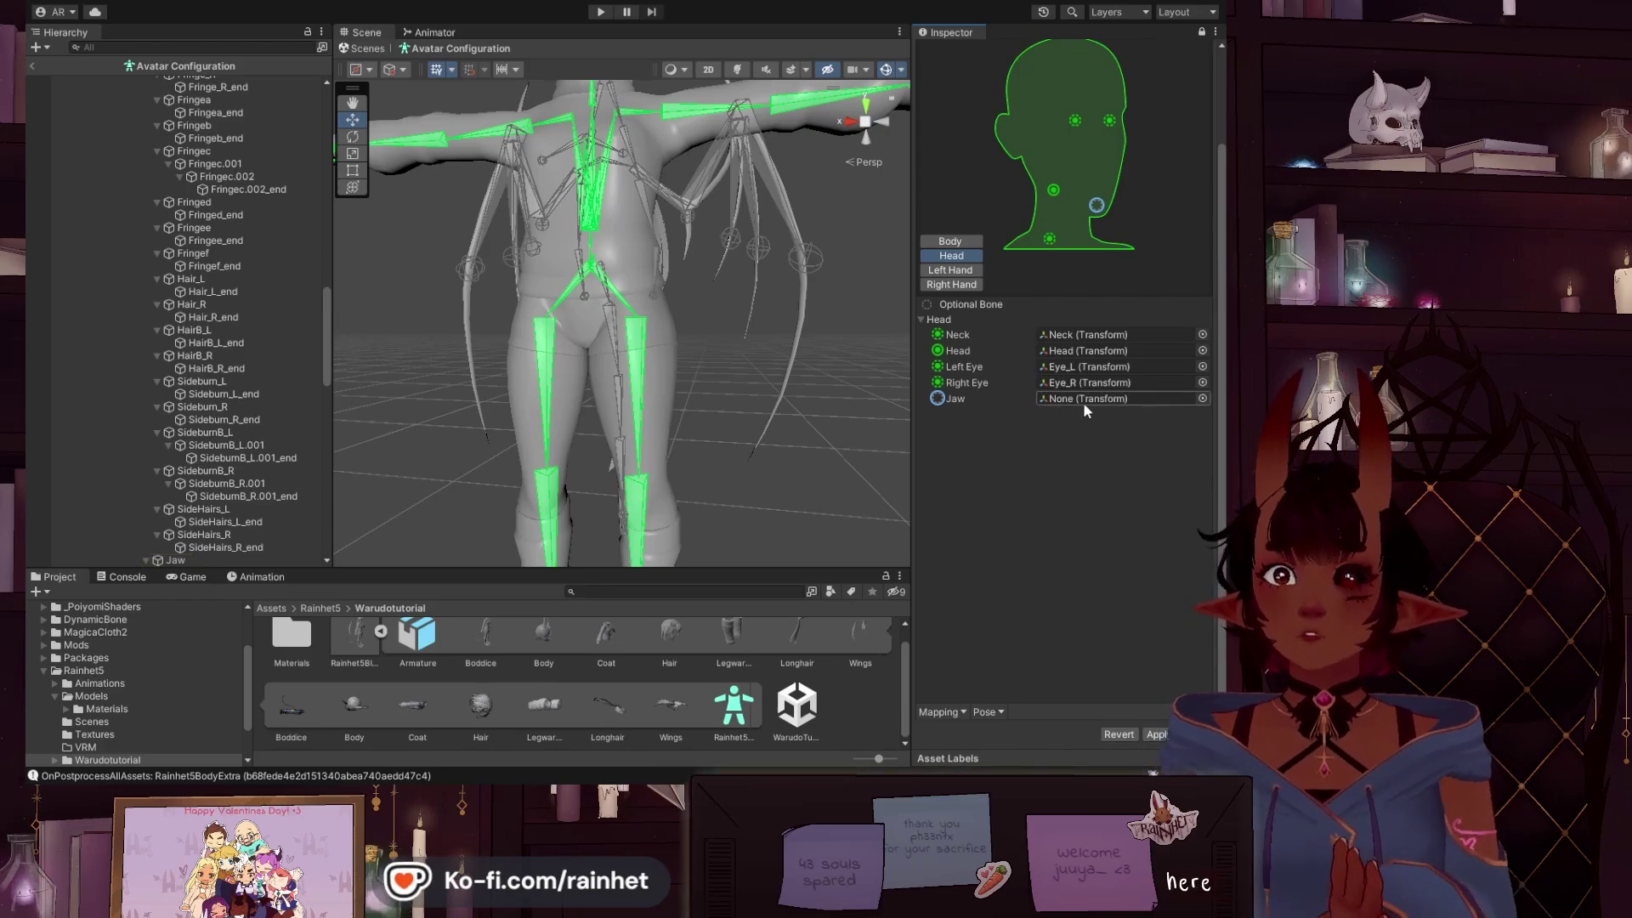
Step: Review the left and right hand mappings and the muscle open-close preview, then click Done
click(960, 270)
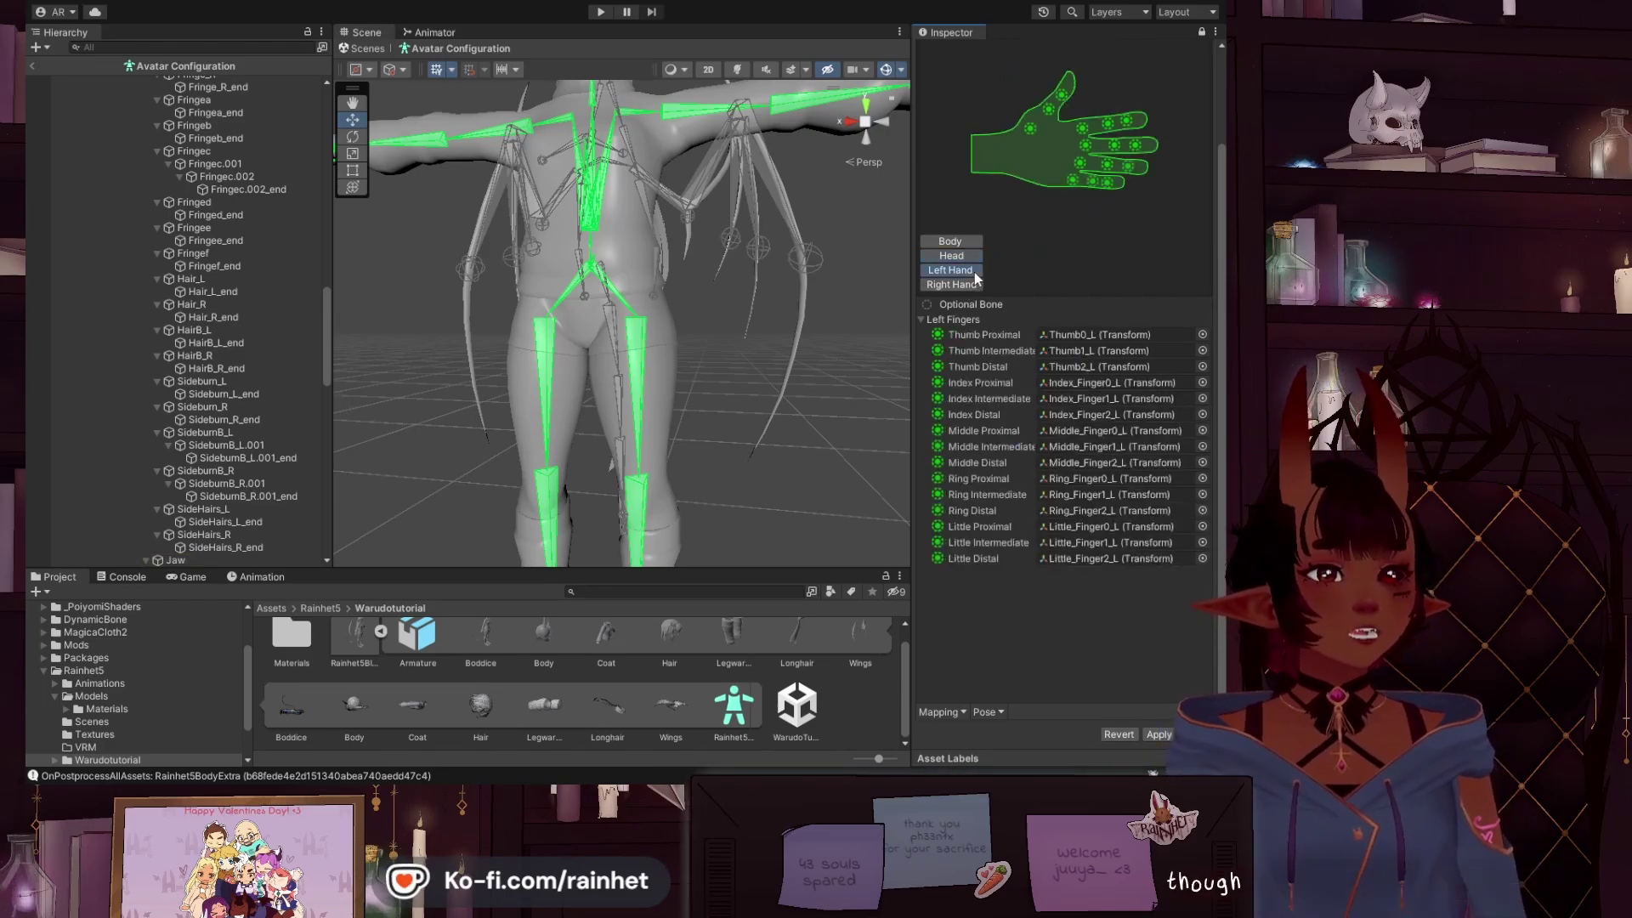
click(974, 286)
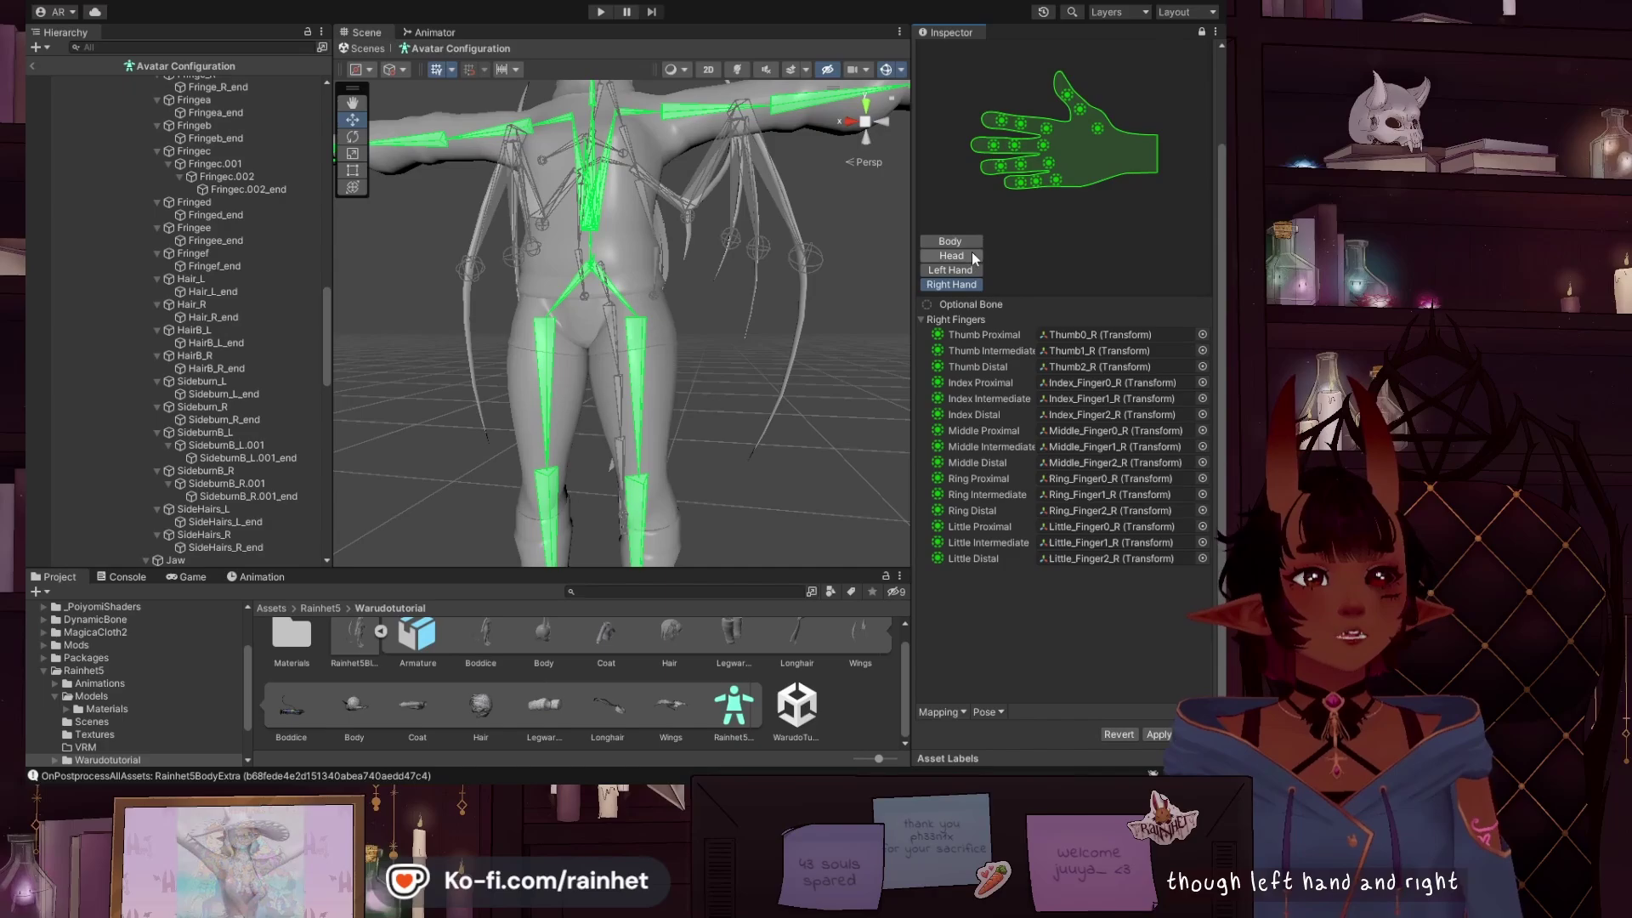
click(972, 255)
scroll(595, 340, down, 5)
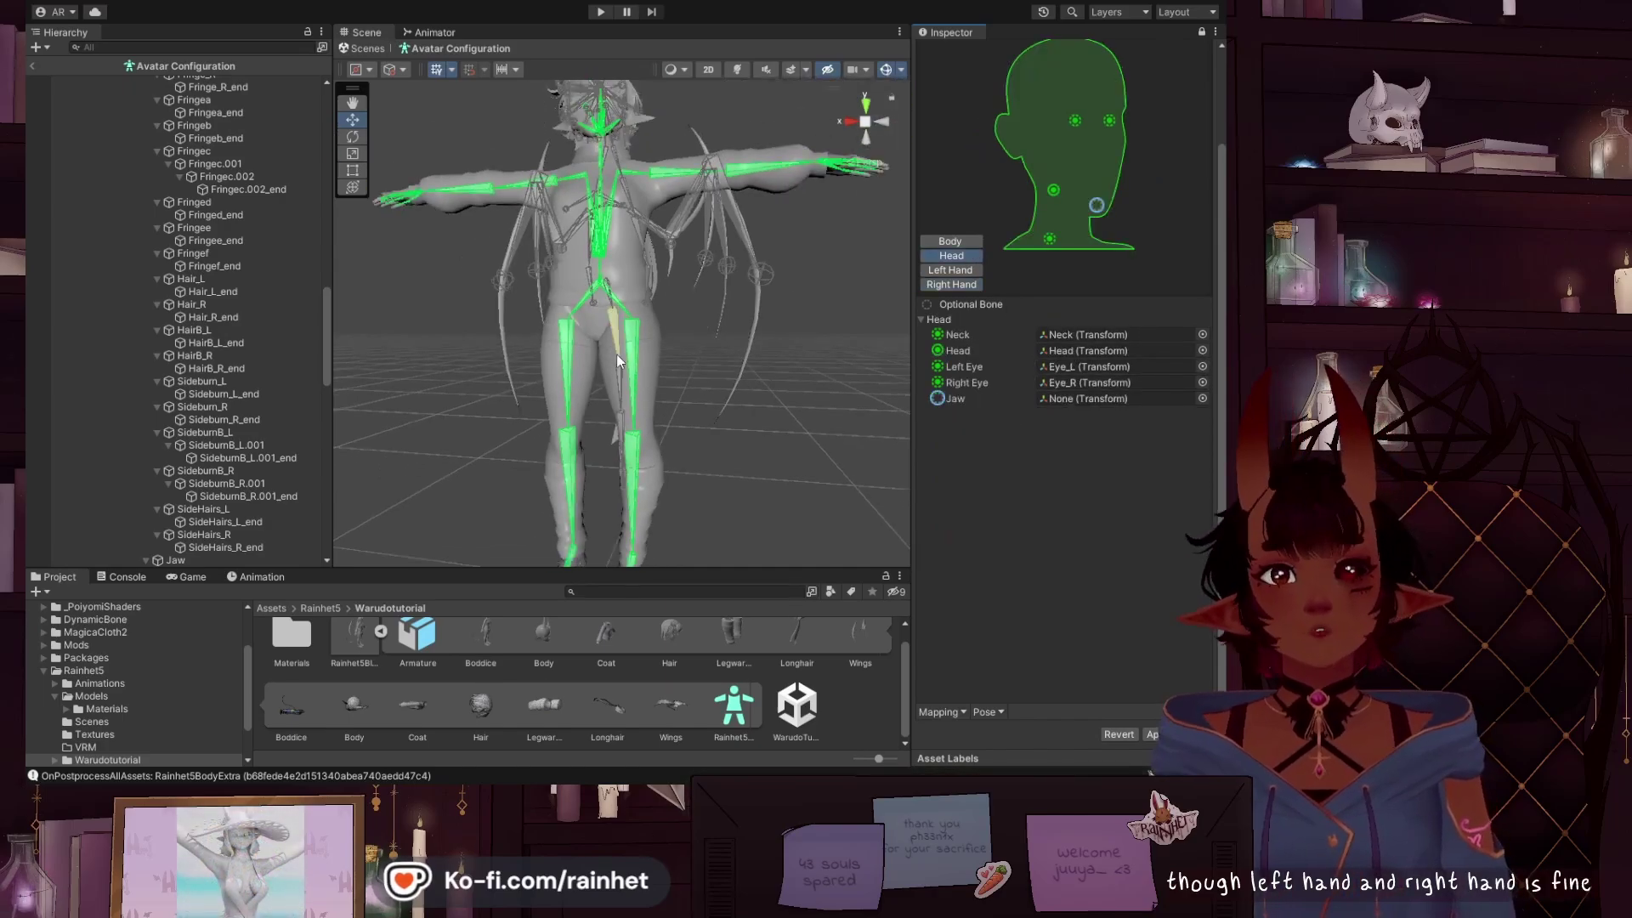
scroll(728, 308, up, 1)
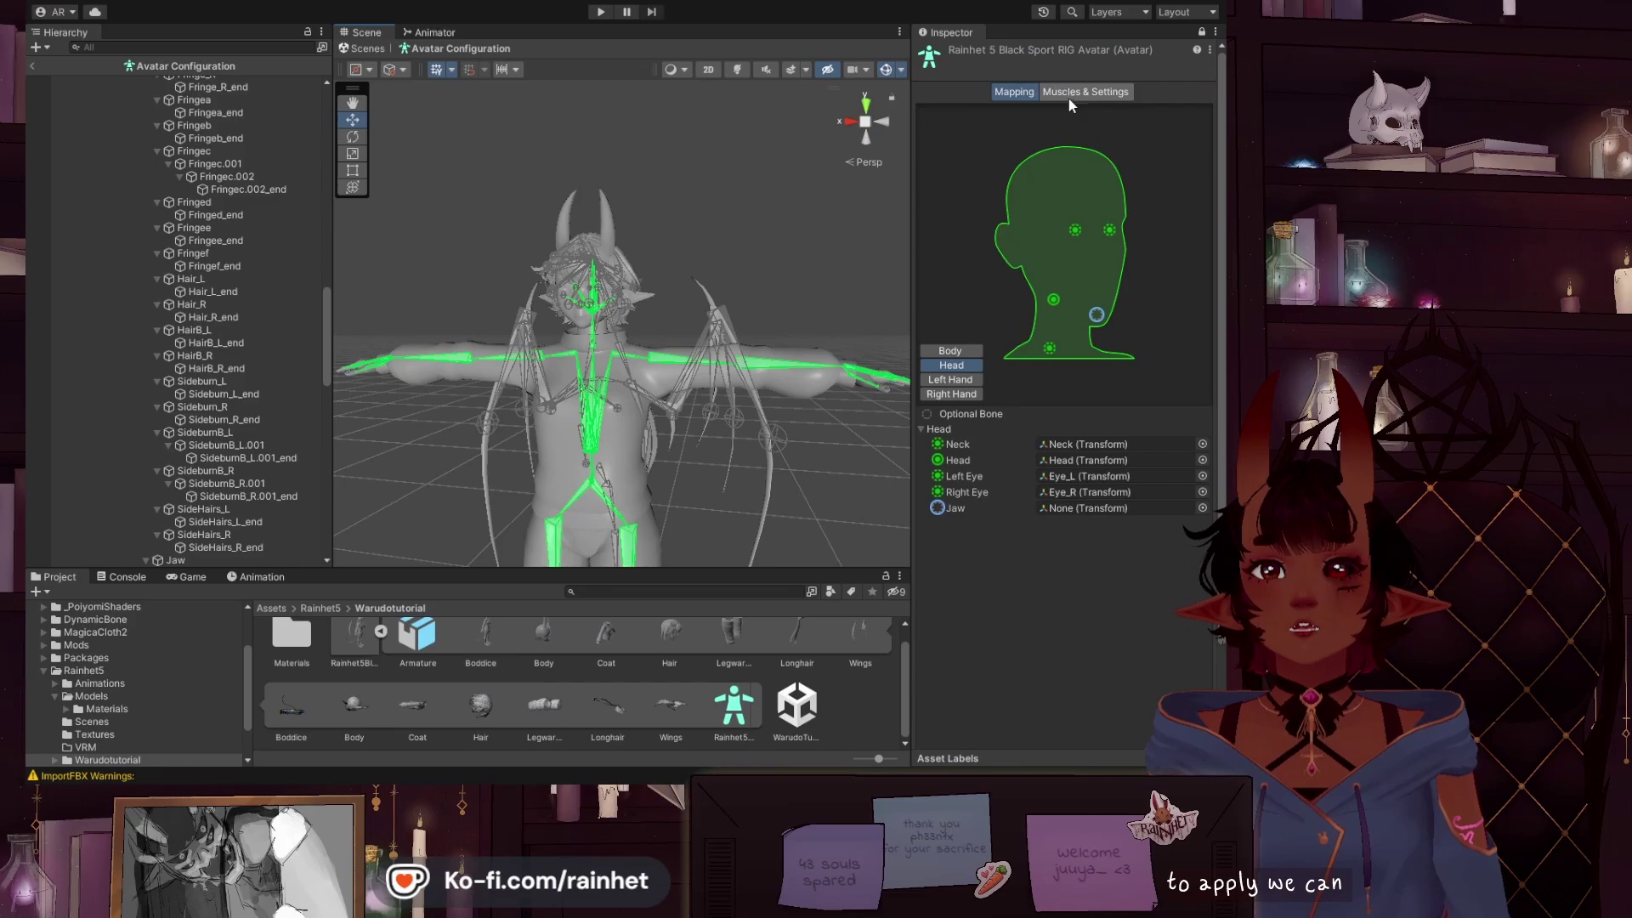
click(1076, 96)
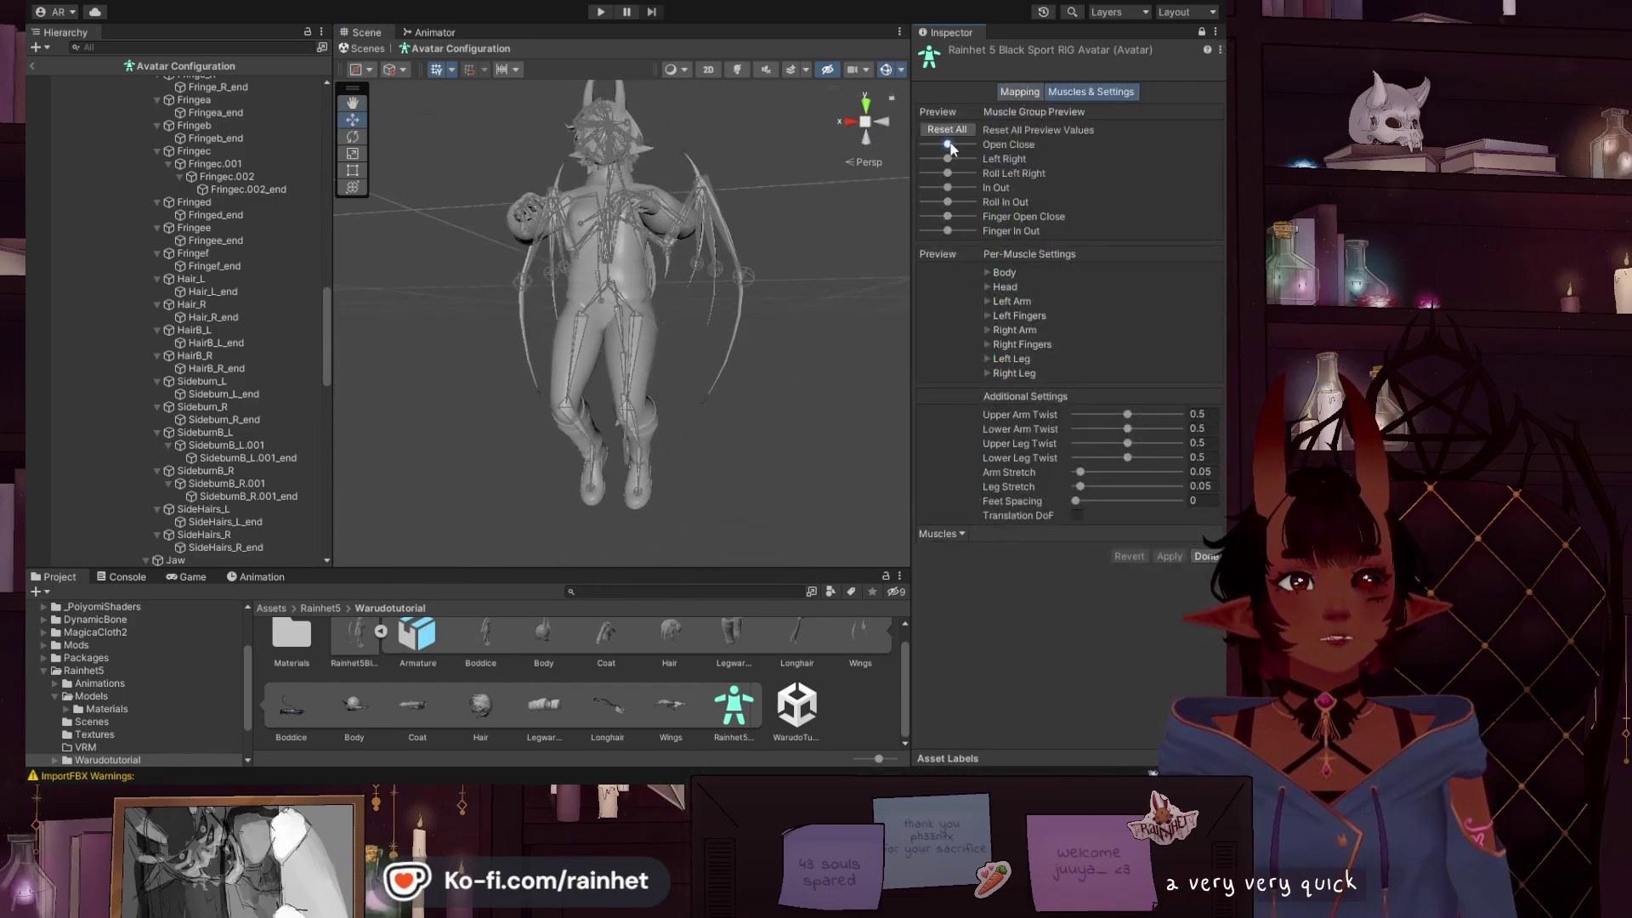
mouse_move(948, 144)
mouse_down()
mouse_move(978, 159)
mouse_move(948, 159)
mouse_up()
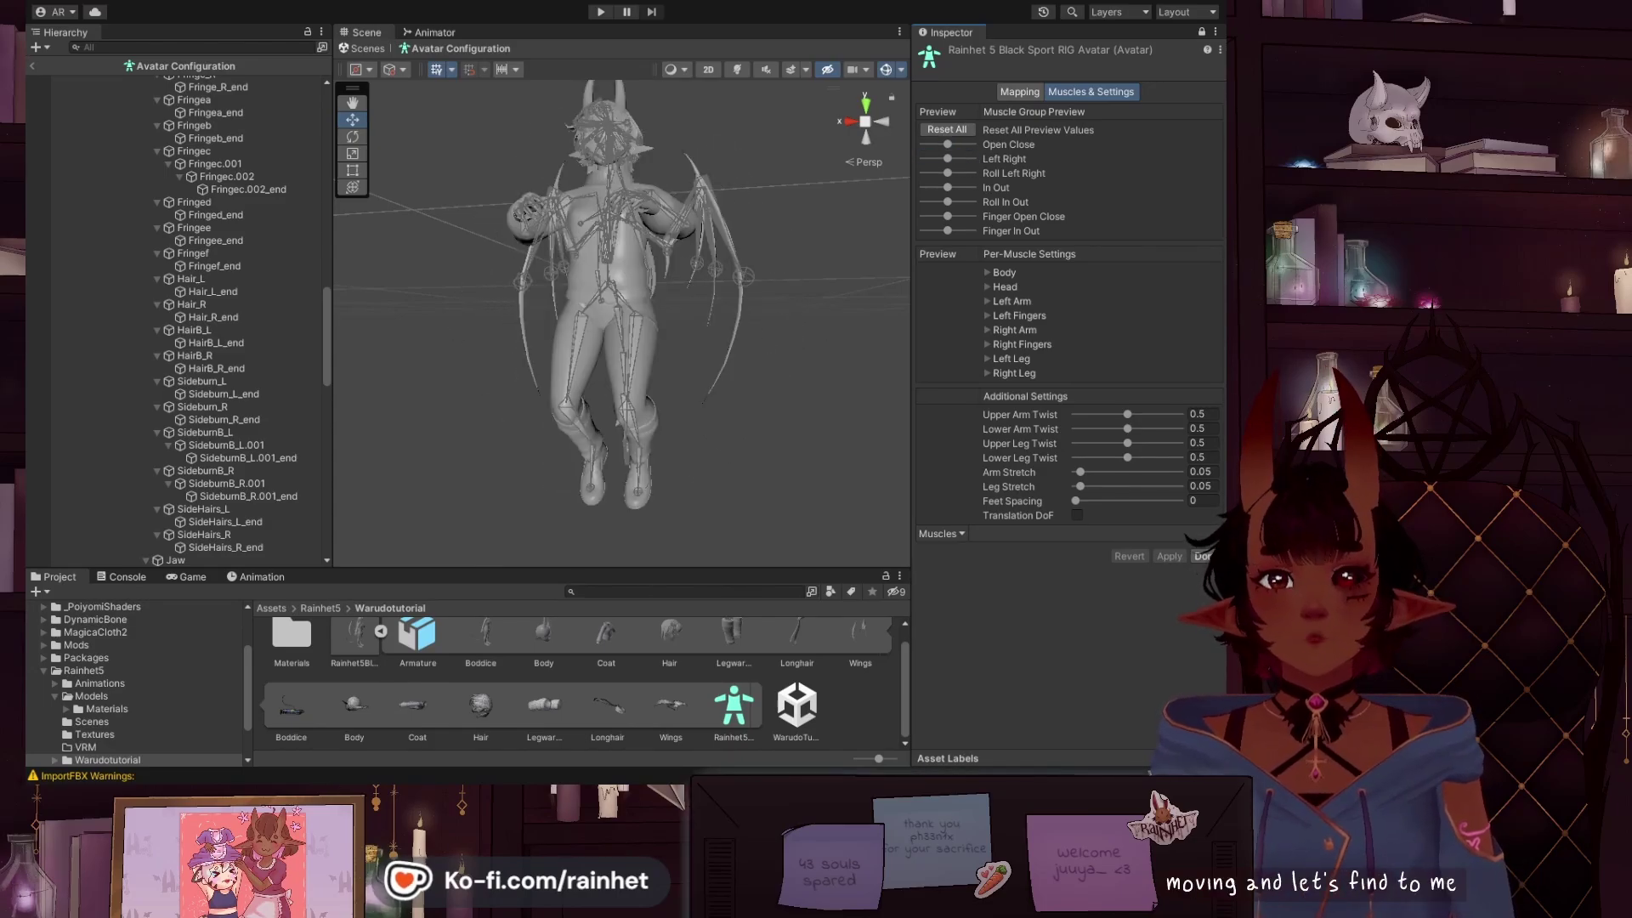
click(1206, 556)
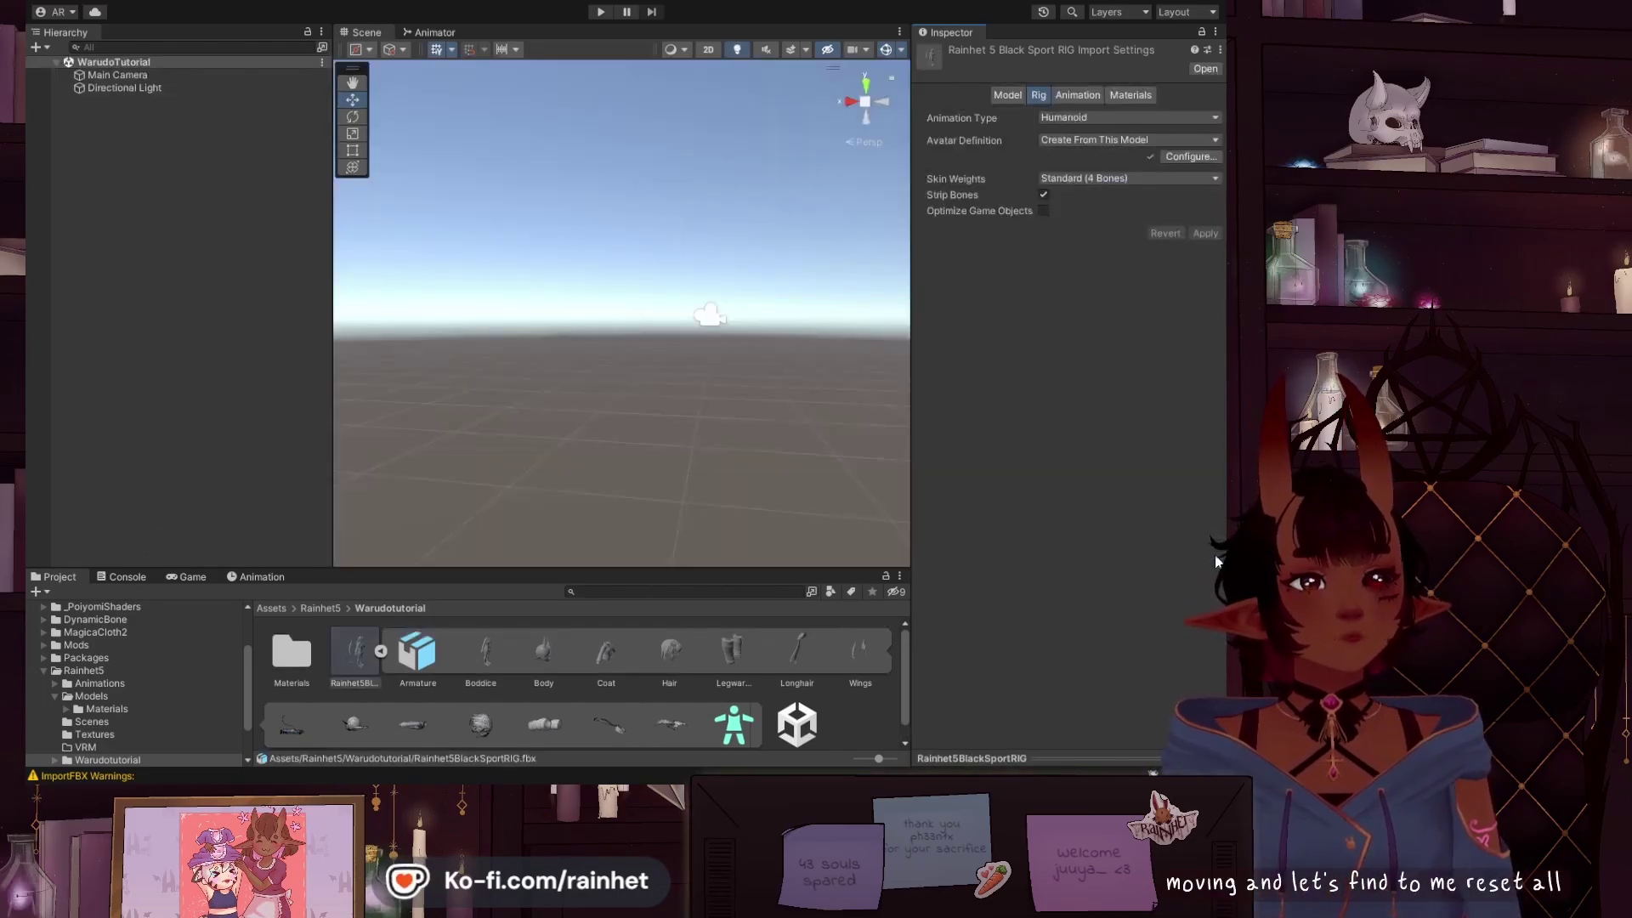
Step: Place the avatar model into the scene
click(380, 651)
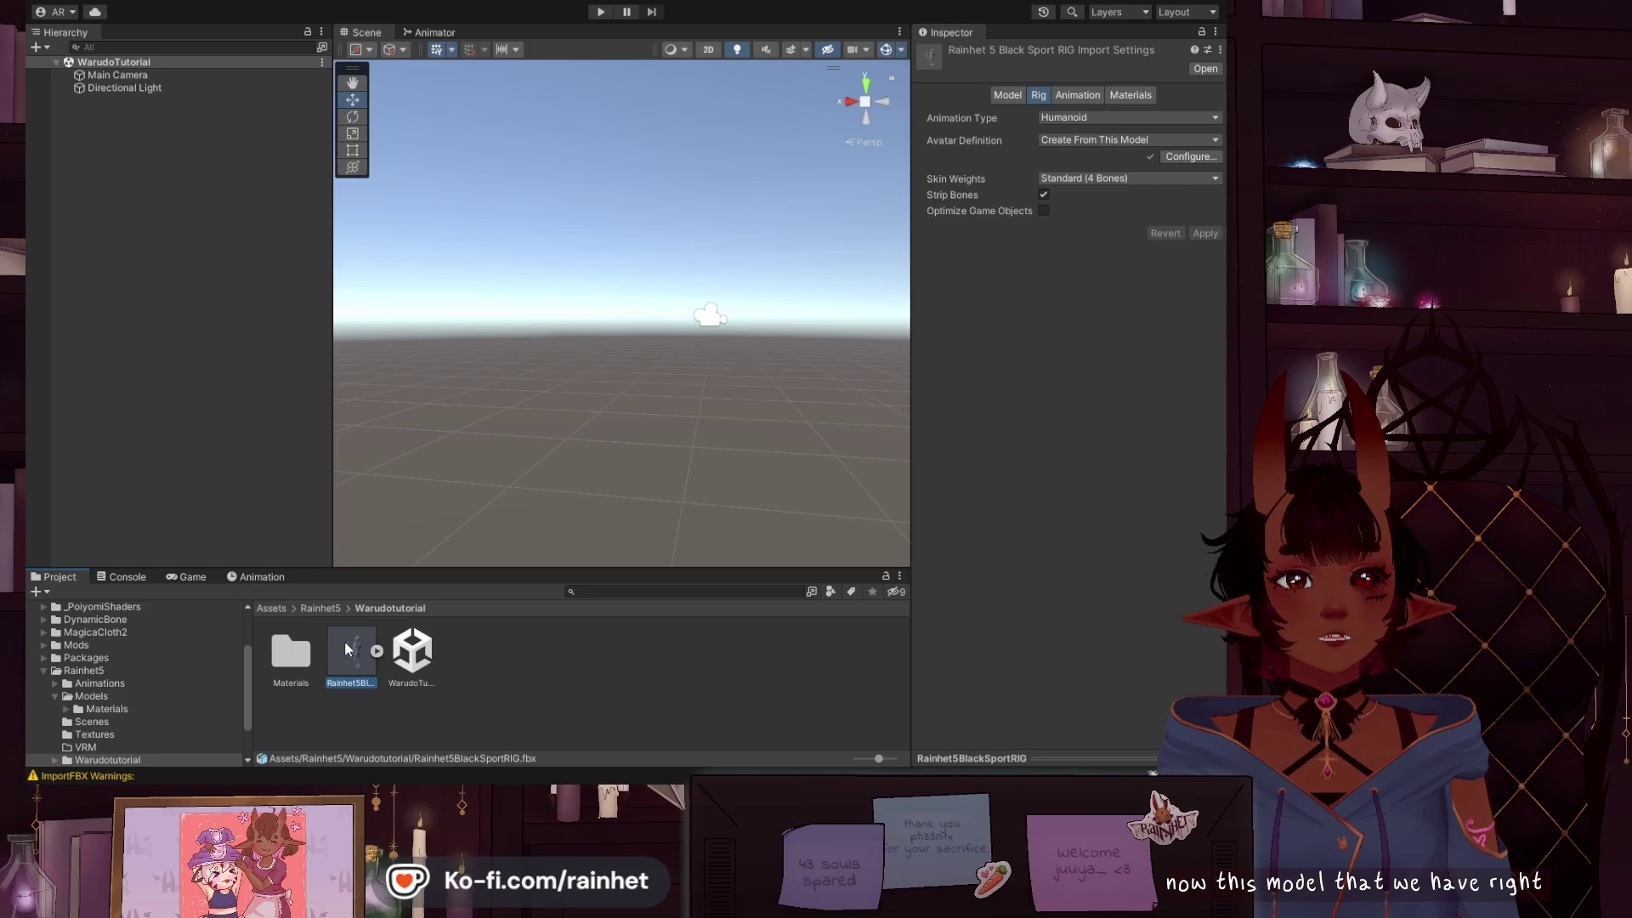
drag(354, 660, 629, 240)
scroll(630, 240, up, 5)
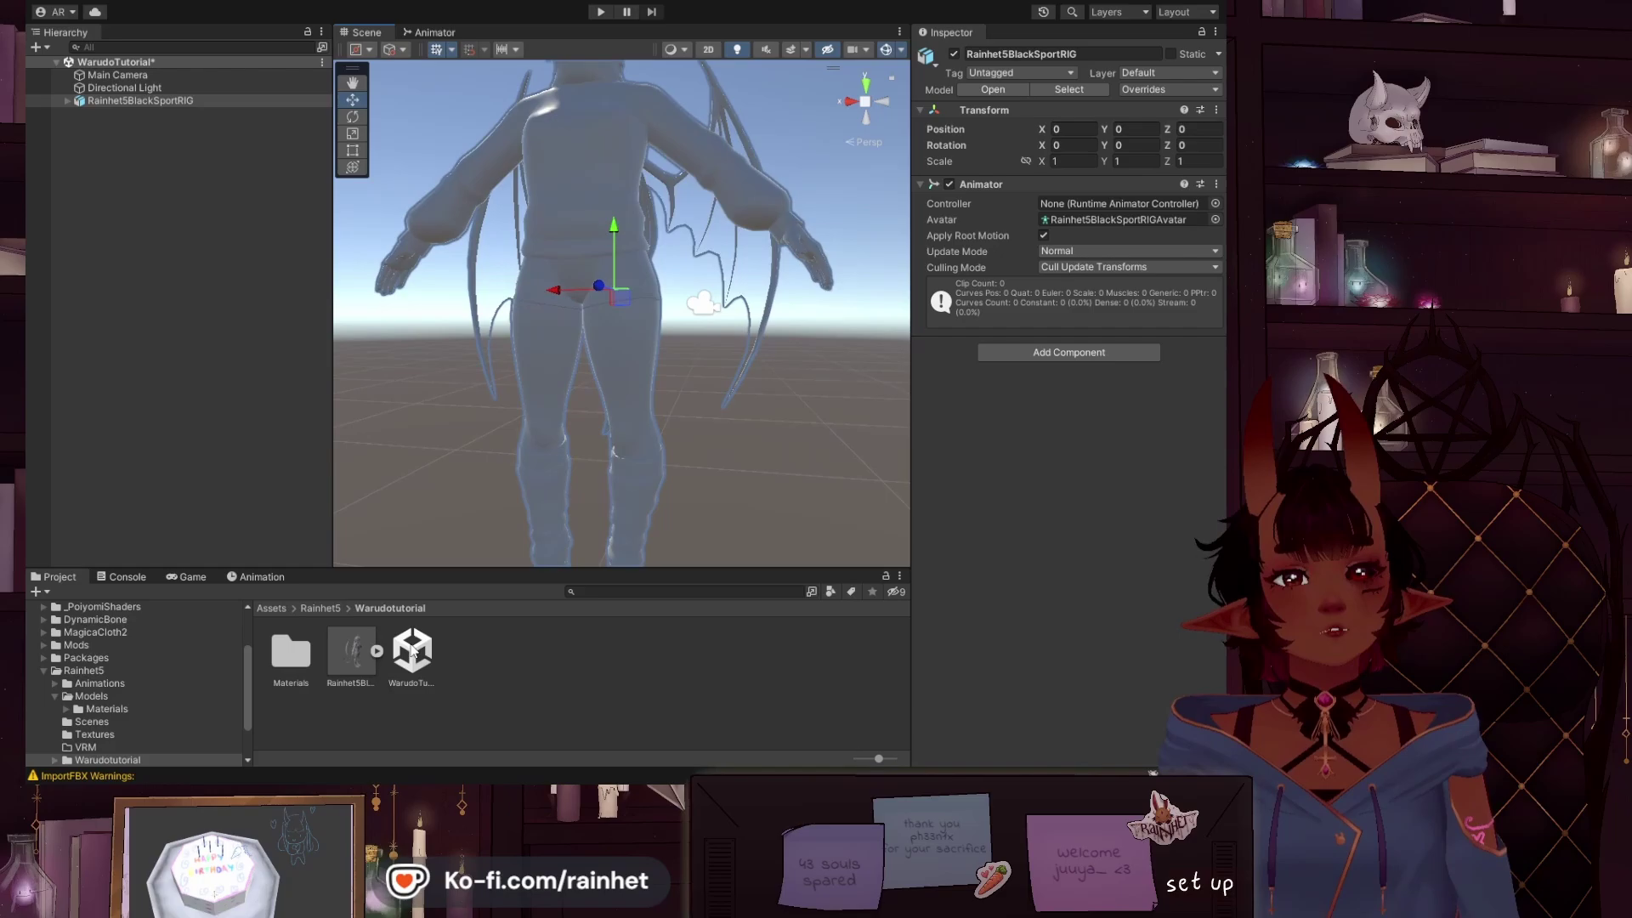
Step: Change the Rainhet5Body material's shader from VRM/MToon to .poiyomi > Poiyomi Toon
double_click(291, 651)
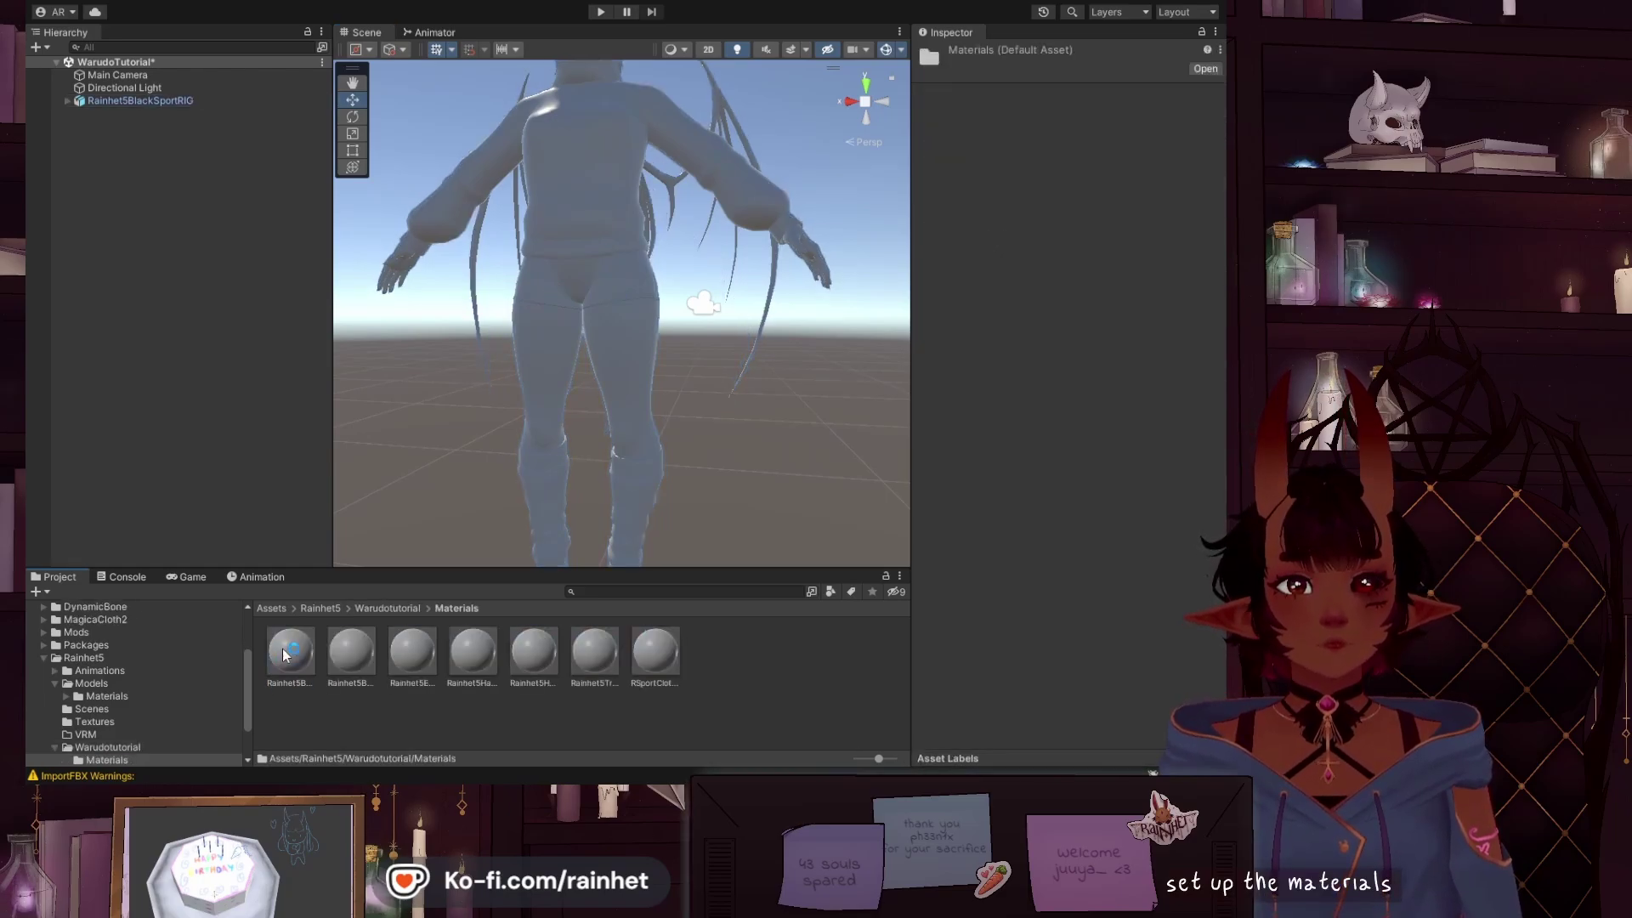
click(286, 676)
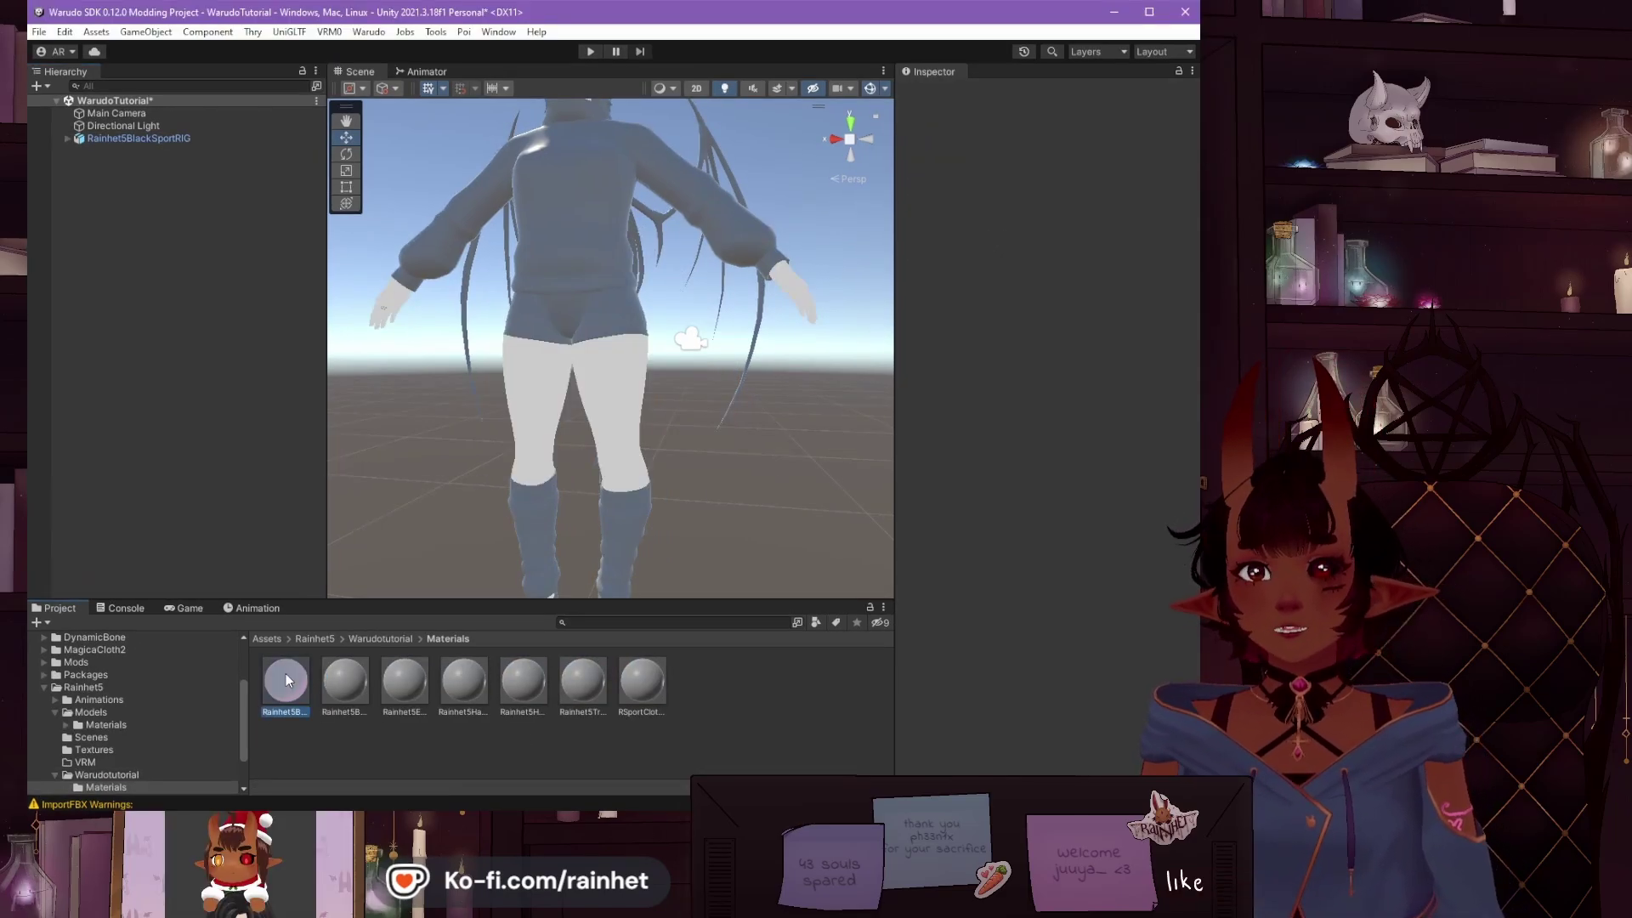
click(1012, 108)
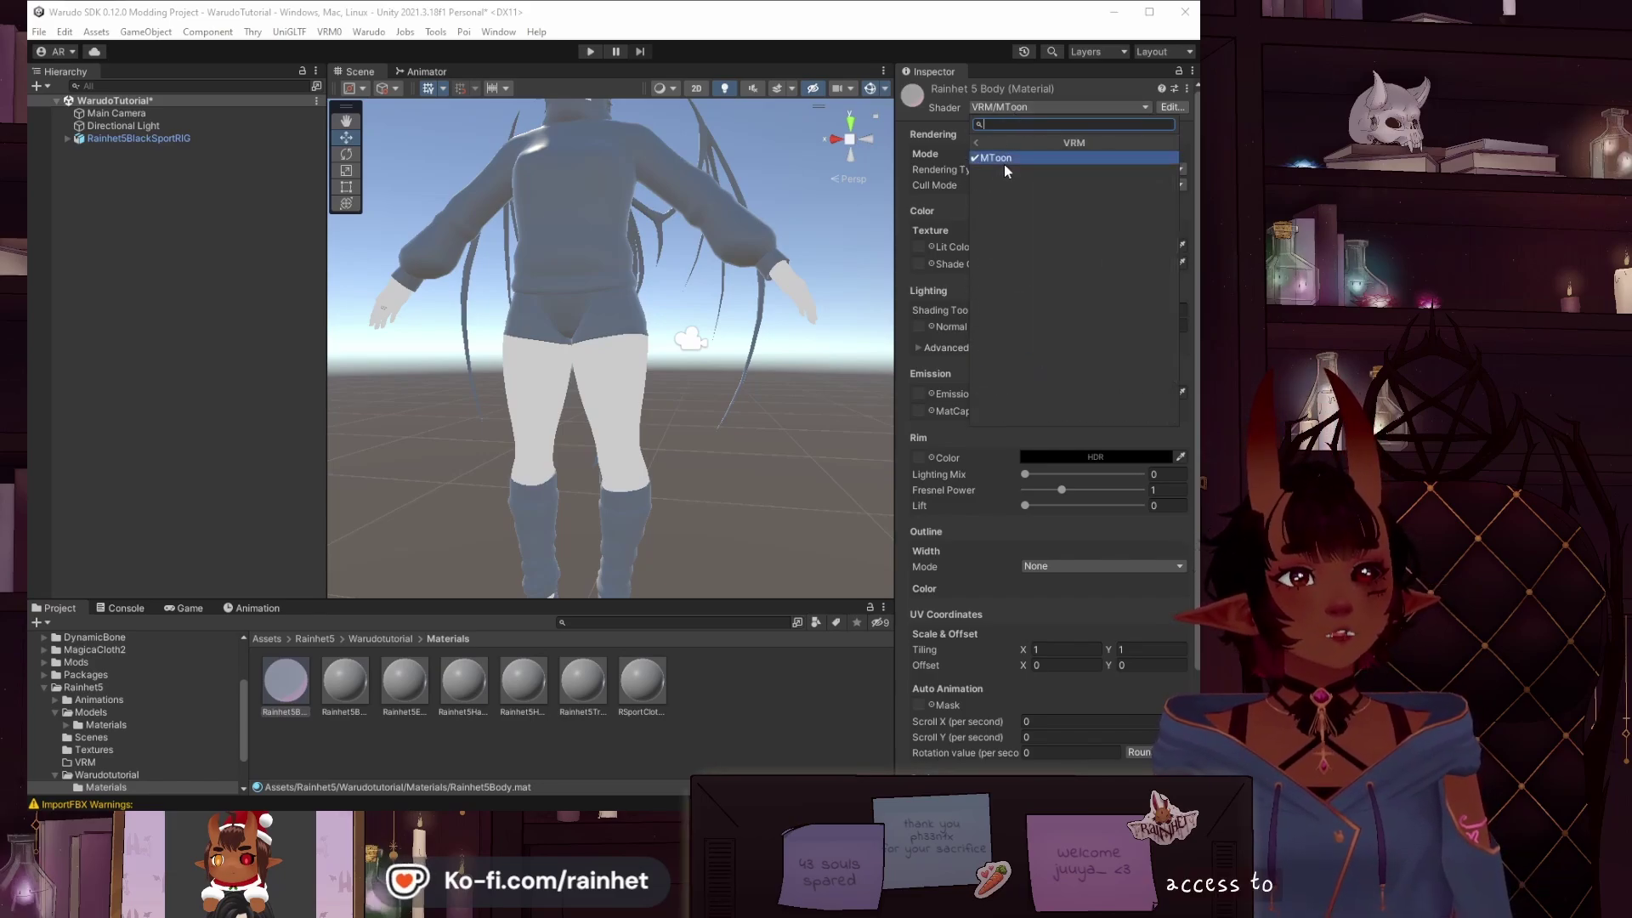
click(1008, 158)
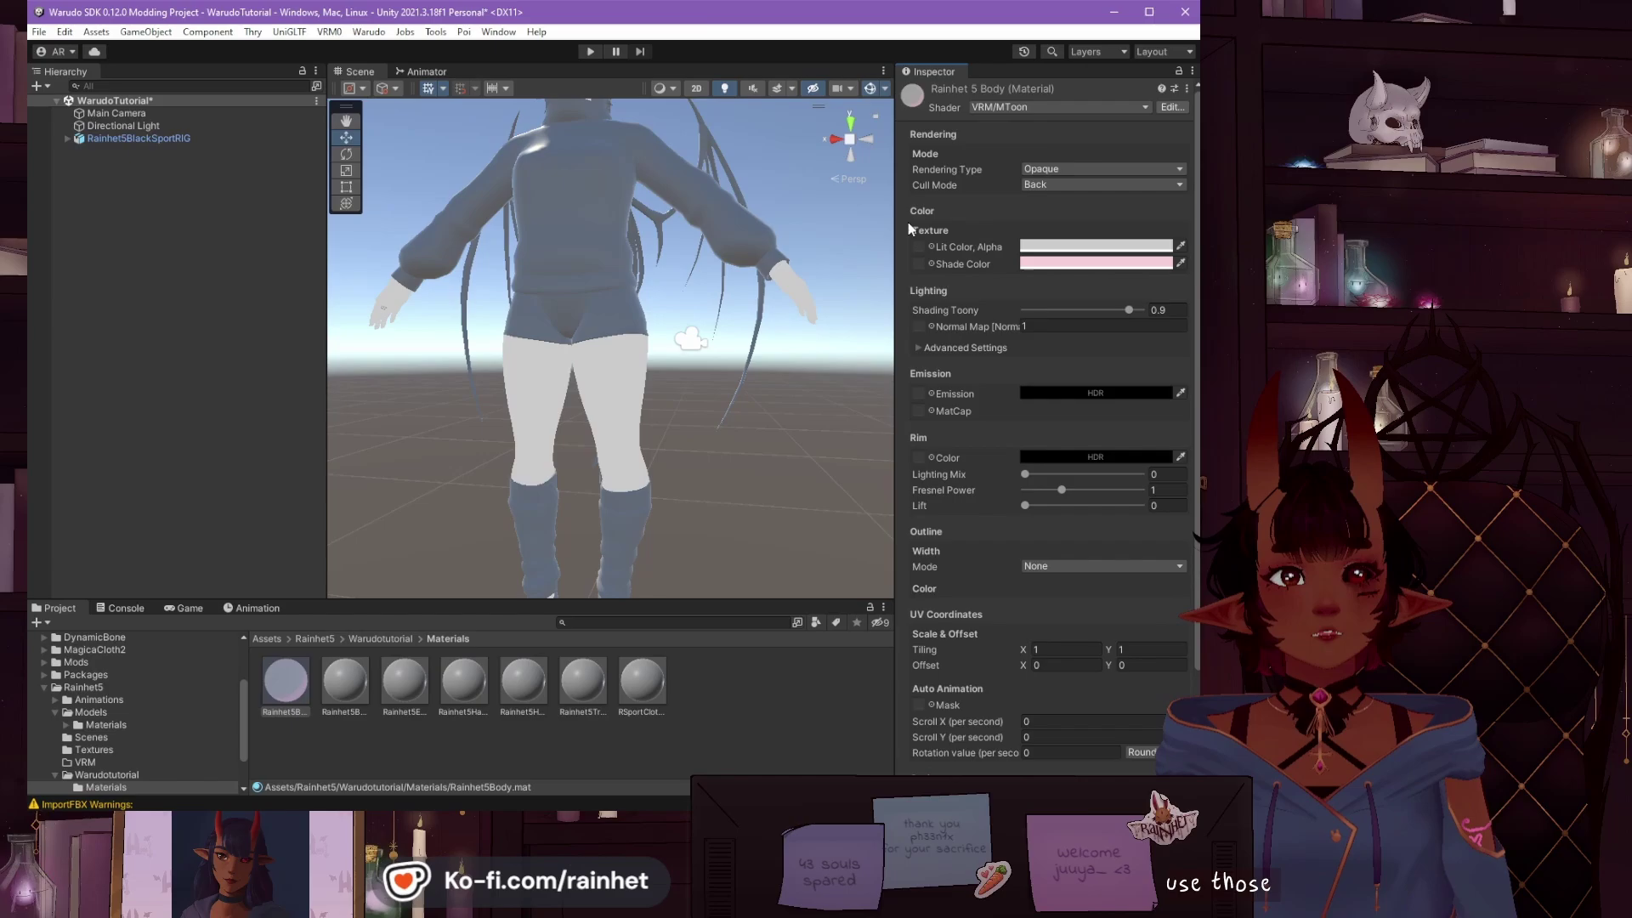
click(1065, 109)
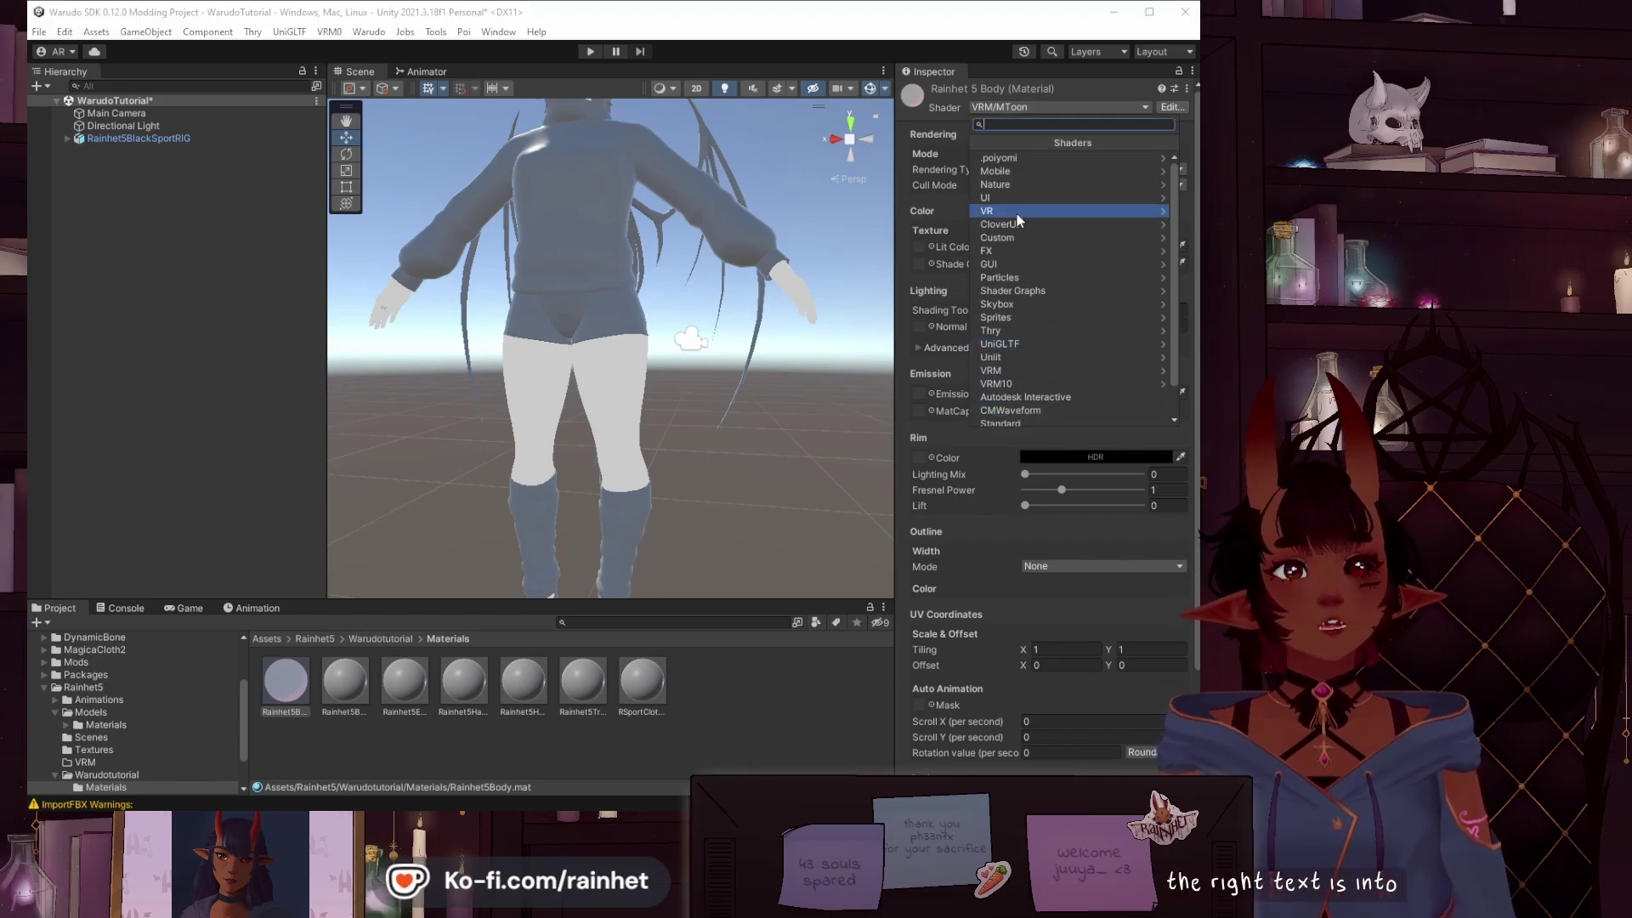
click(1019, 158)
click(1071, 160)
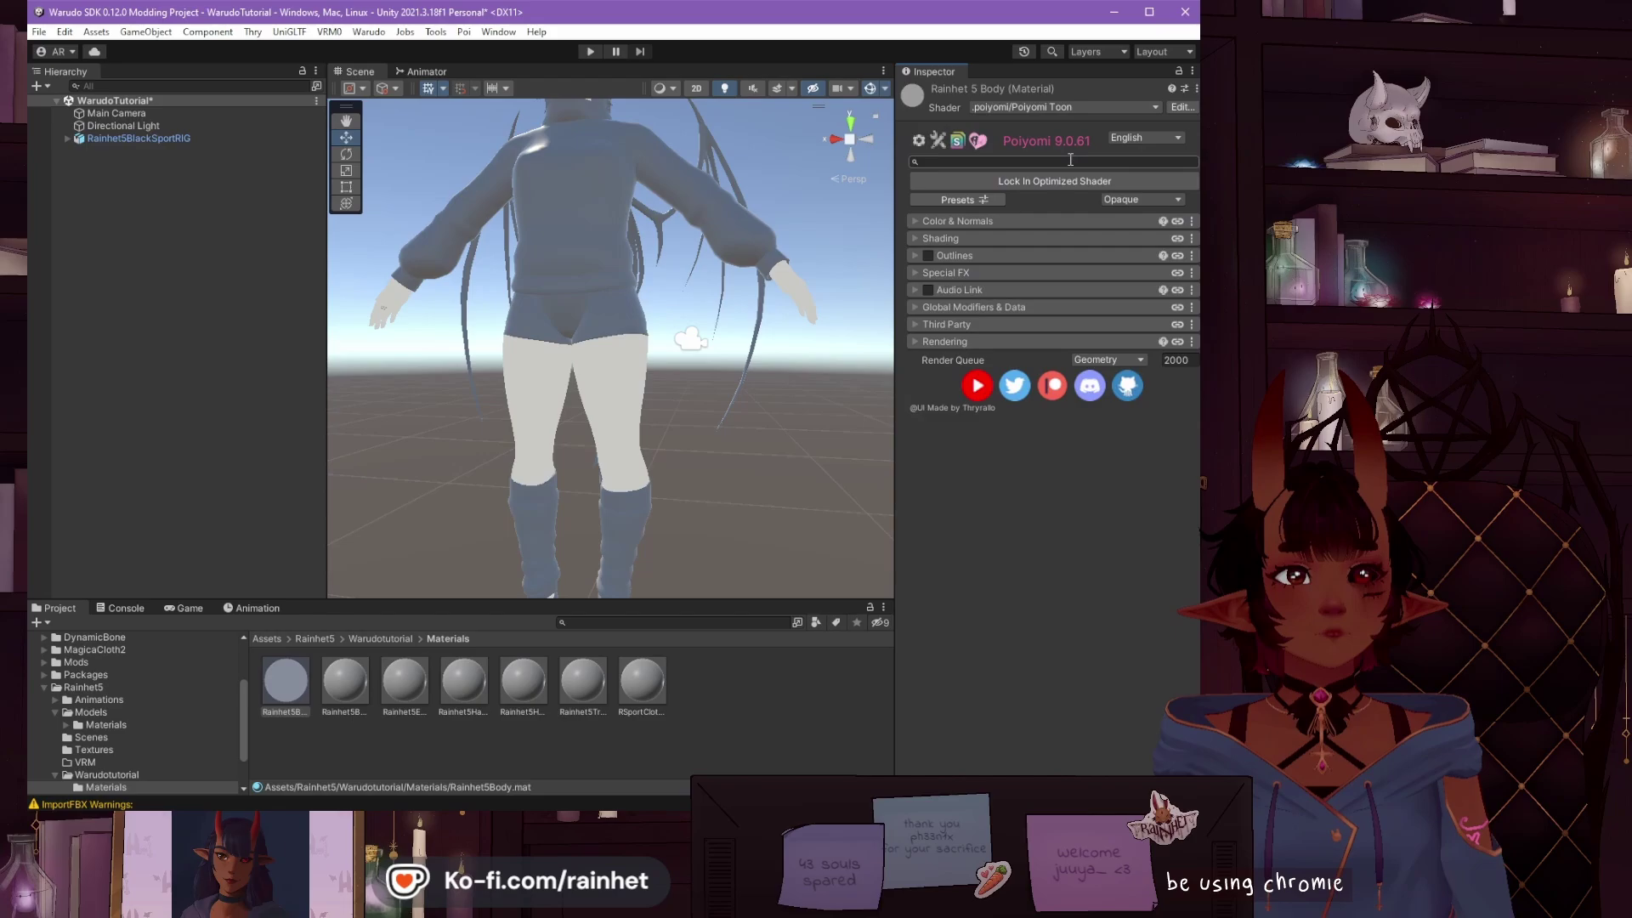
click(381, 638)
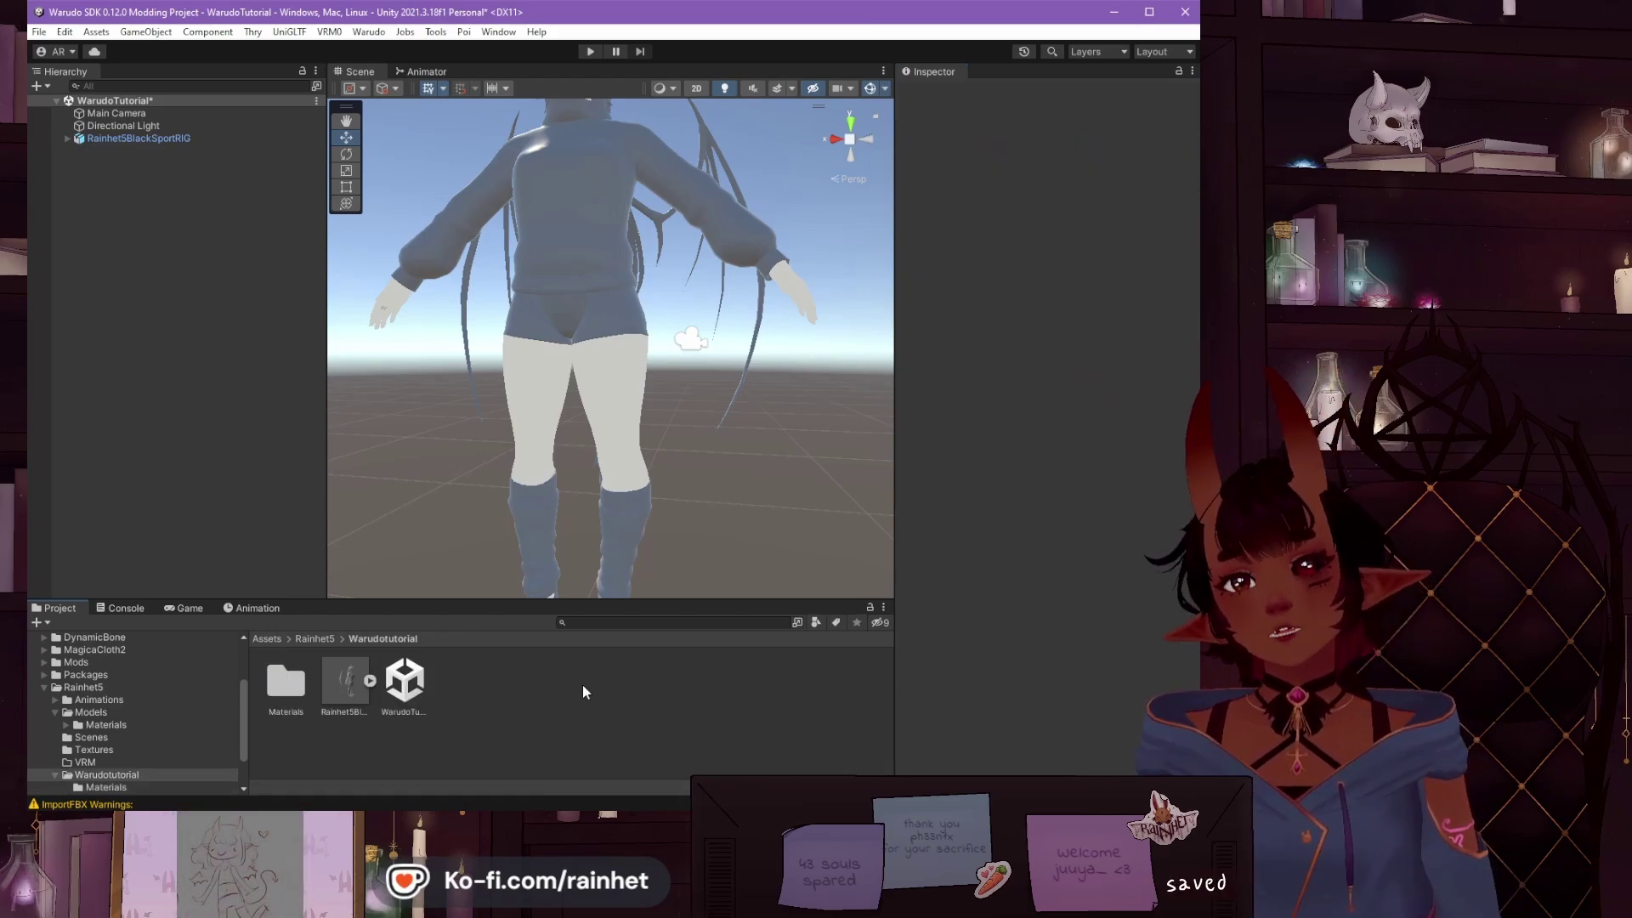
Step: Create a new folder named Textures inside Warudotutorial
right_click(574, 675)
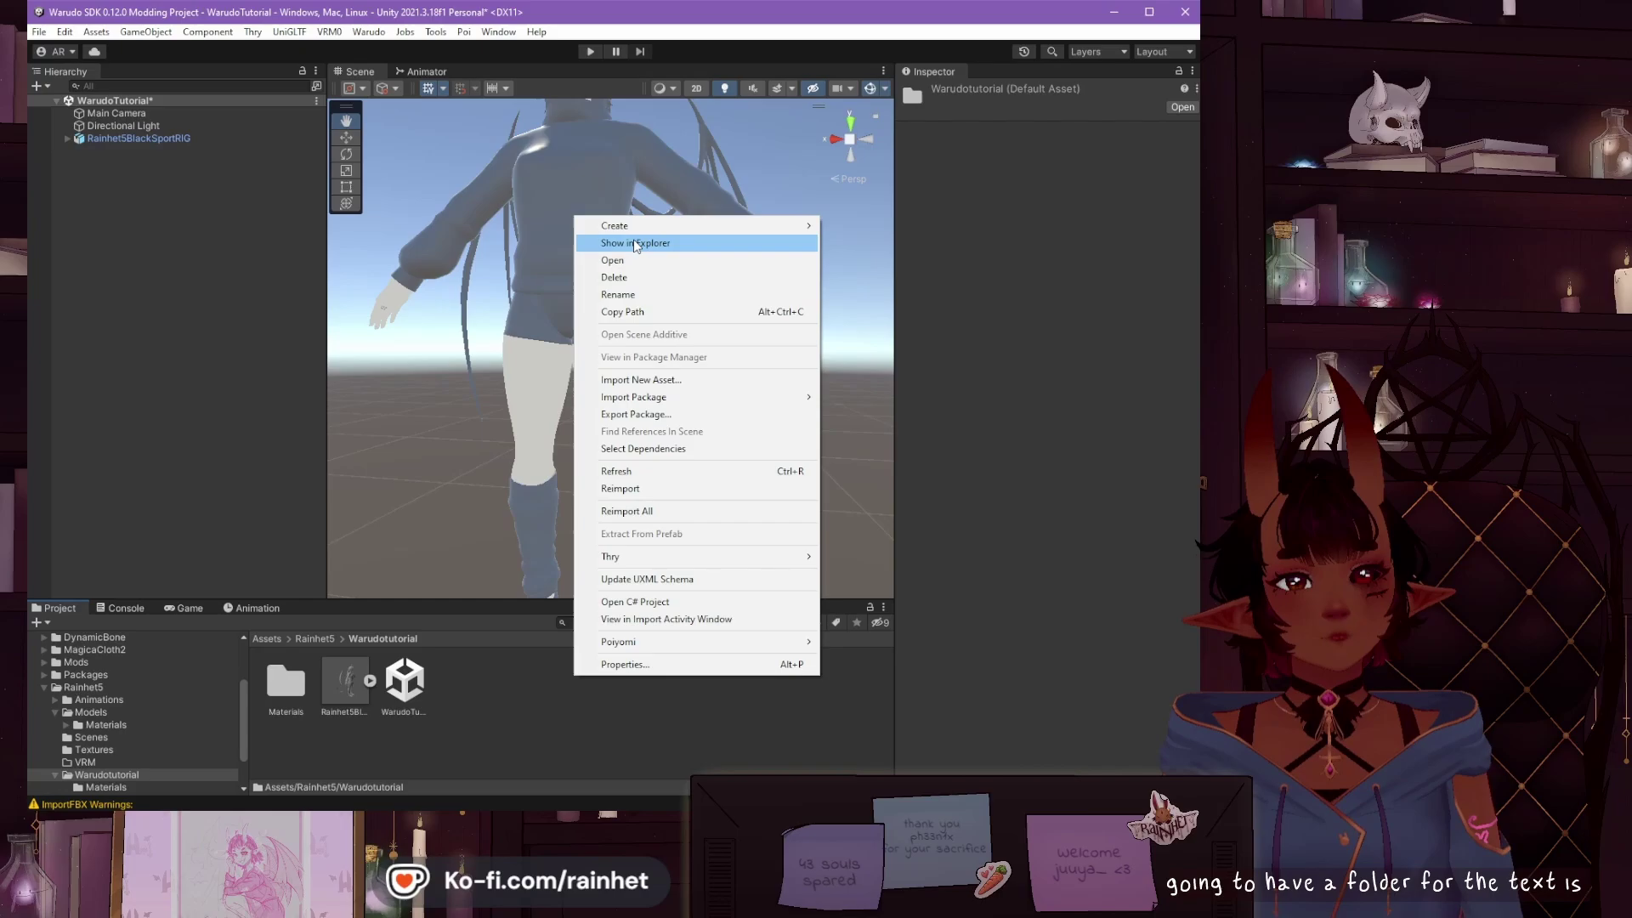
mouse_move(662, 230)
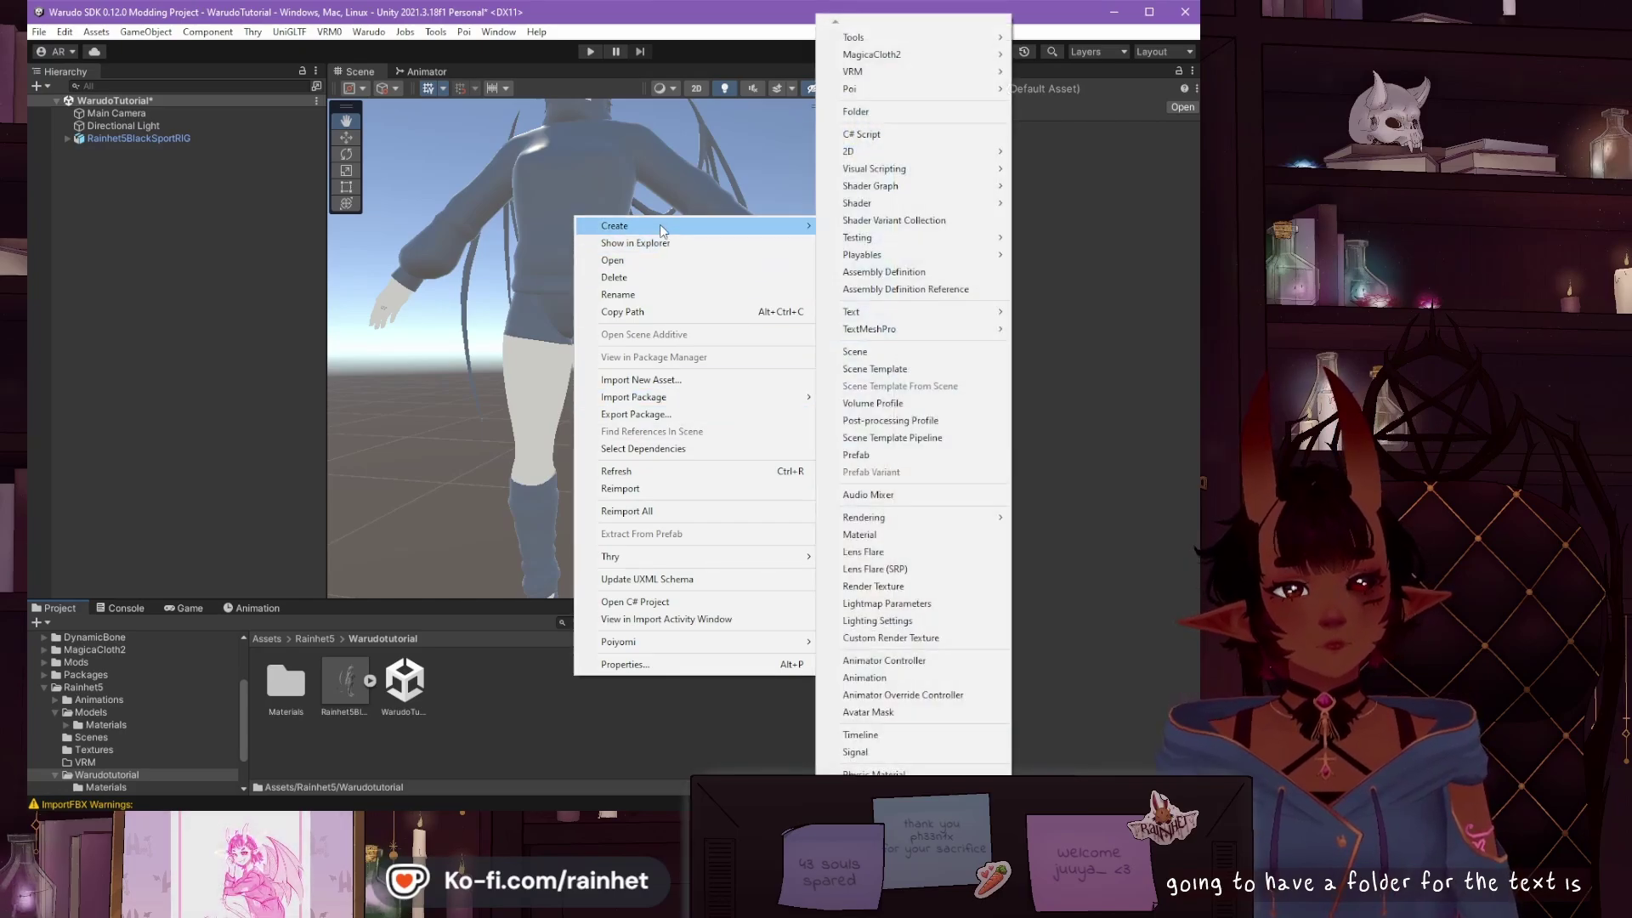
click(859, 111)
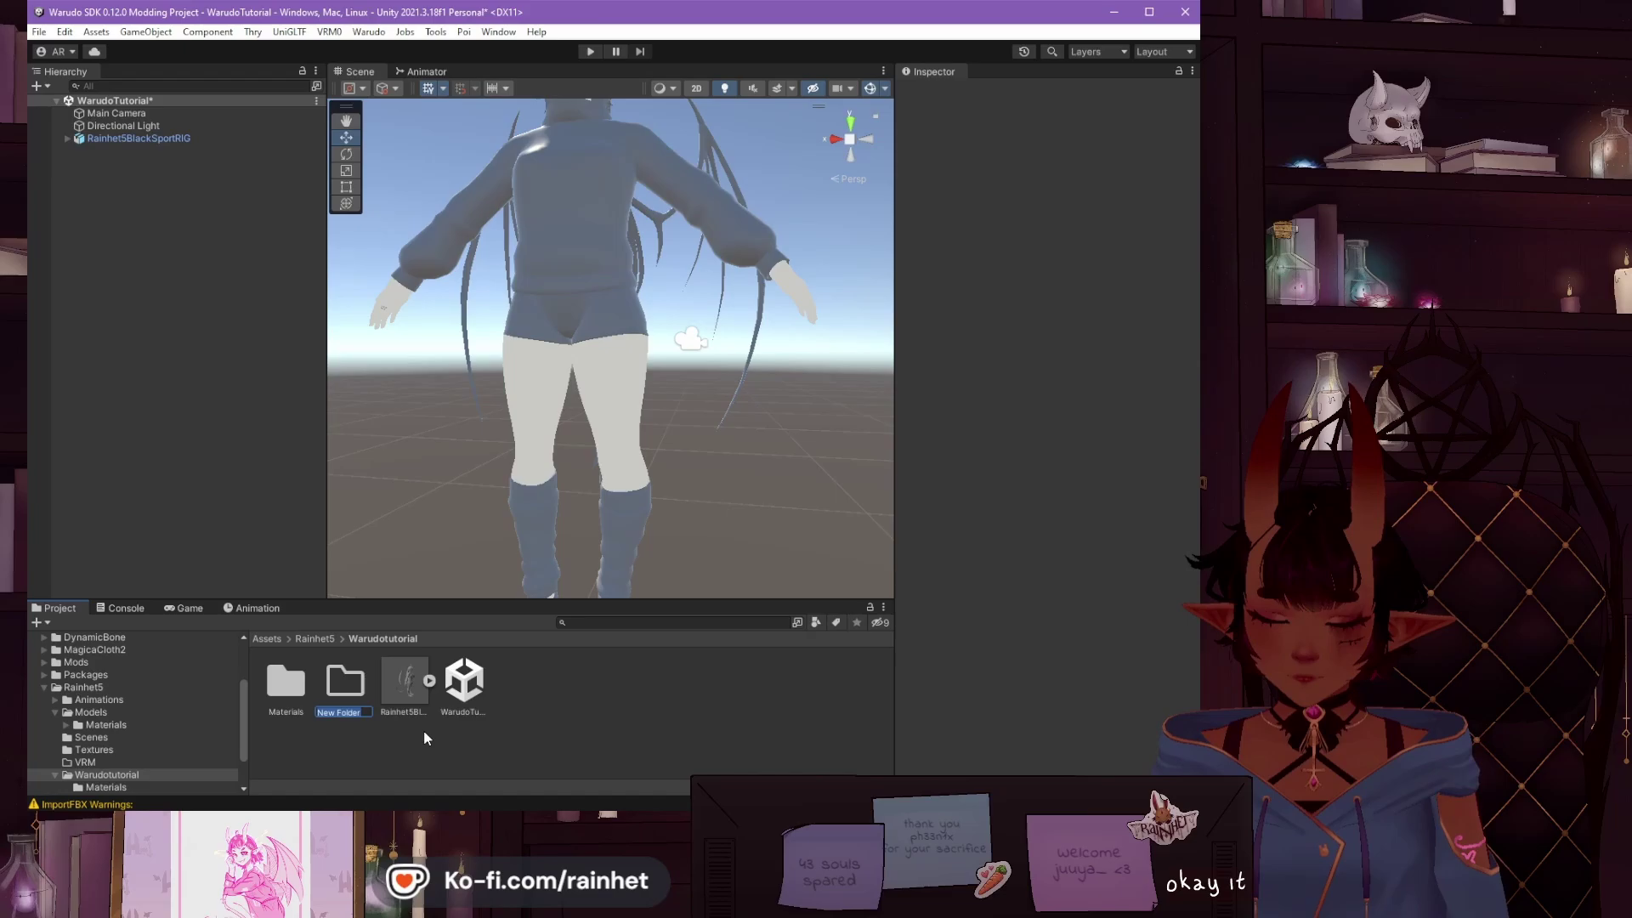
text(Textures)
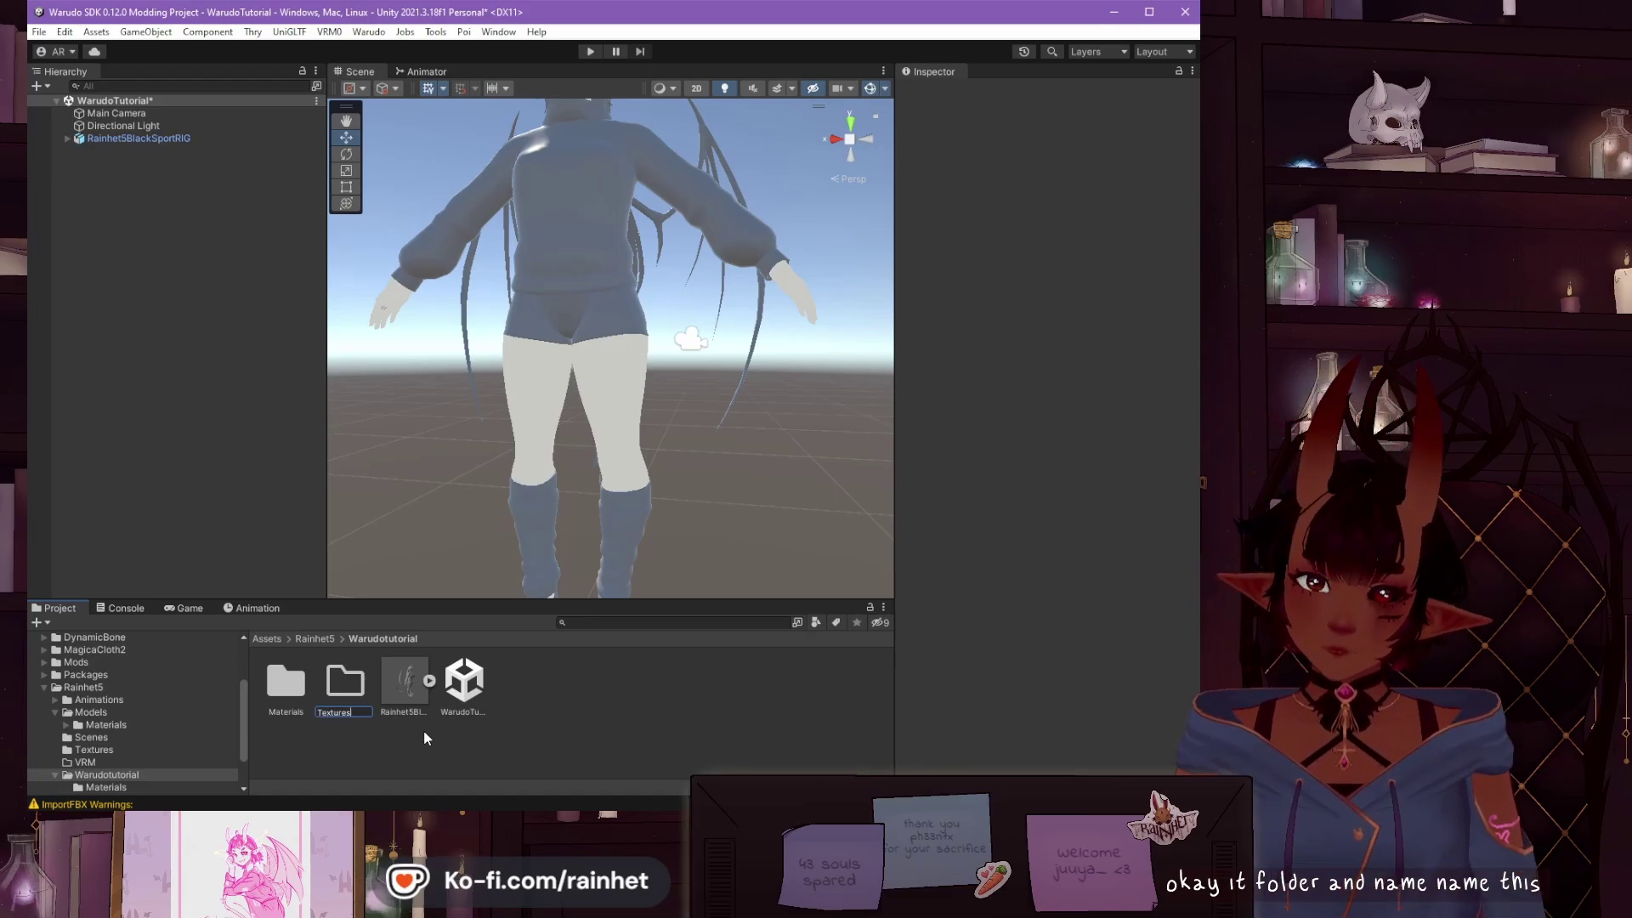
key(Return)
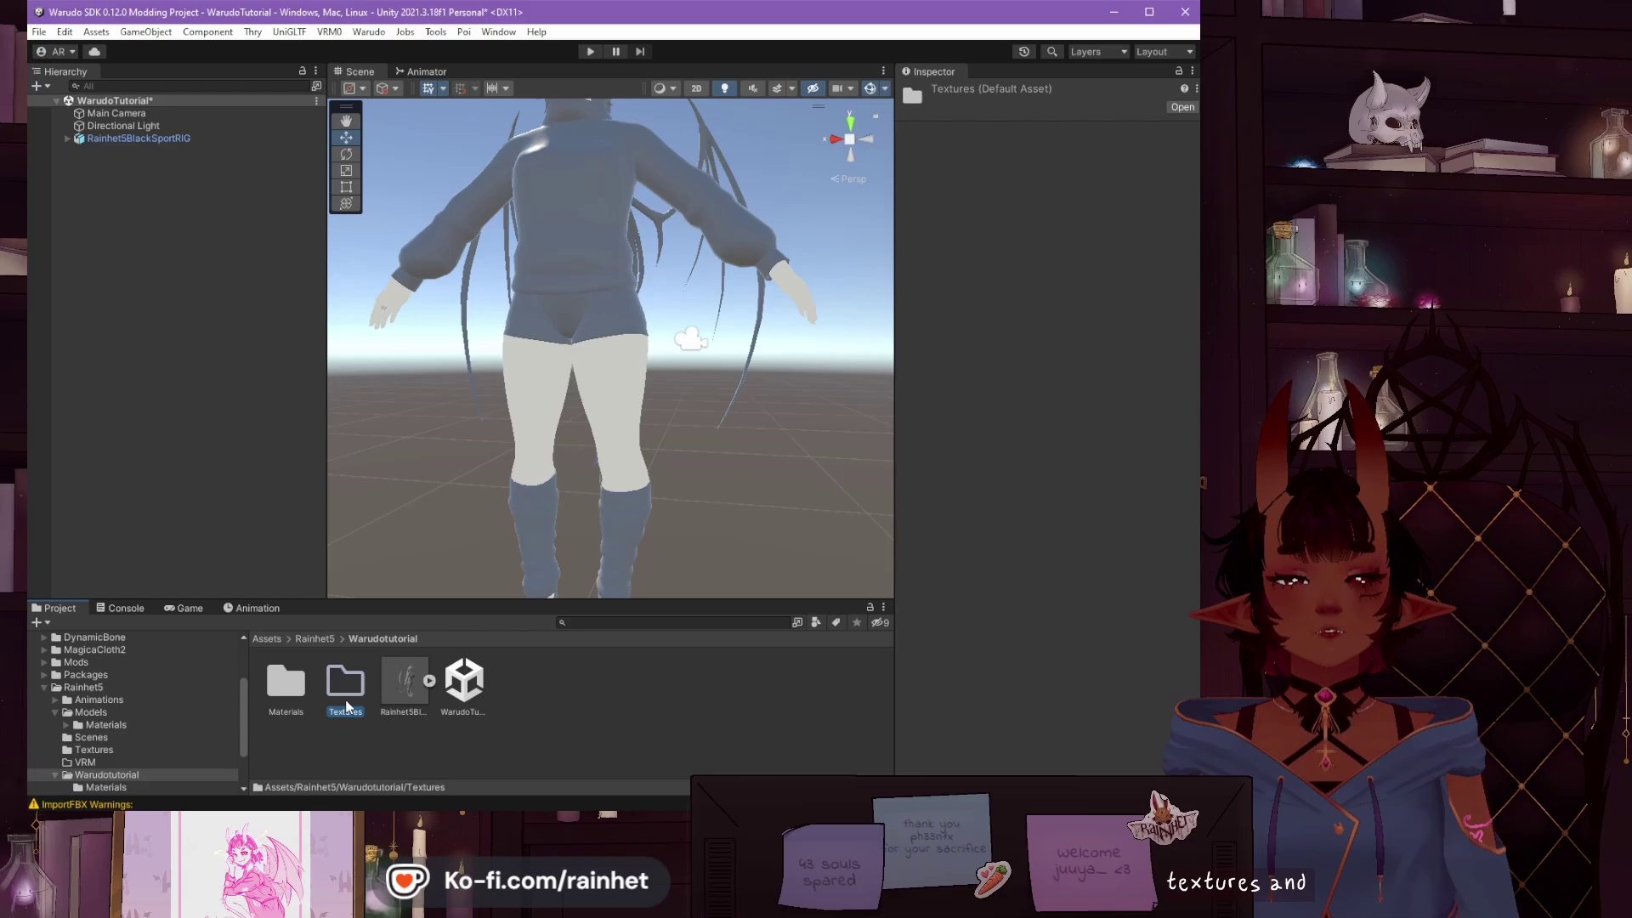
Step: Open the avatar's original Rainhet5 Textures folder in the Project tree
click(111, 712)
scroll(136, 696, down, 1)
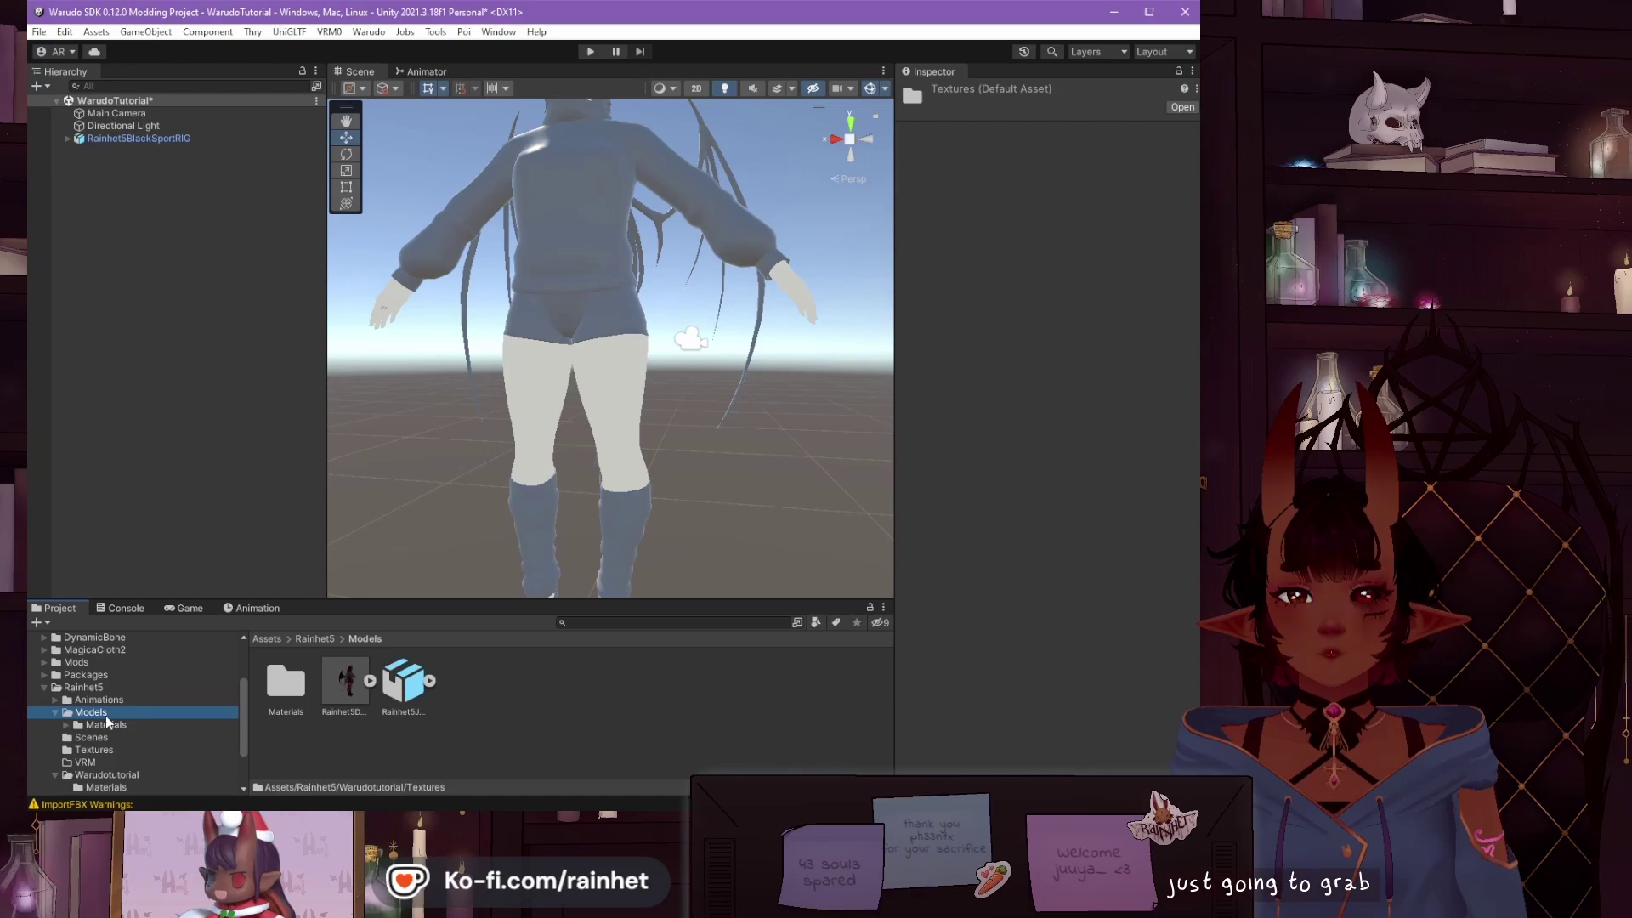
click(110, 703)
click(289, 738)
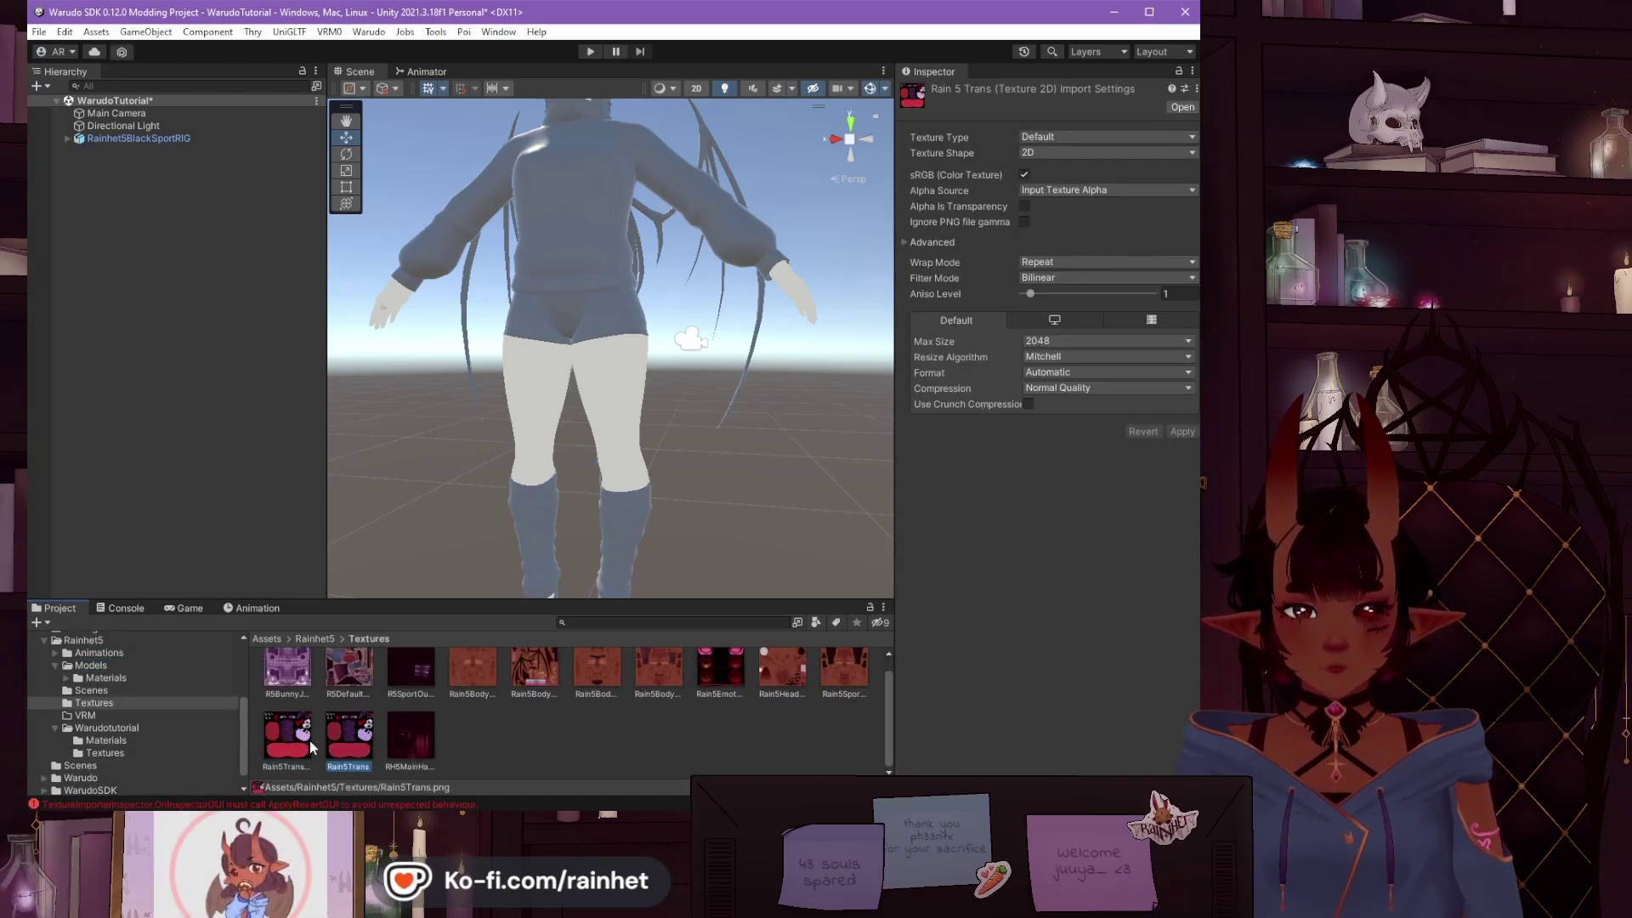
Step: Put the body texture into Rainhet5Body's Color & Normals texture slot and lock in its optimized shader
click(106, 741)
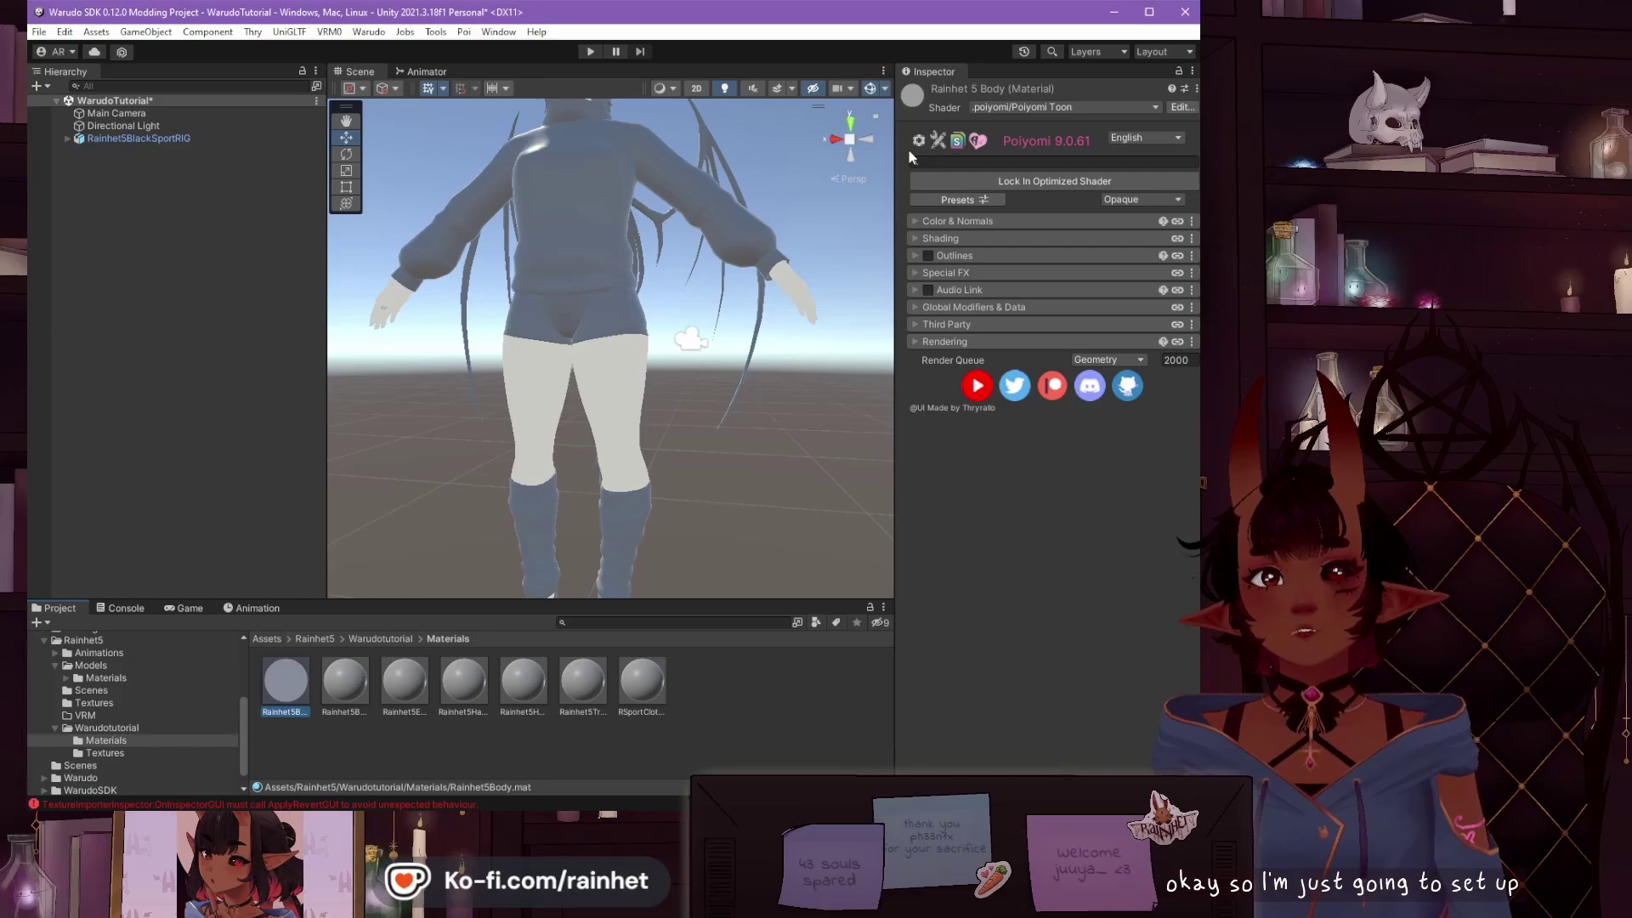
click(914, 221)
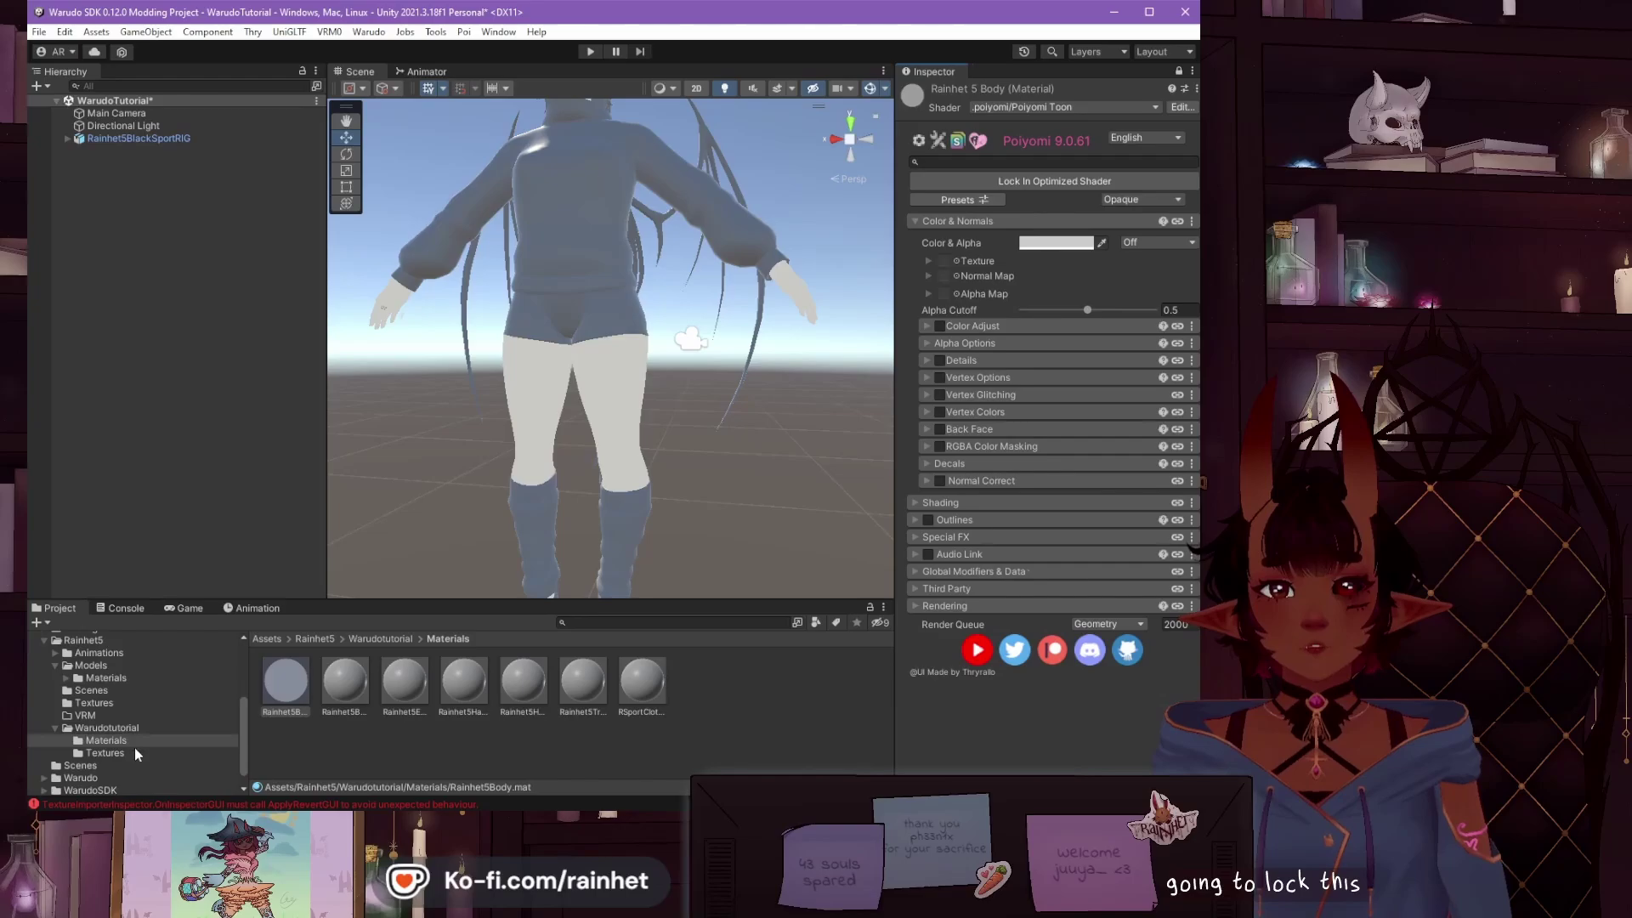
click(106, 753)
drag(464, 687, 944, 260)
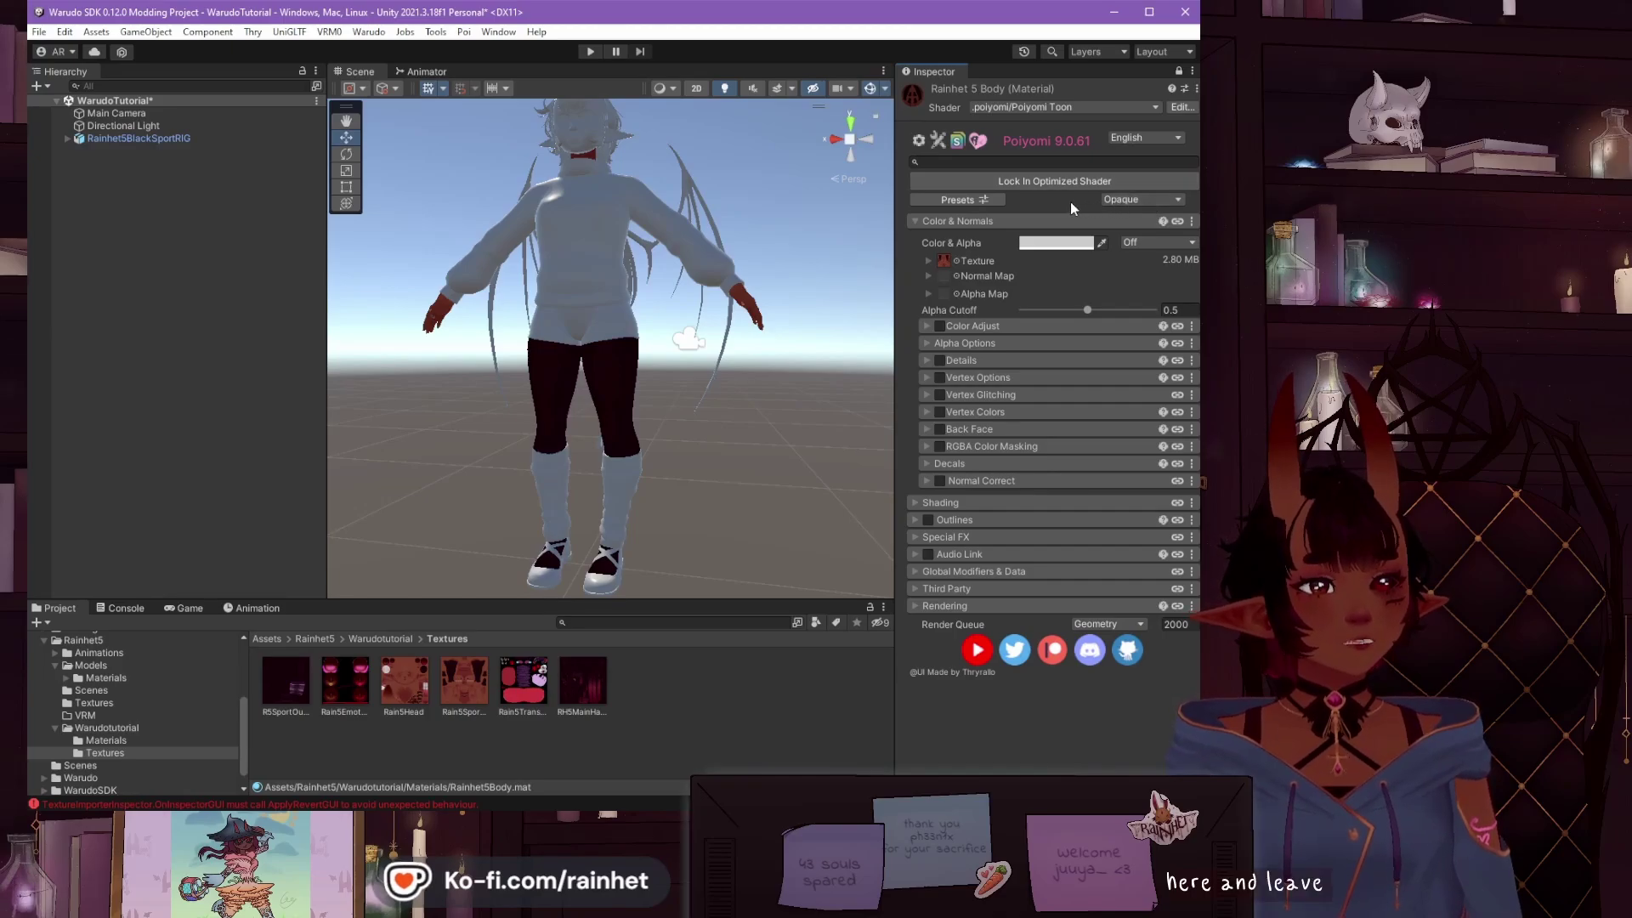
click(1054, 181)
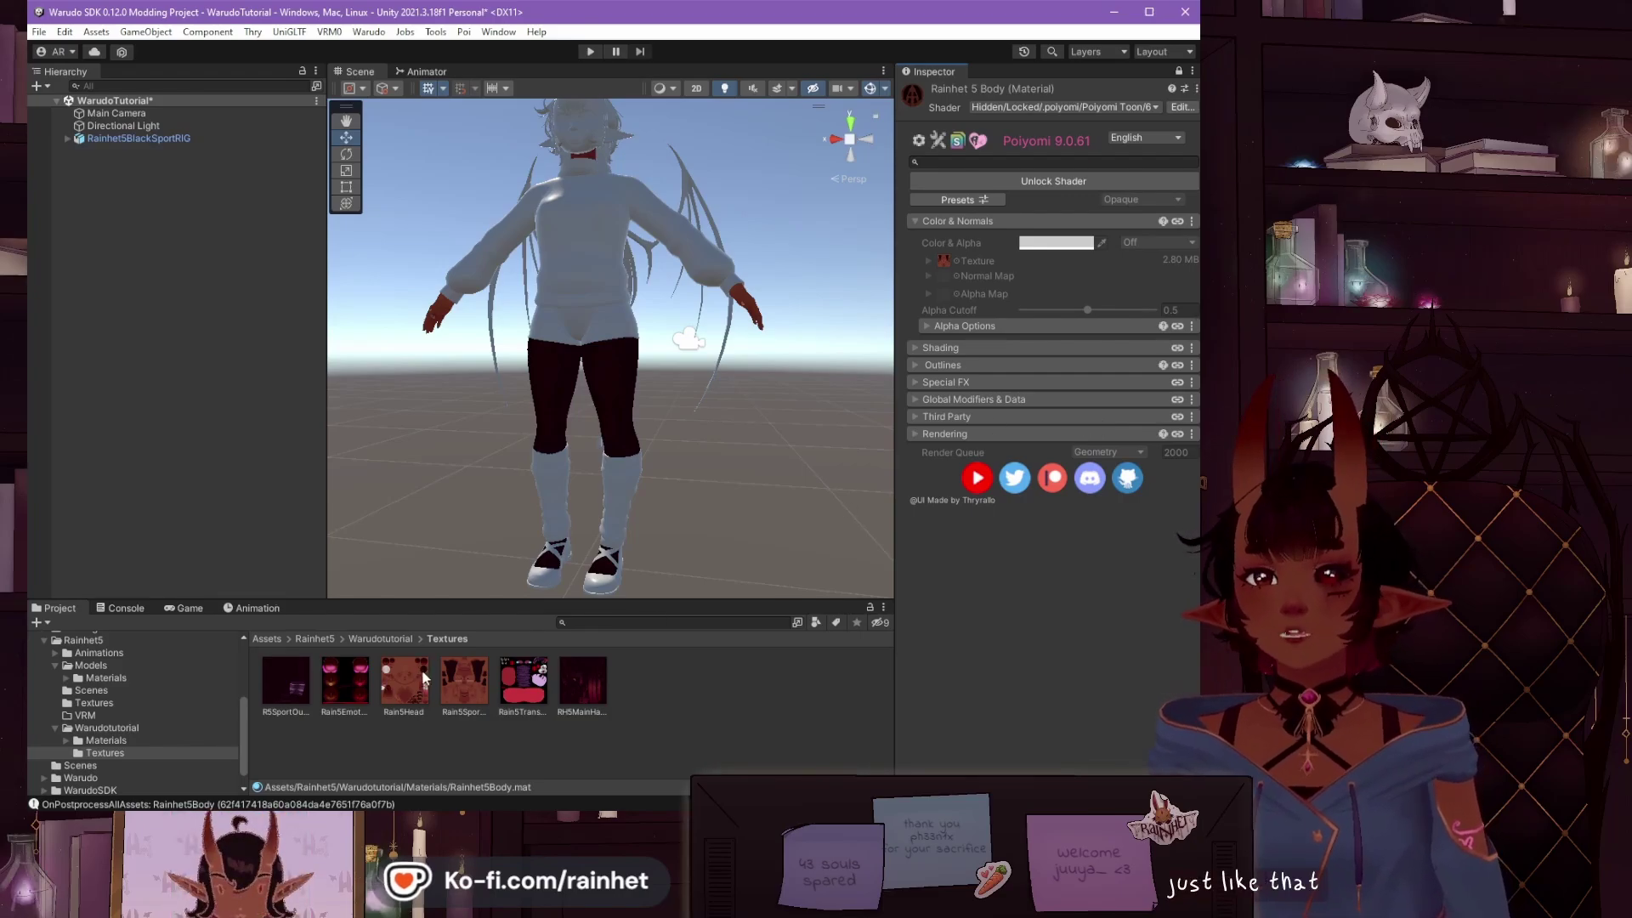
click(106, 740)
click(400, 684)
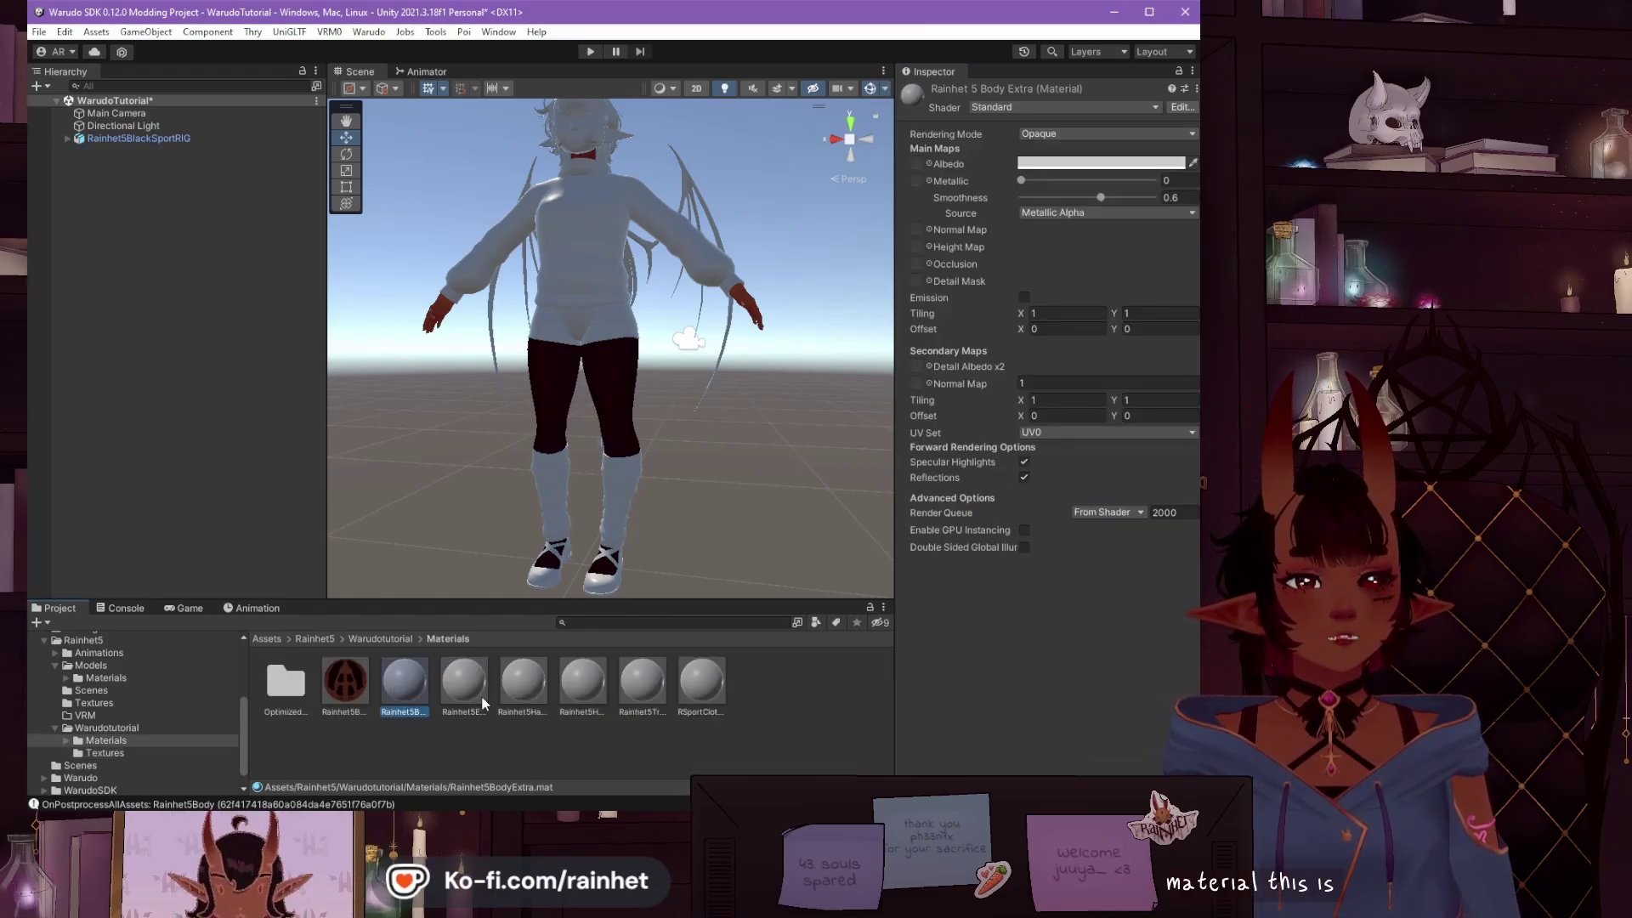
Step: Set the Rainhet5Head material's shader to VRM > MToon
click(583, 683)
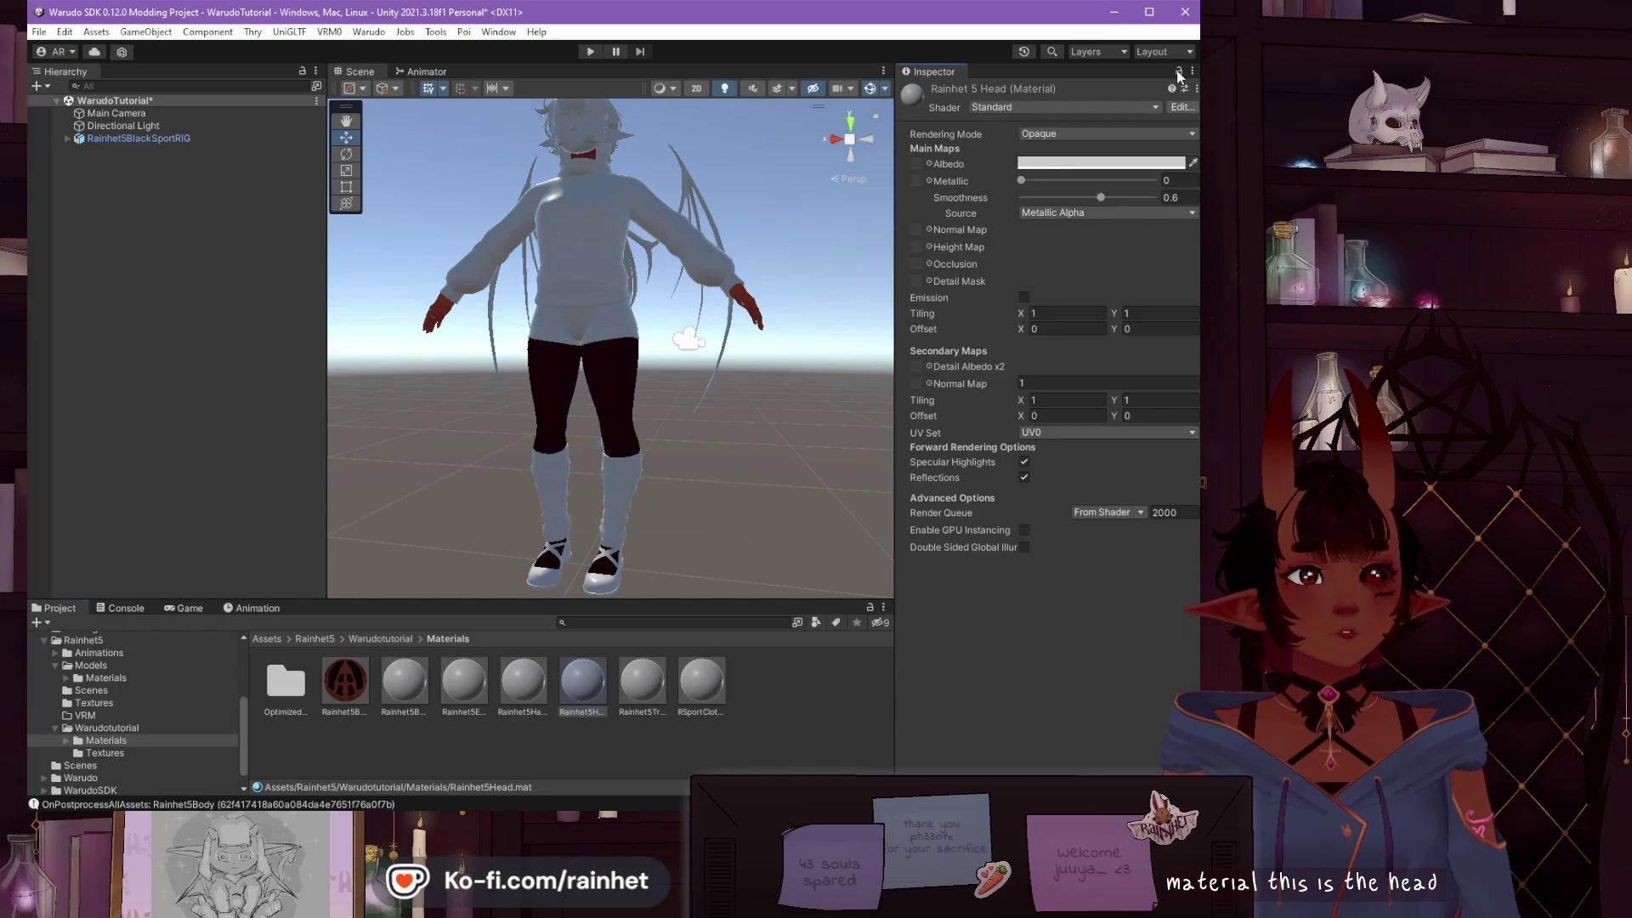
click(1114, 105)
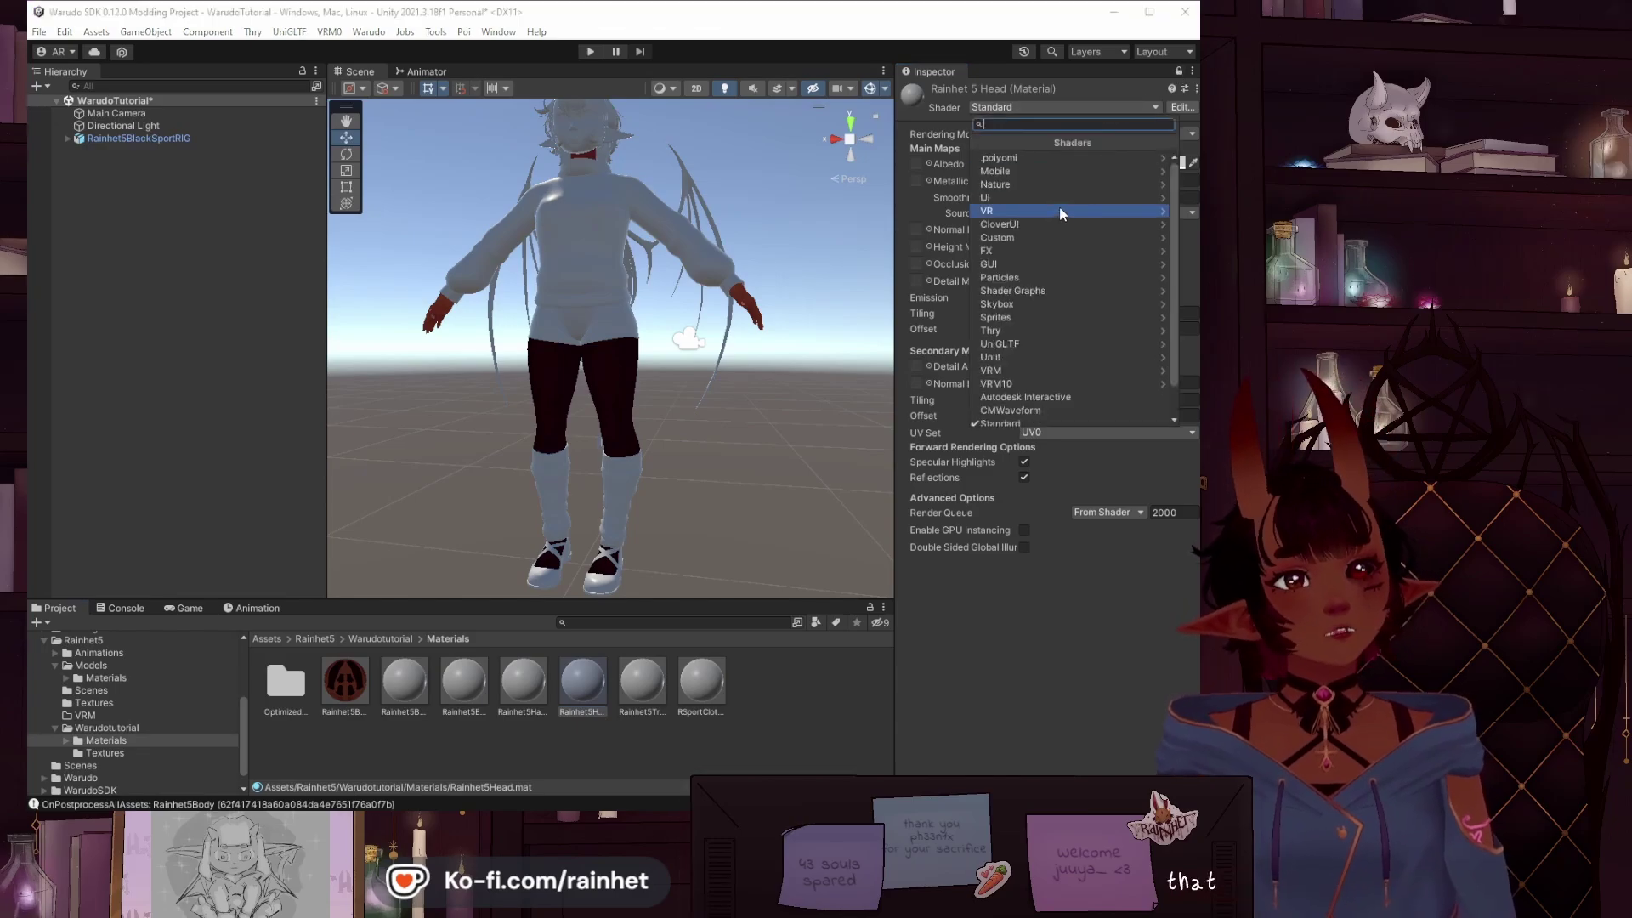
click(1042, 371)
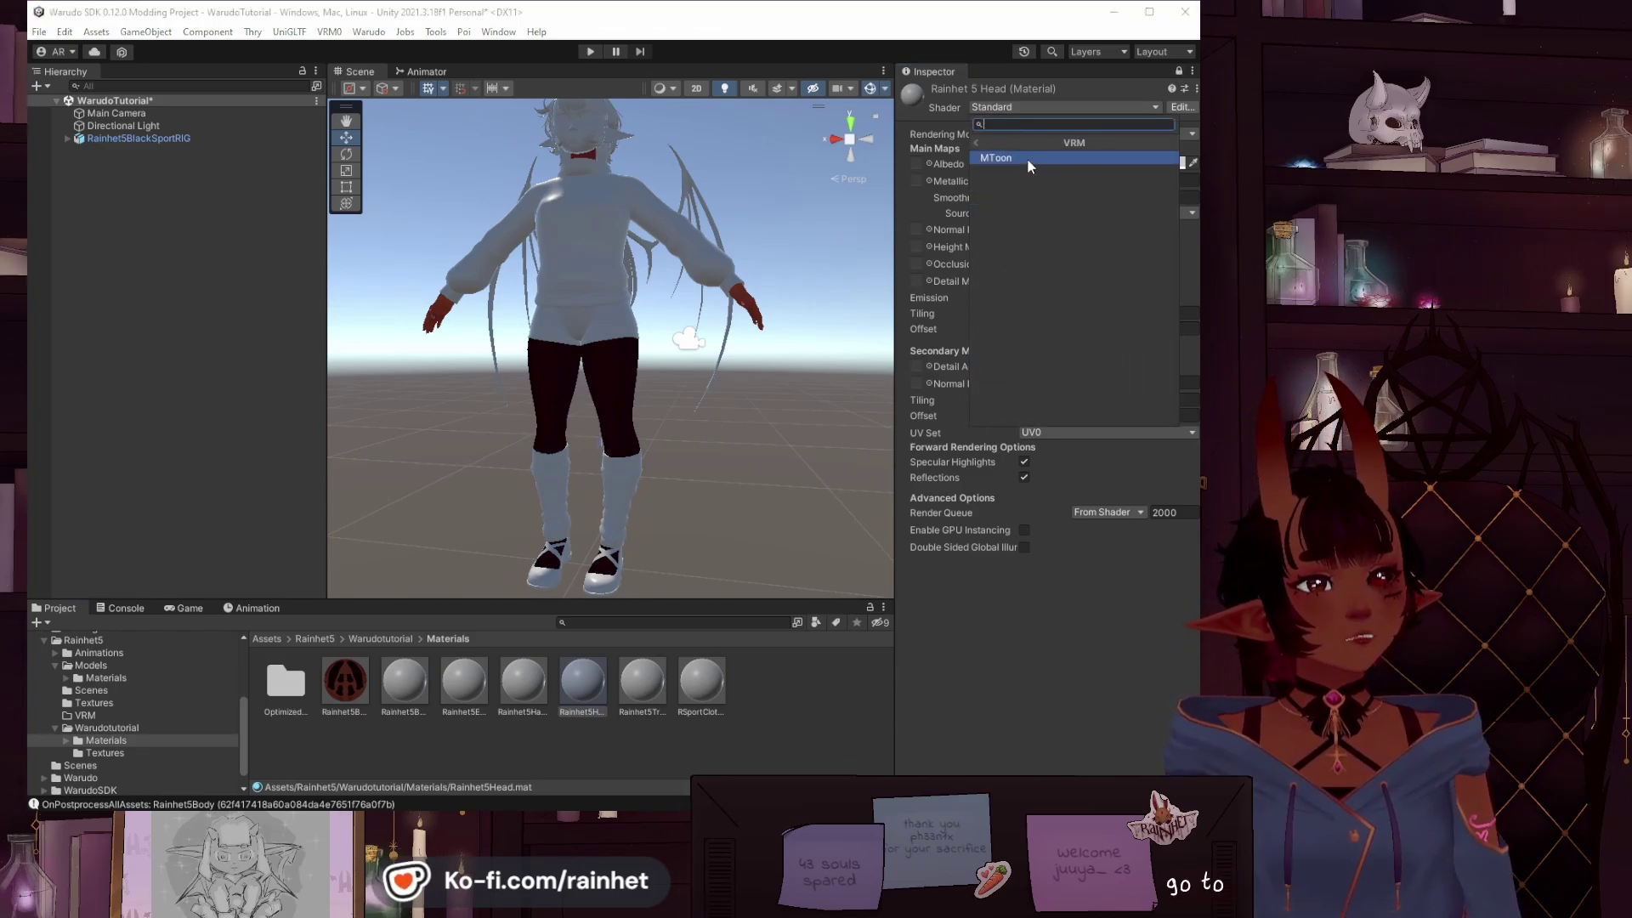
click(1027, 158)
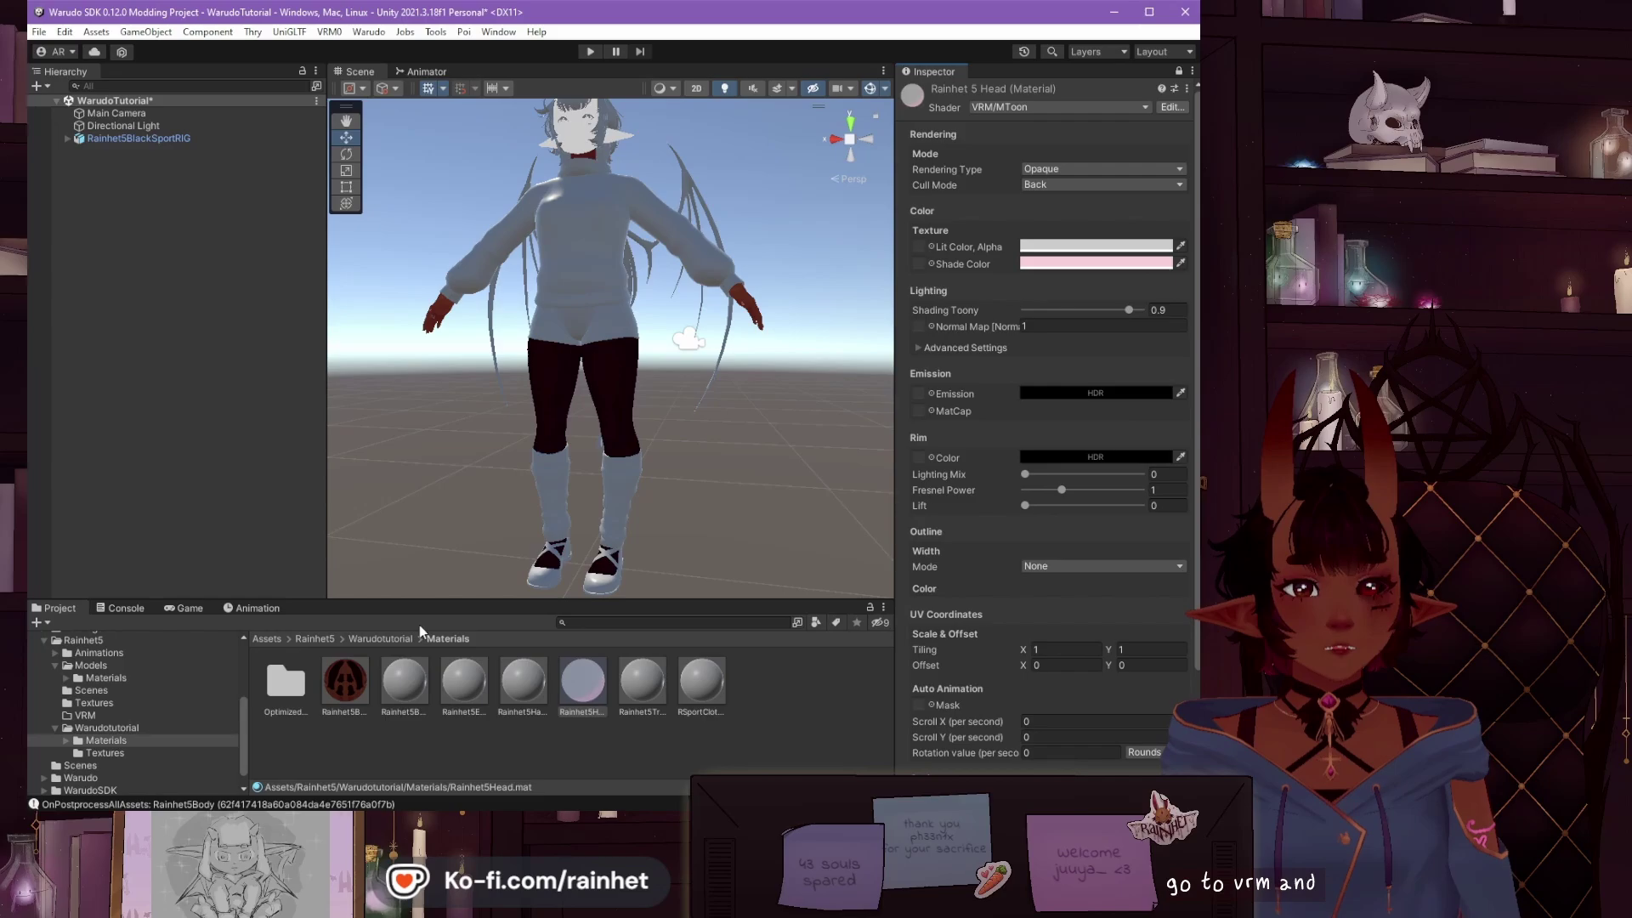
Step: Apply the Rain5Head texture from Warudotutorial/Textures to the head's lit and shade colour slots
click(383, 638)
double_click(345, 681)
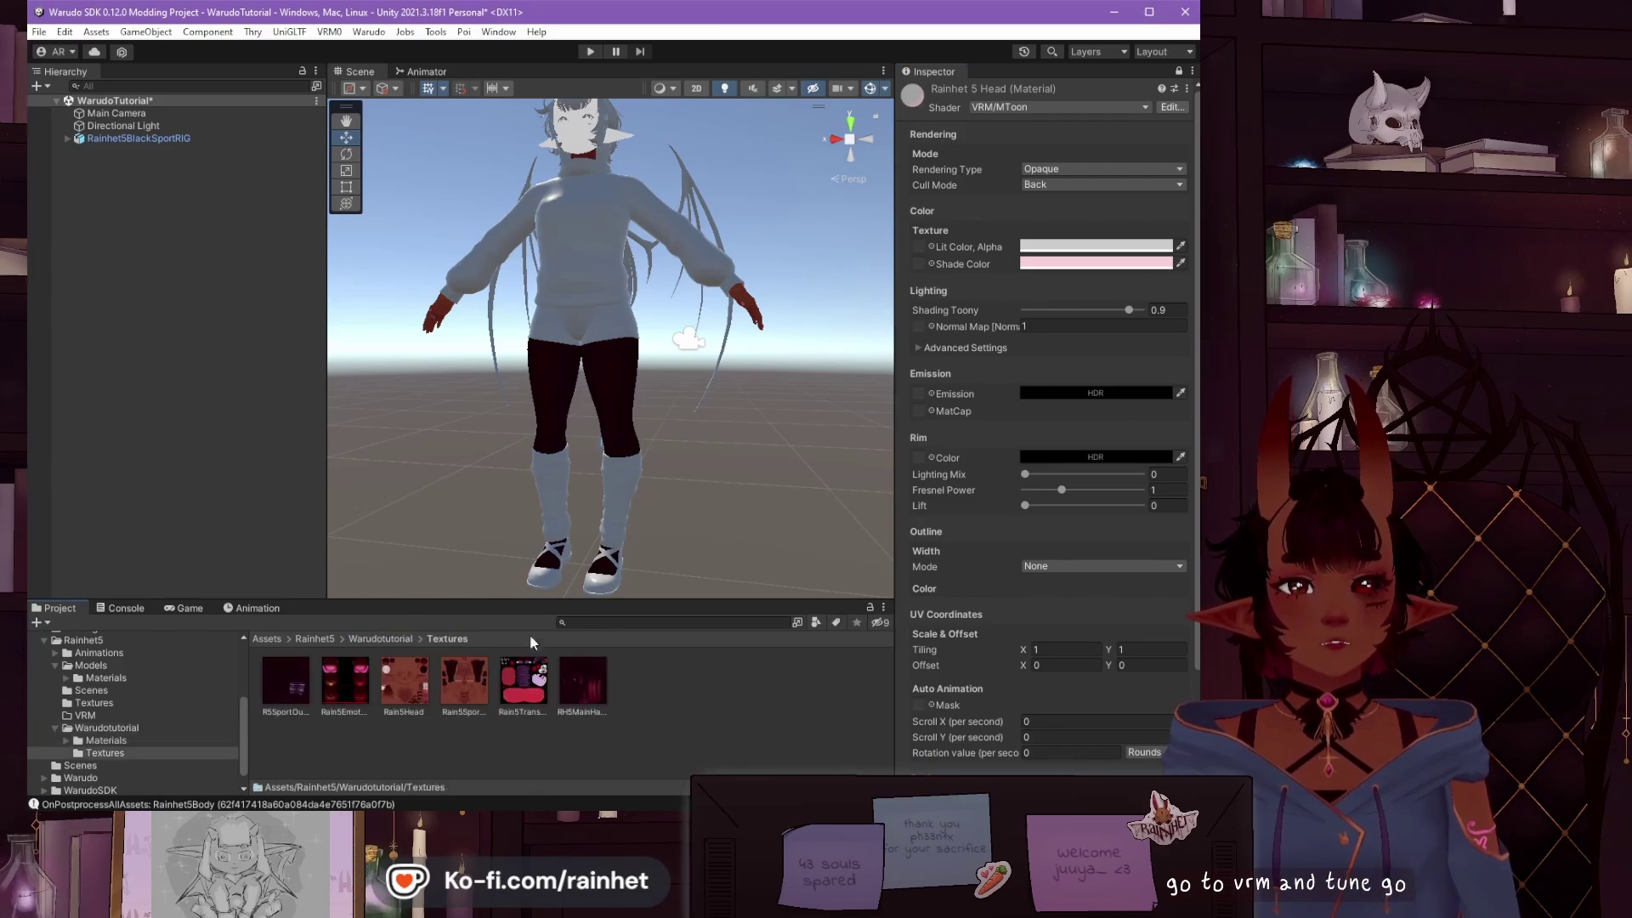
drag(798, 351, 918, 247)
drag(403, 687, 930, 270)
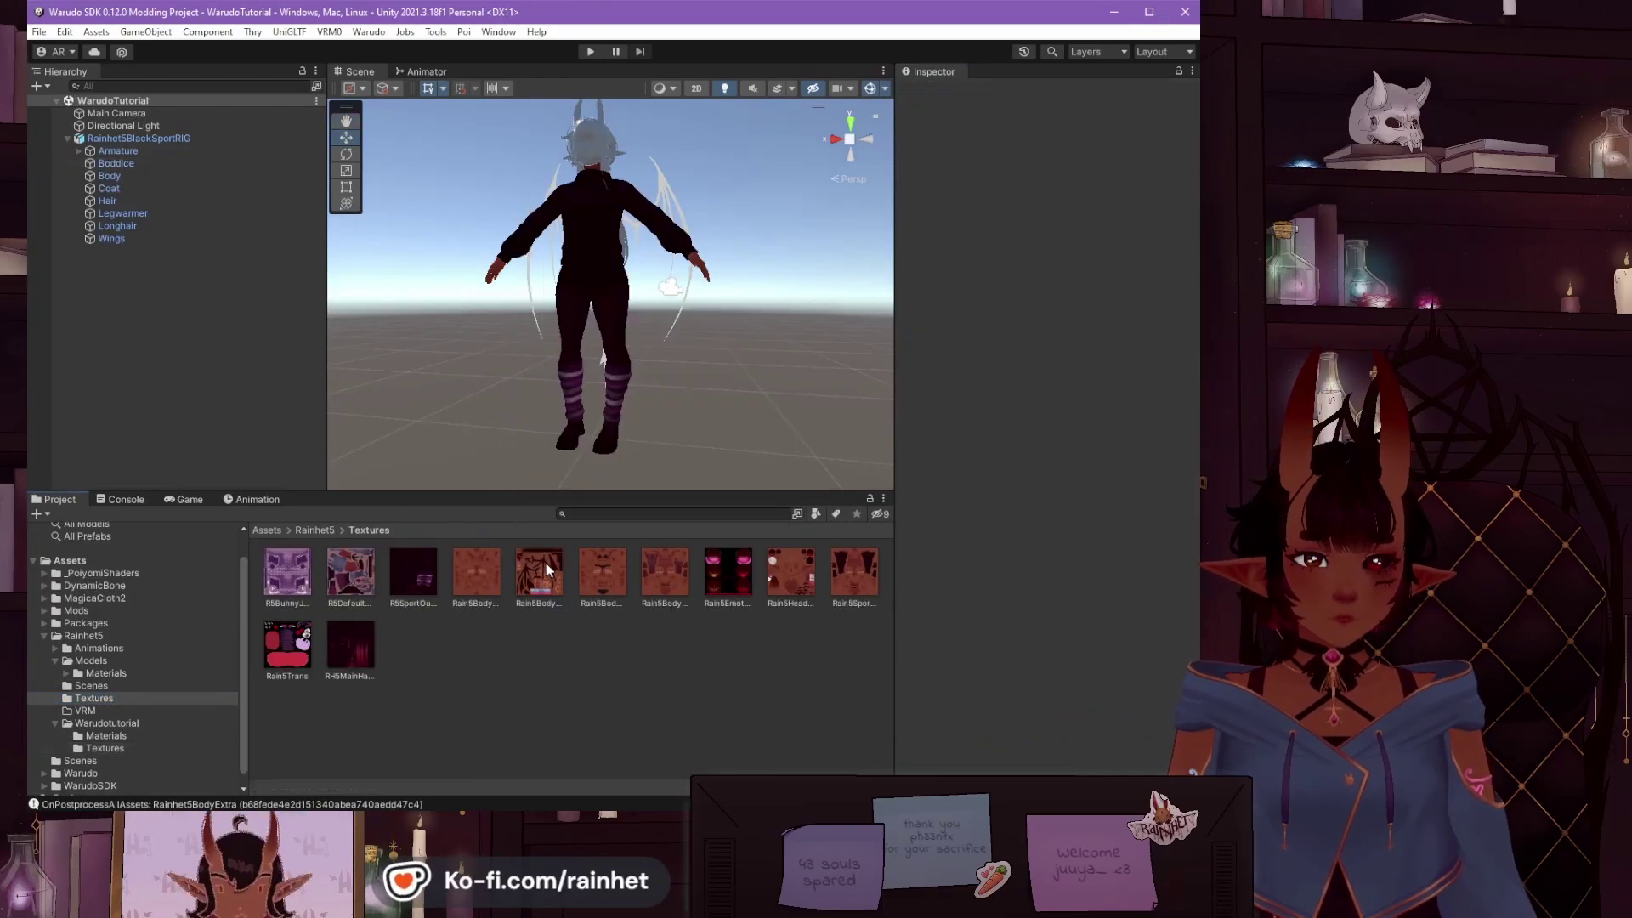
Step: Select the Boddice mesh and open its tutorial Rainhet5Body material
click(163, 167)
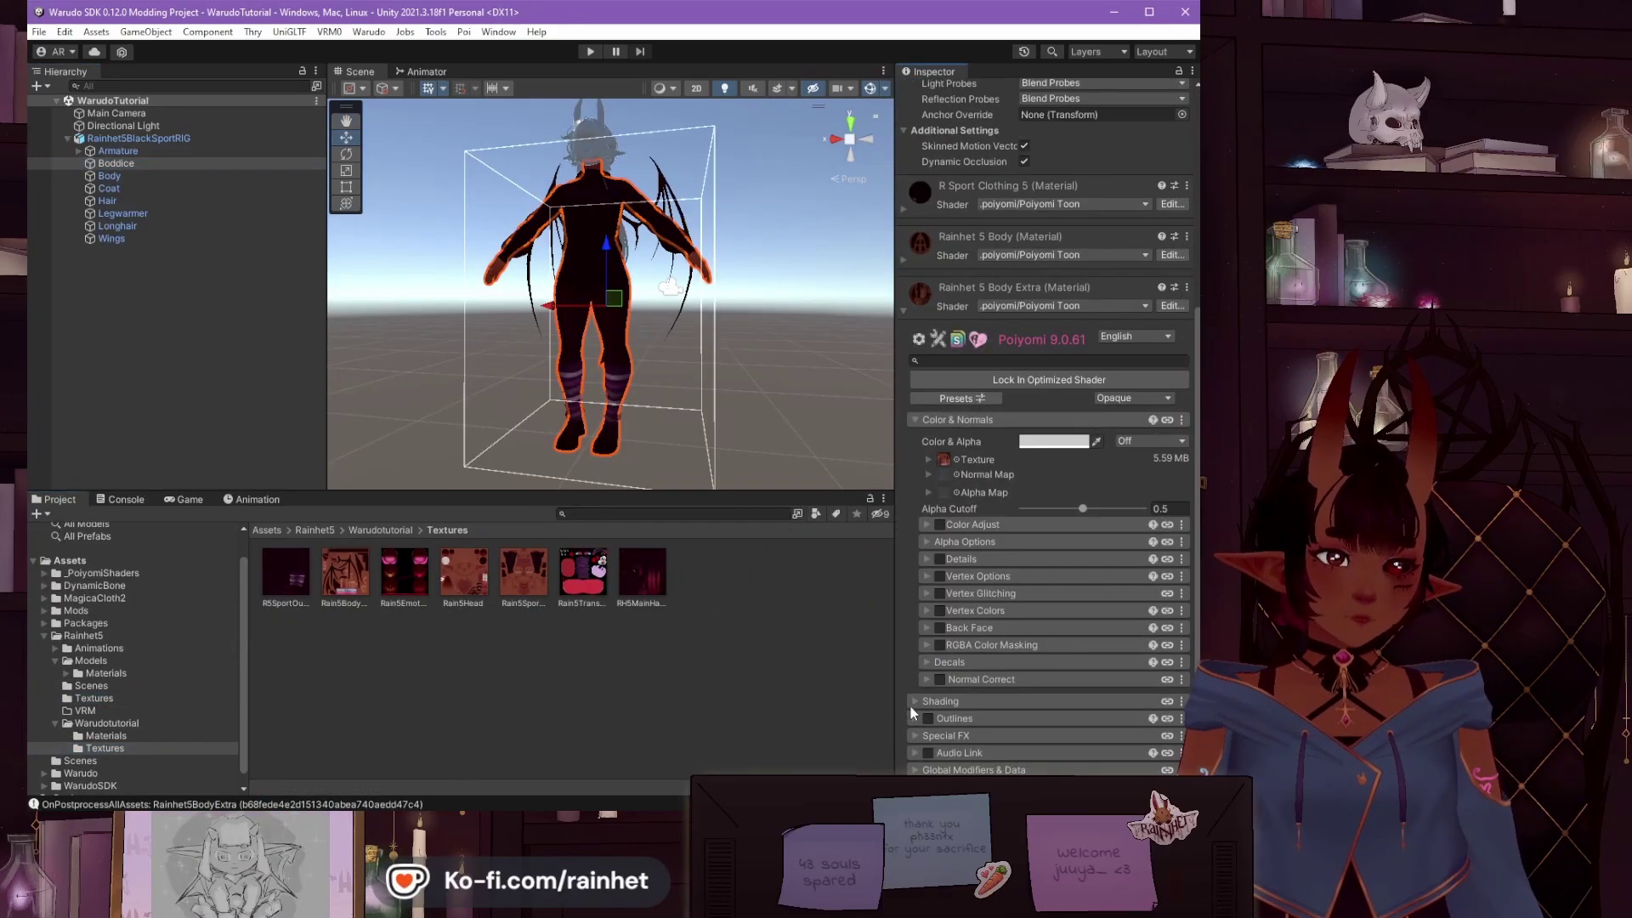
click(906, 642)
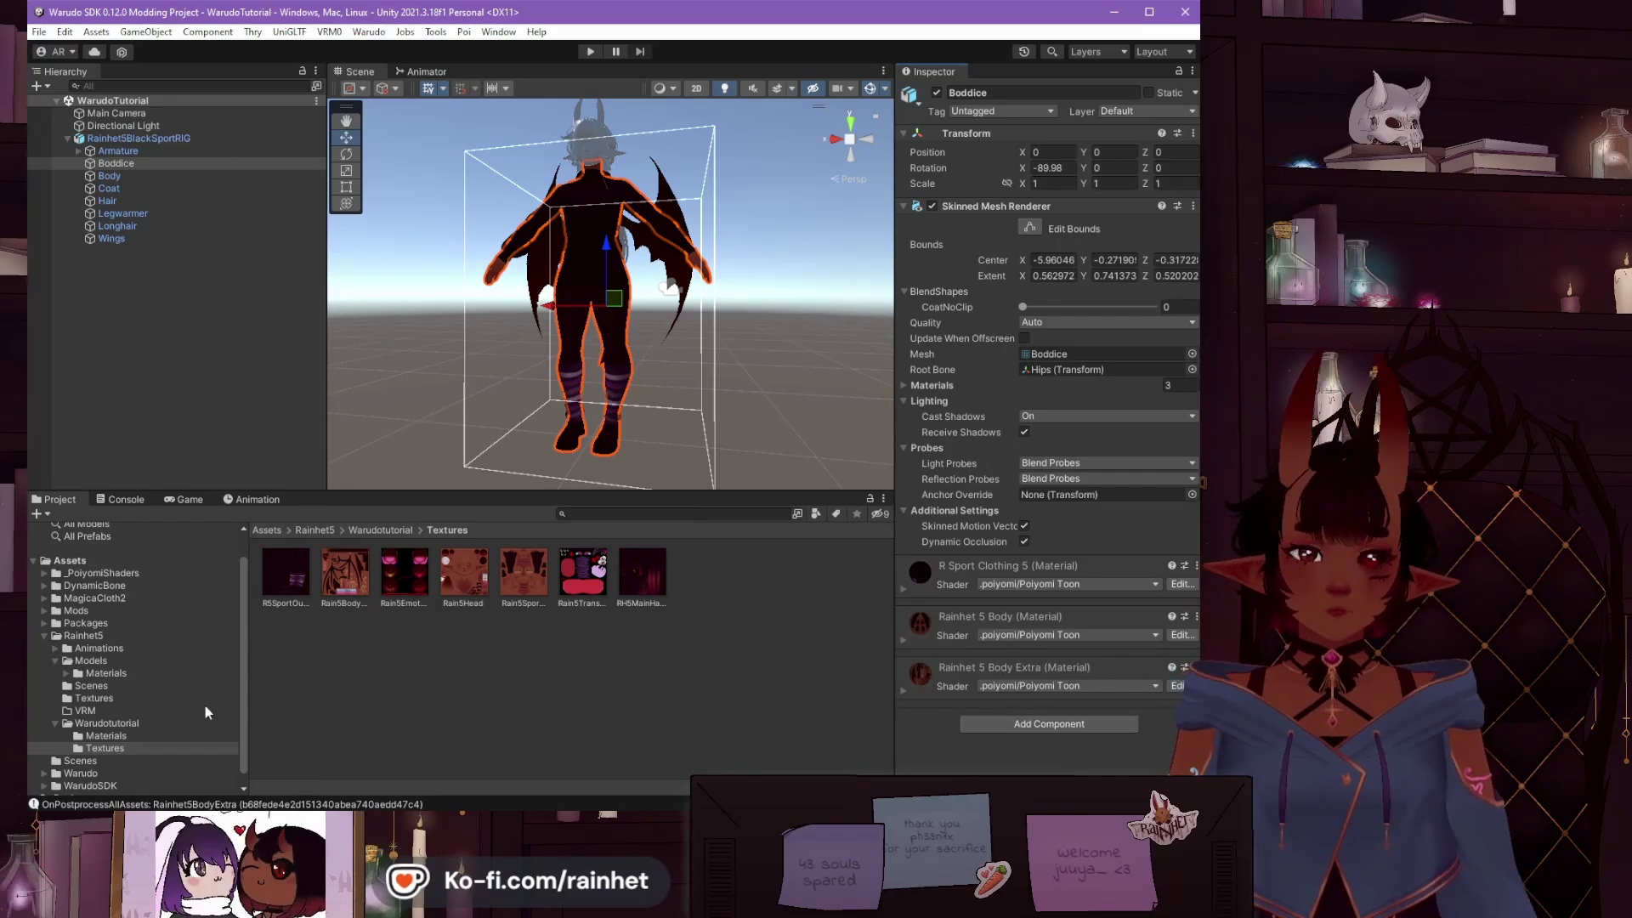
double_click(918, 626)
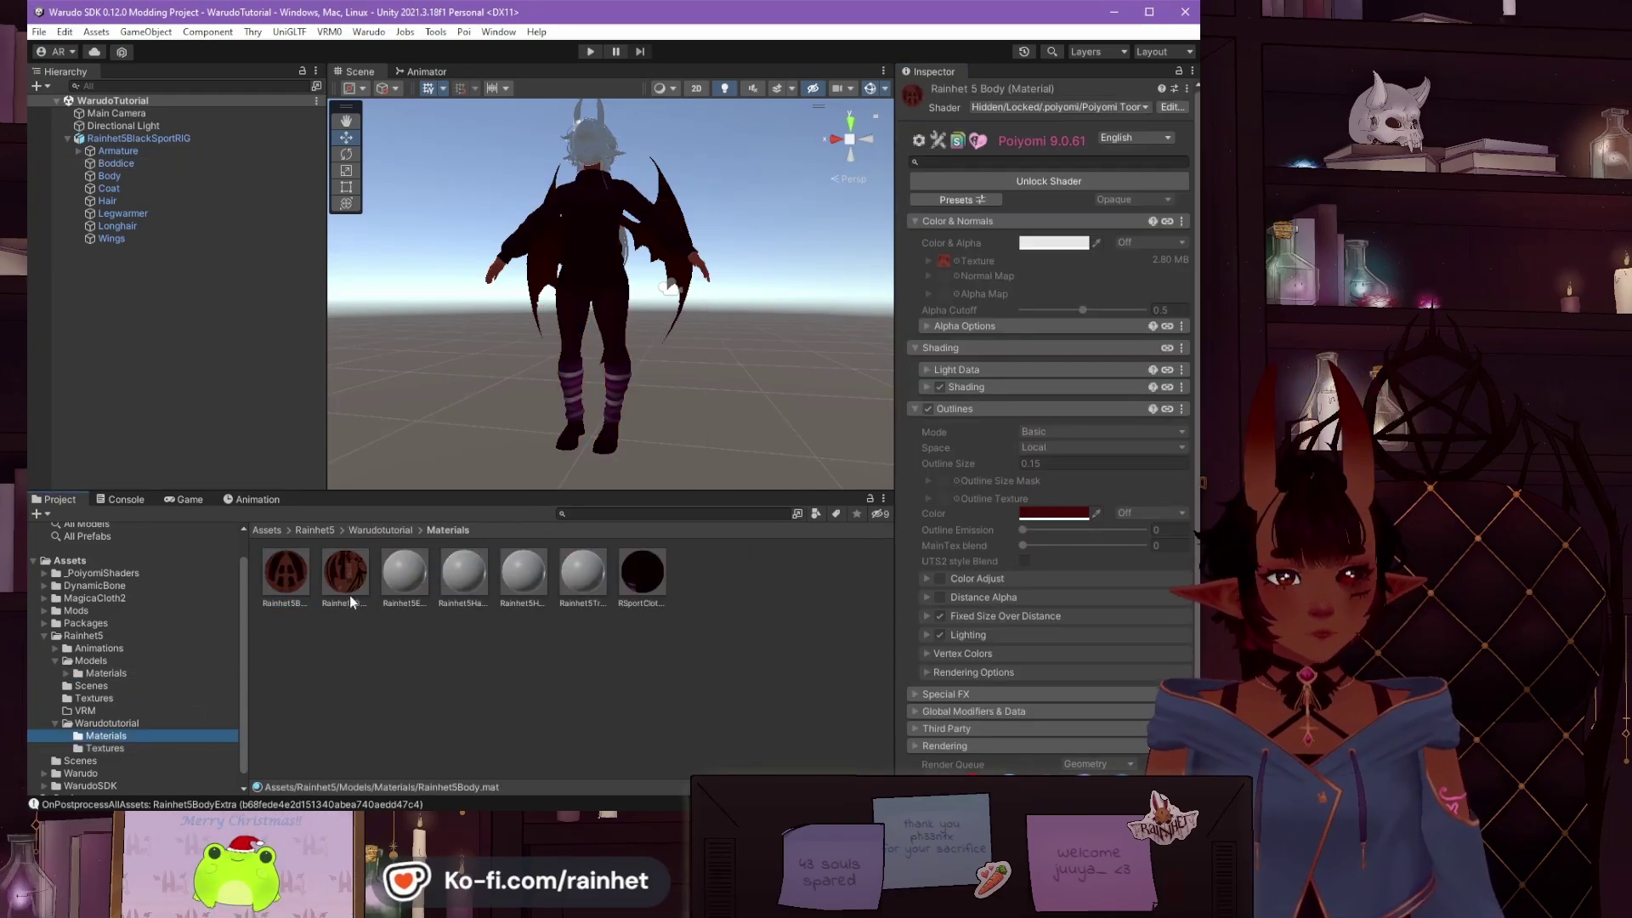
click(1039, 572)
scroll(595, 298, up, 5)
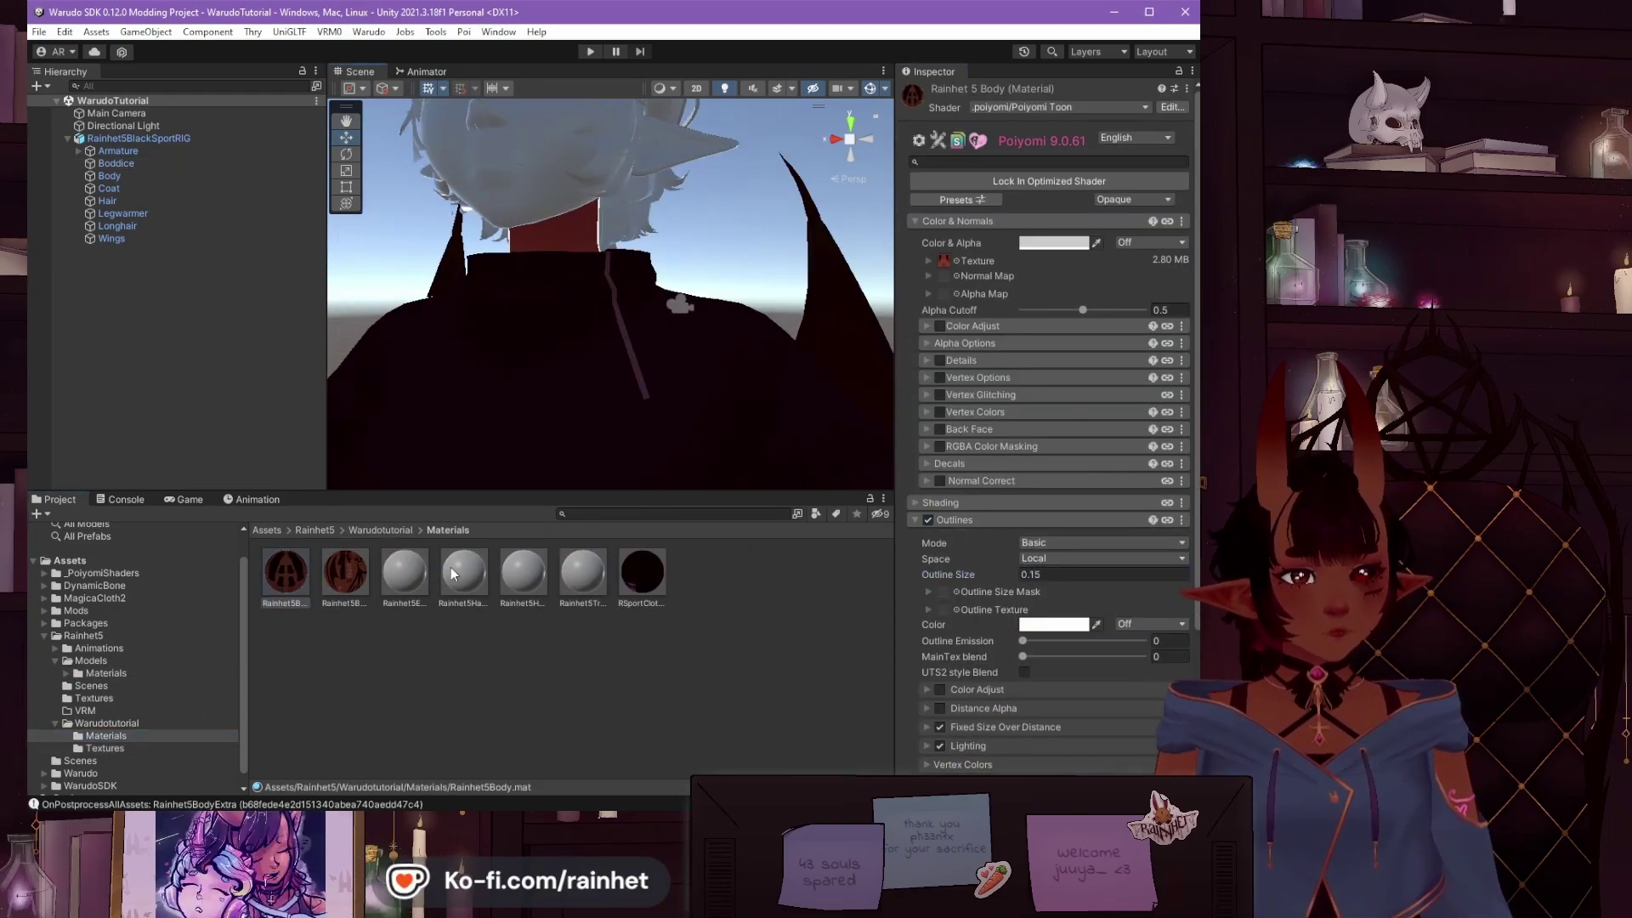
Step: Select the Body mesh and expand its materials' Color & Normals settings in the Inspector
click(553, 382)
click(104, 748)
scroll(936, 508, down, 5)
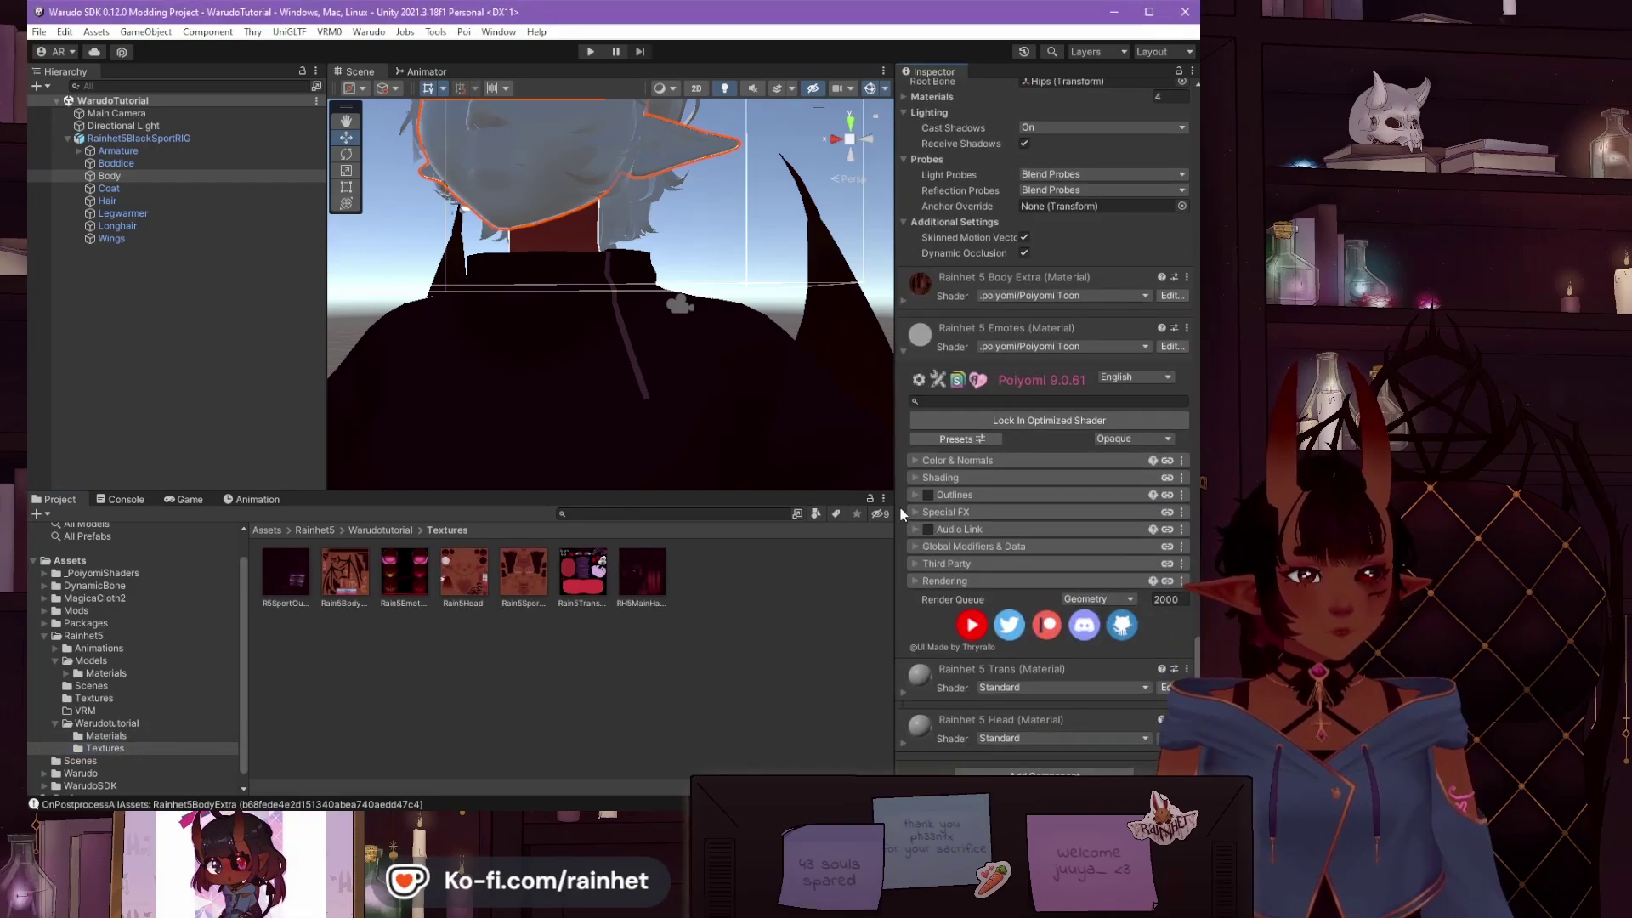
click(922, 291)
scroll(935, 510, down, 3)
click(914, 641)
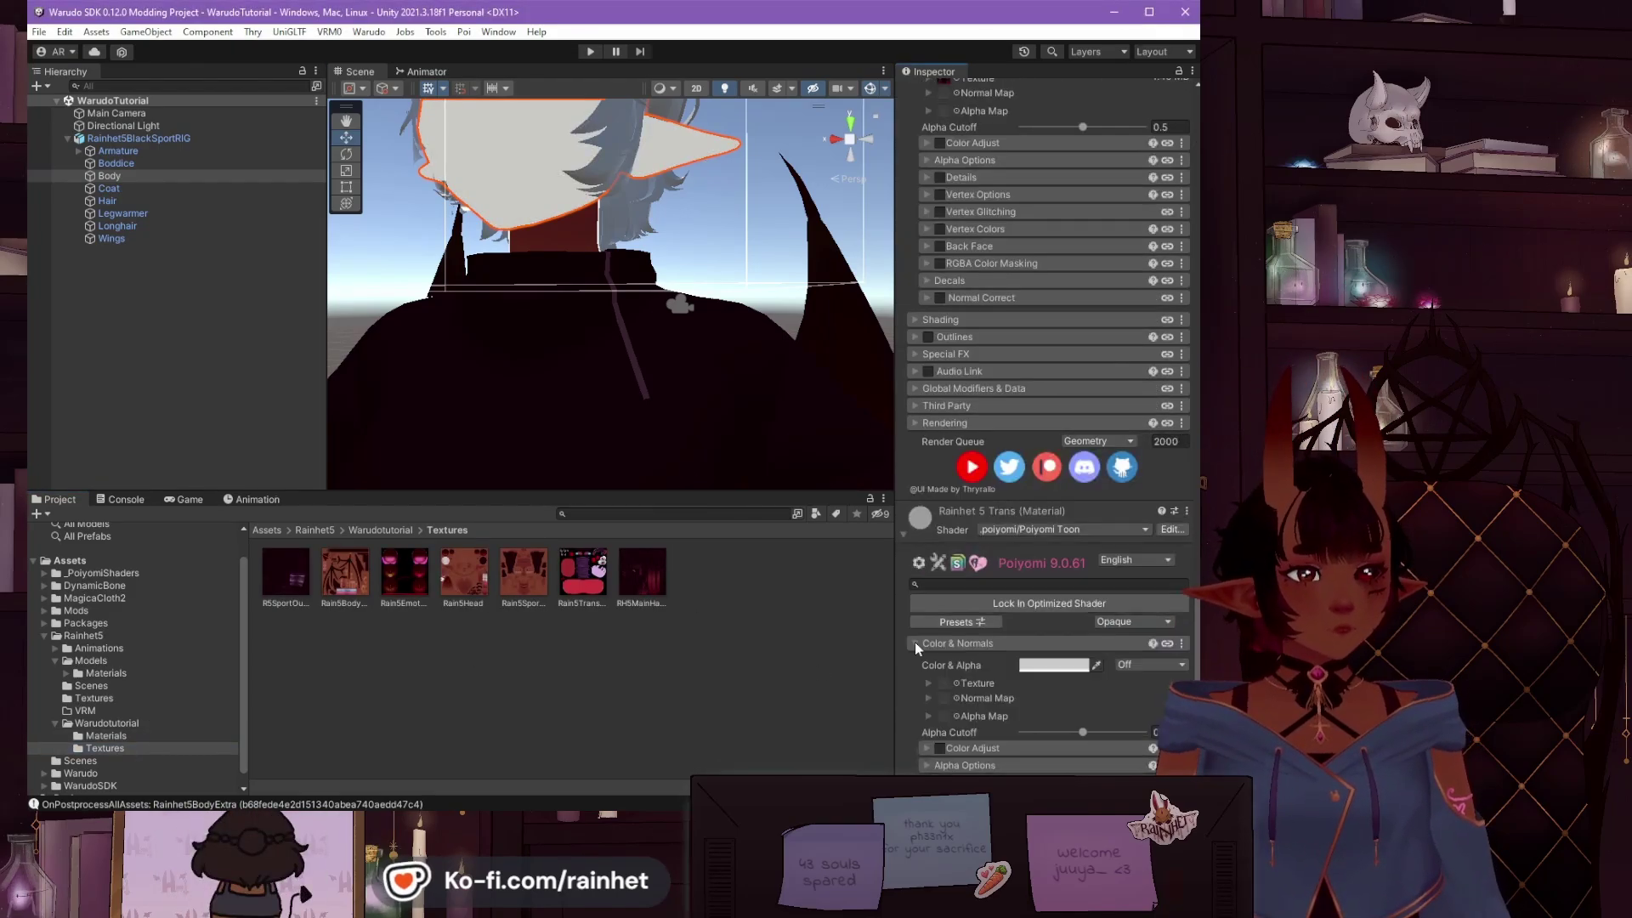
scroll(908, 594, down, 2)
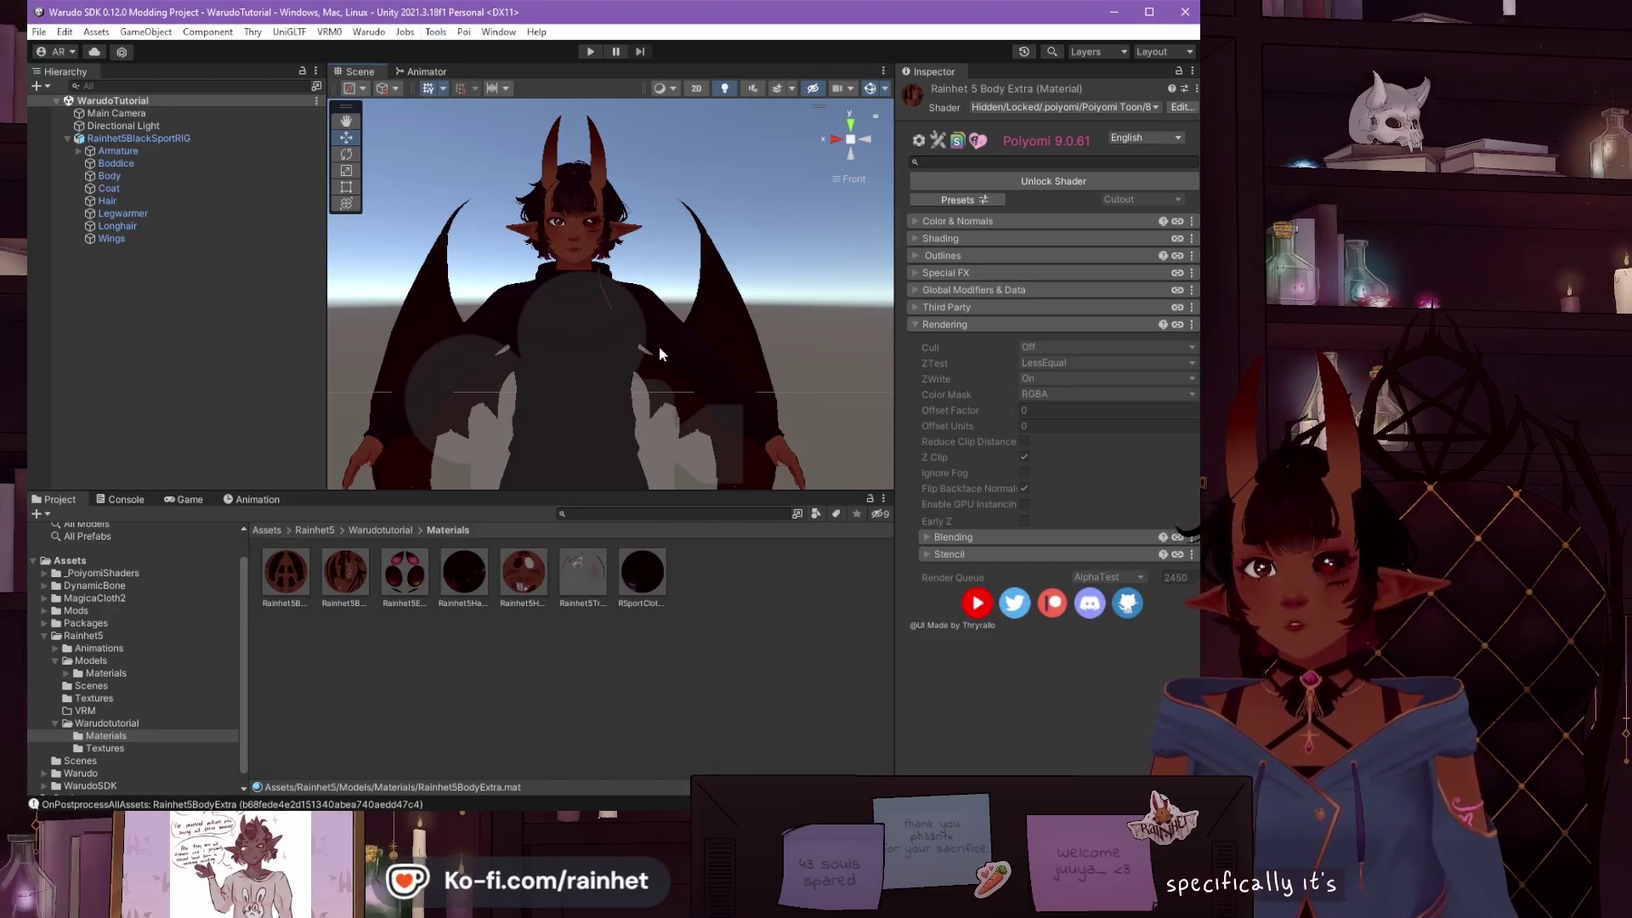
Step: In Warudotutorial/Materials, lock in optimized shaders on Body, Emotes, Hair, Trans and RSportClothing5
click(148, 738)
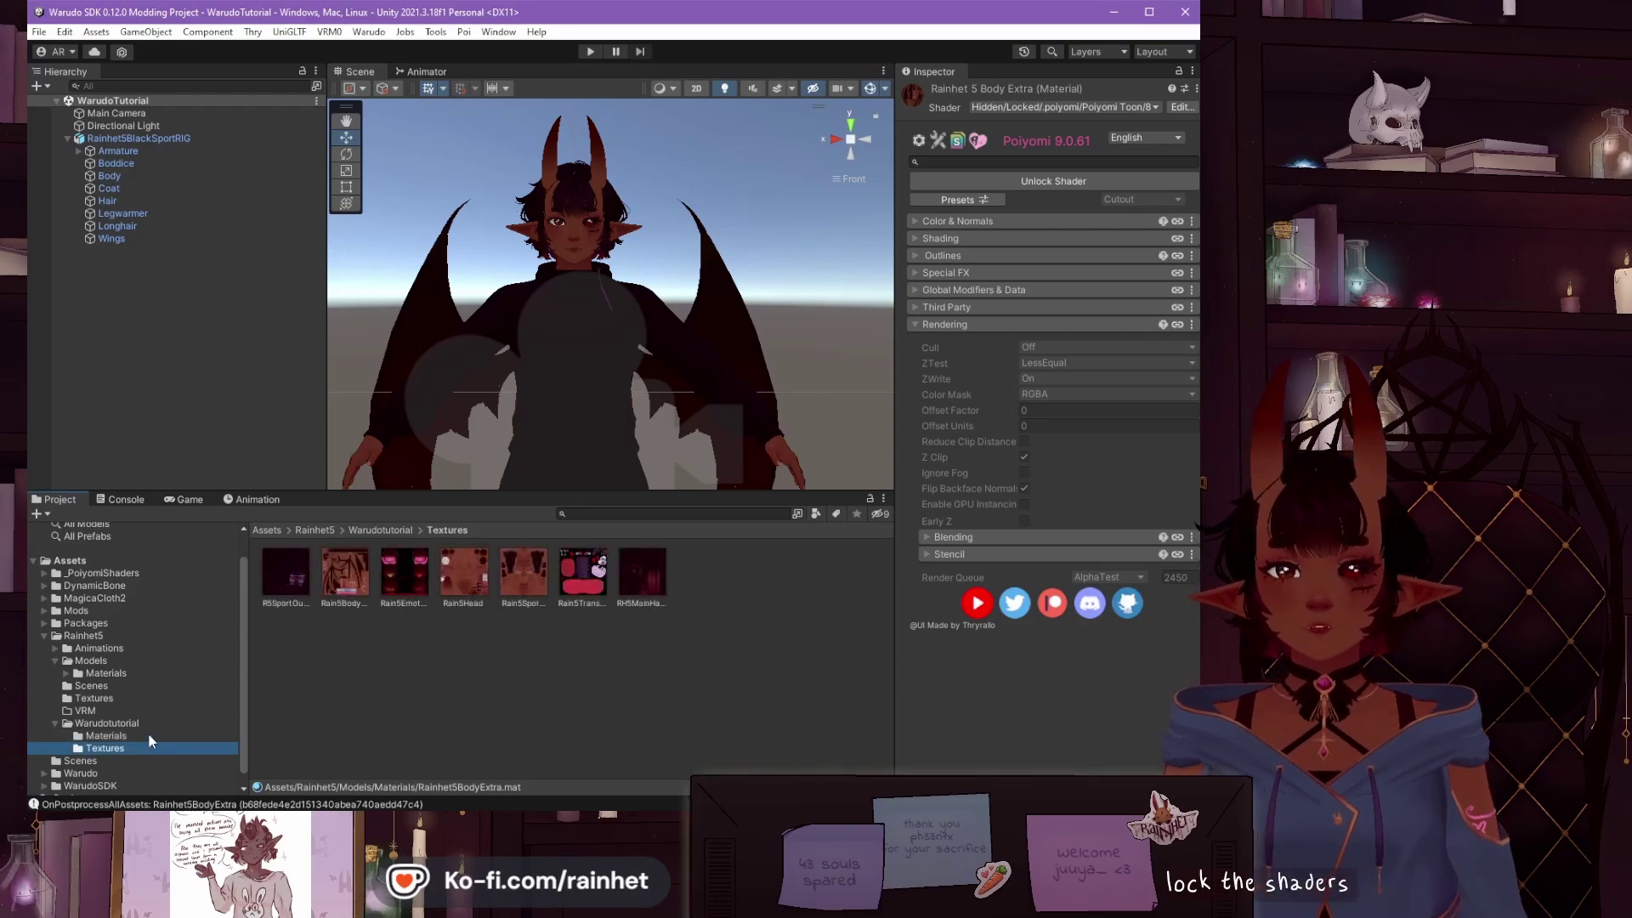
click(311, 576)
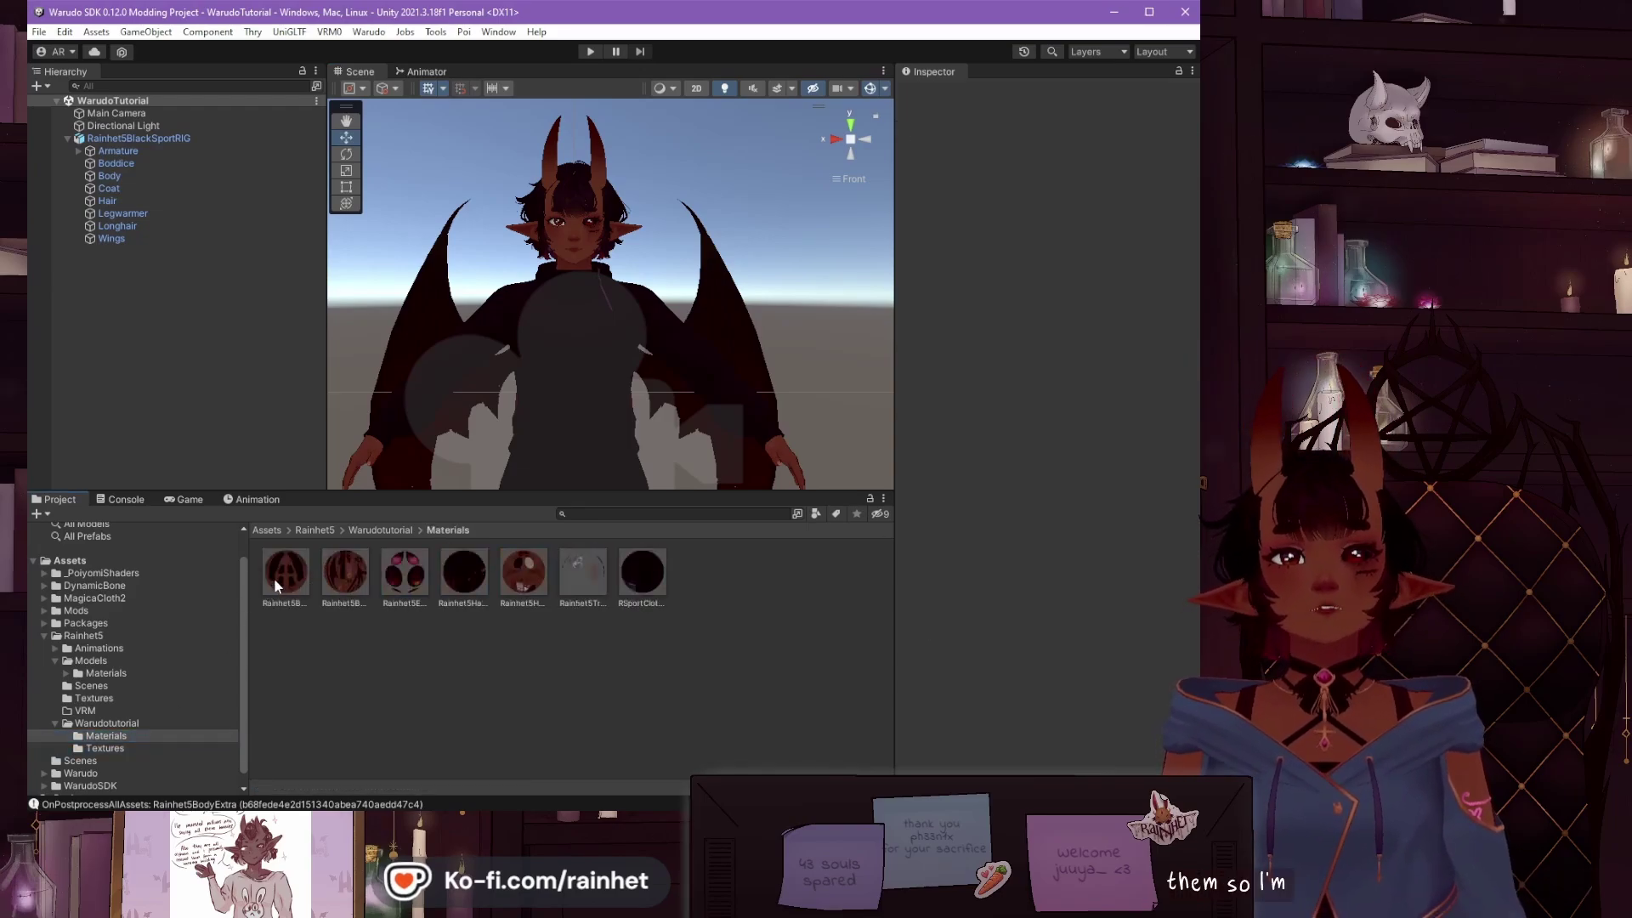
click(1050, 181)
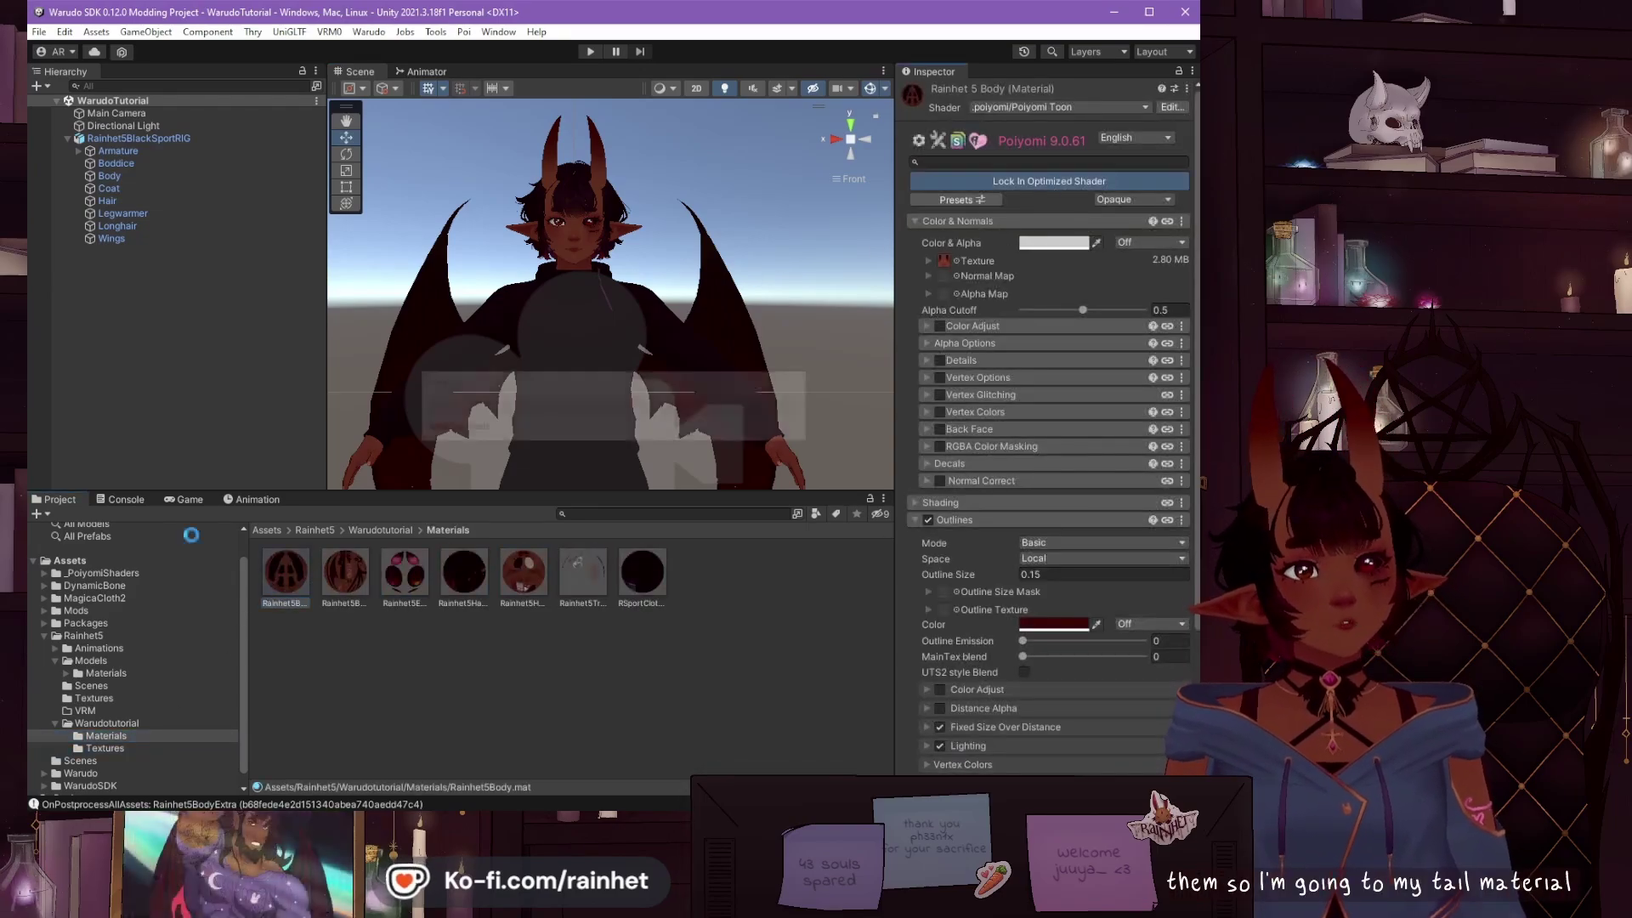
click(464, 571)
click(1051, 181)
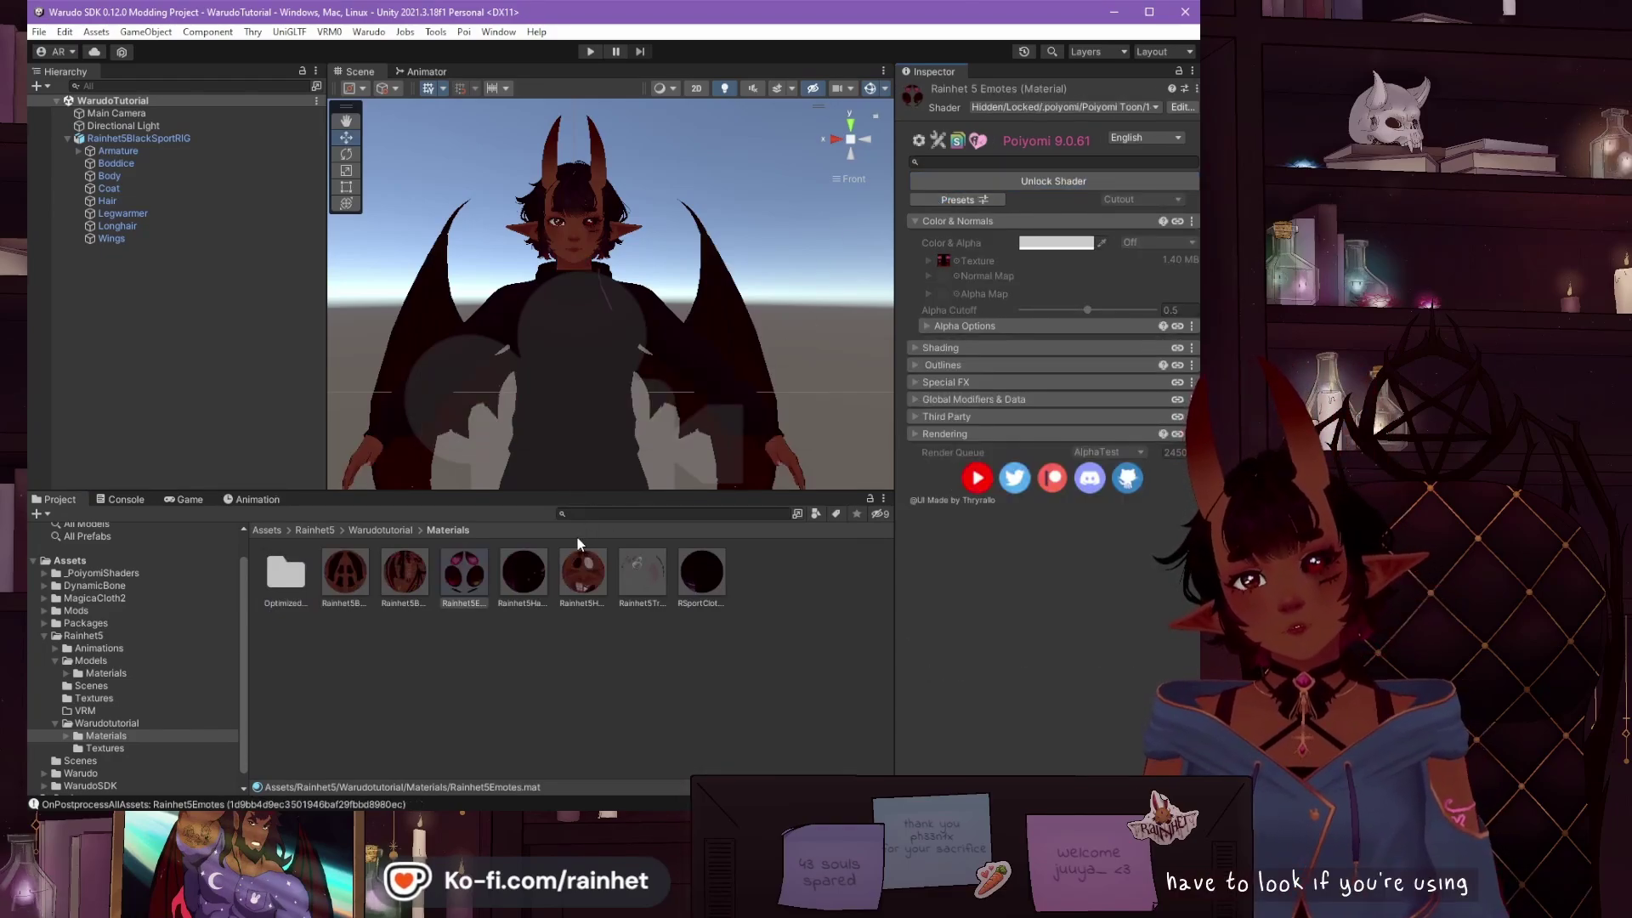
click(532, 574)
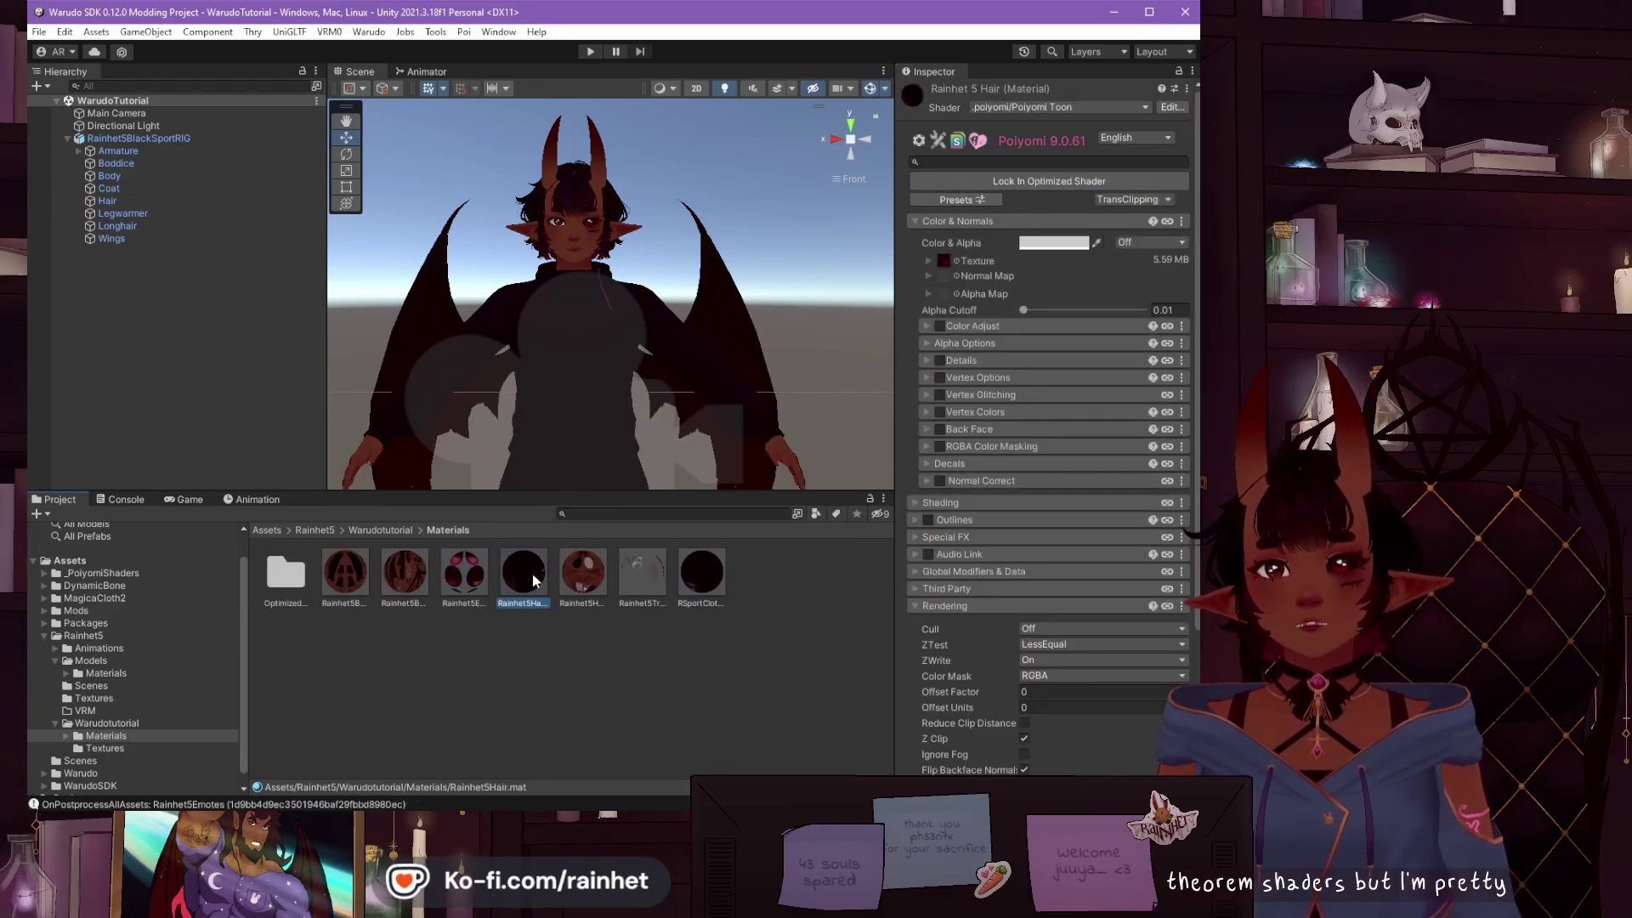
click(1049, 184)
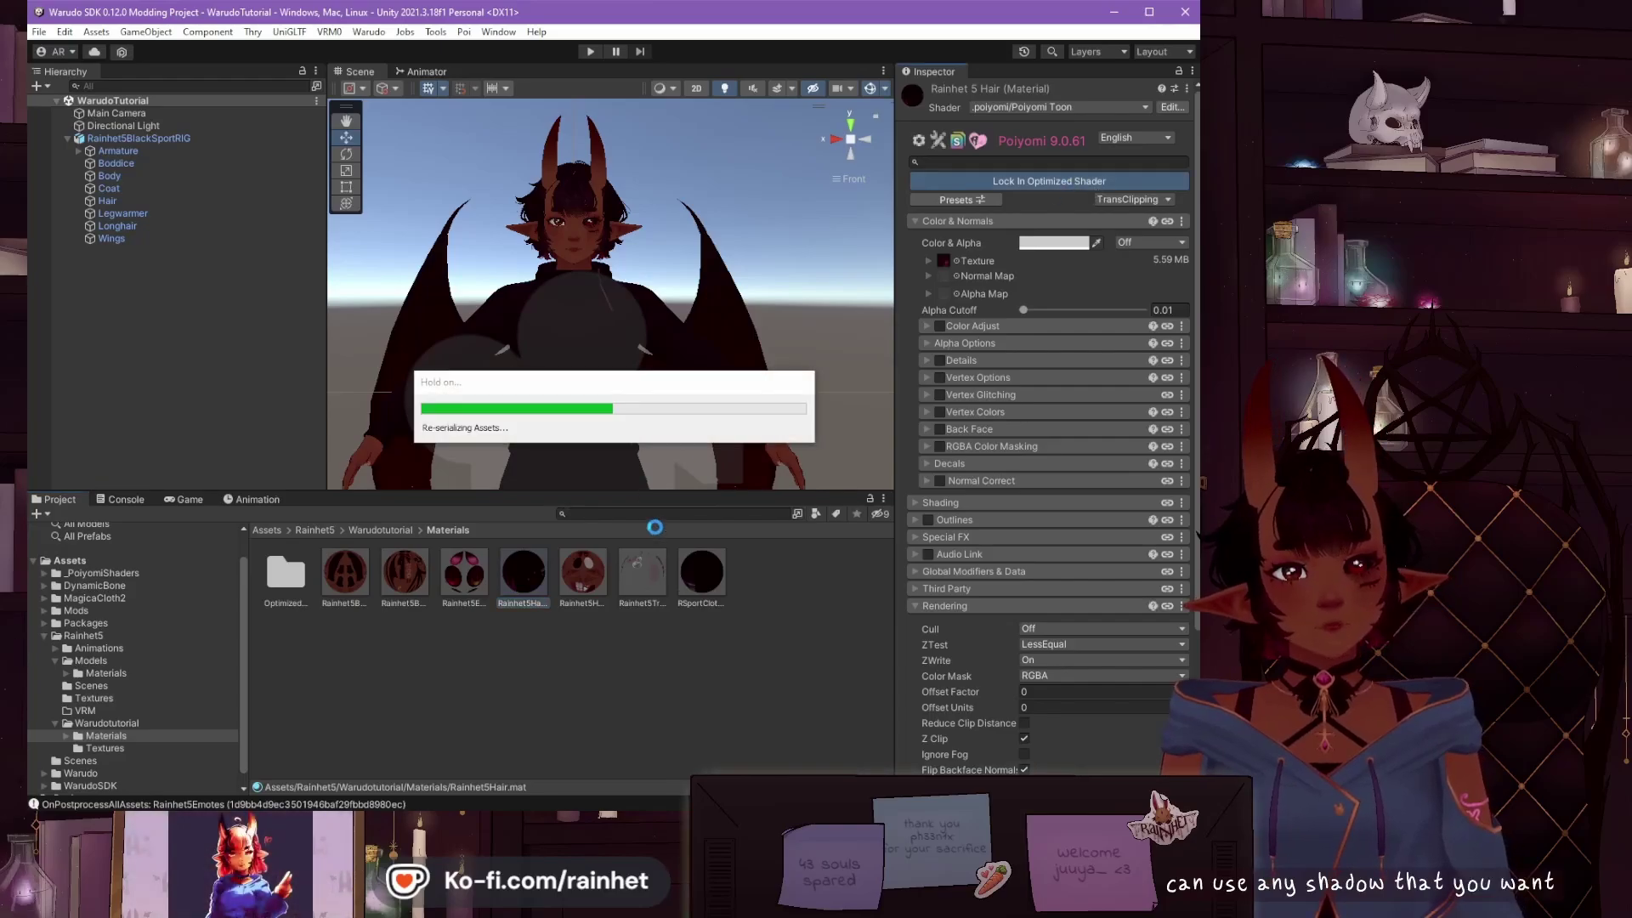
click(623, 578)
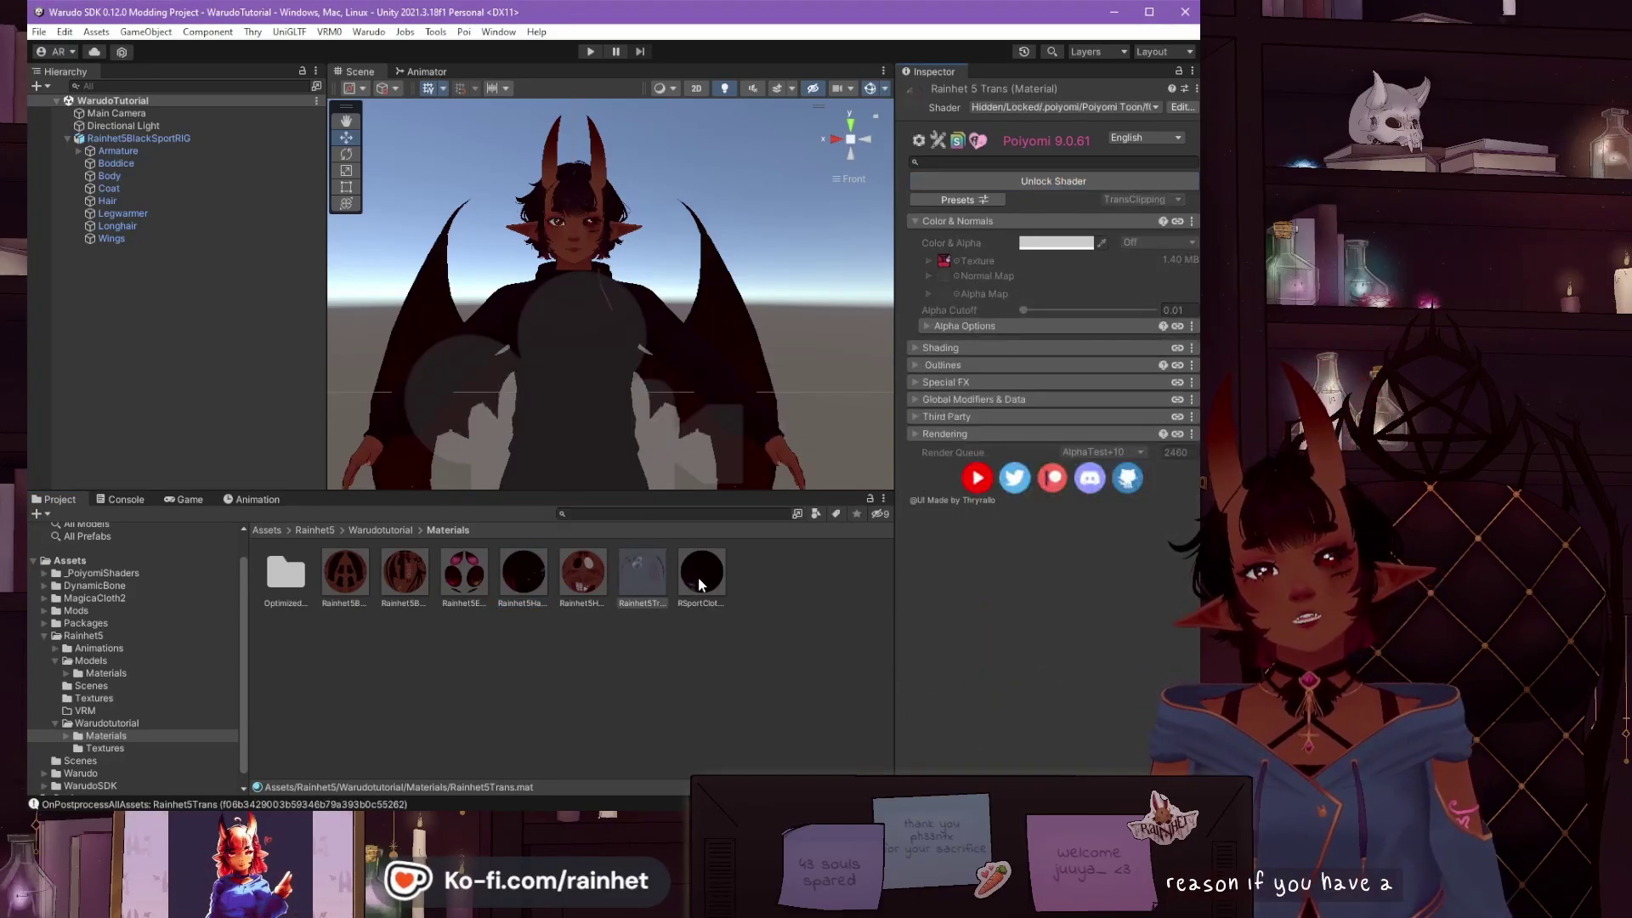
click(700, 578)
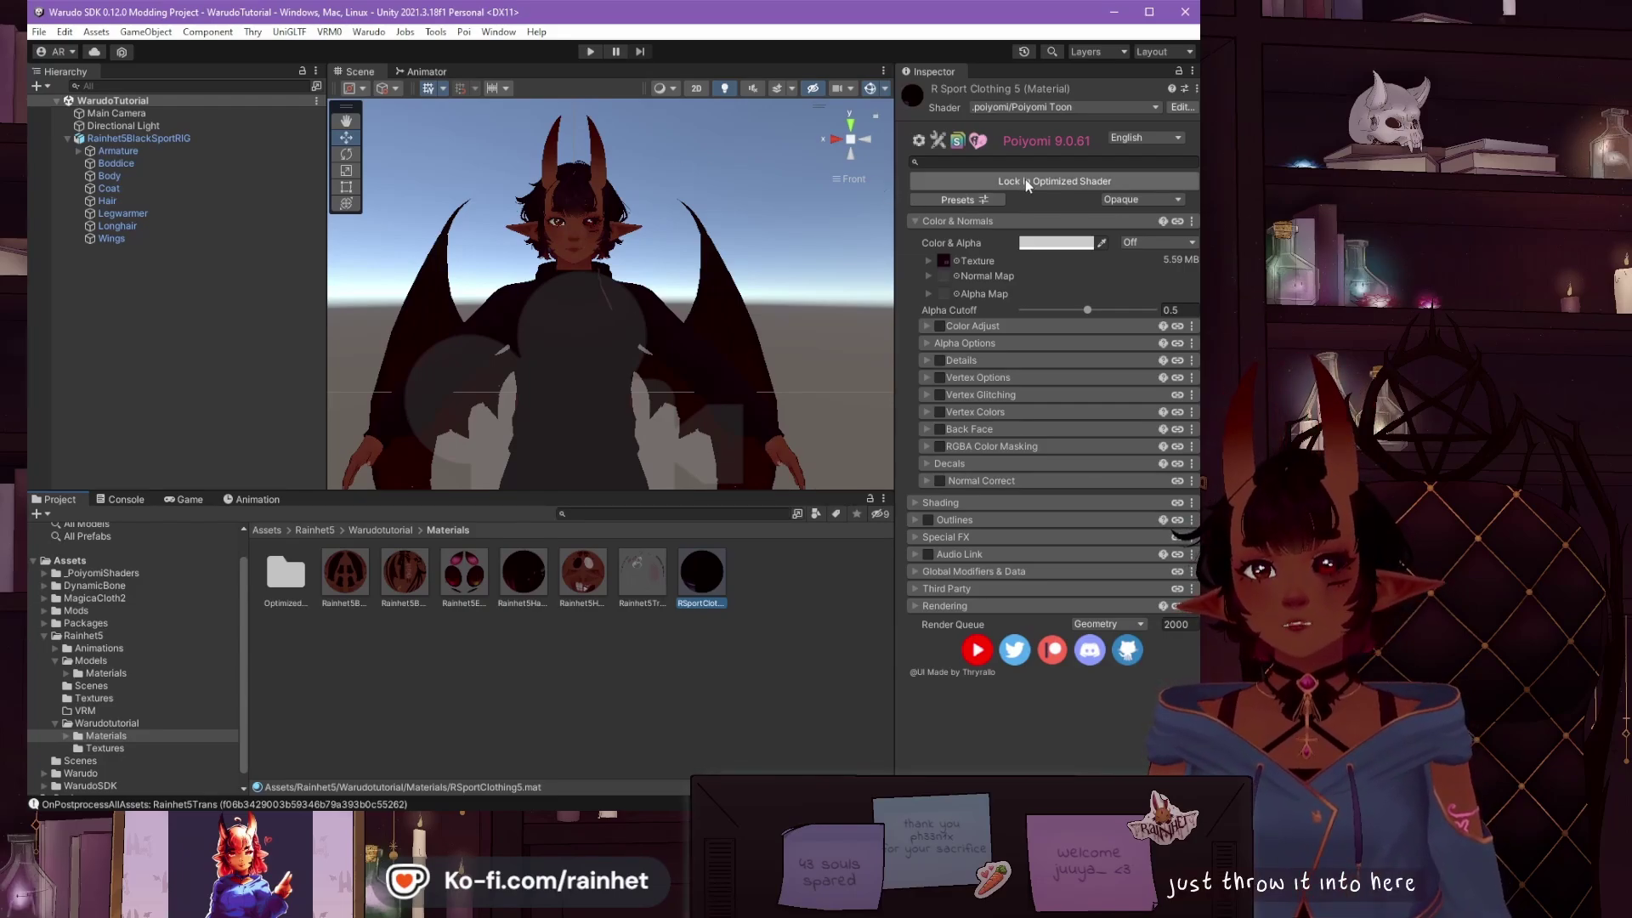
click(1072, 175)
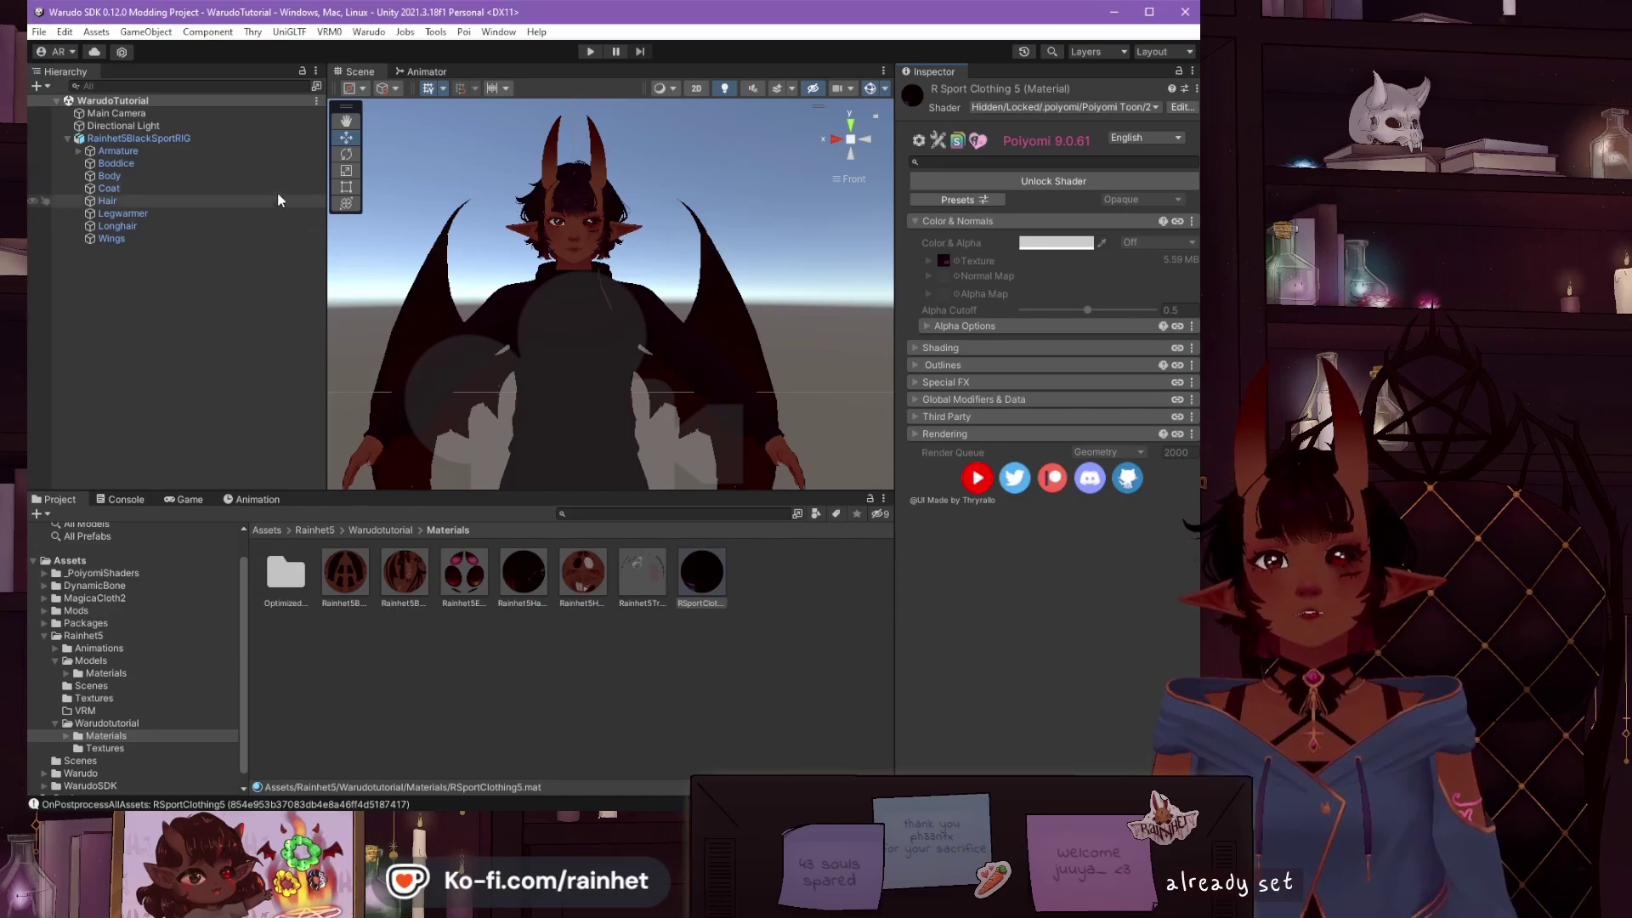
Step: Duplicate Rainhet5BlackSportRIG with Ctrl+D and rename the copy Rinhet5BlackSportRIGCopy
click(72, 138)
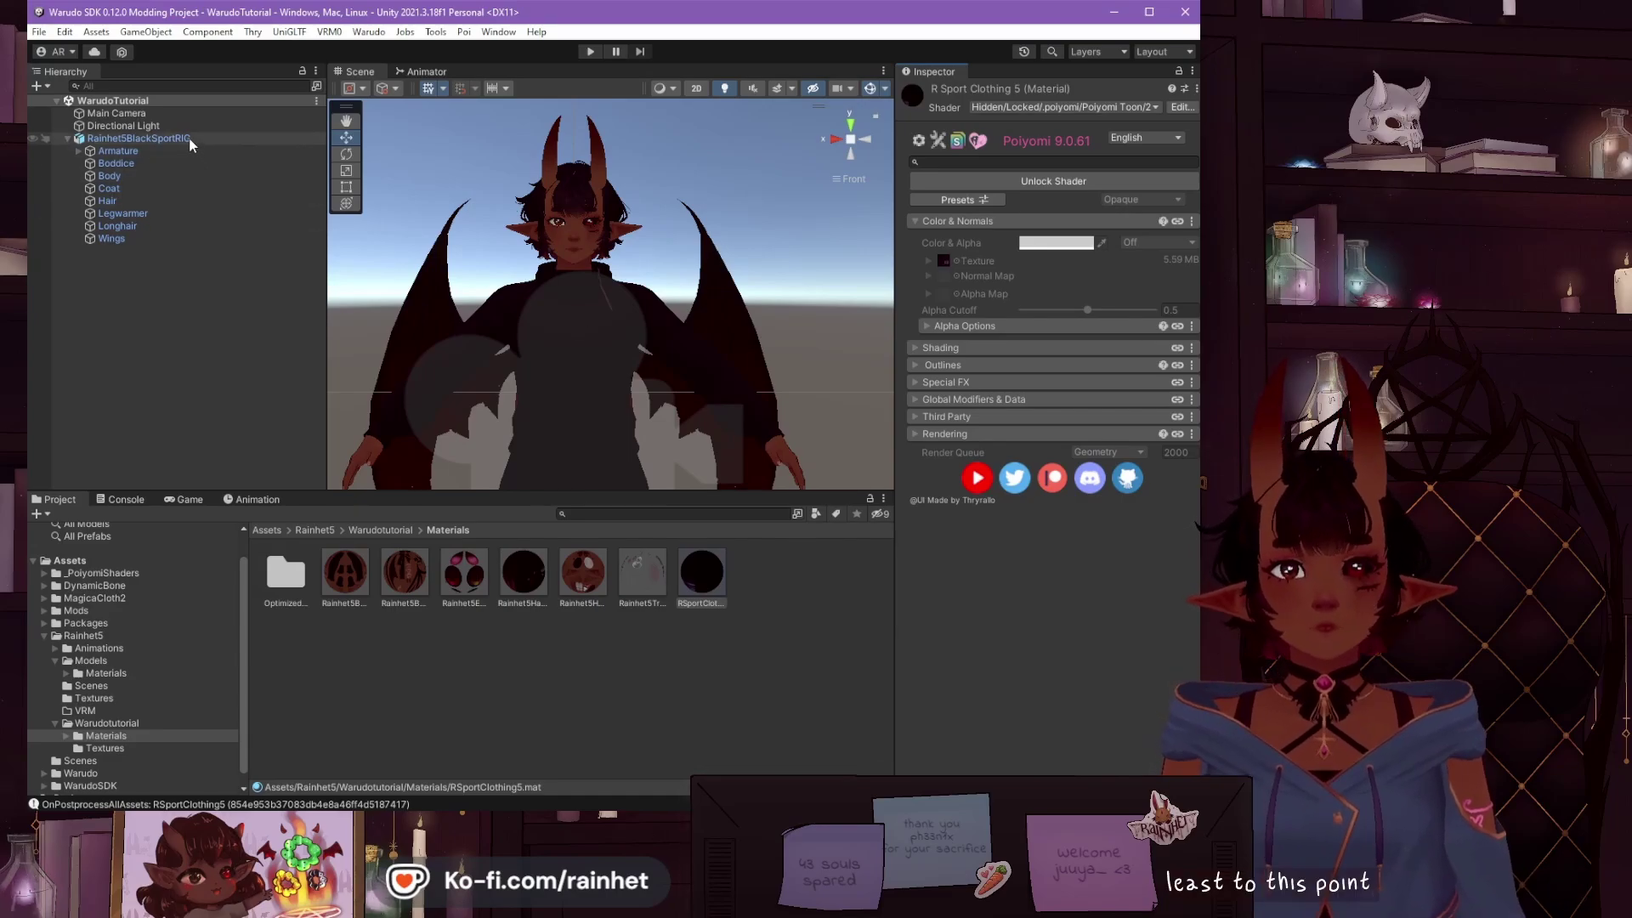
click(67, 138)
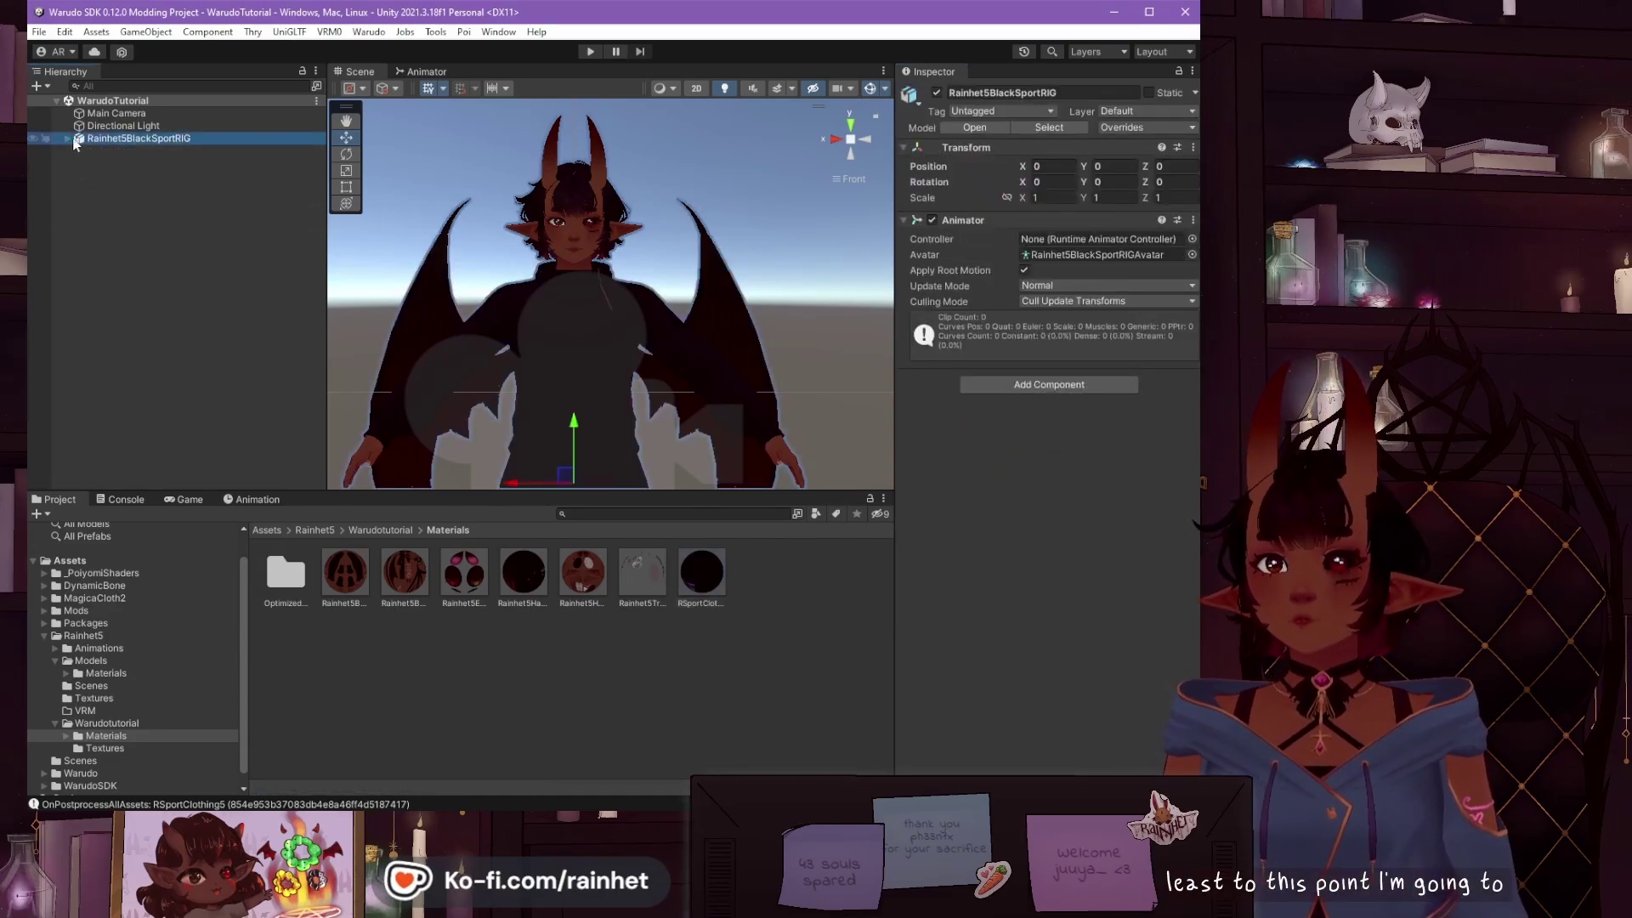
click(142, 139)
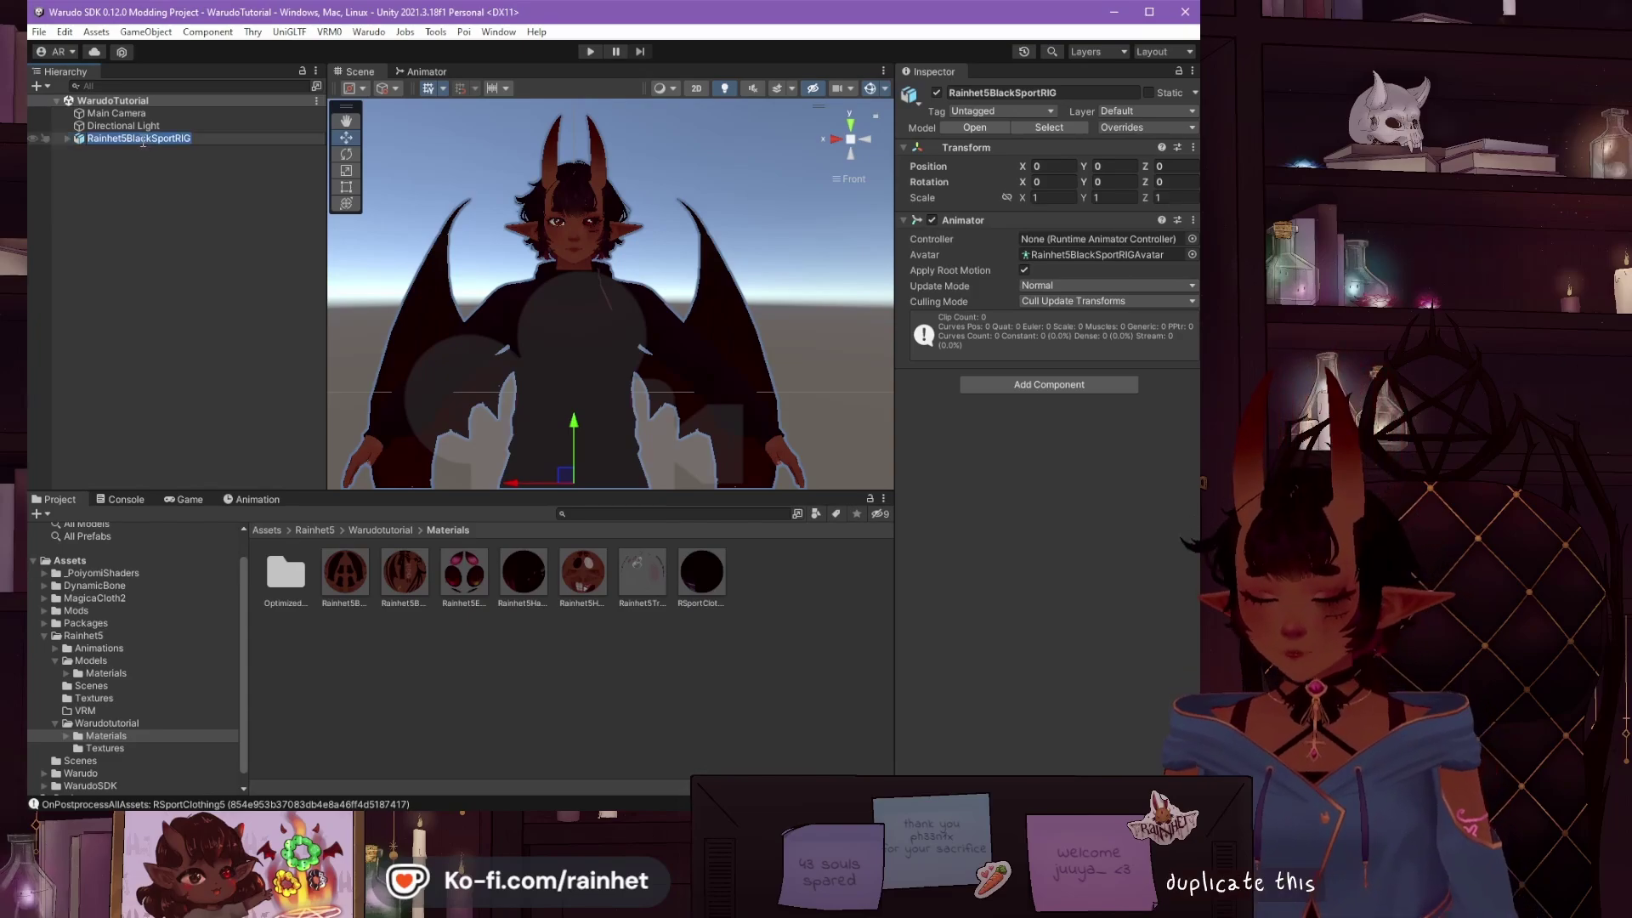
click(207, 143)
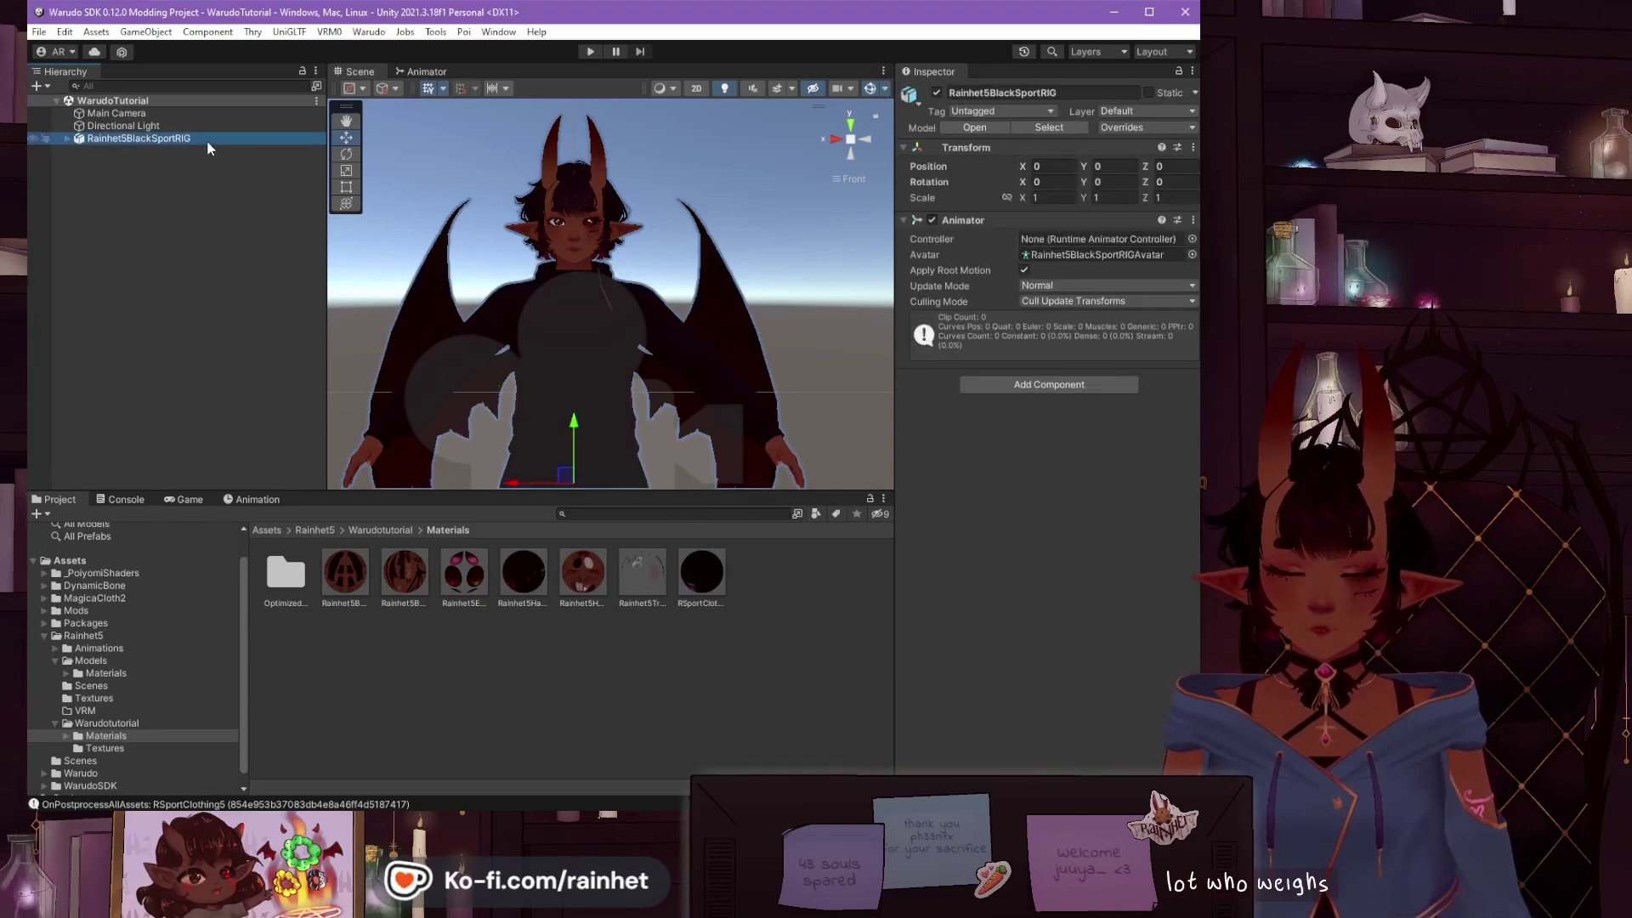
key(ctrl+d)
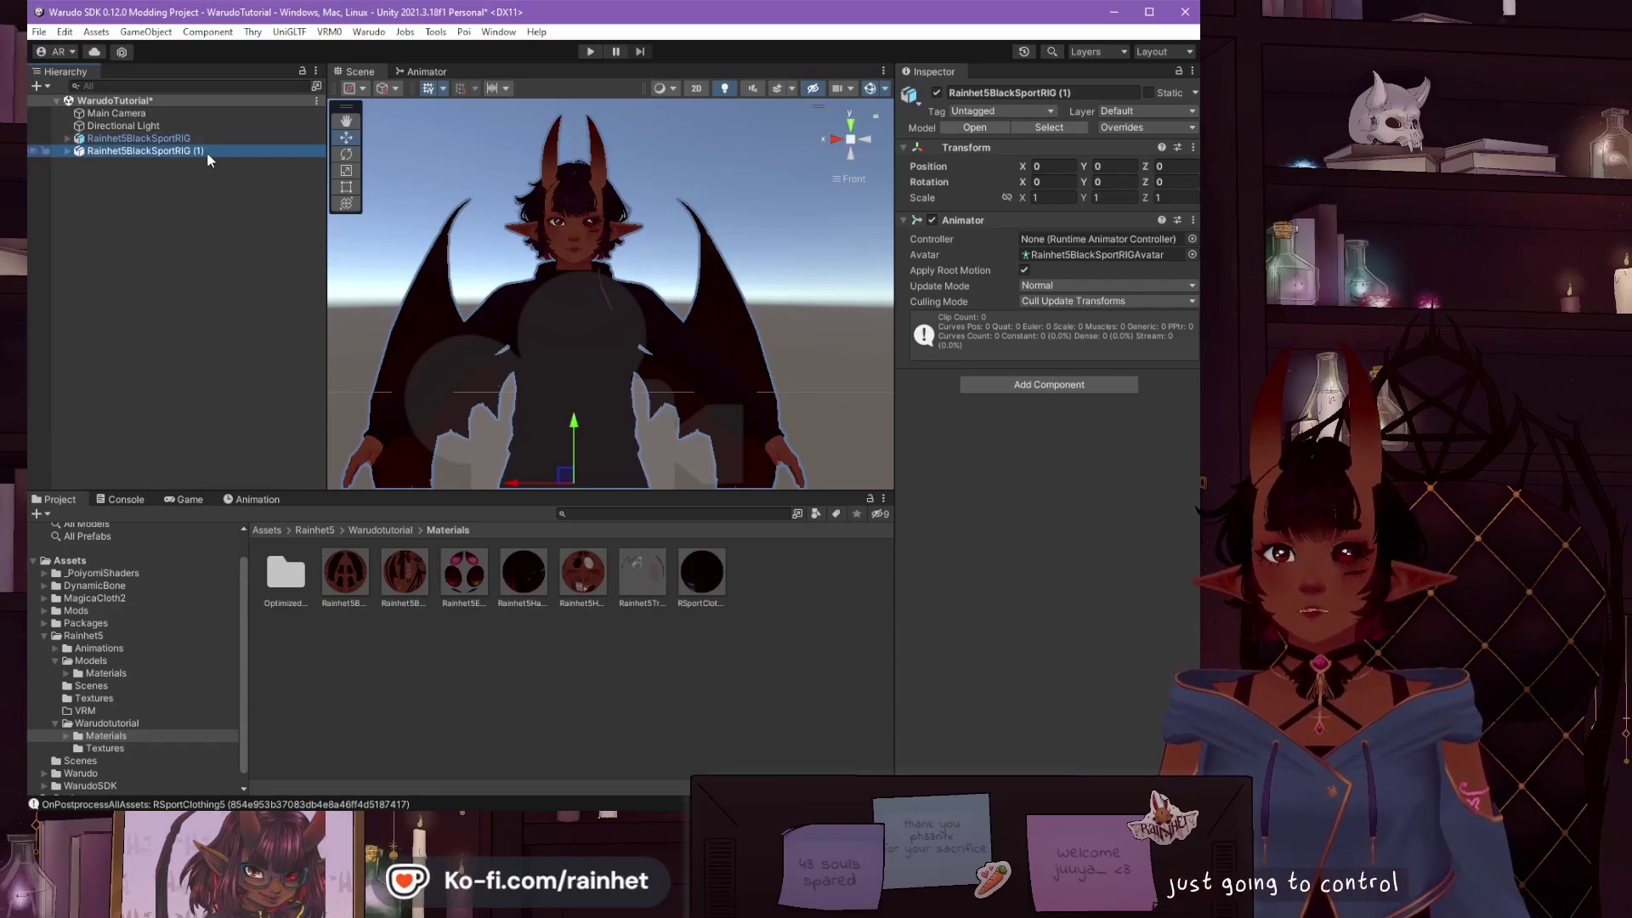
click(1078, 91)
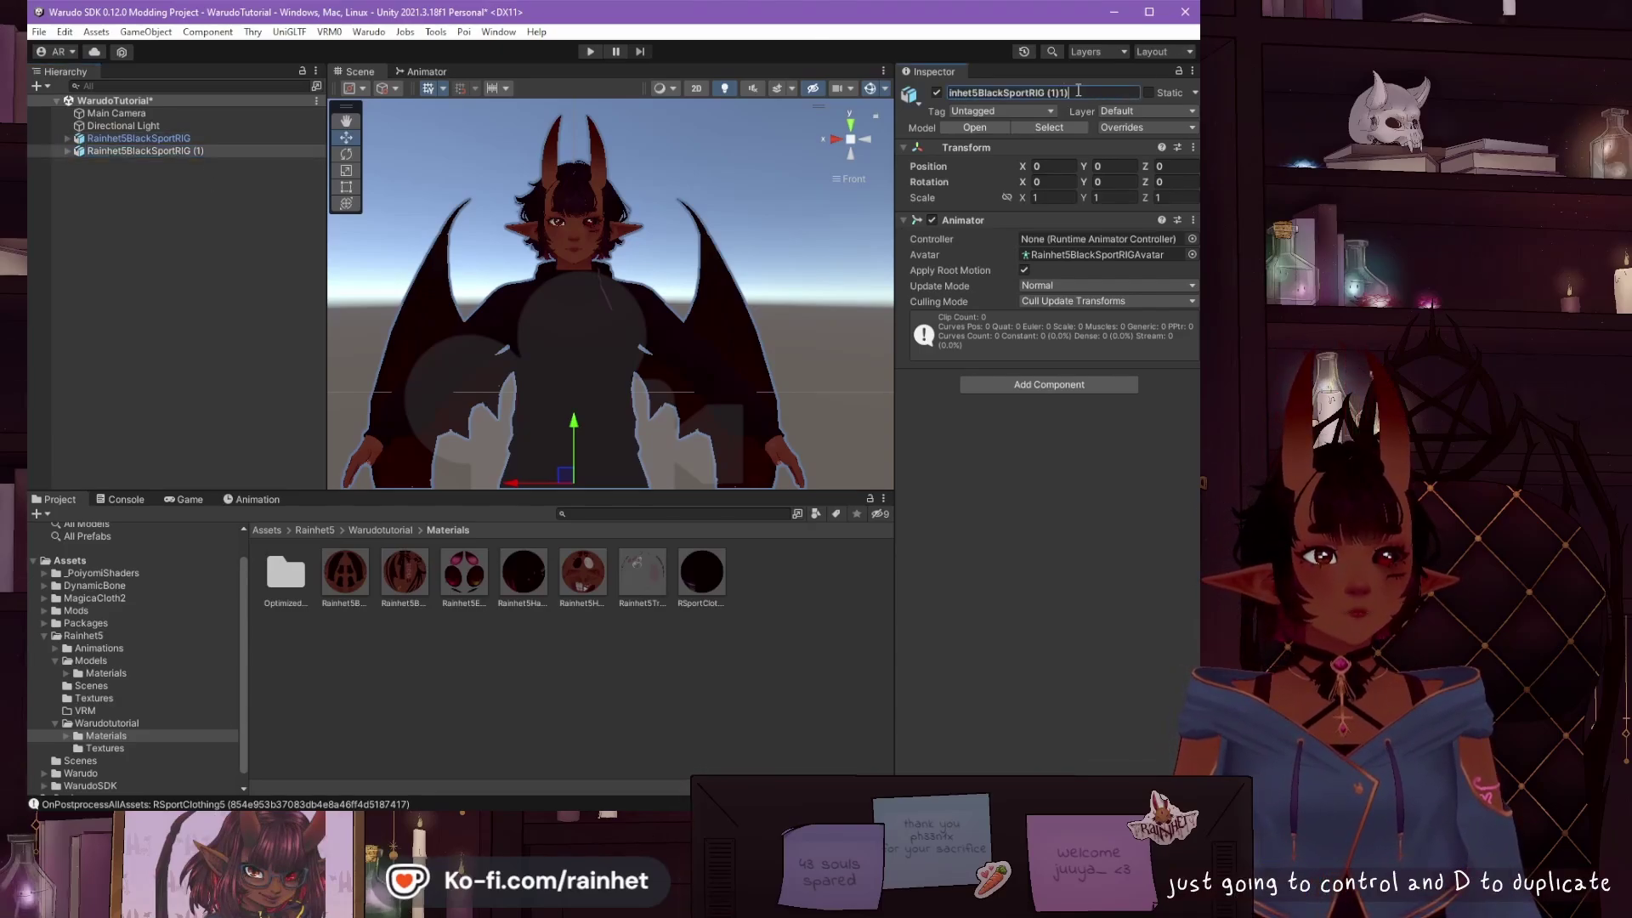
drag(1081, 92, 1052, 95)
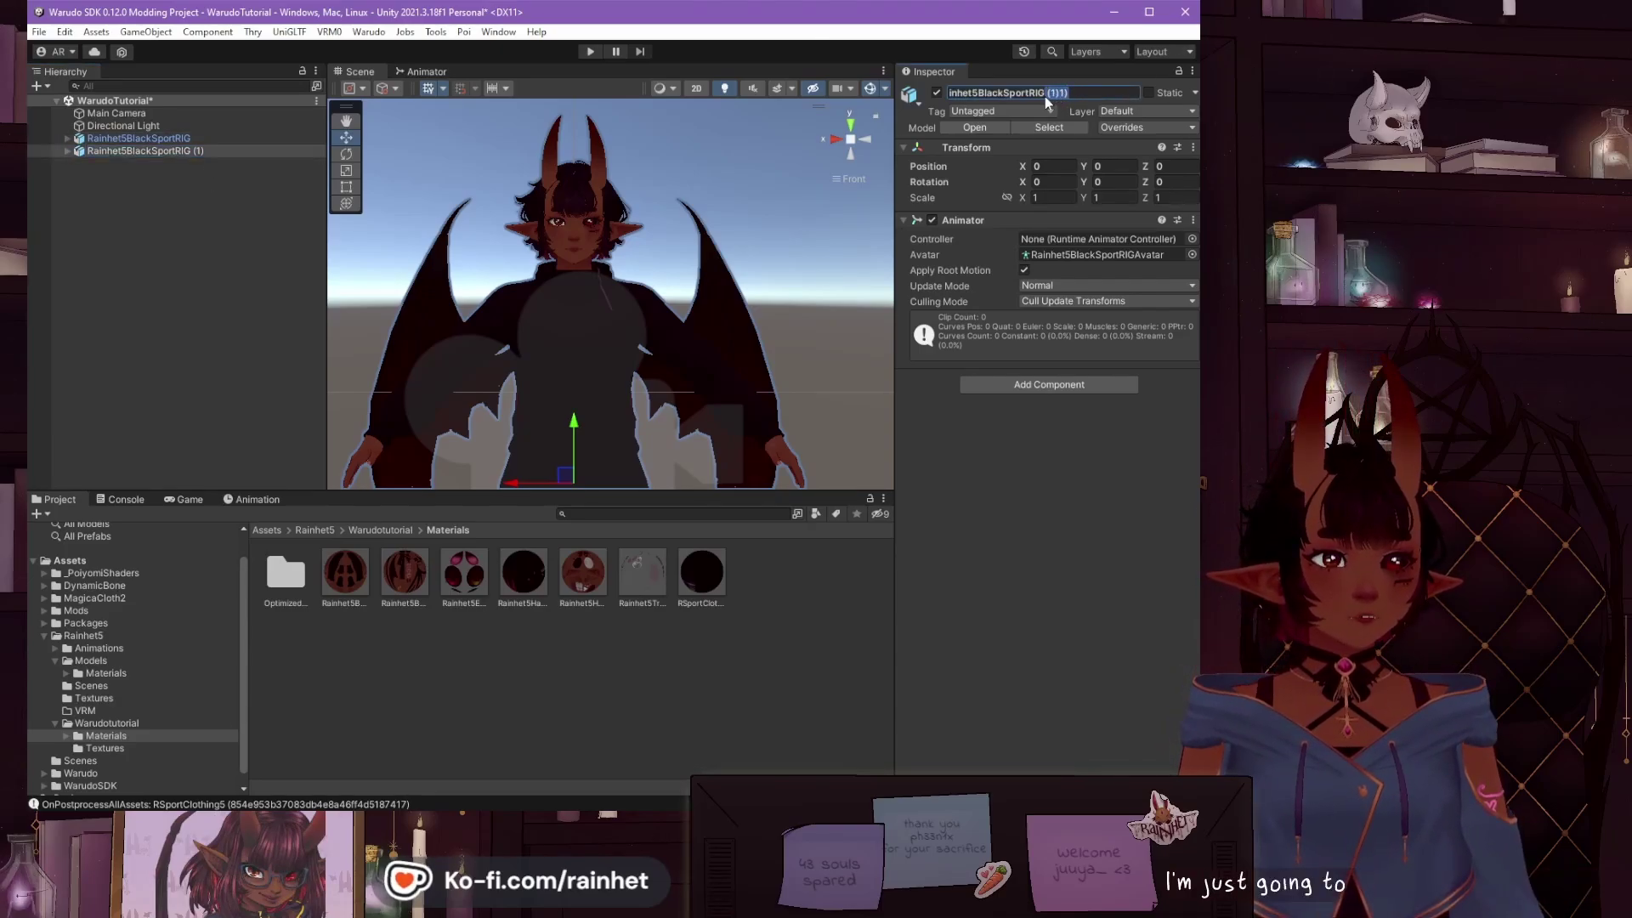
text(Copy)
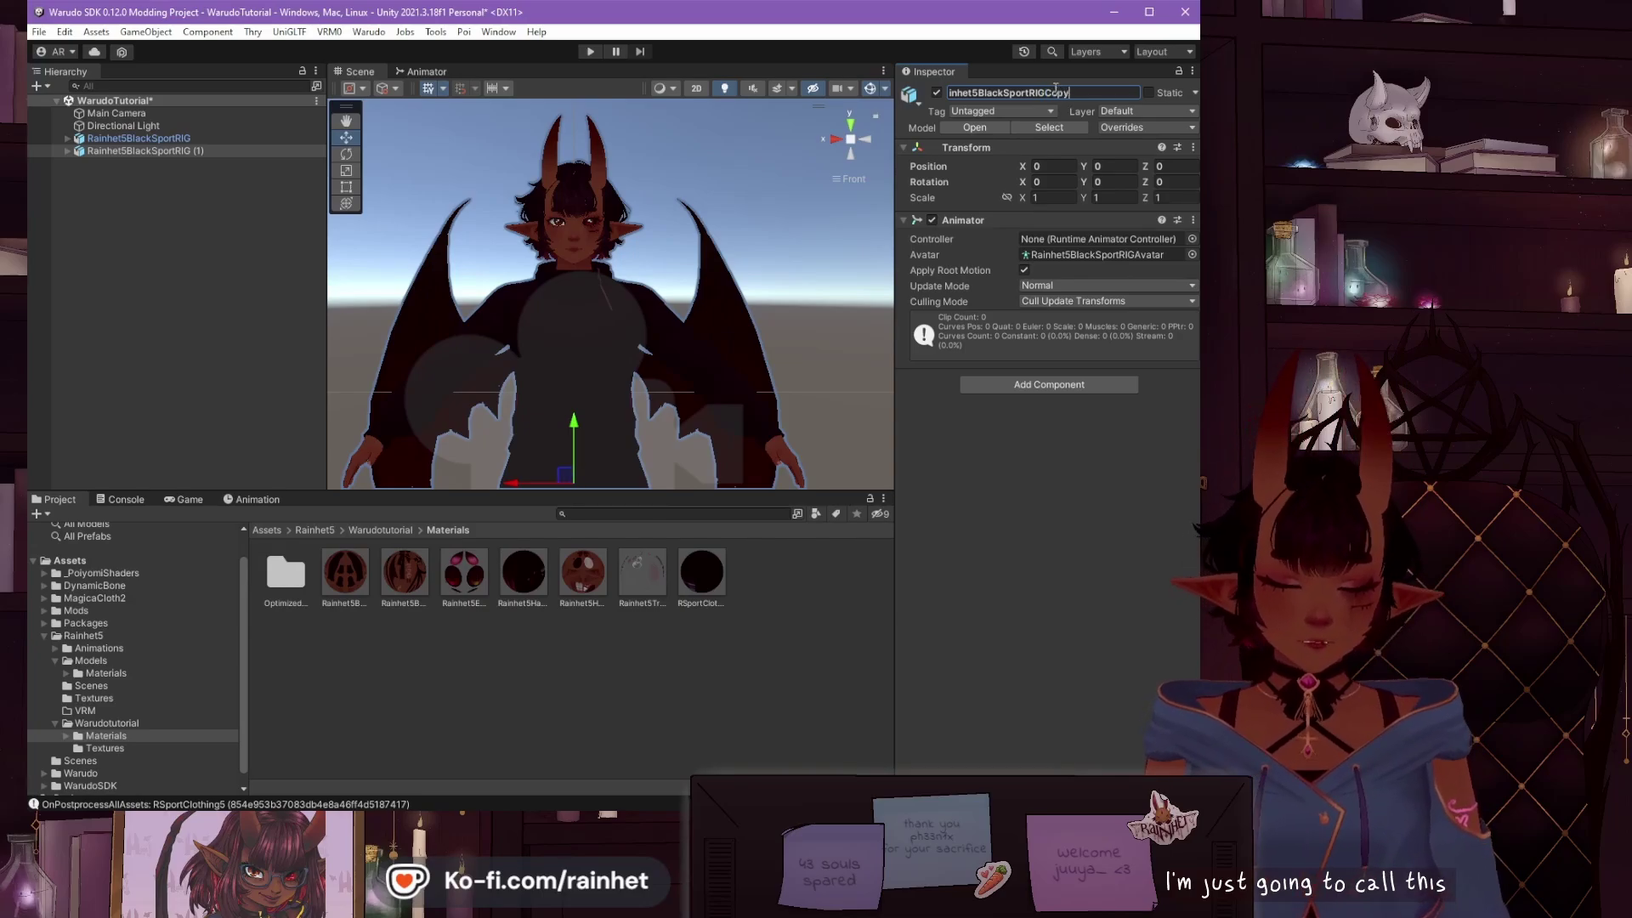
click(136, 139)
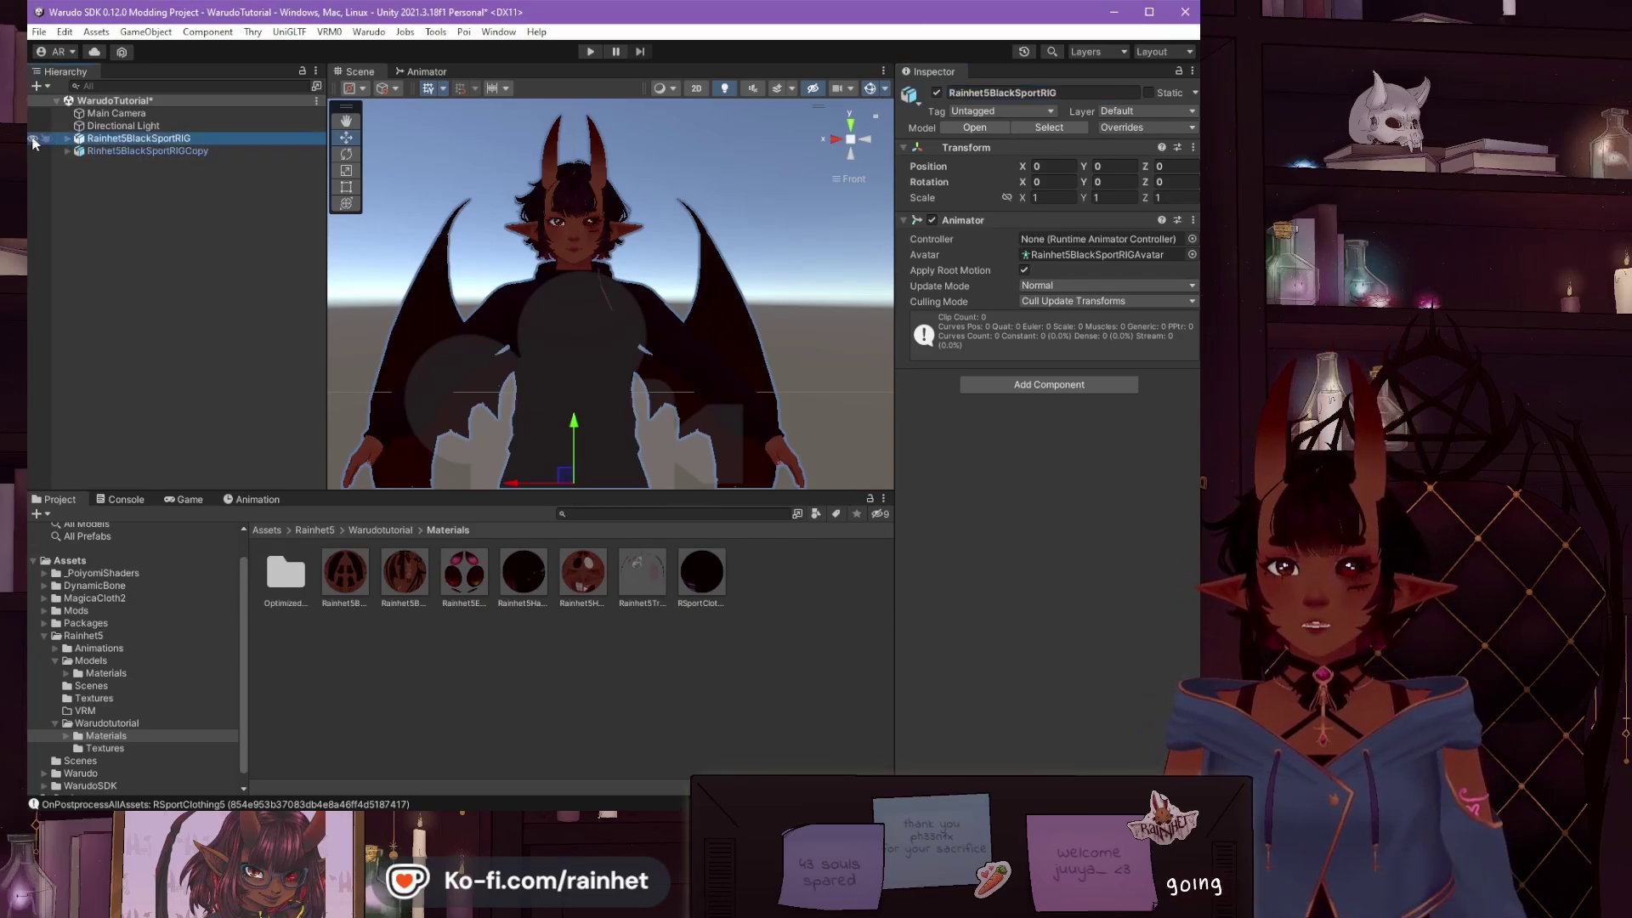
click(140, 151)
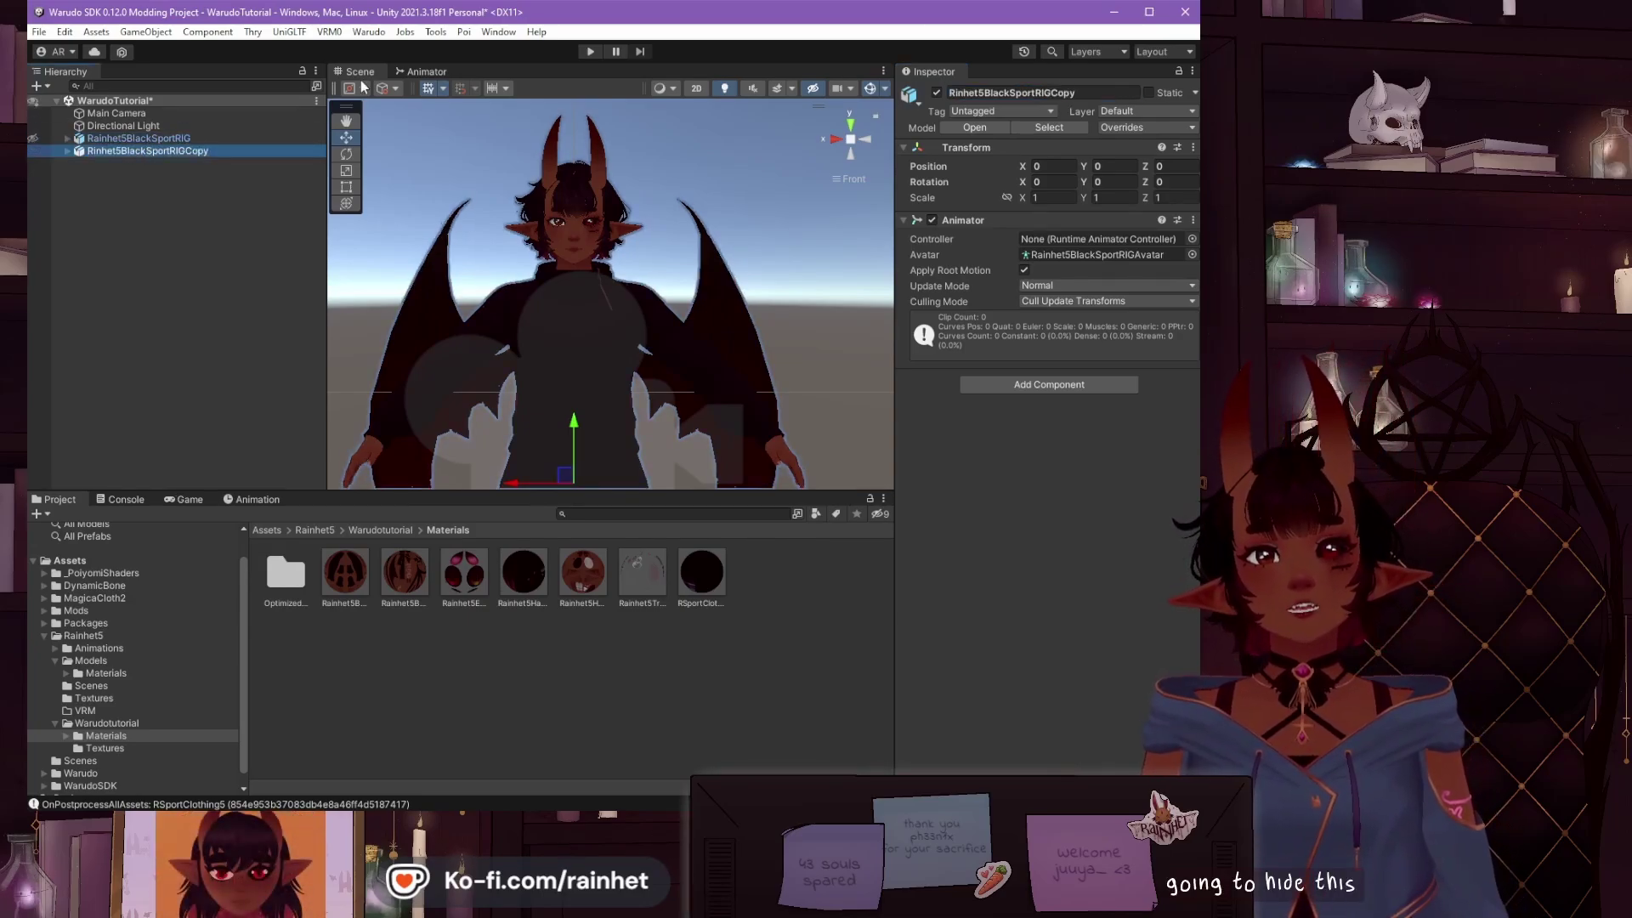
Step: Freeze the copied rig into a normalized T-pose using VRM0 > Freeze T-Pose
click(336, 34)
mouse_move(369, 32)
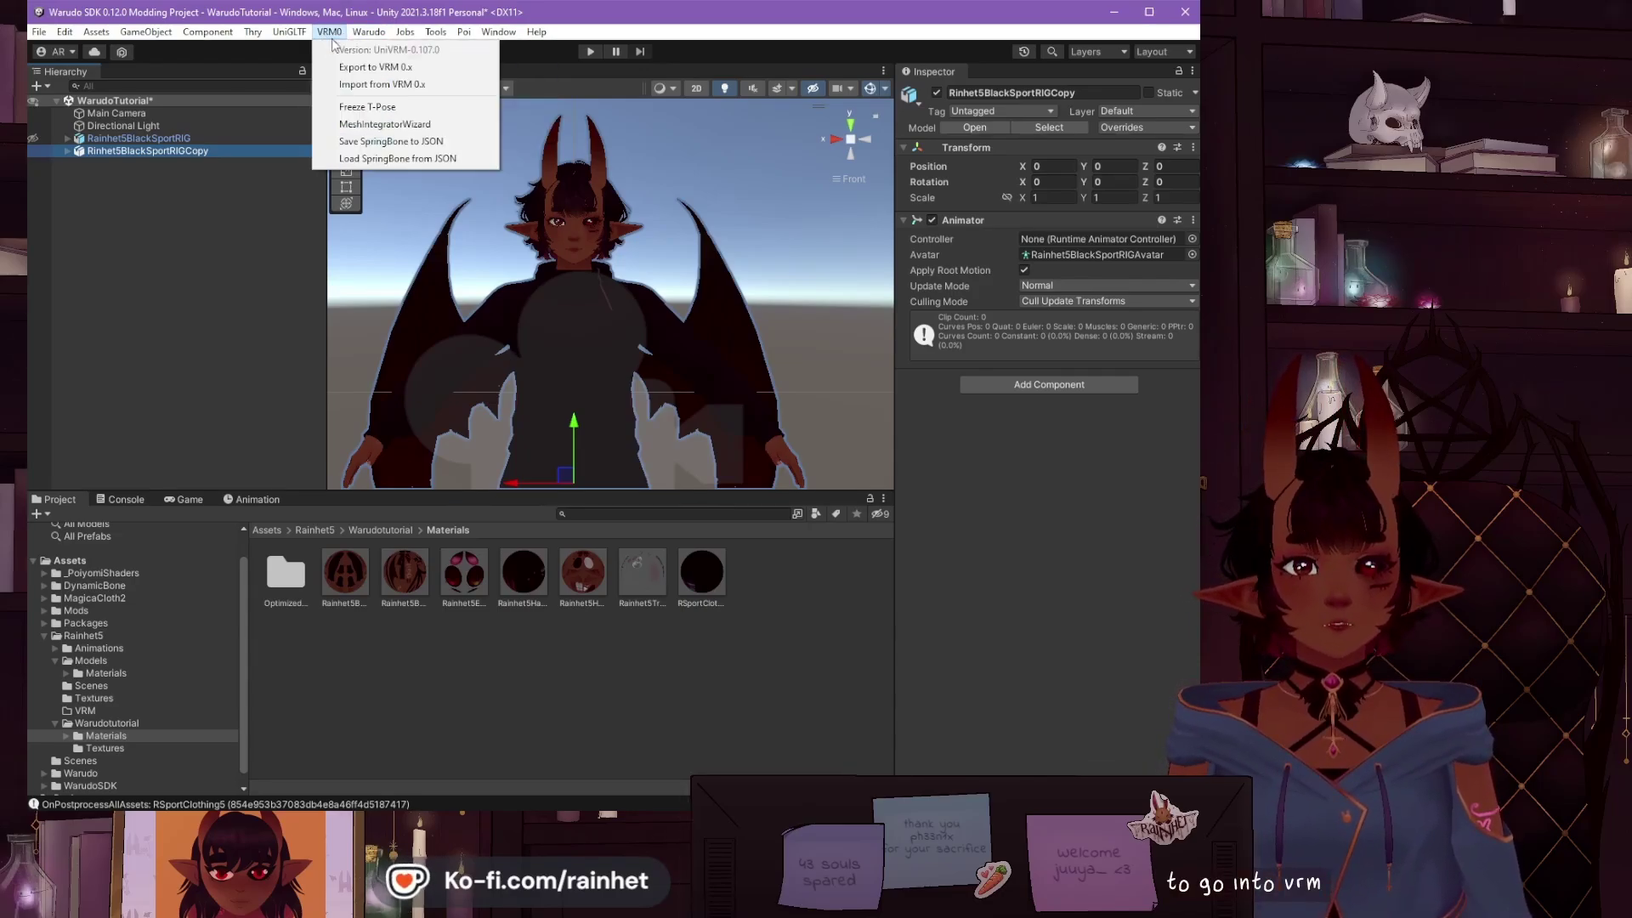
click(378, 107)
scroll(636, 239, down, 5)
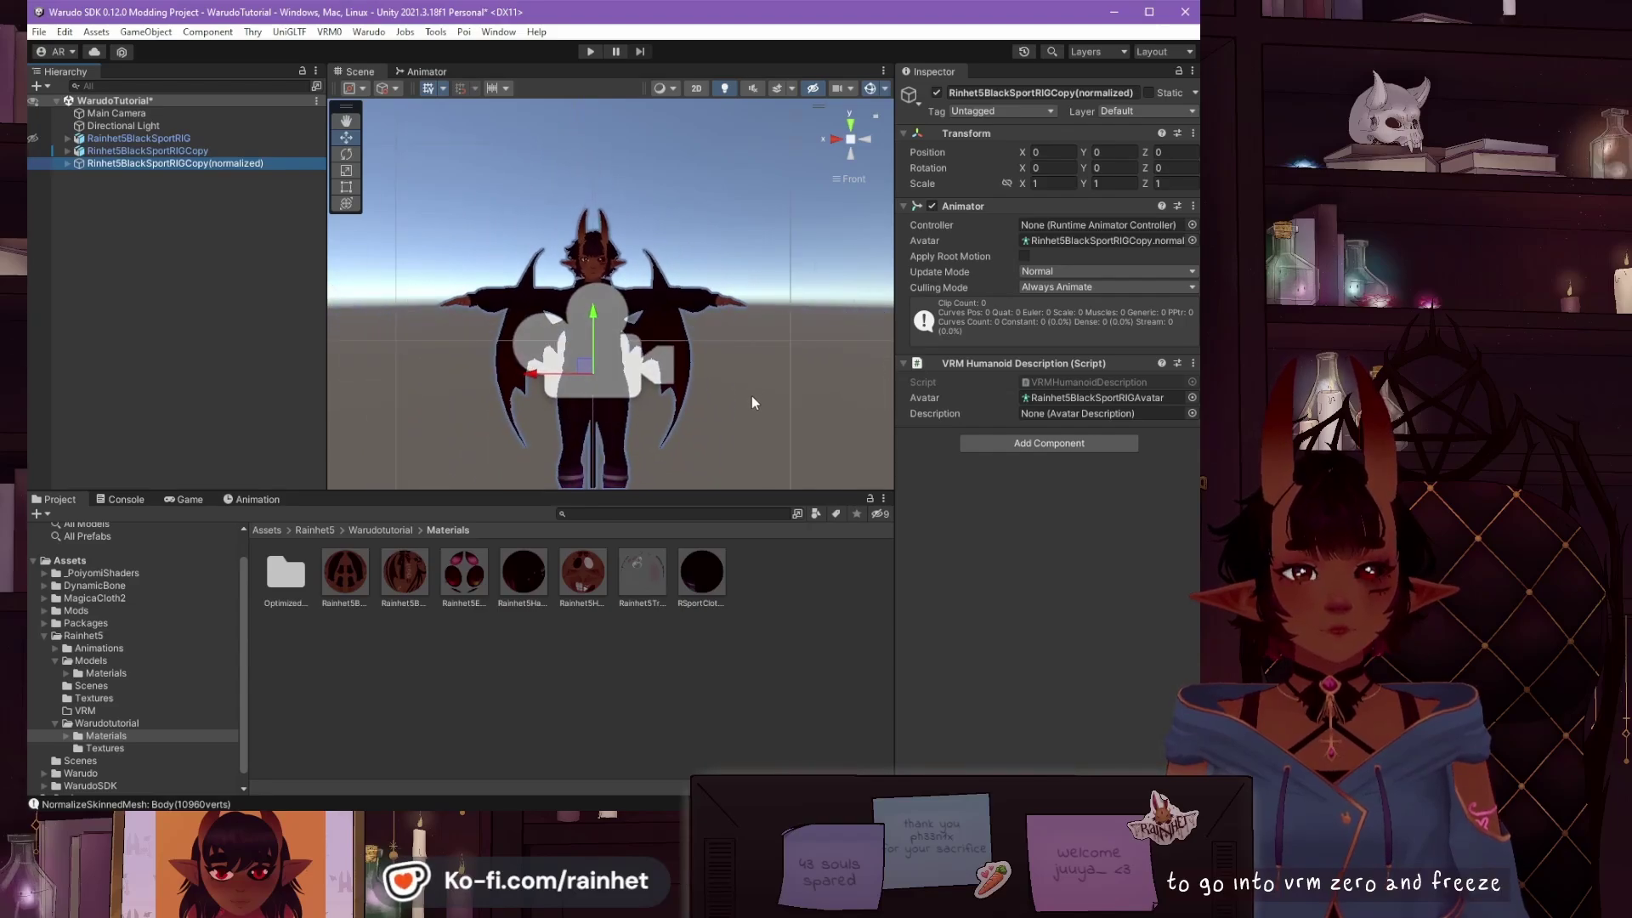
middle_drag(751, 395, 733, 323)
alt+drag(733, 323, 807, 307)
click(170, 163)
scroll(507, 306, up, 2)
Step: Save the scene and show the Warudotutorial folder's contents
right_click(177, 101)
click(217, 137)
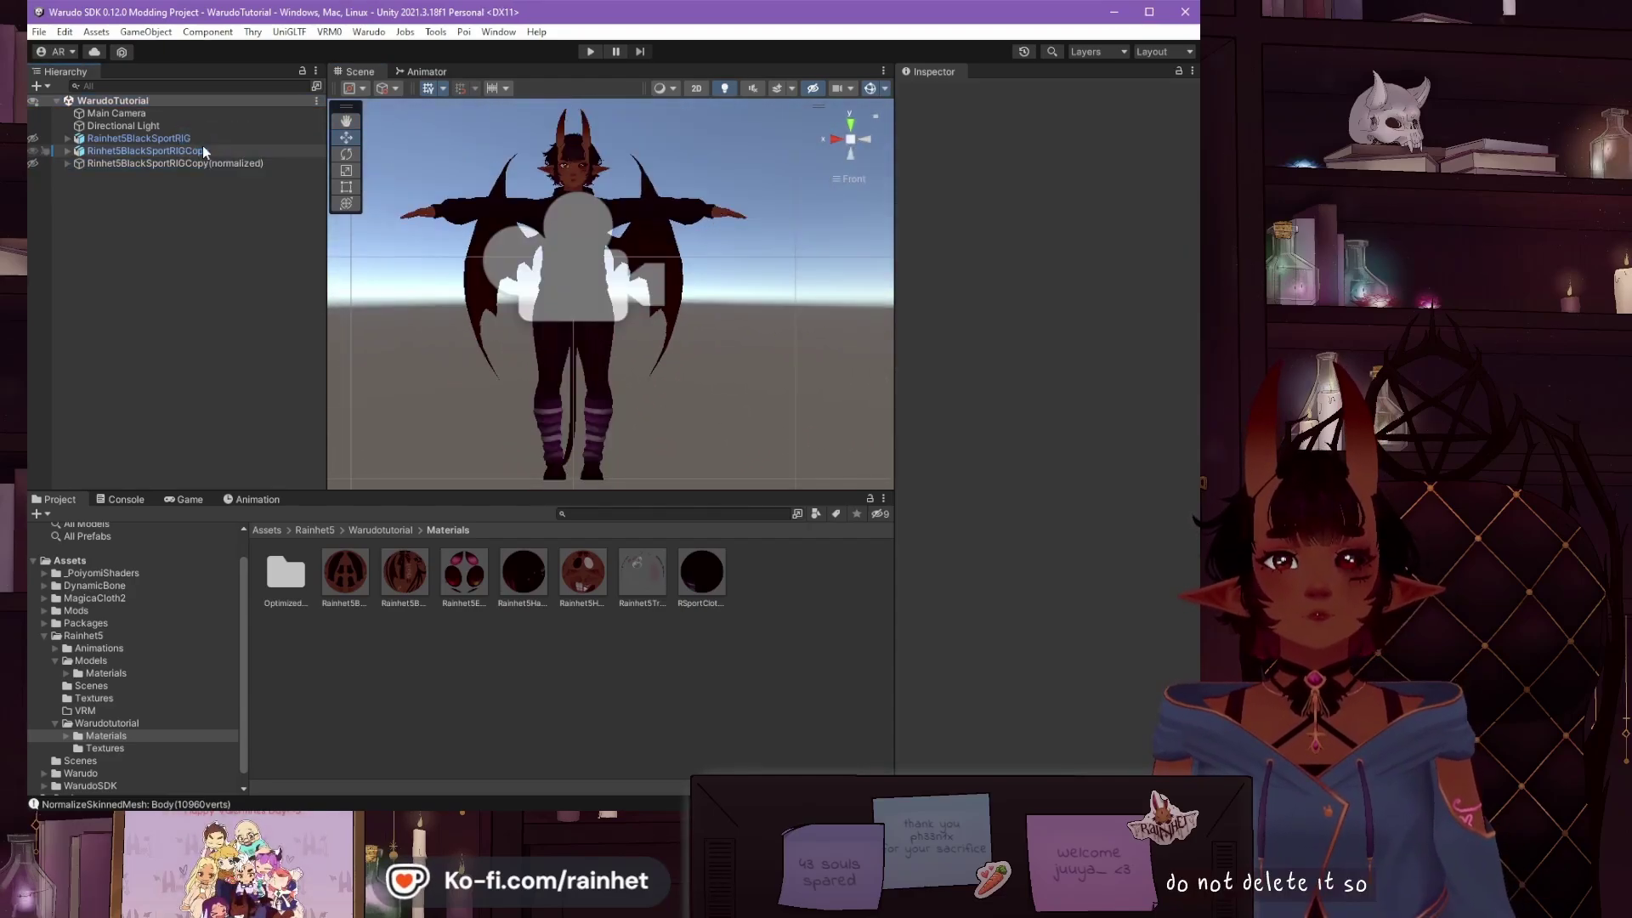
click(180, 724)
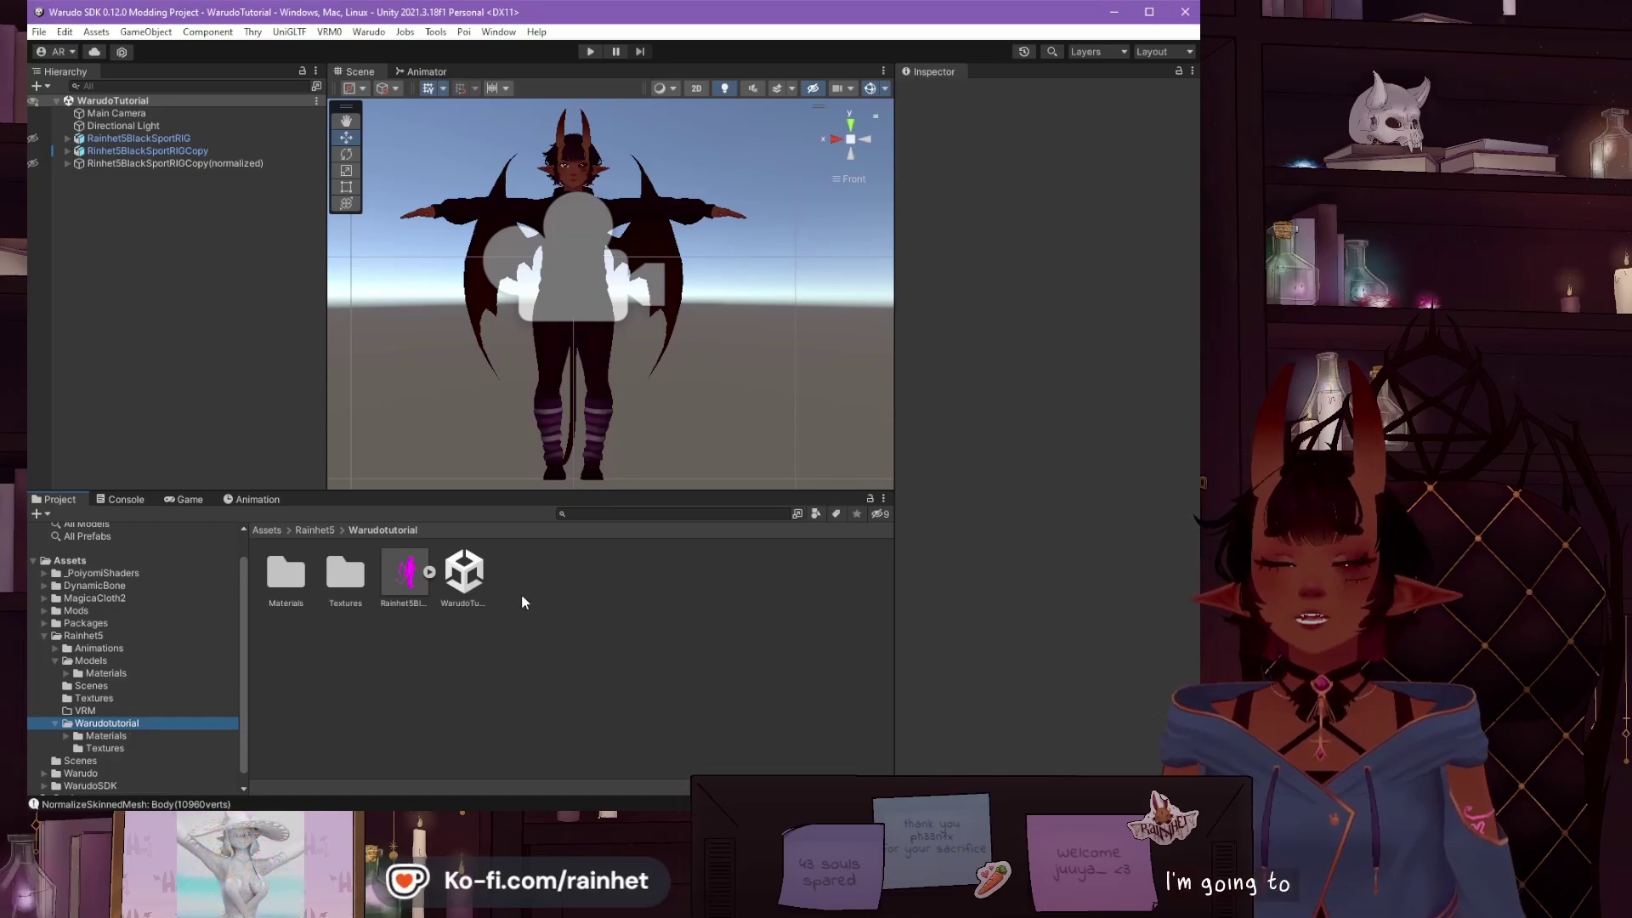
Step: Set up the selected avatar as the RSport character mod via Warudo > Setup Character and confirm
right_click(627, 580)
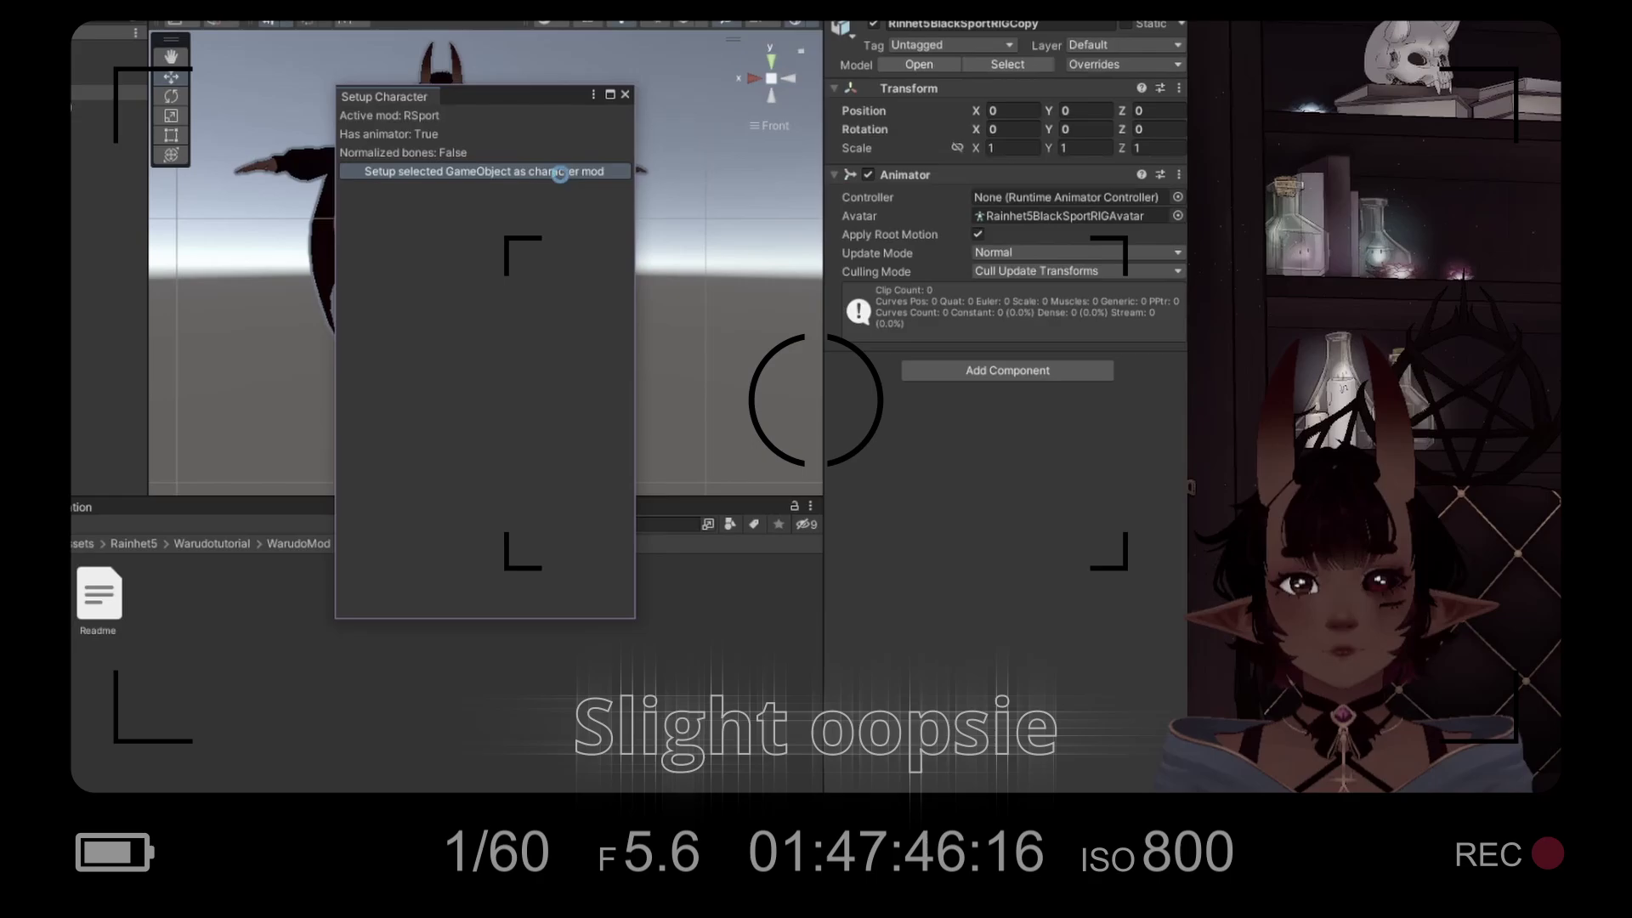
click(559, 172)
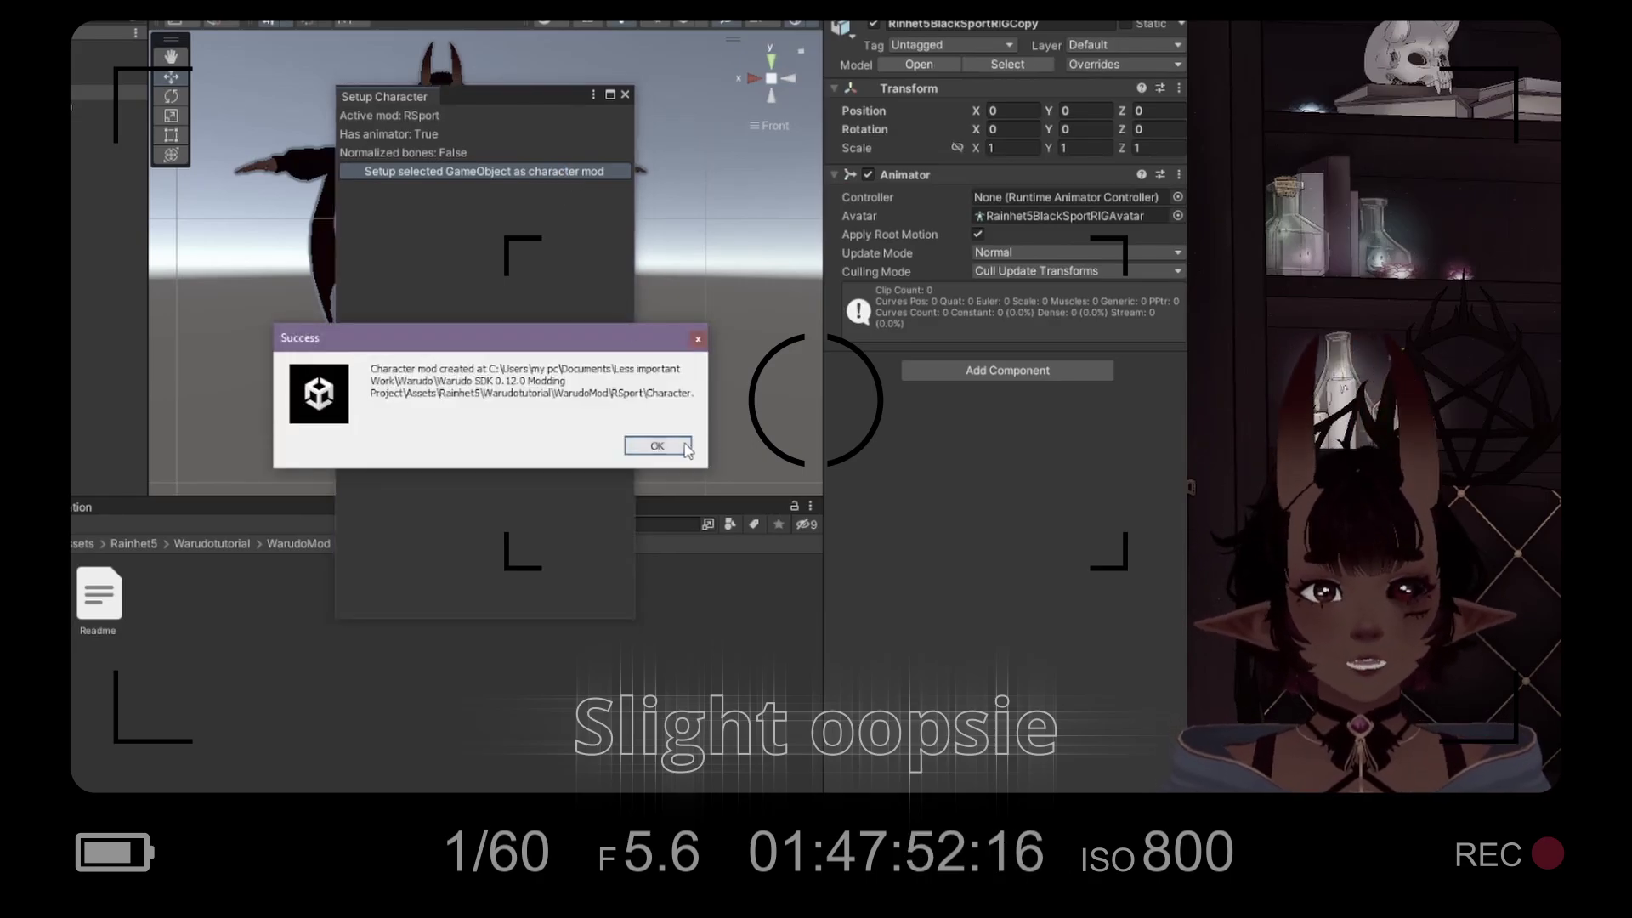
click(658, 445)
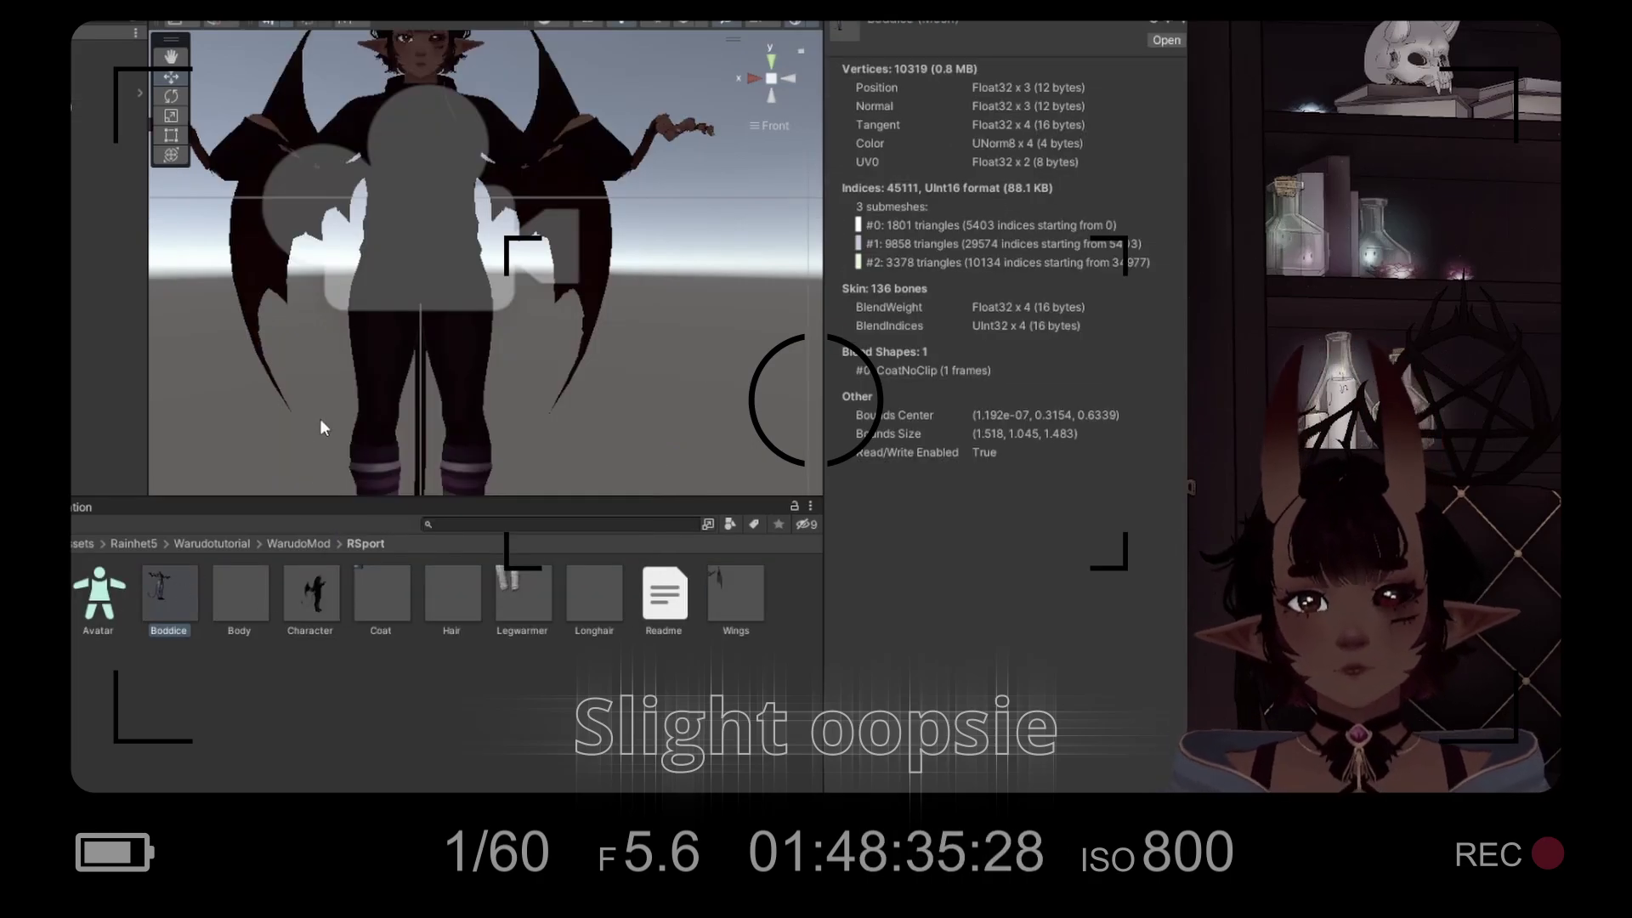
alt+drag(320, 418, 886, 537)
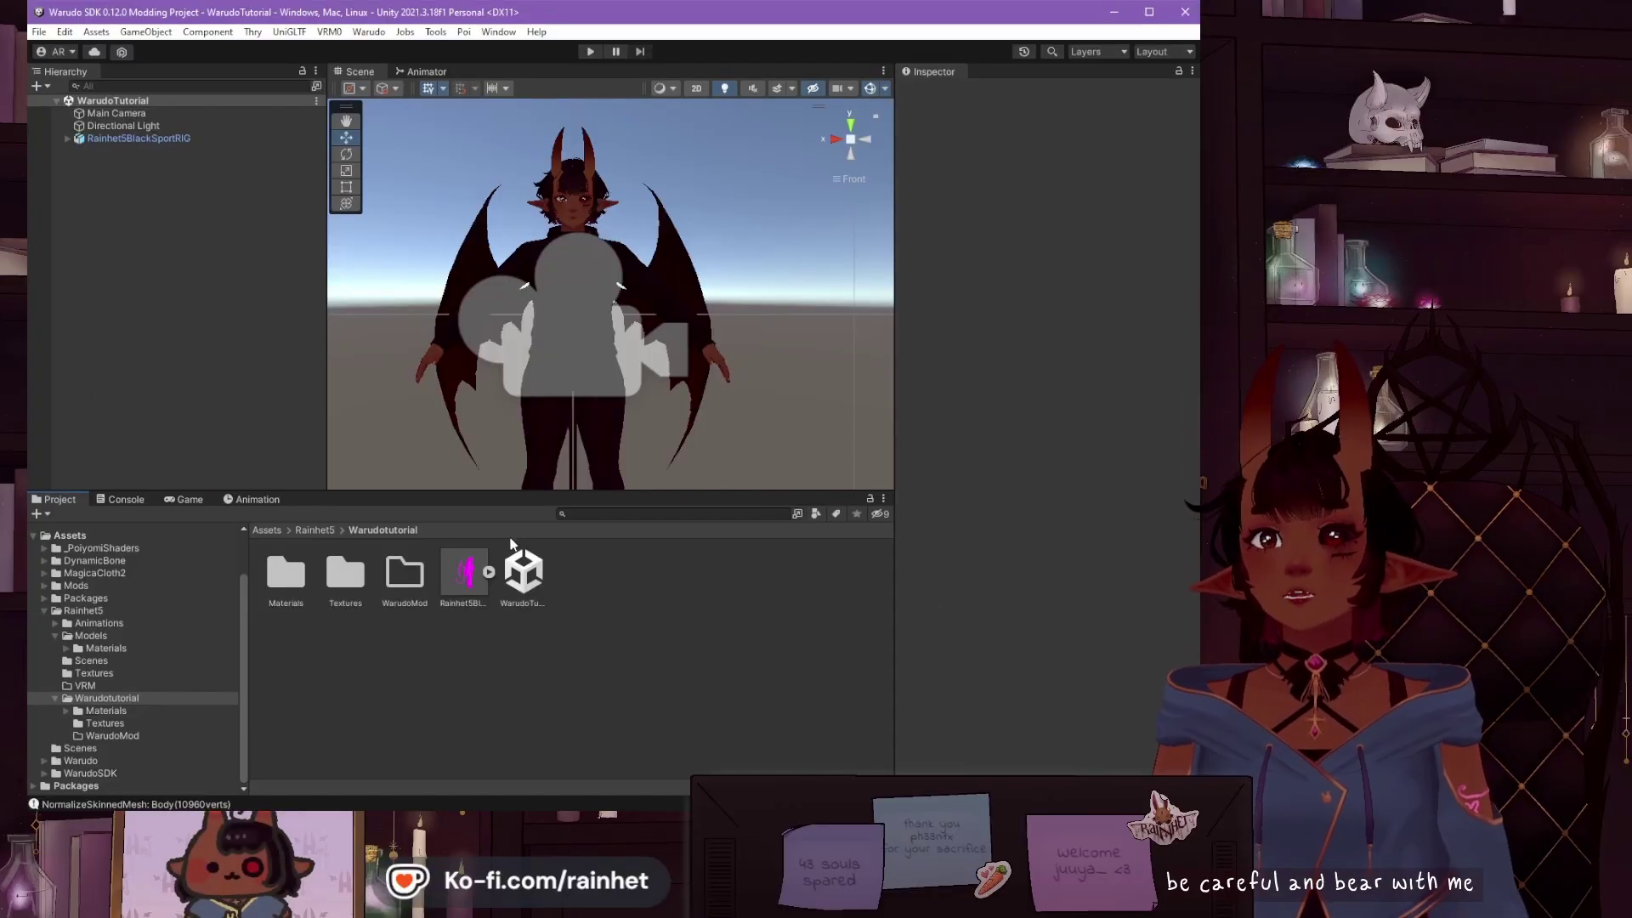
Step: Duplicate the Rainhet5BlackSportRIG avatar with Ctrl+D, creating Rainhet5BlackSportRIG (1)
click(404, 576)
double_click(404, 578)
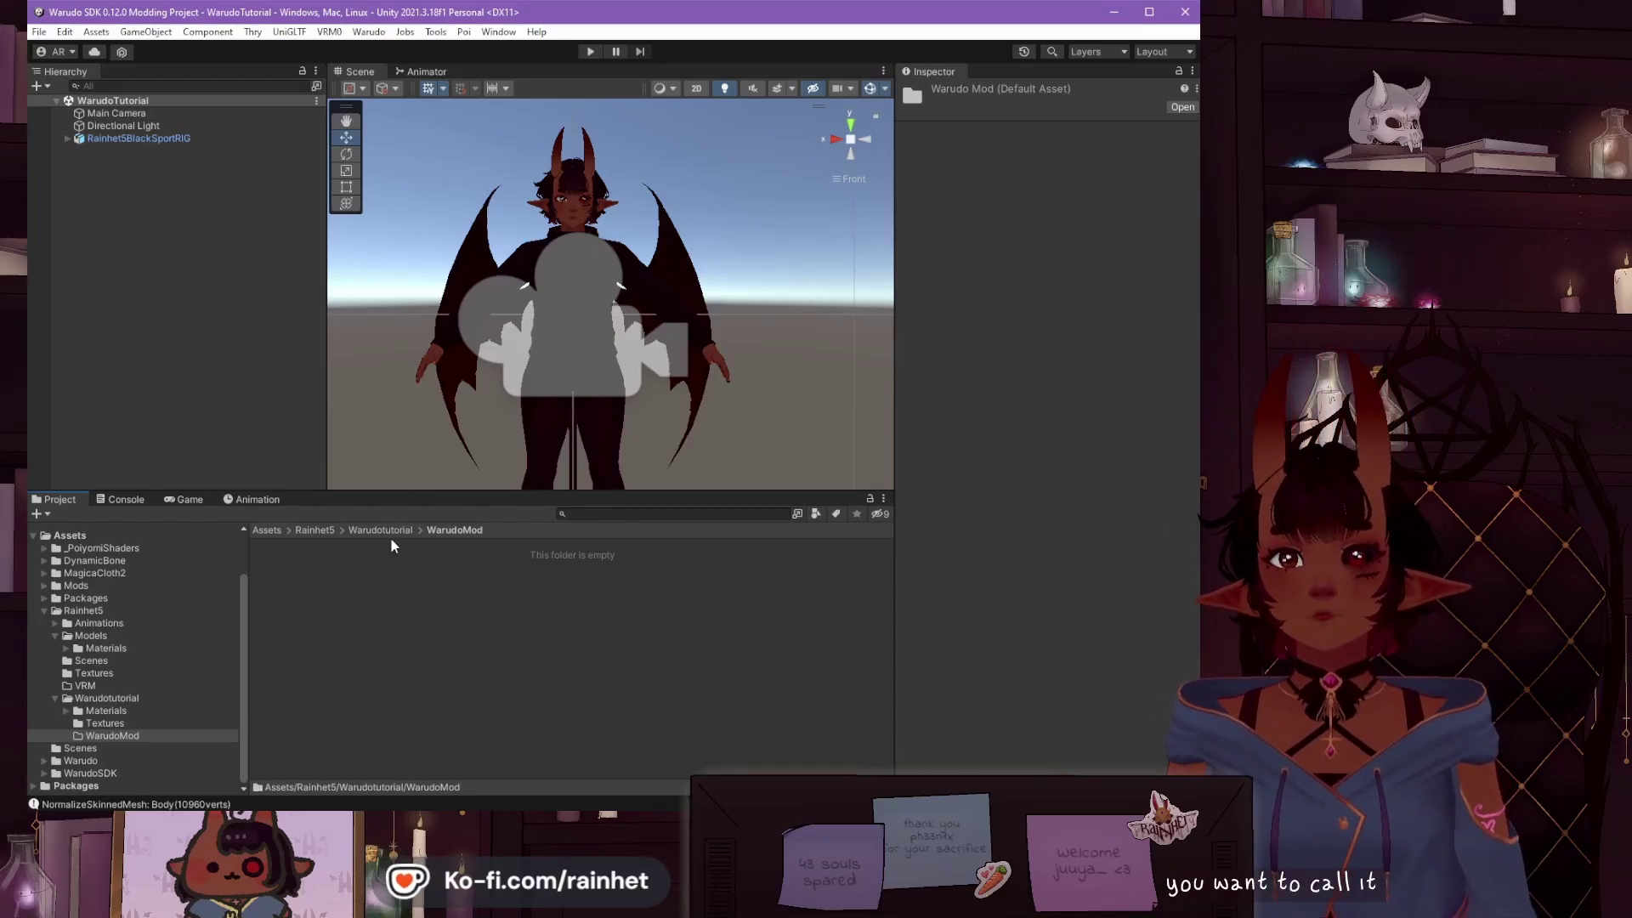
click(182, 141)
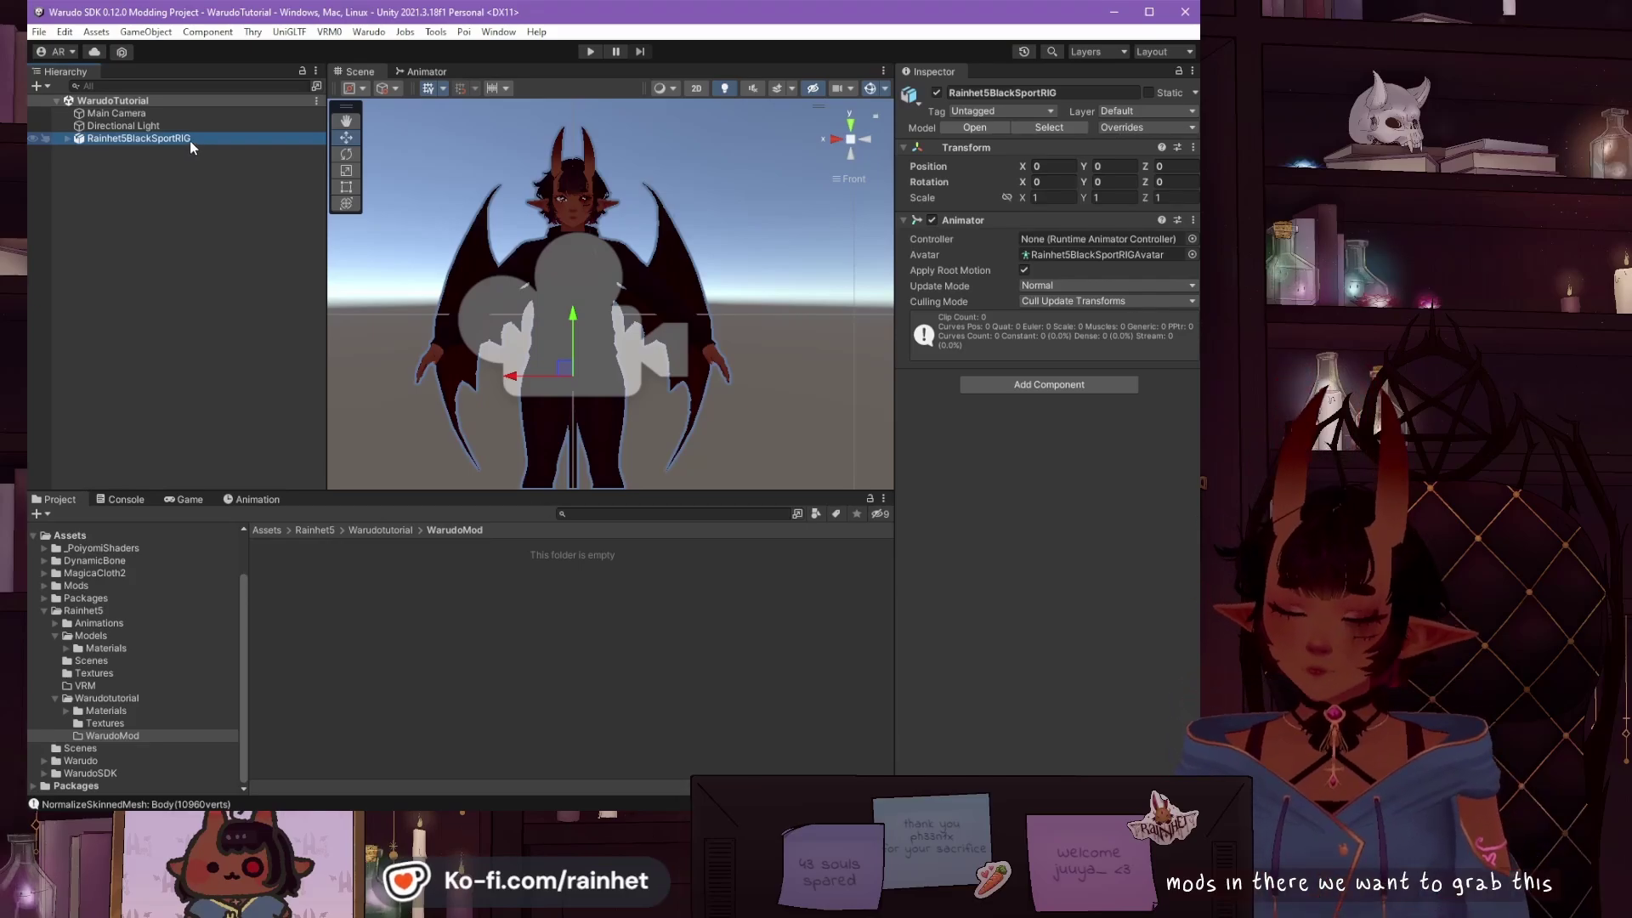
key(ctrl+d)
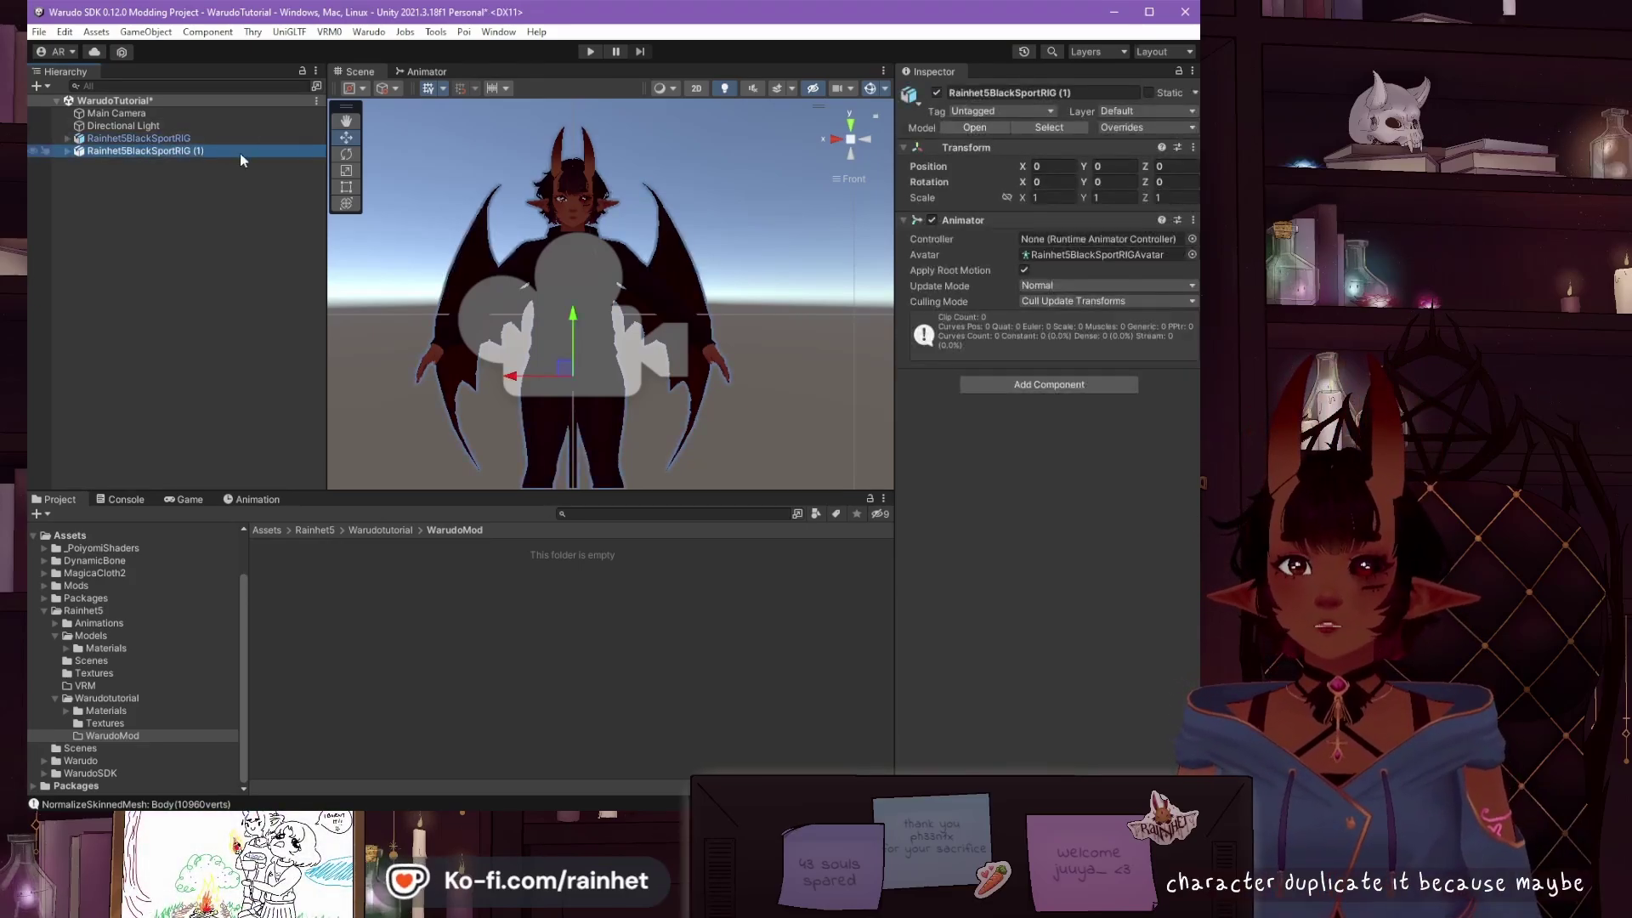
click(238, 151)
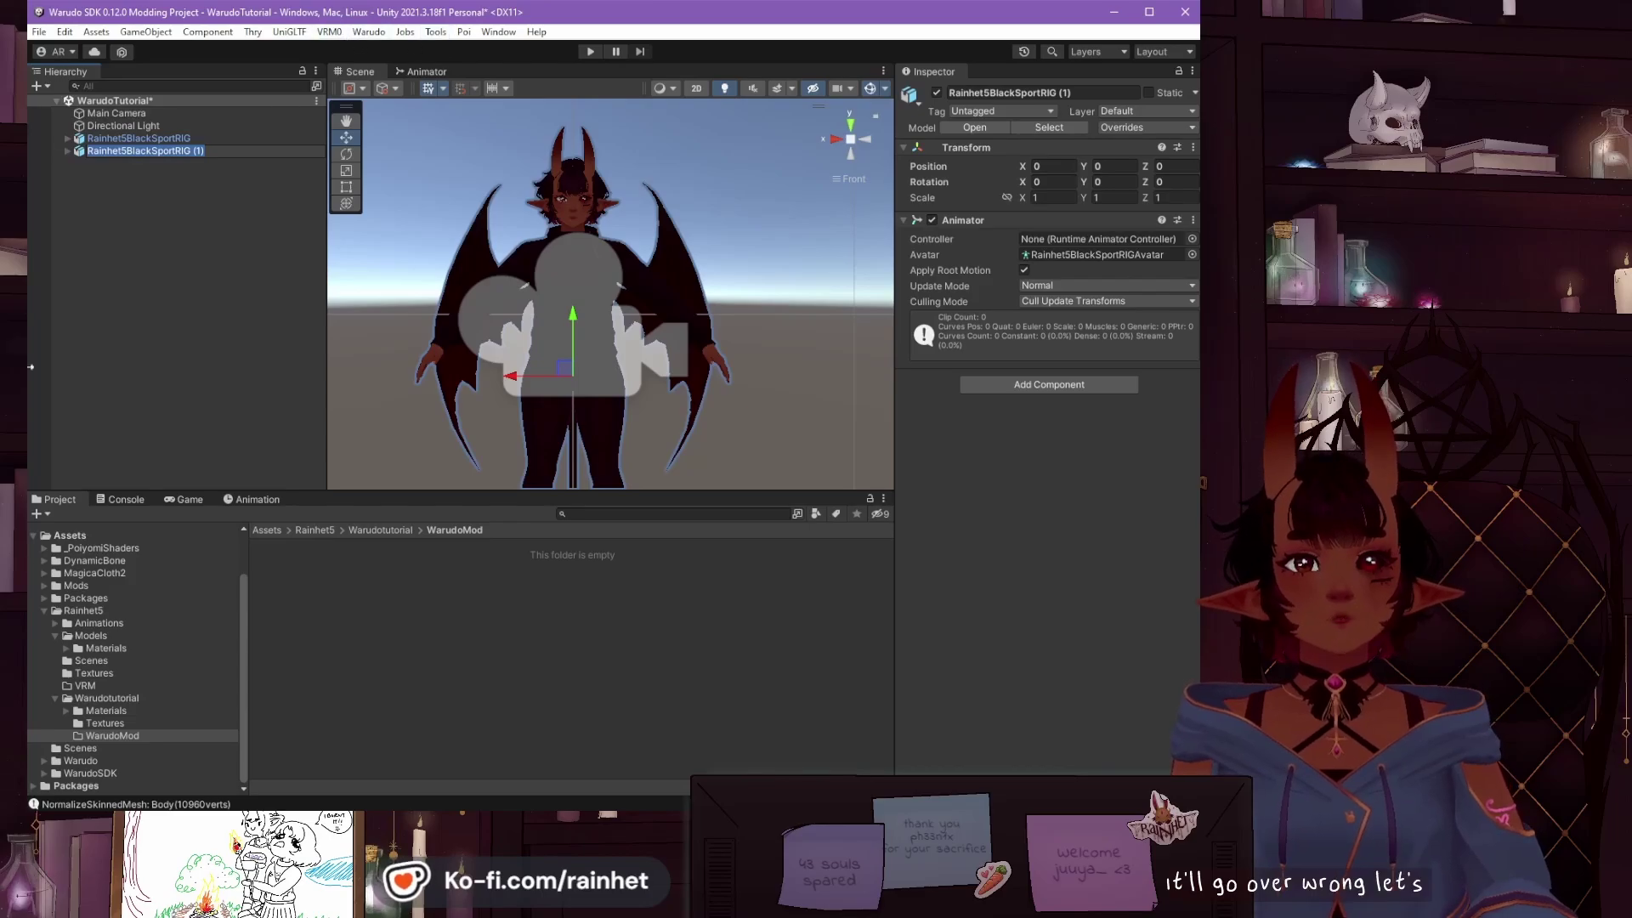
Step: Freeze the copy with VRM0 > Freeze T-Pose and hide the resulting (normalized) object
key(Return)
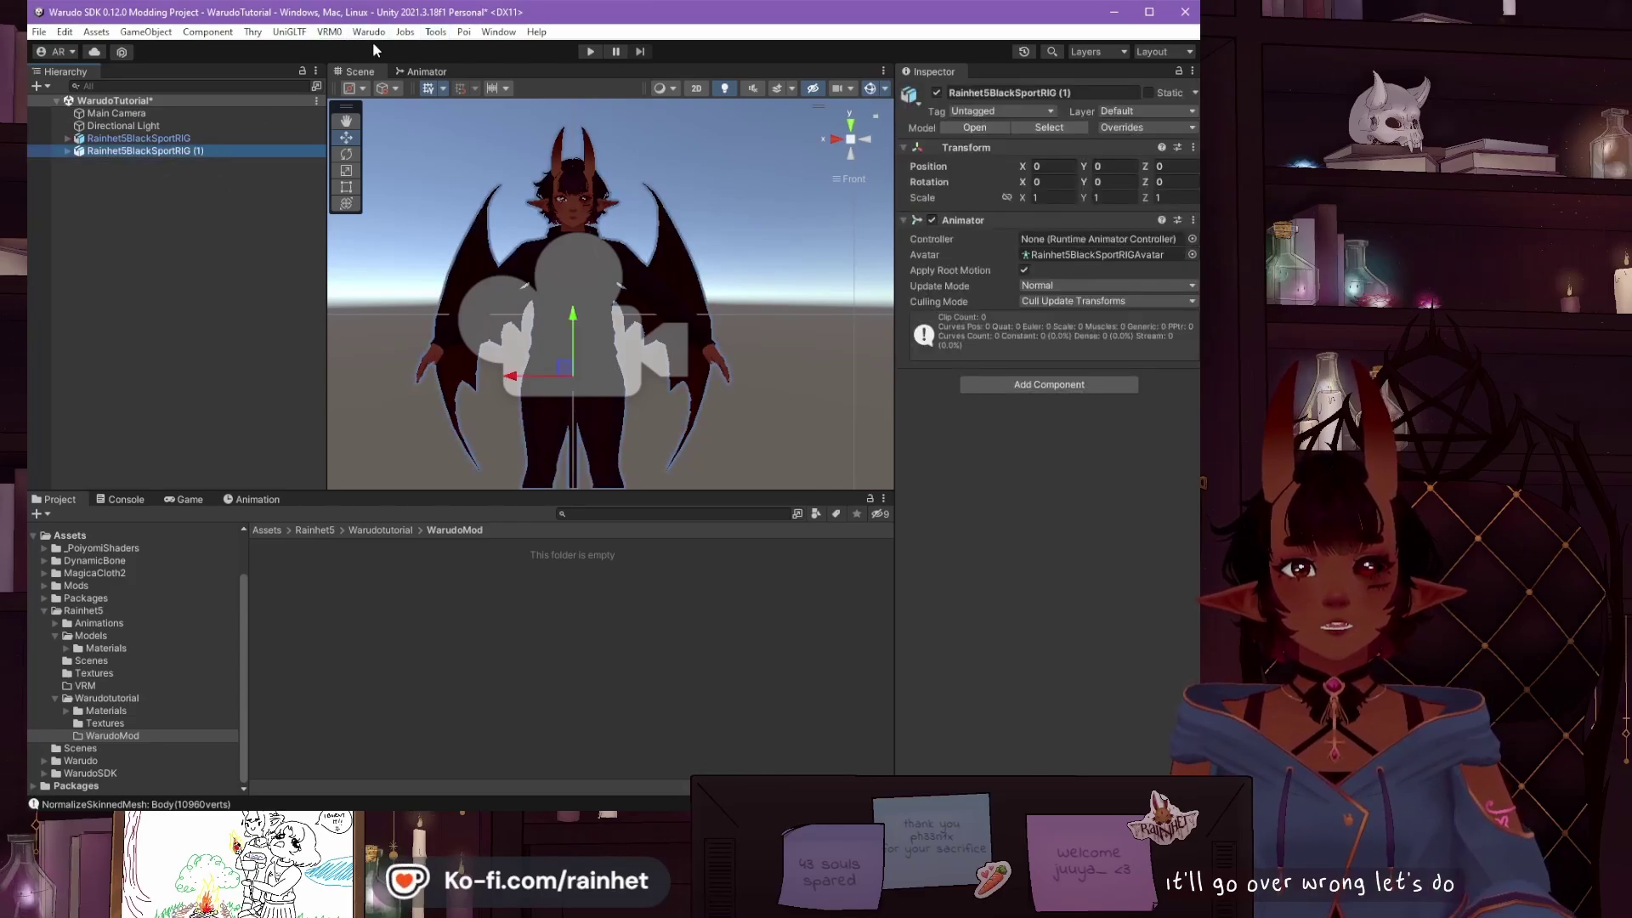
click(329, 32)
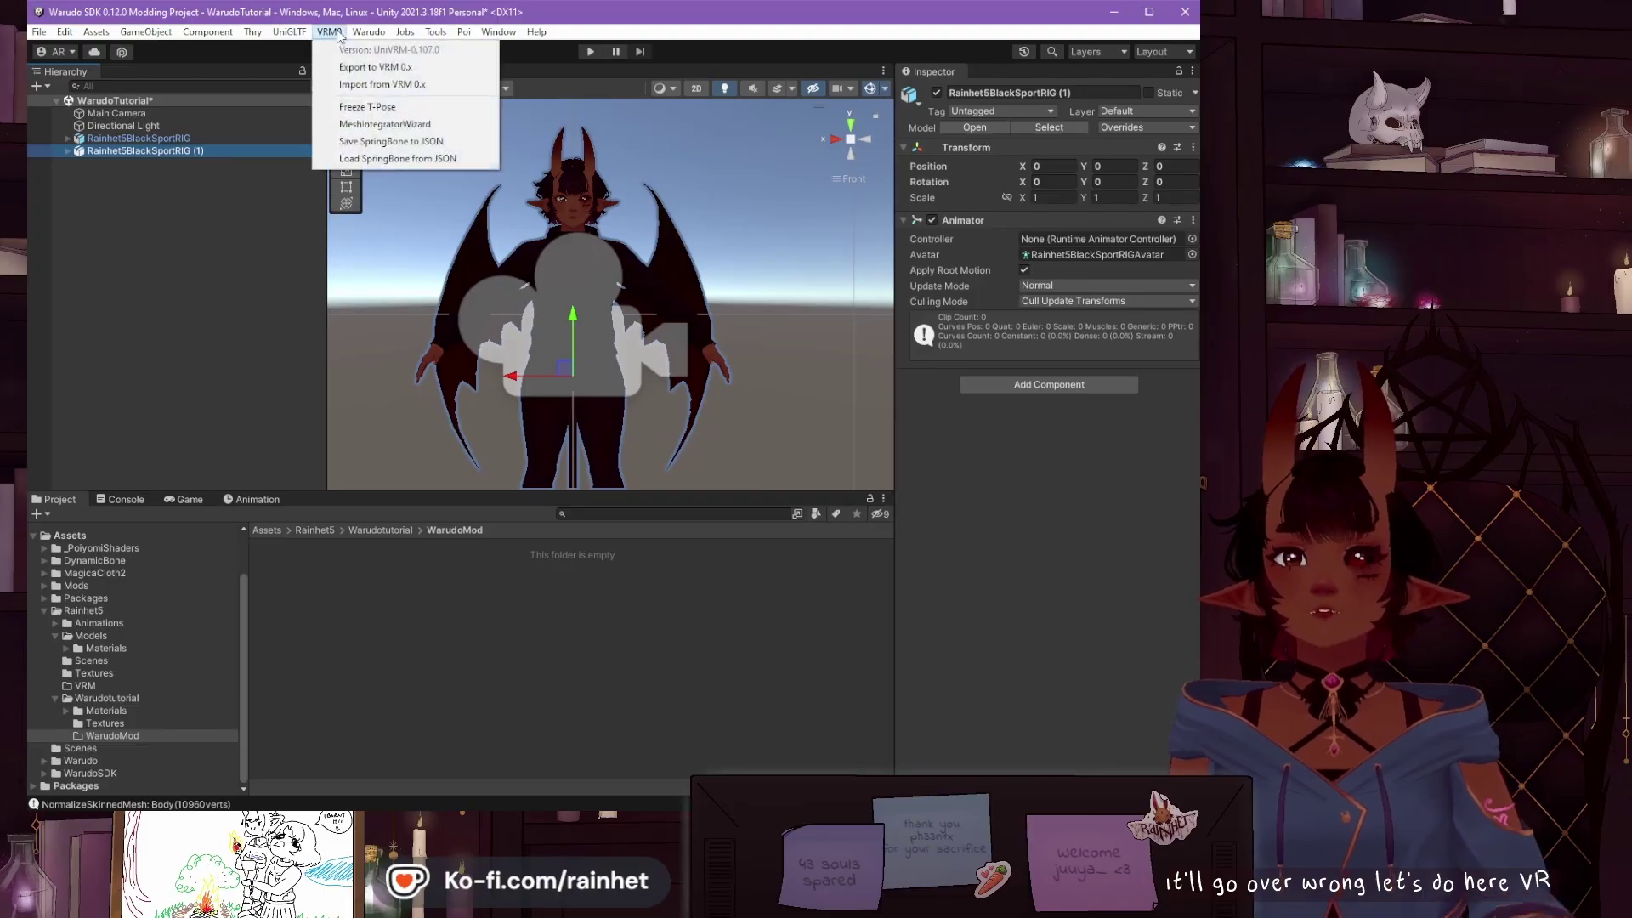
click(439, 107)
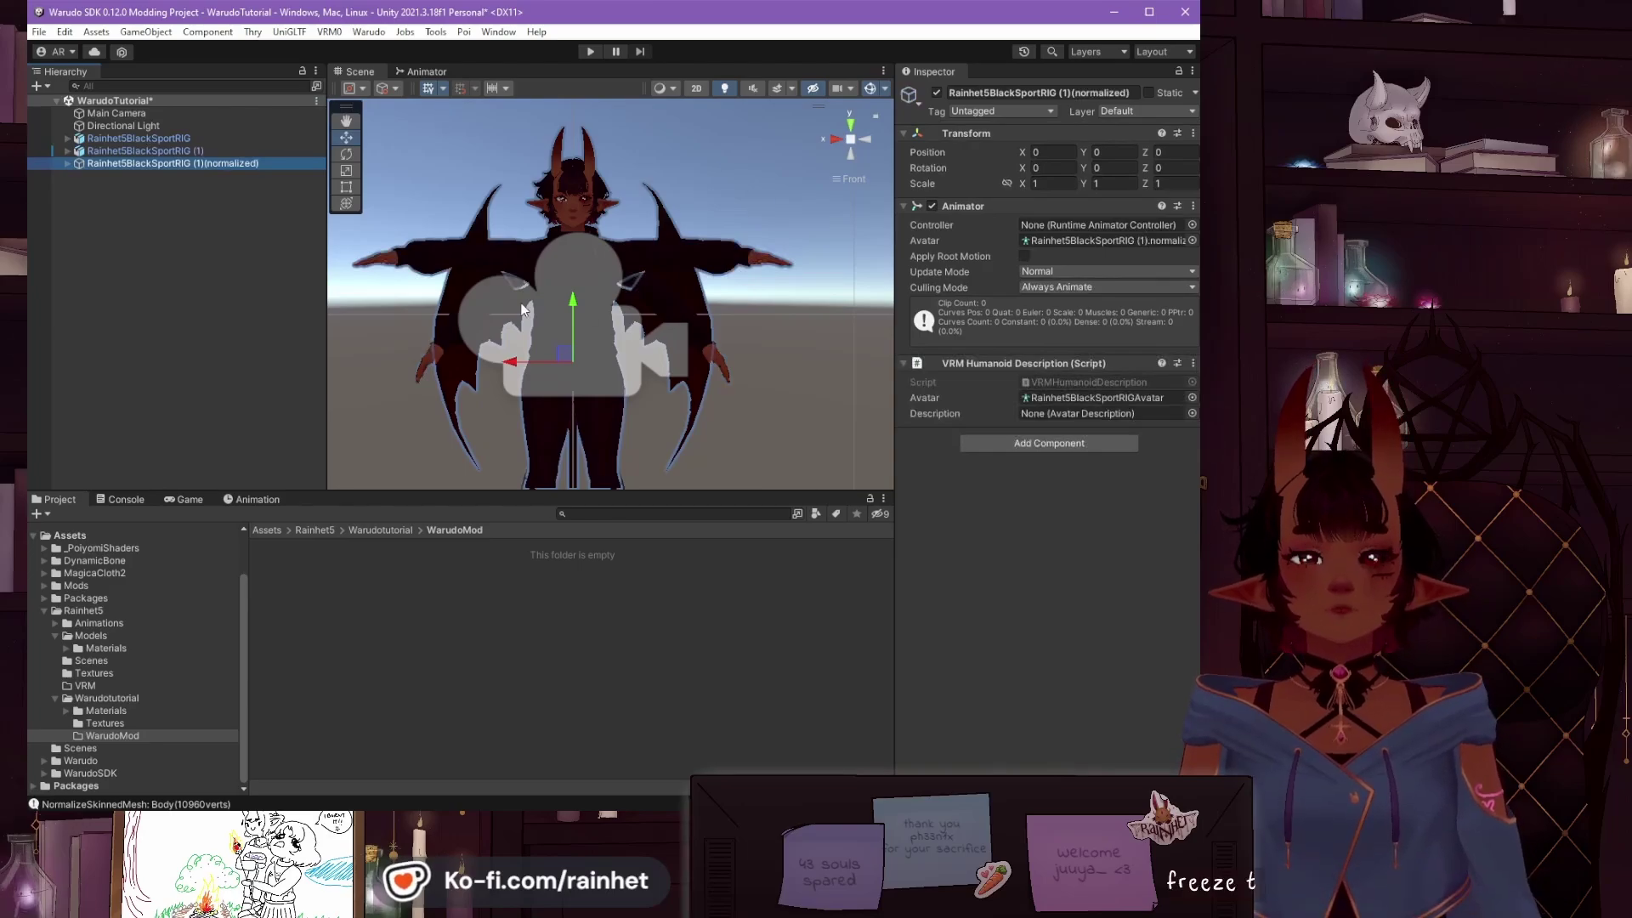
scroll(510, 209, up, 1)
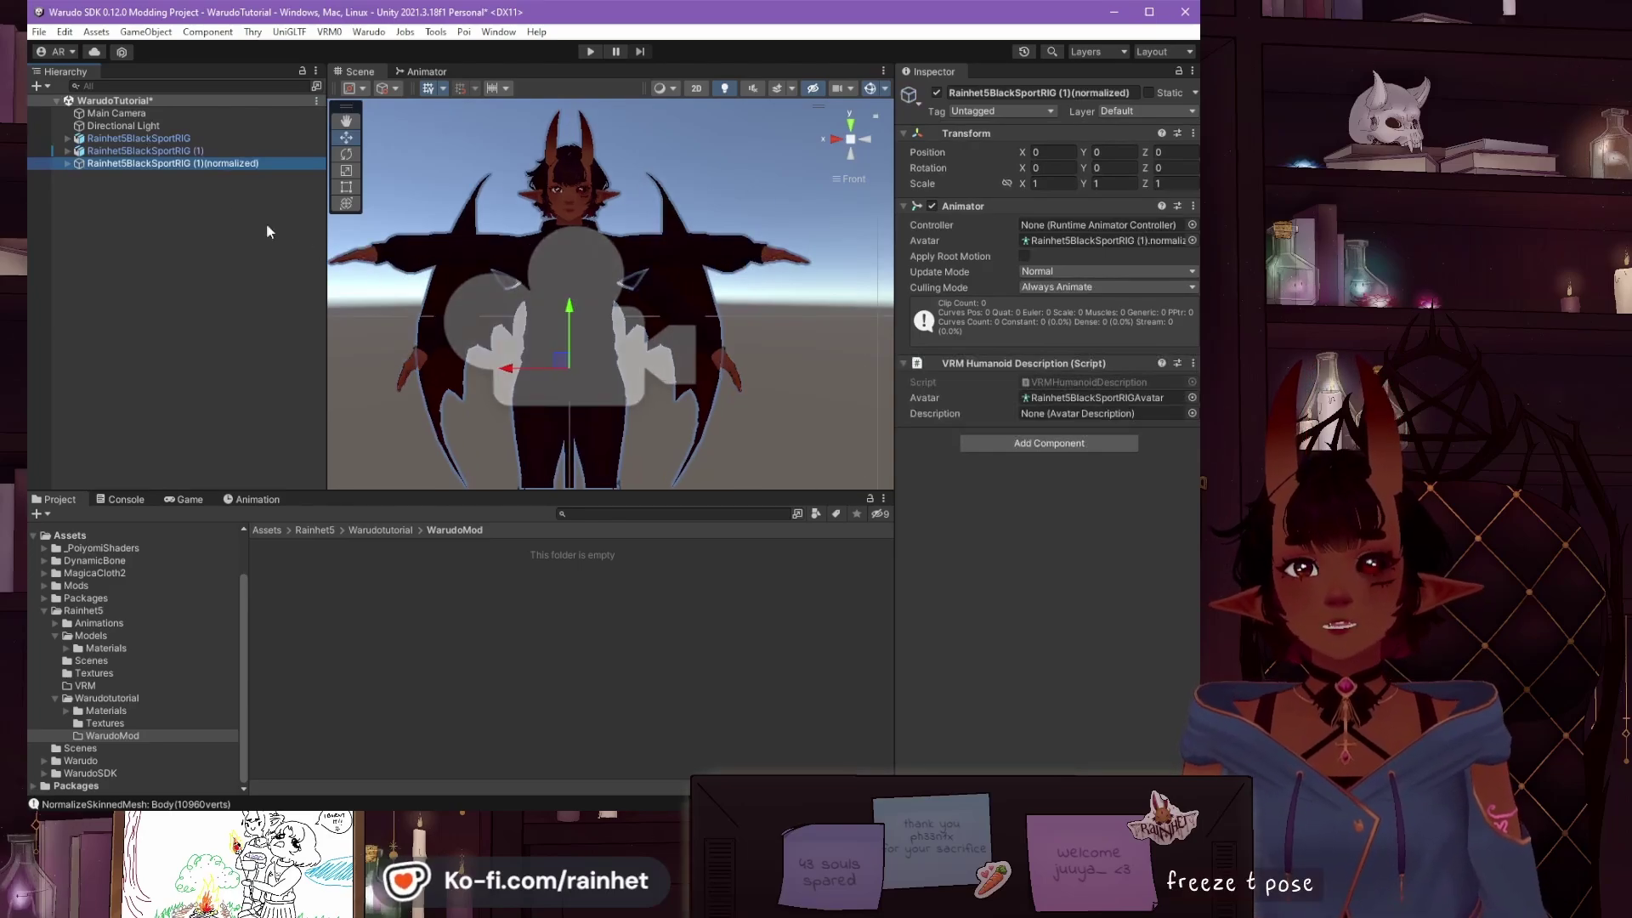
click(34, 163)
Step: Duplicate Rainhet5BlackSportRIG (1) again, keeping the default name Rainhet5BlackSportRIG (2)
click(161, 151)
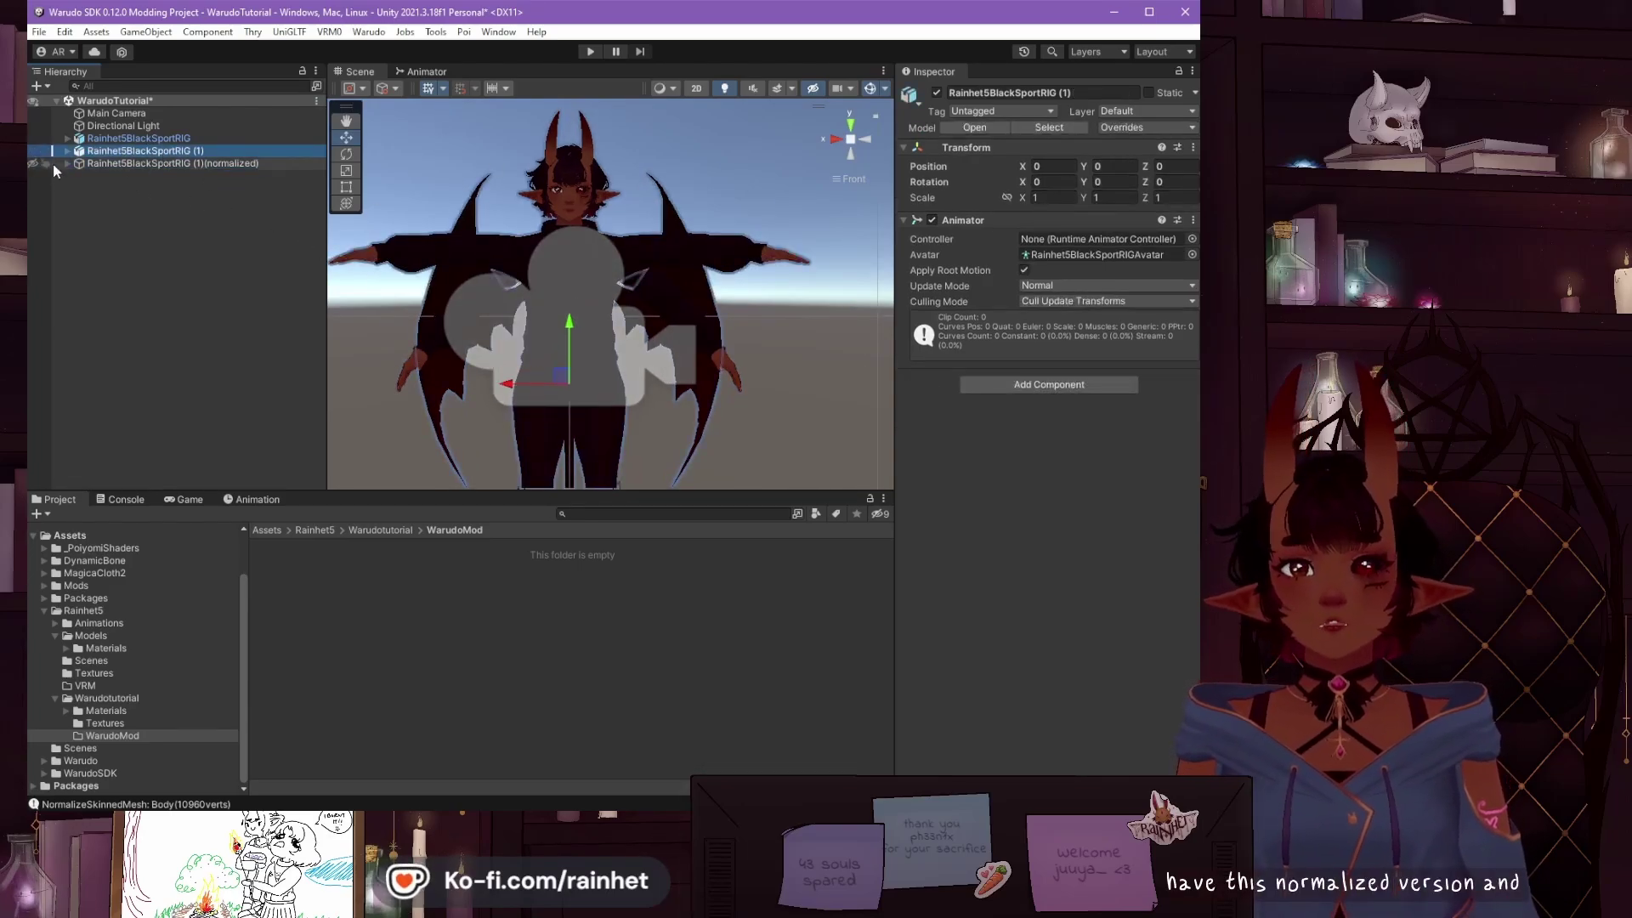
click(220, 149)
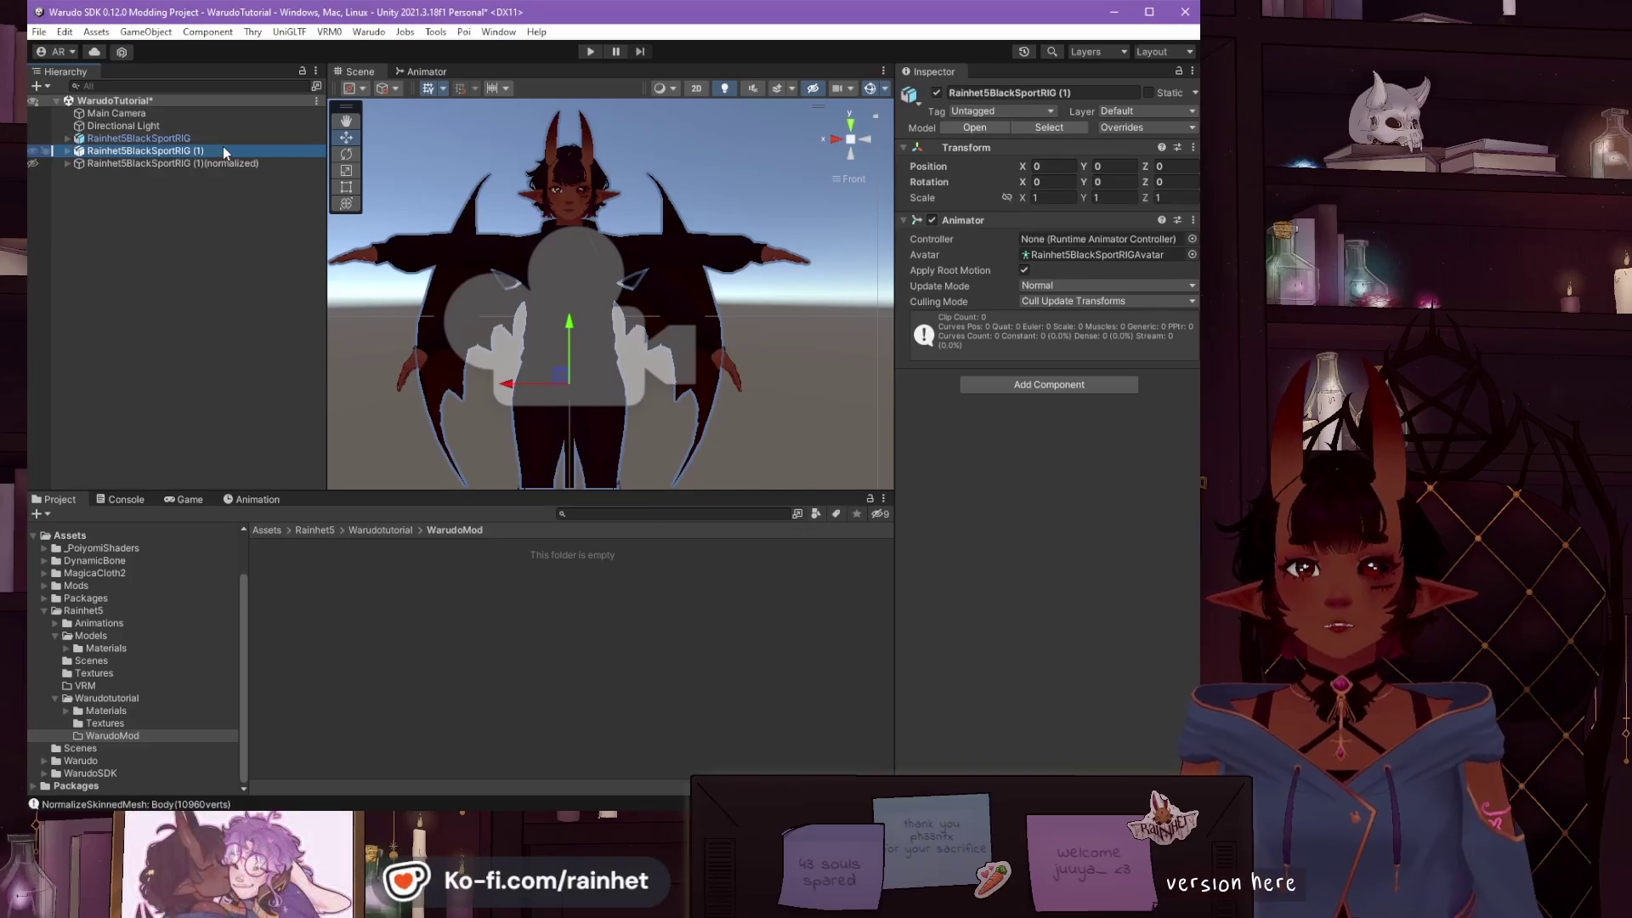
click(177, 216)
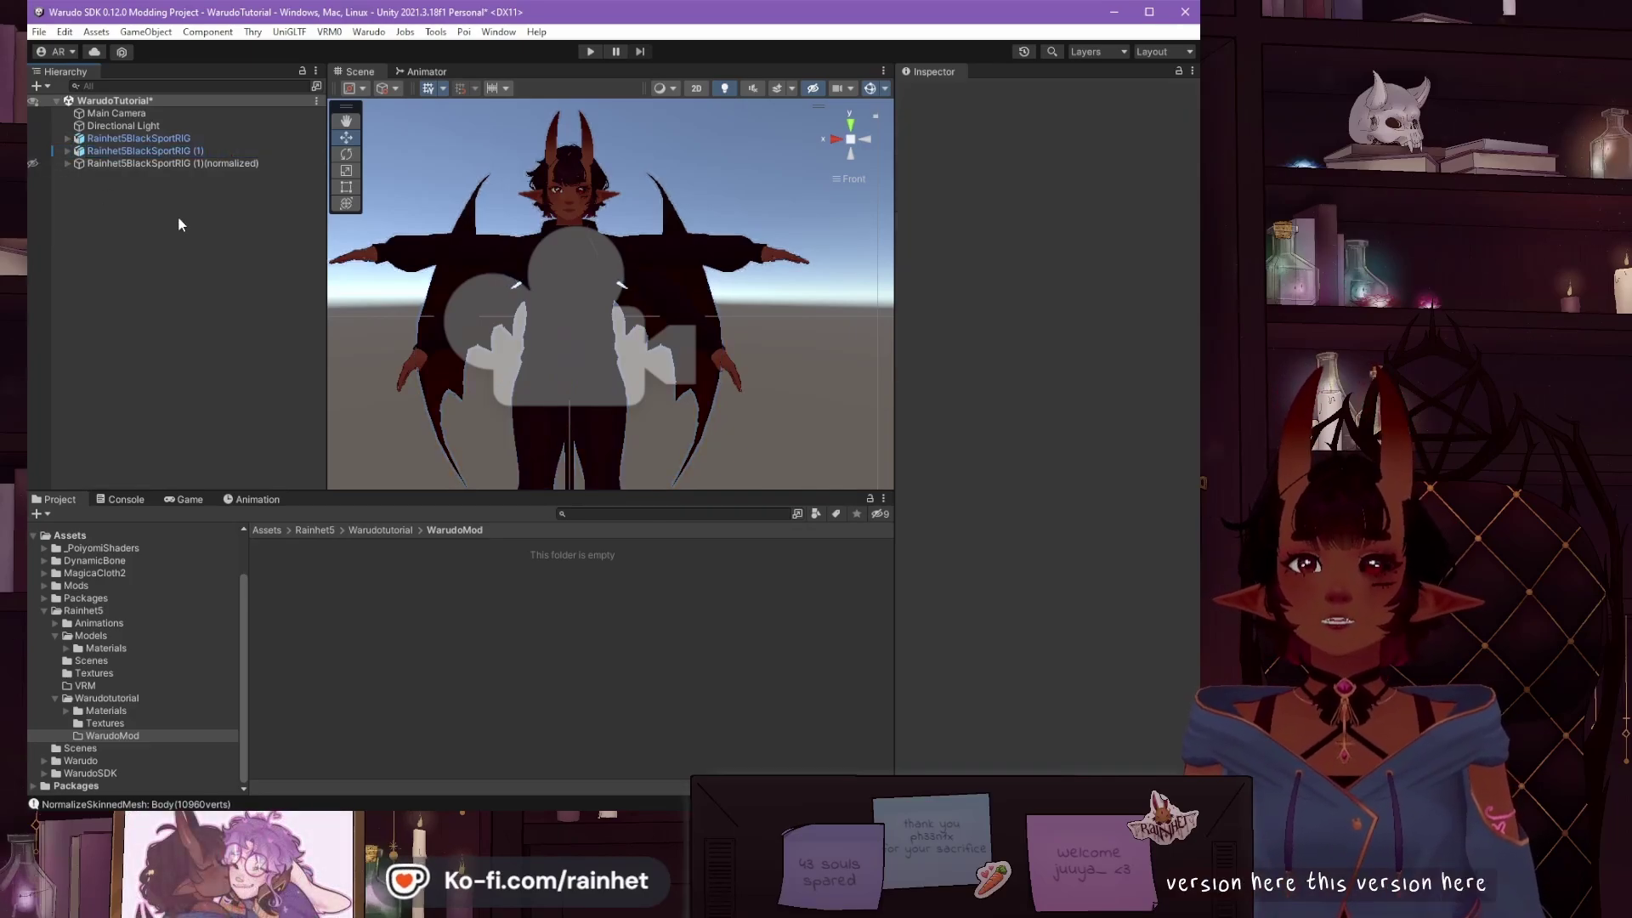
click(204, 150)
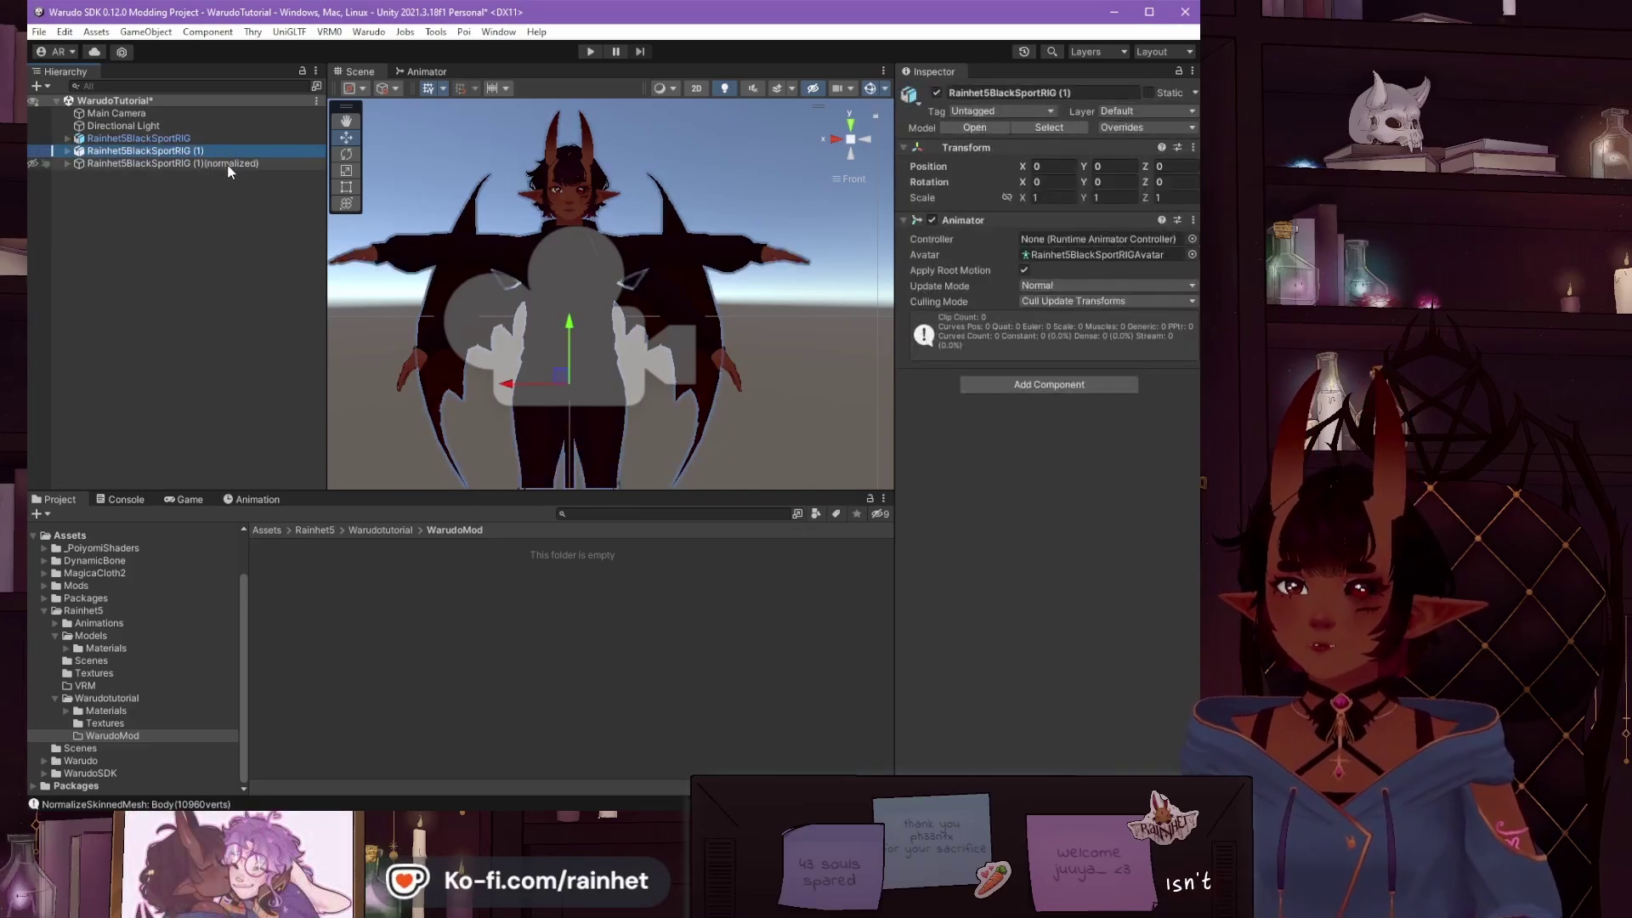
click(228, 163)
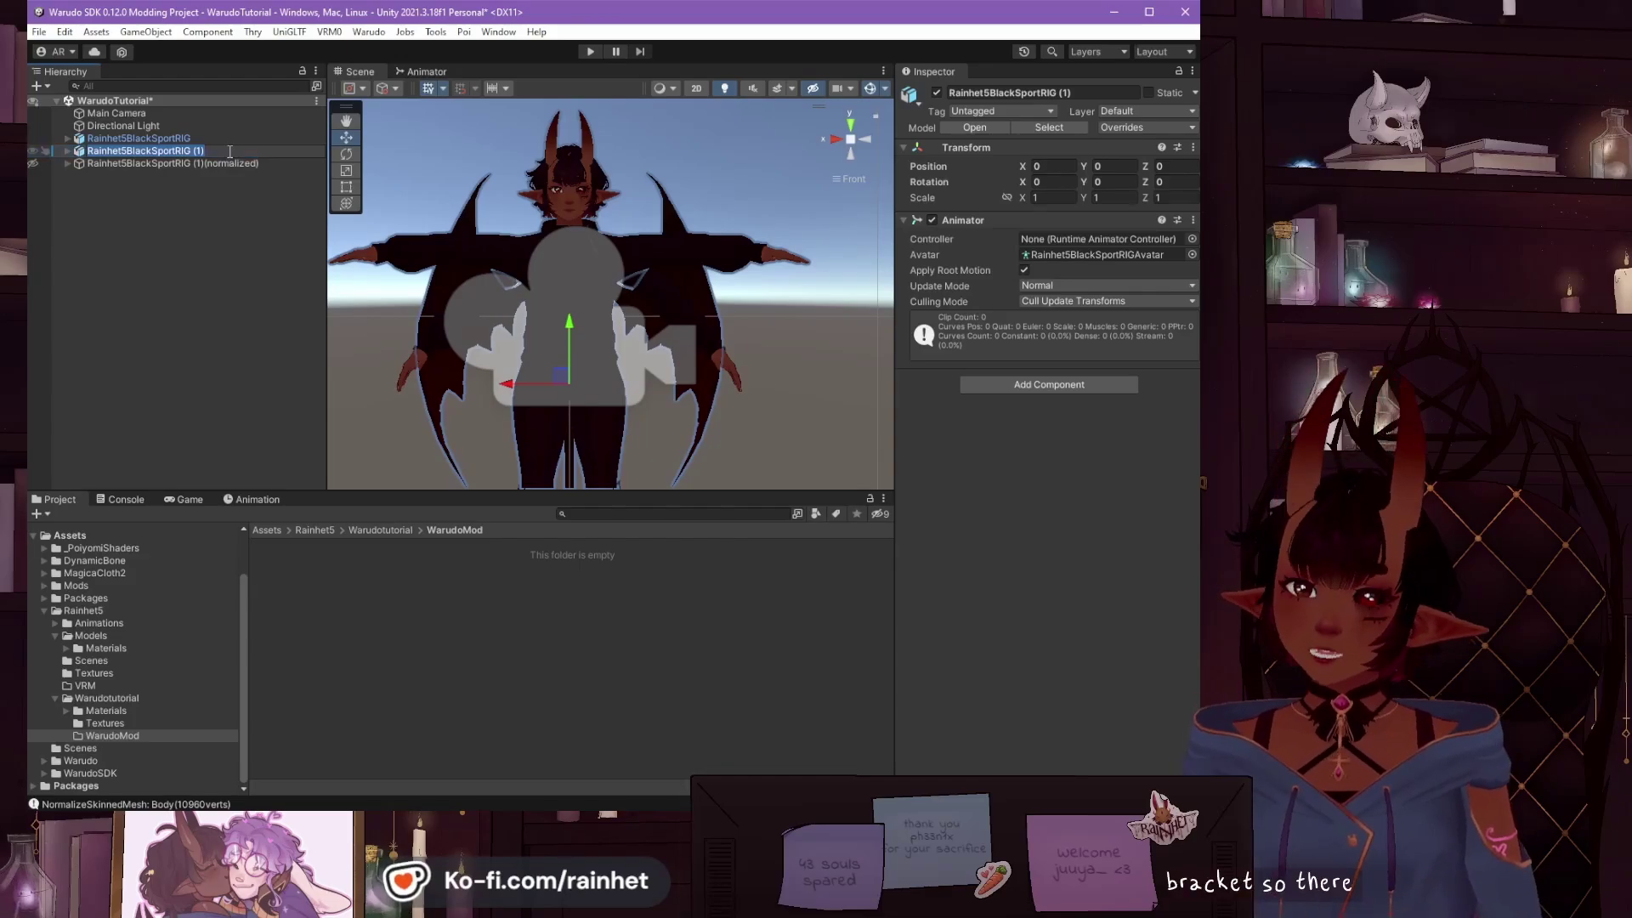
click(234, 150)
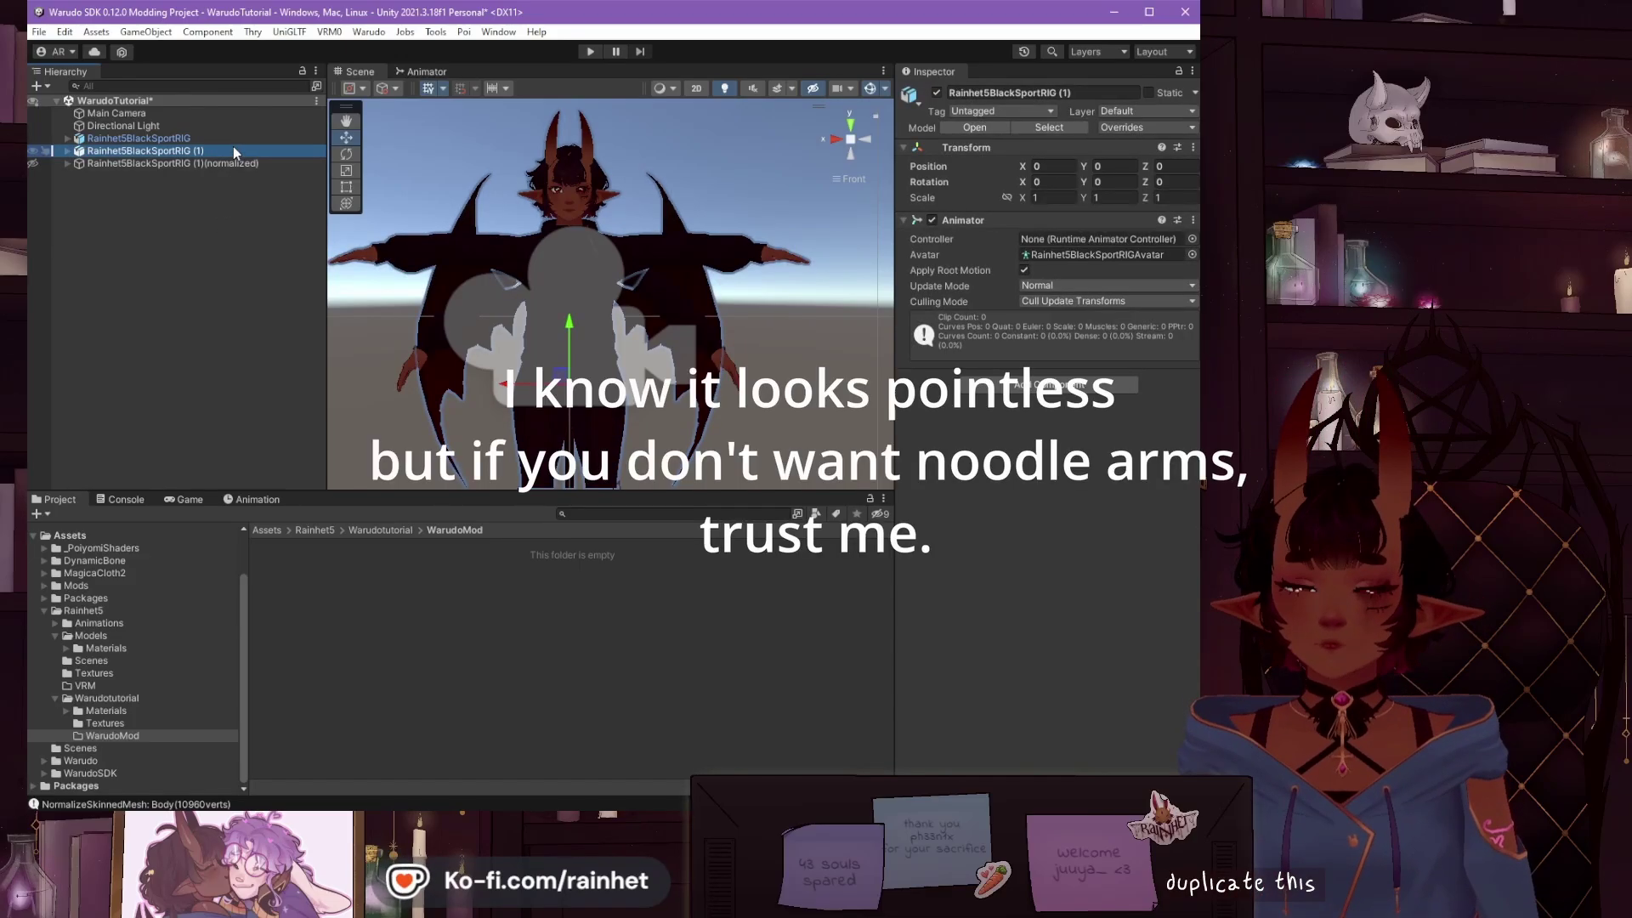
key(ctrl+d)
key(F2)
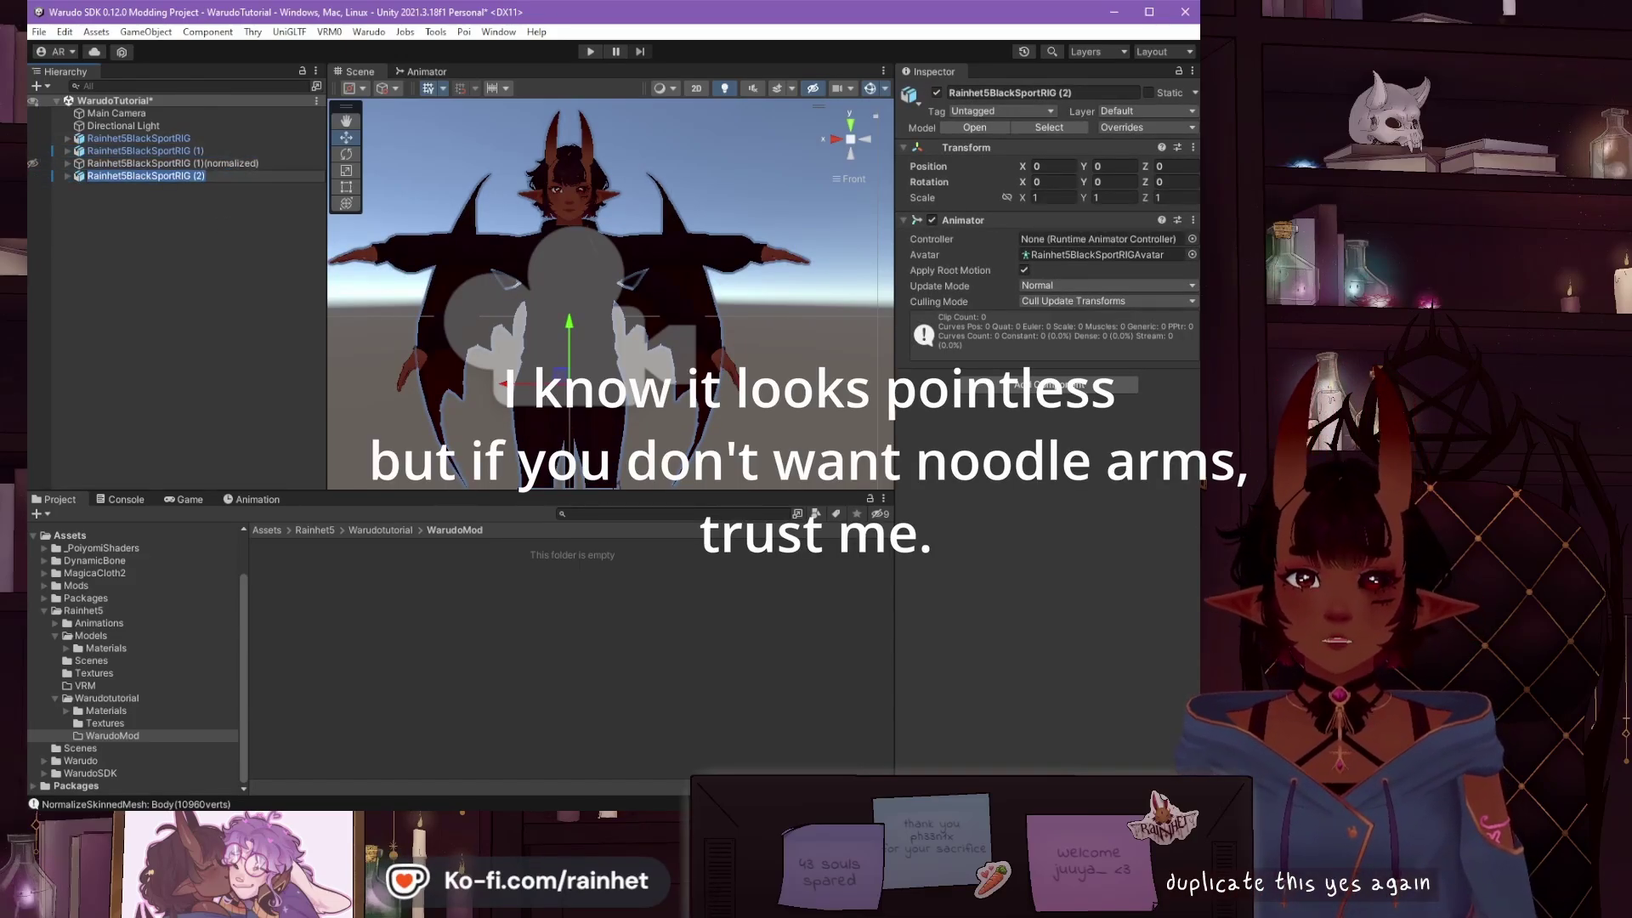
key(Return)
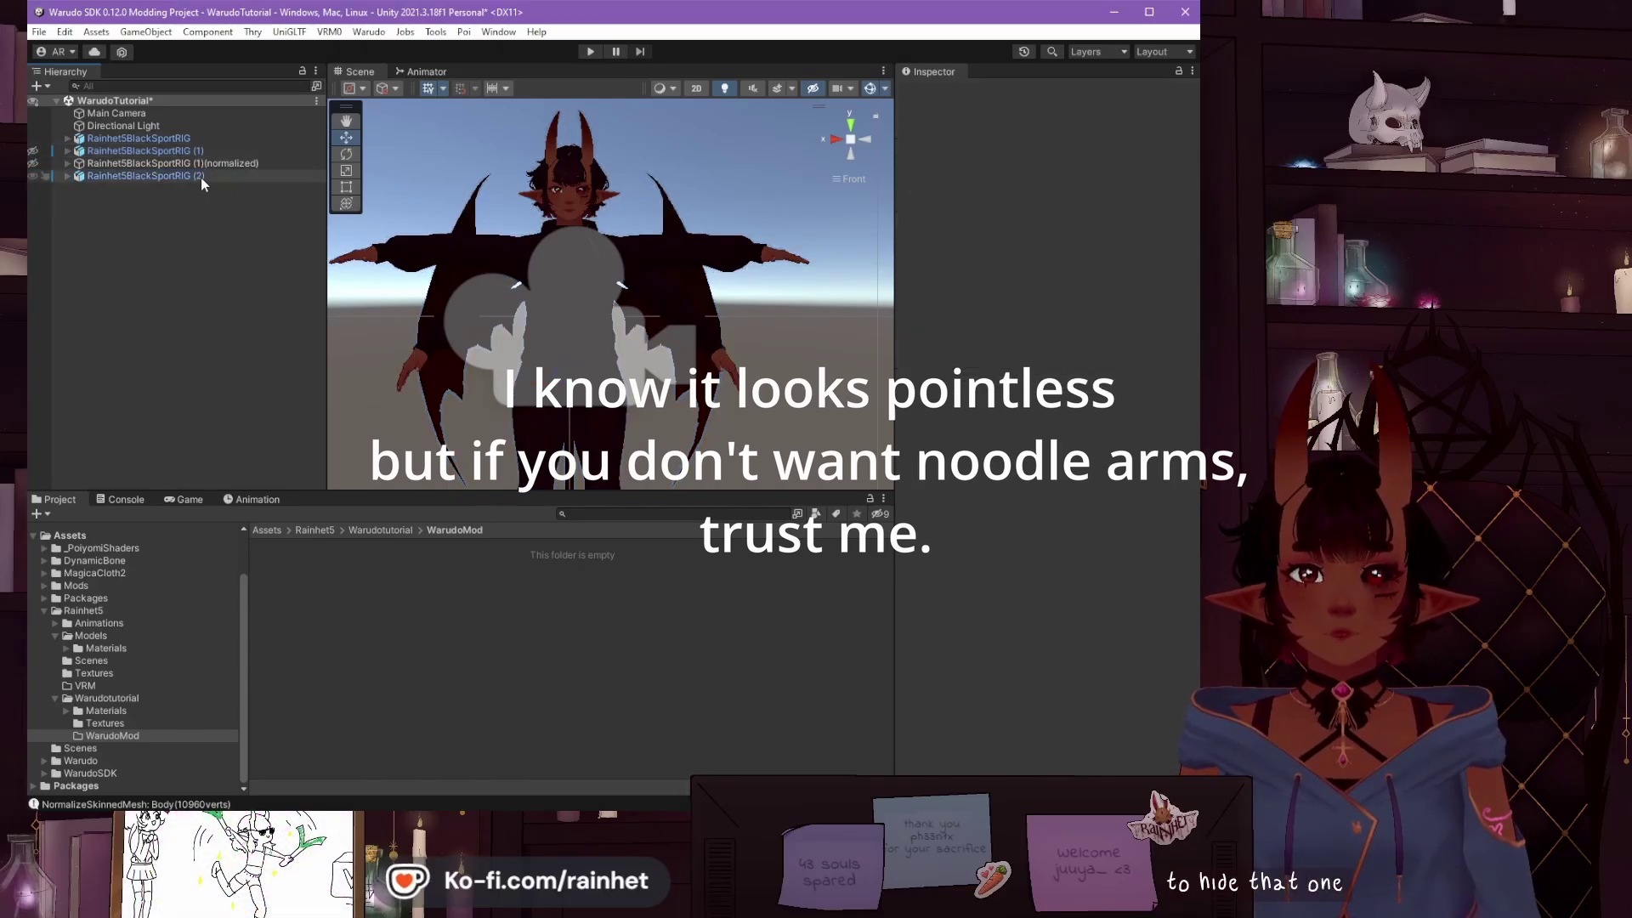
Step: Rename the second copy to Rainhet5BlackSportRIGMod in the Inspector name field
click(33, 176)
click(32, 176)
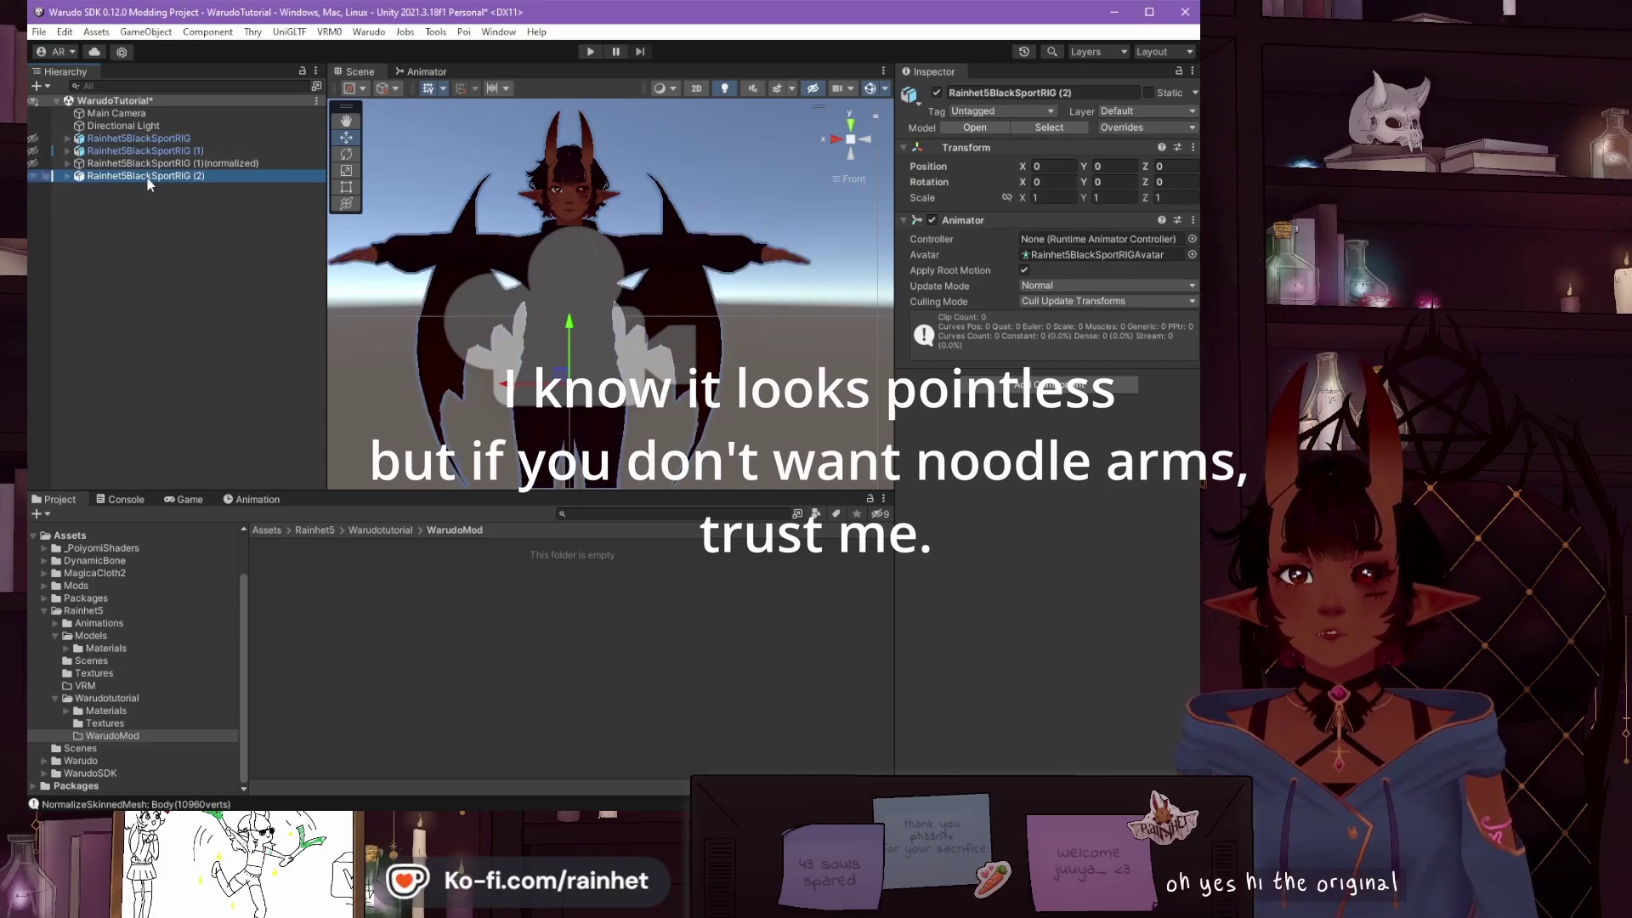
click(1078, 93)
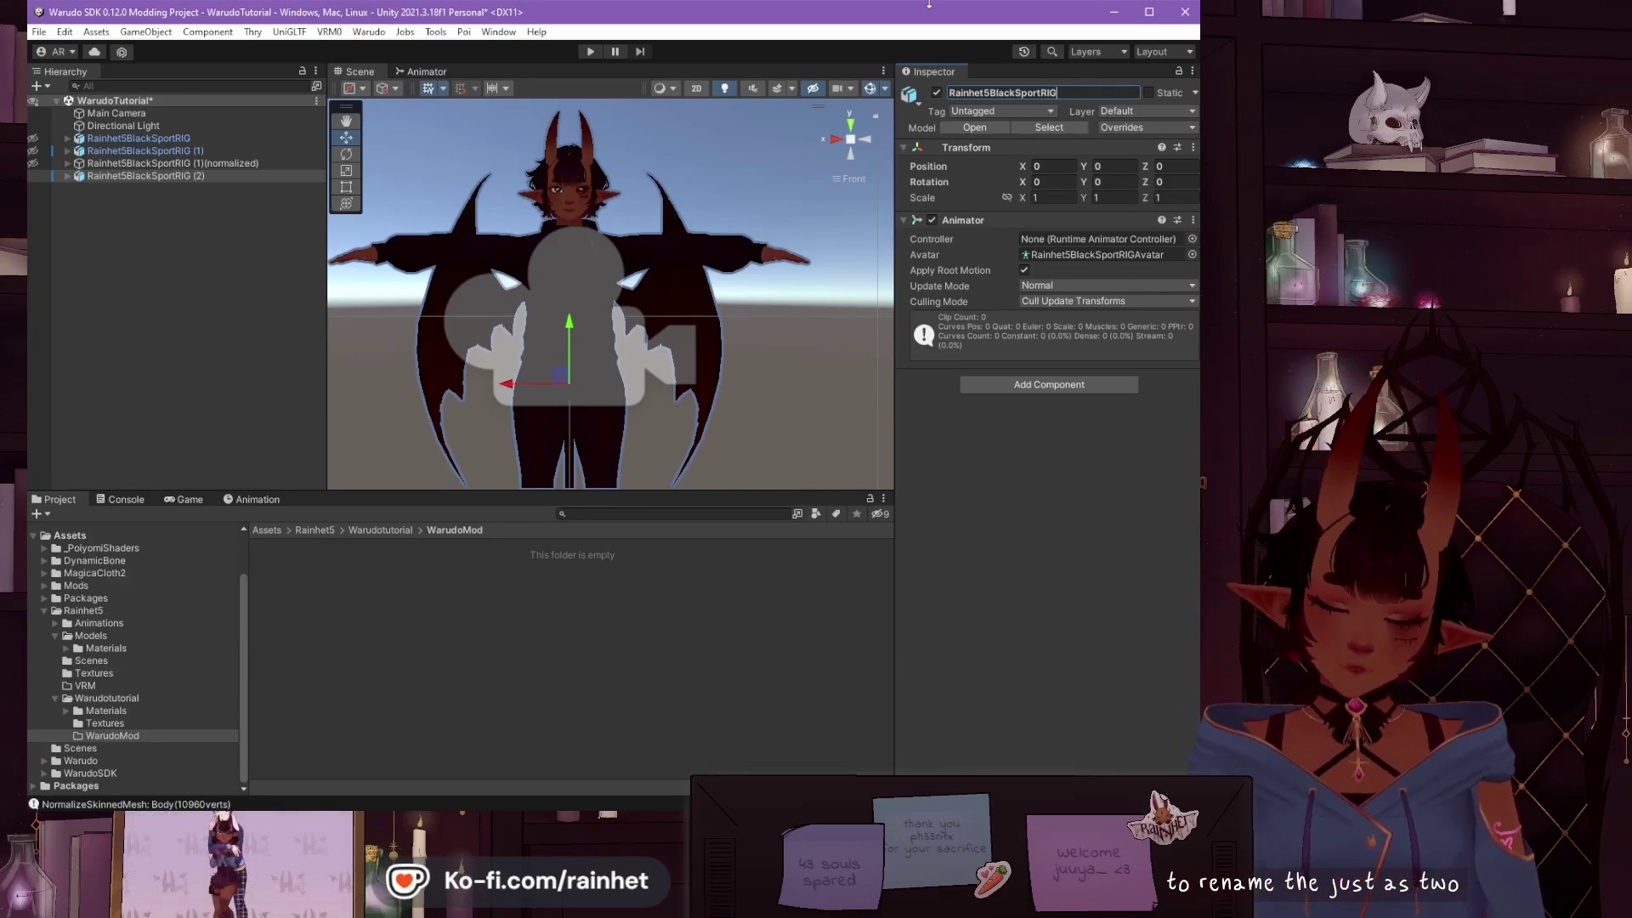
key(BackSpace)
text(Mor)
key(BackSpace)
key(BackSpace)
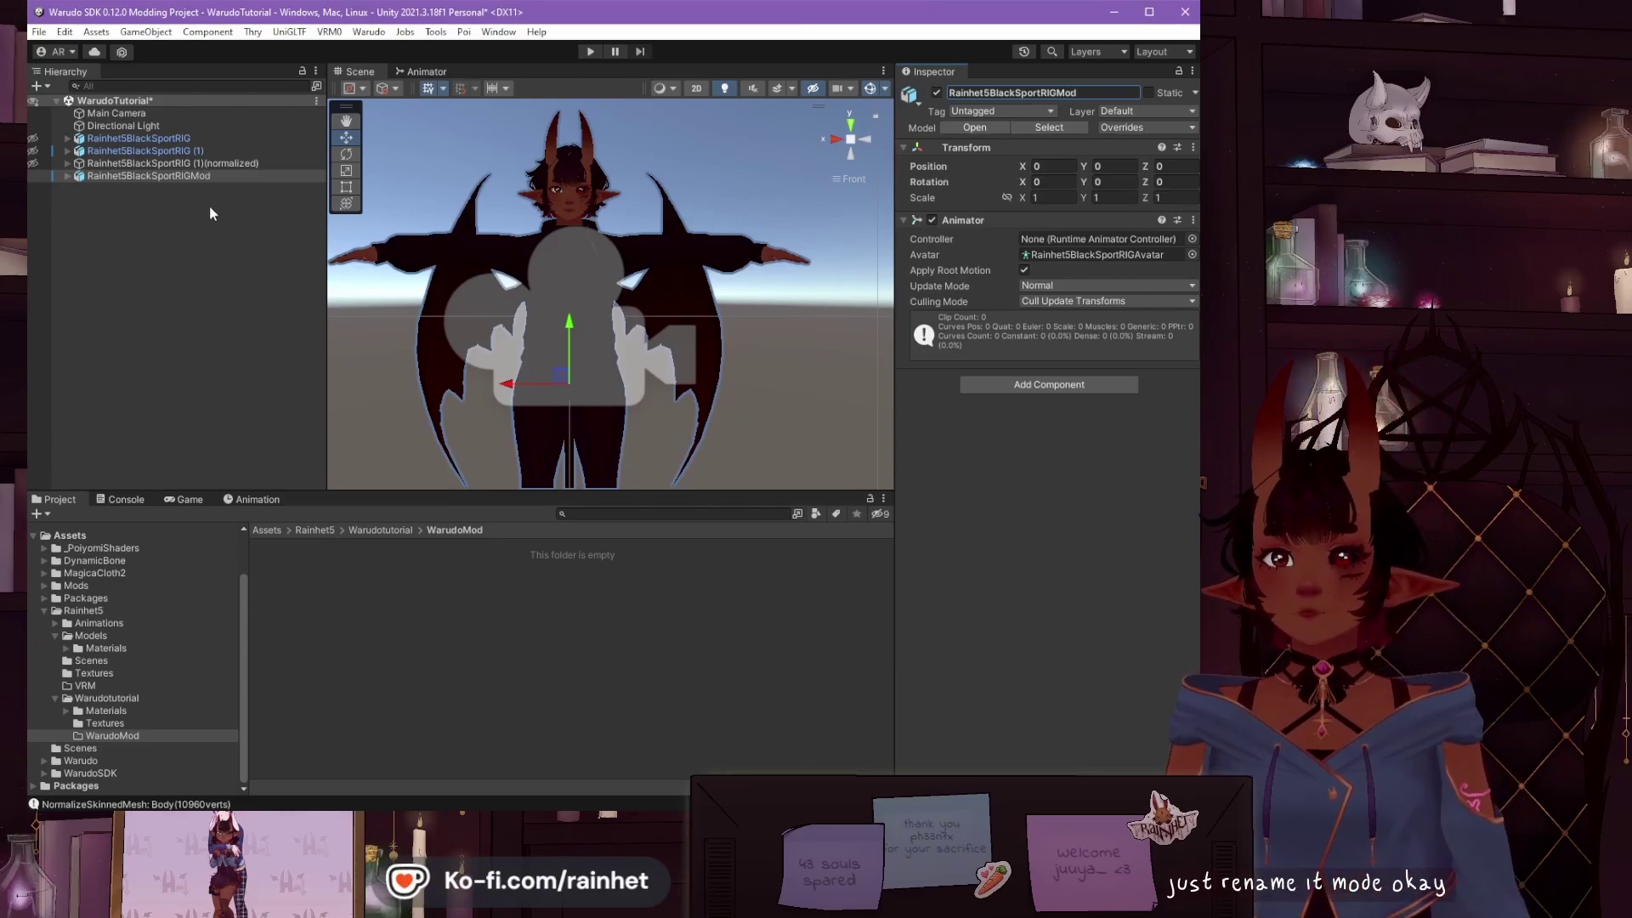
Step: Save the WarudoTutorial scene from the Hierarchy and select the Mod avatar
right_click(180, 101)
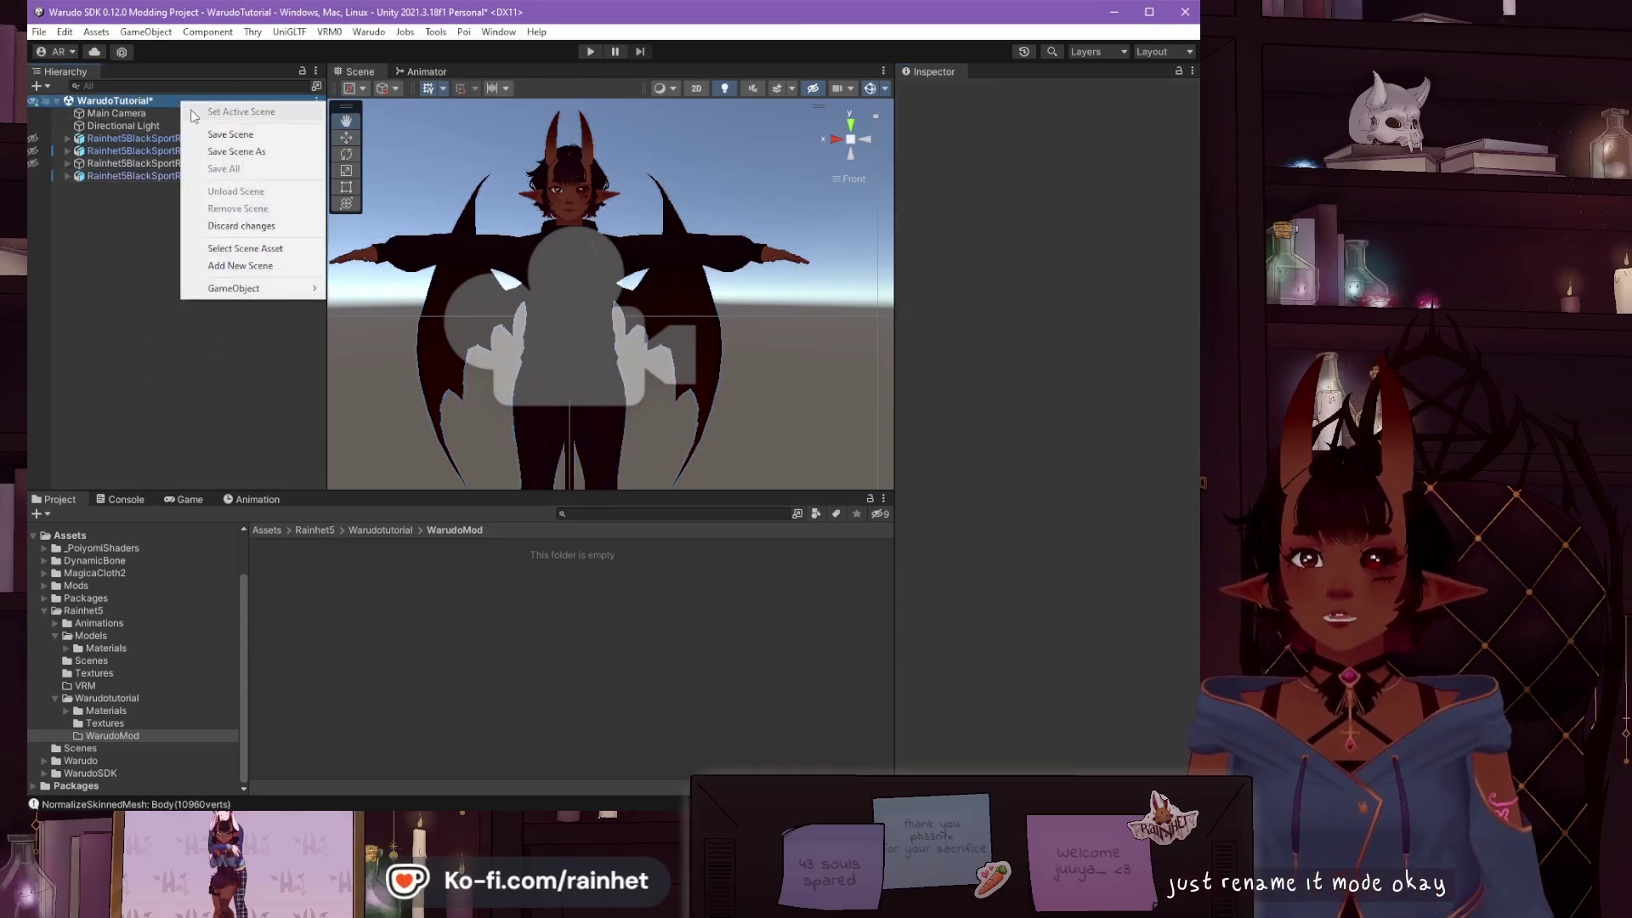
click(229, 134)
click(209, 177)
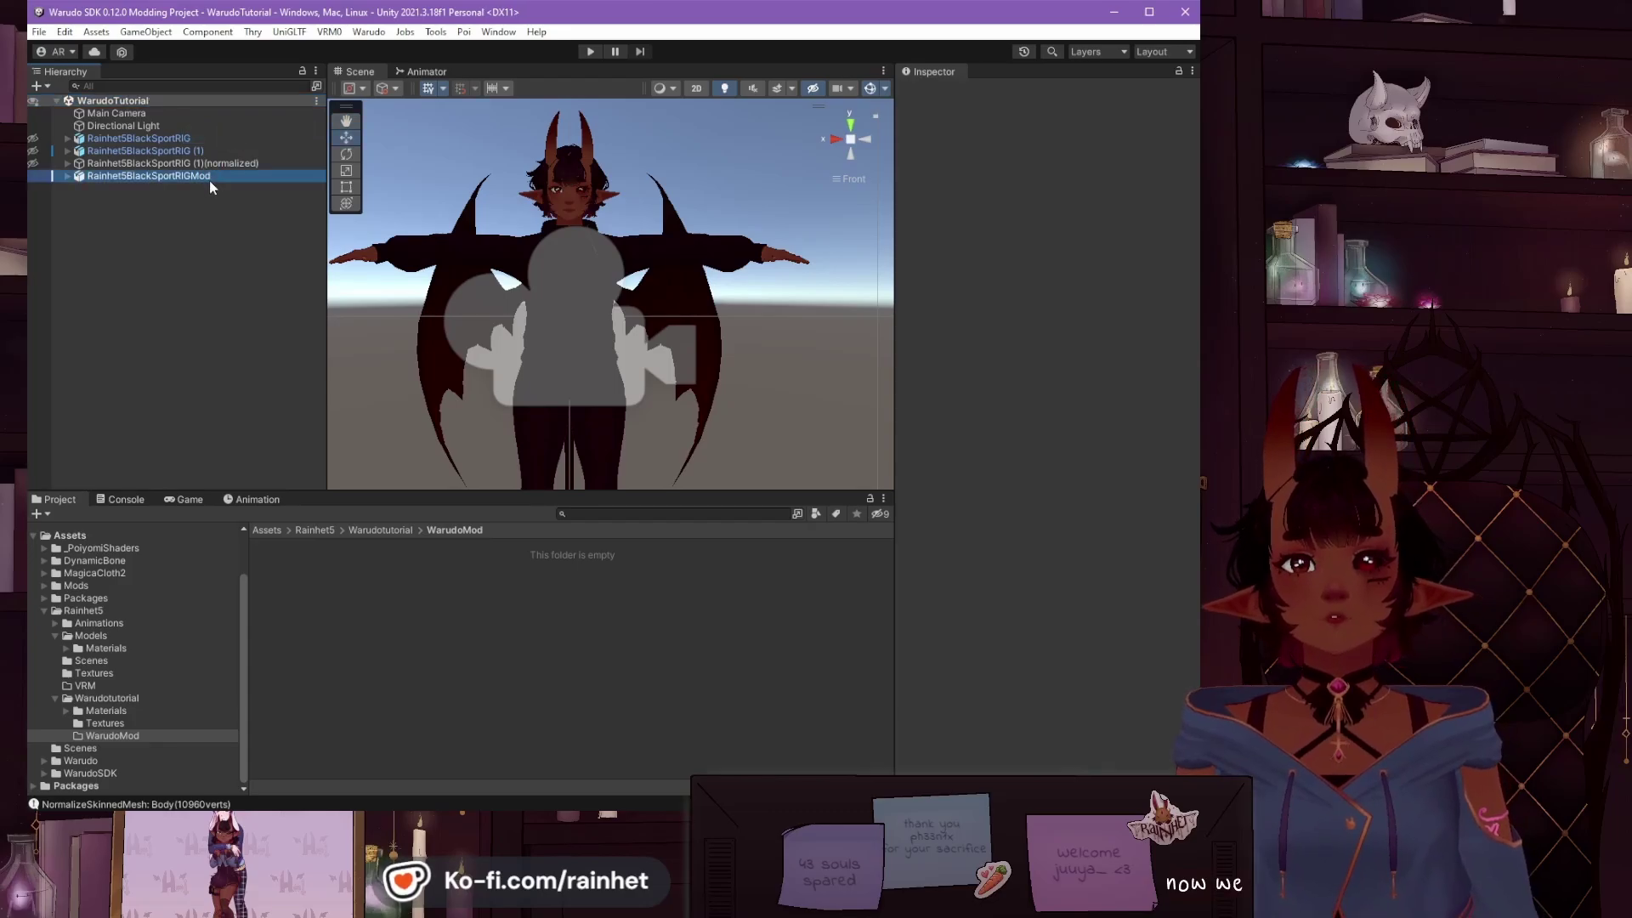
Step: Create the mod My New Mod via Warudo > New Mod in Warudotutorial/WarudoMod
click(368, 32)
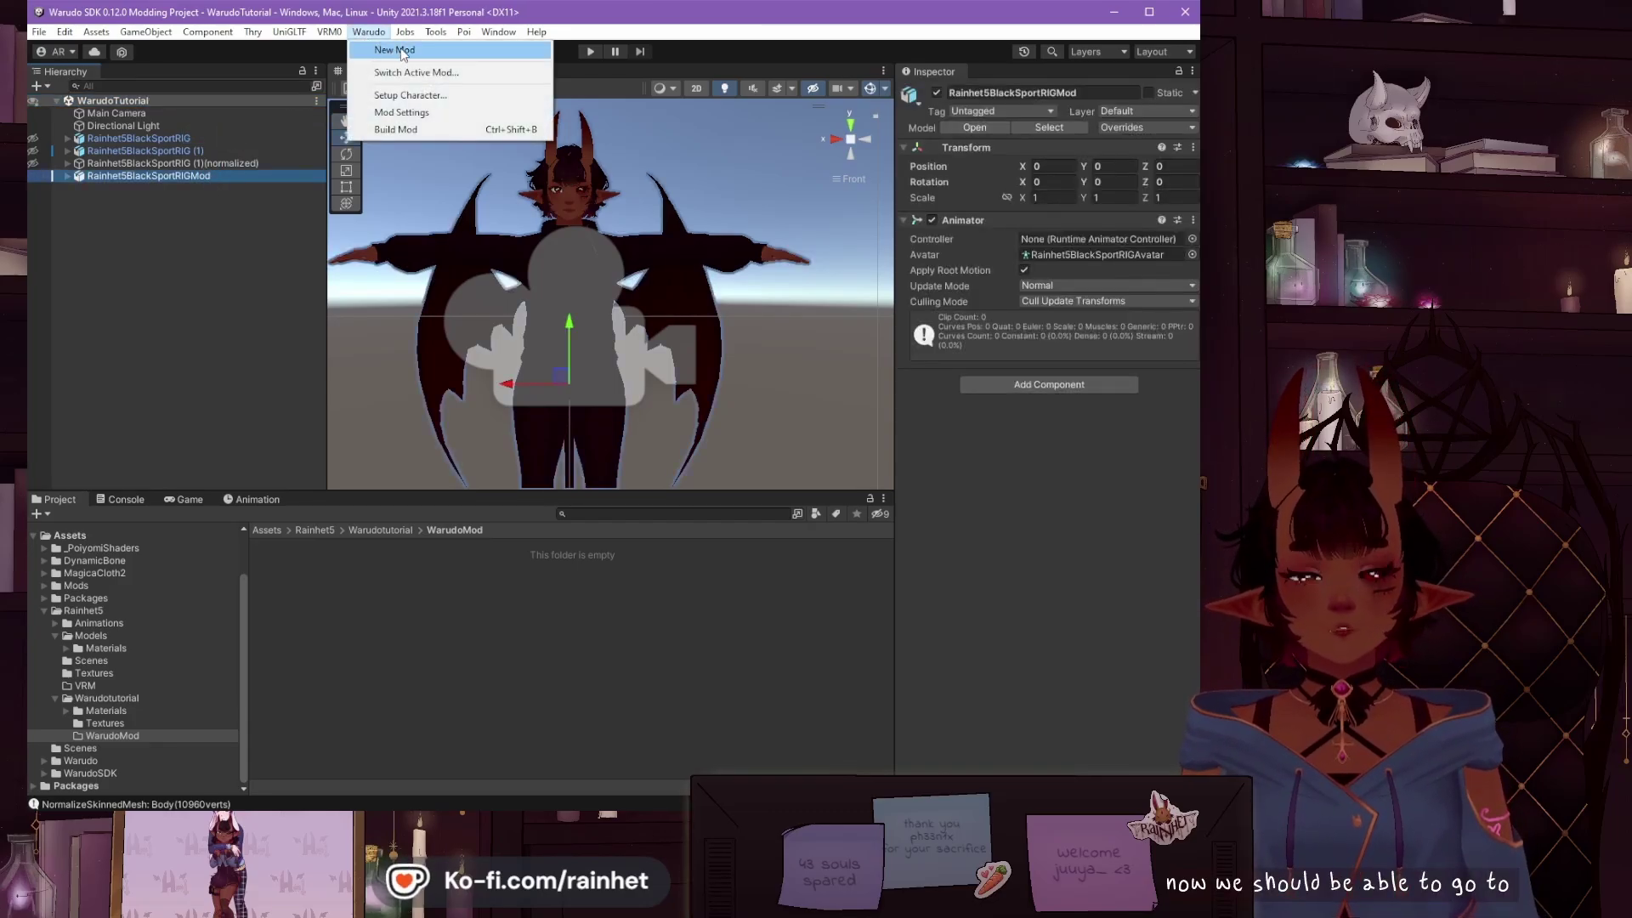
click(403, 51)
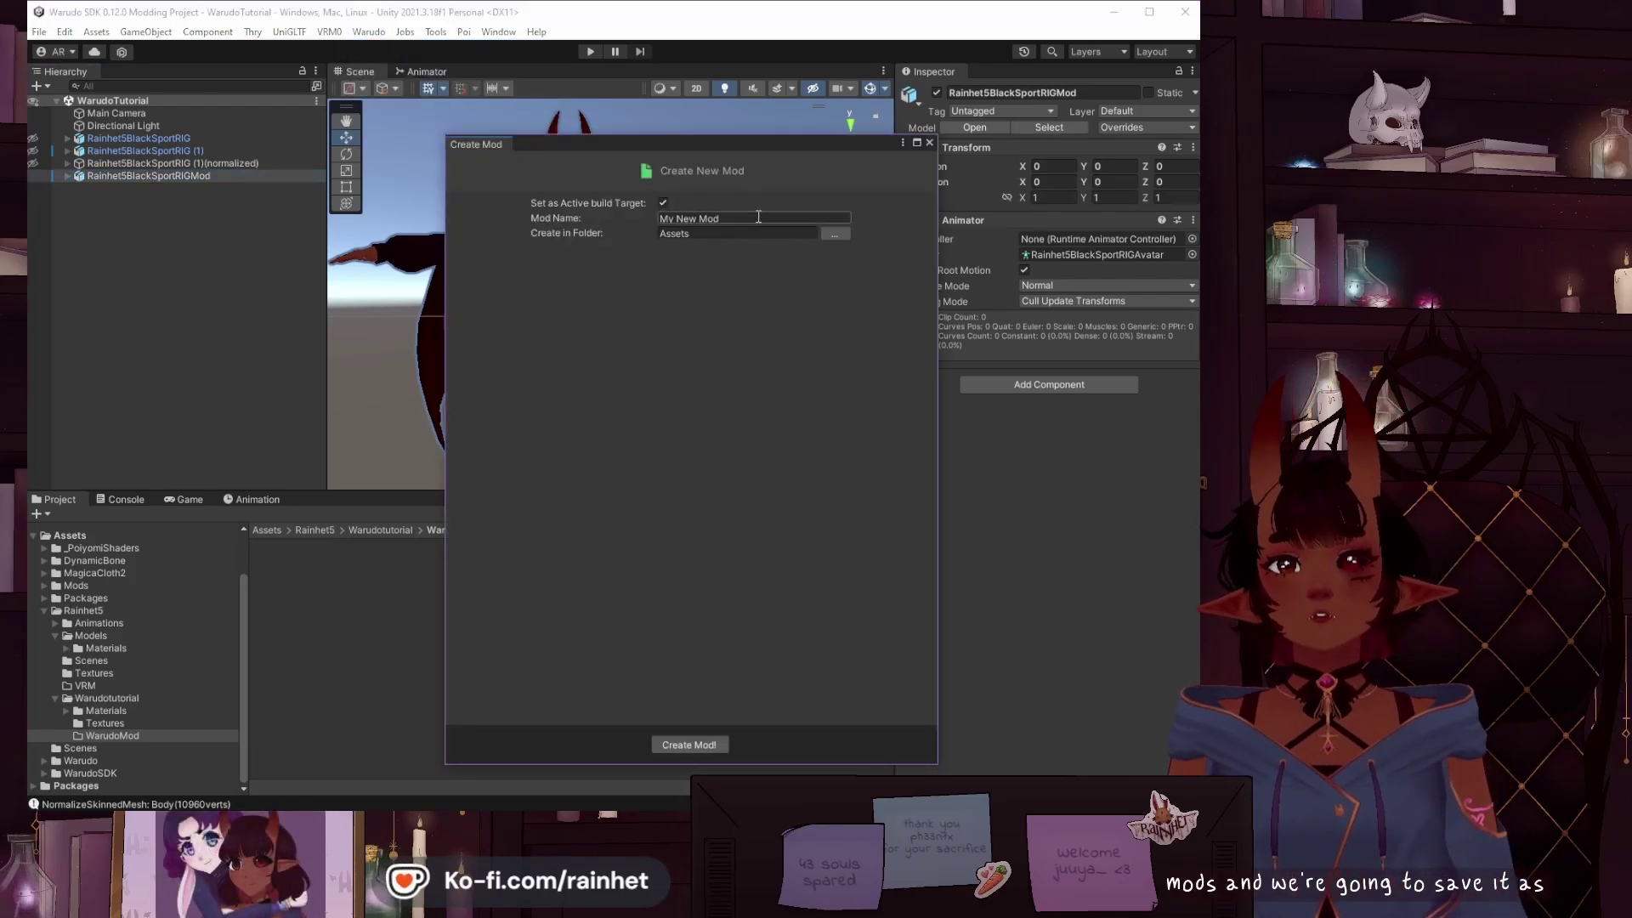
click(835, 234)
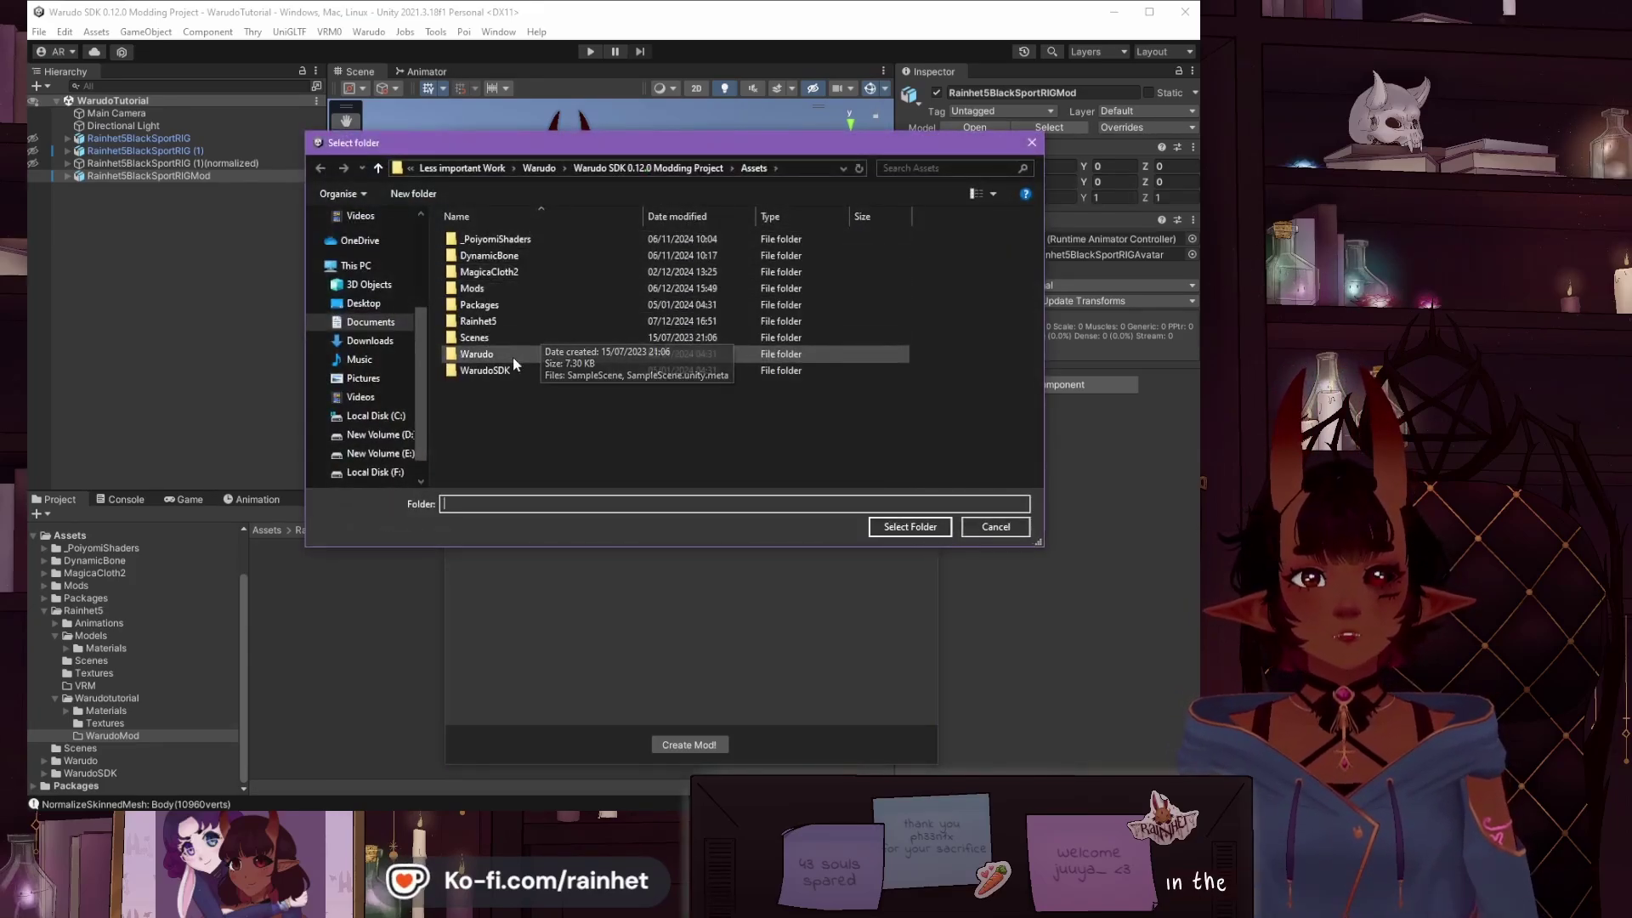
double_click(520, 321)
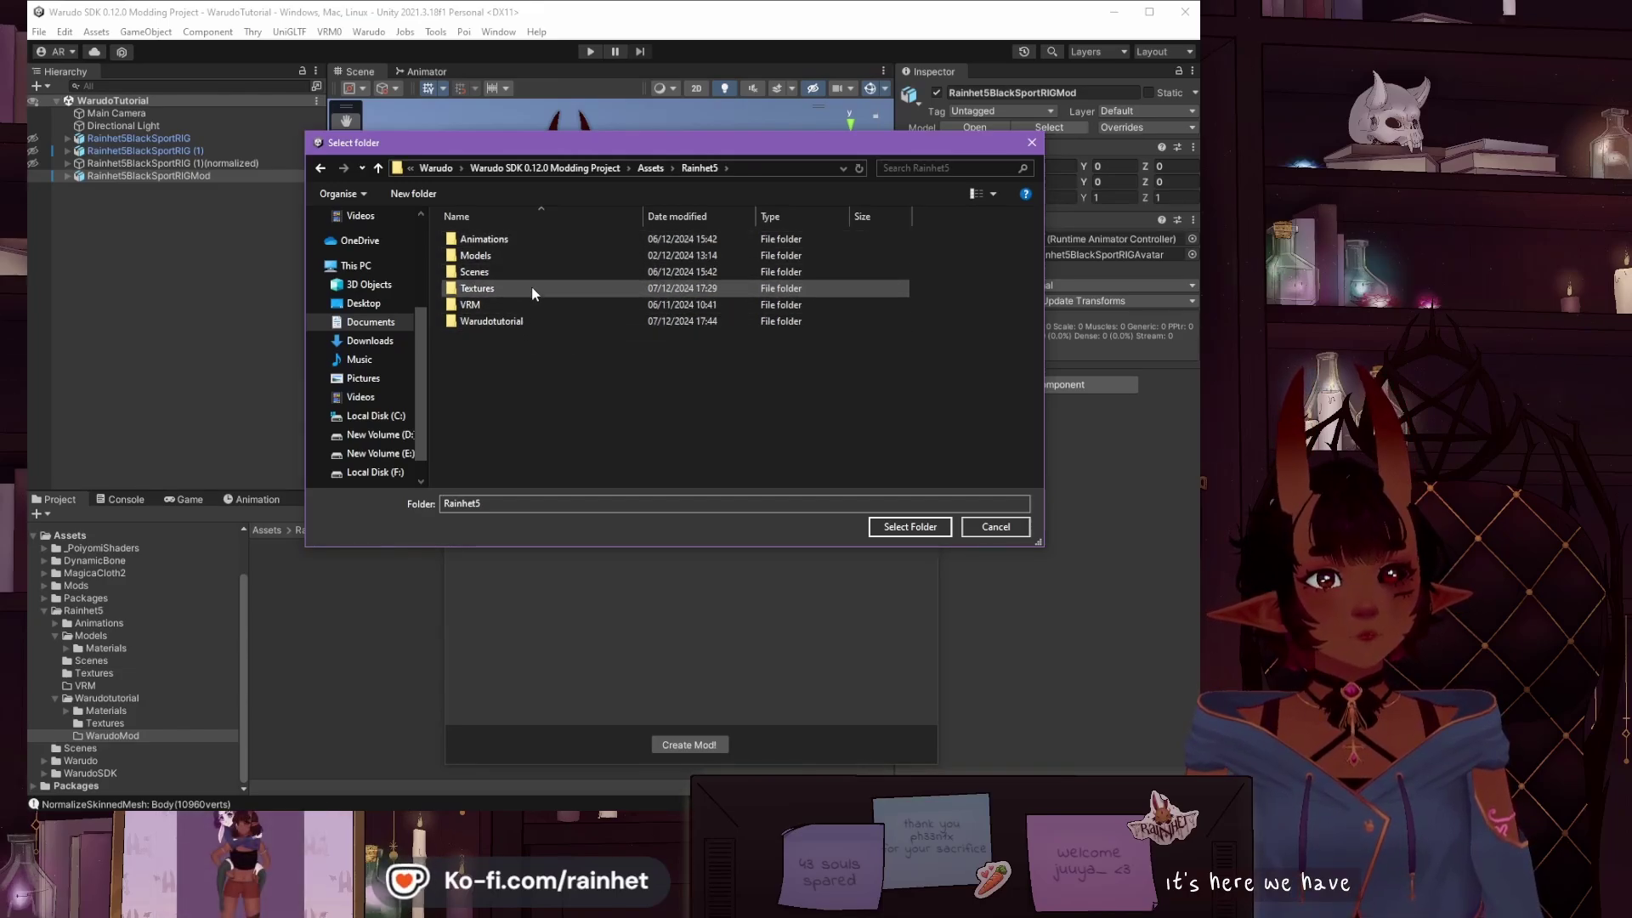
double_click(518, 319)
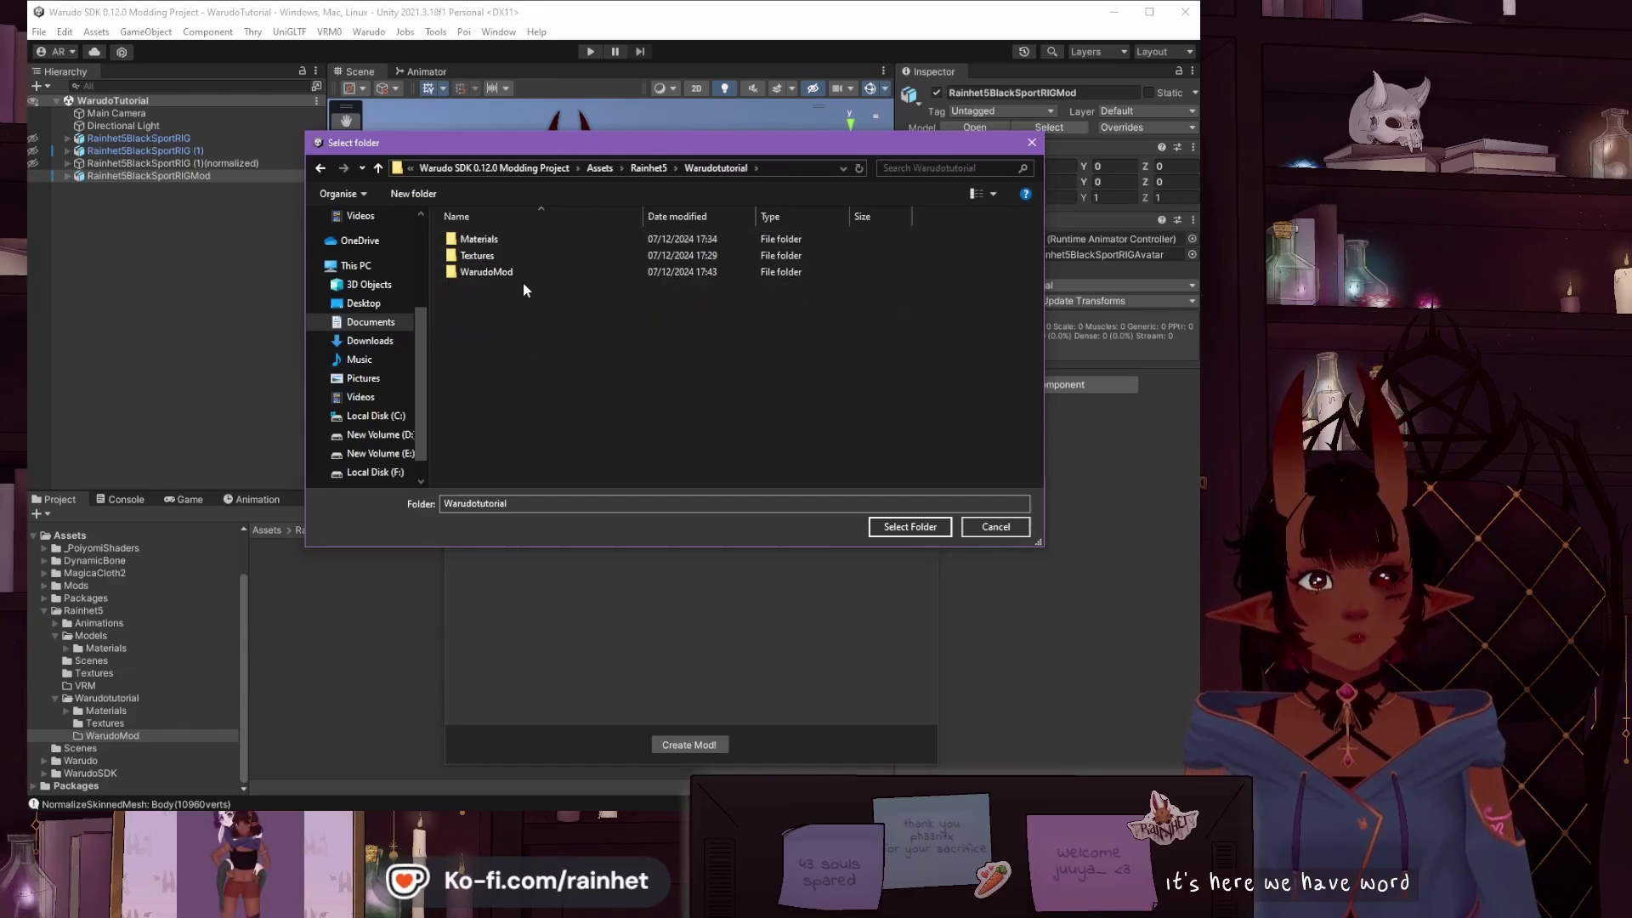
click(523, 272)
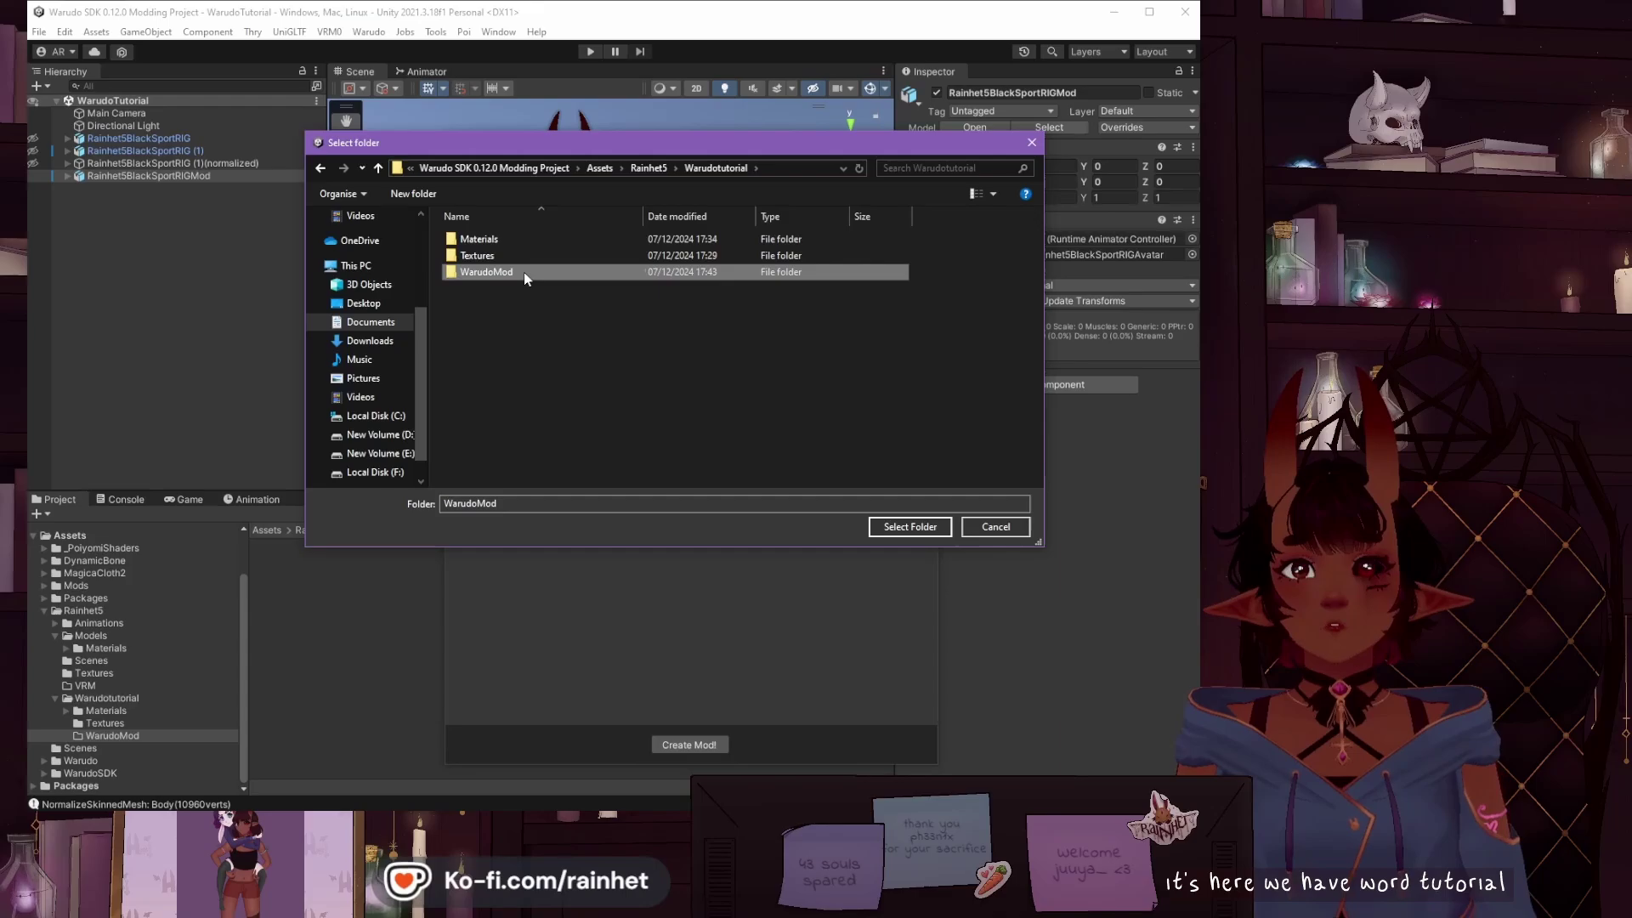
click(902, 528)
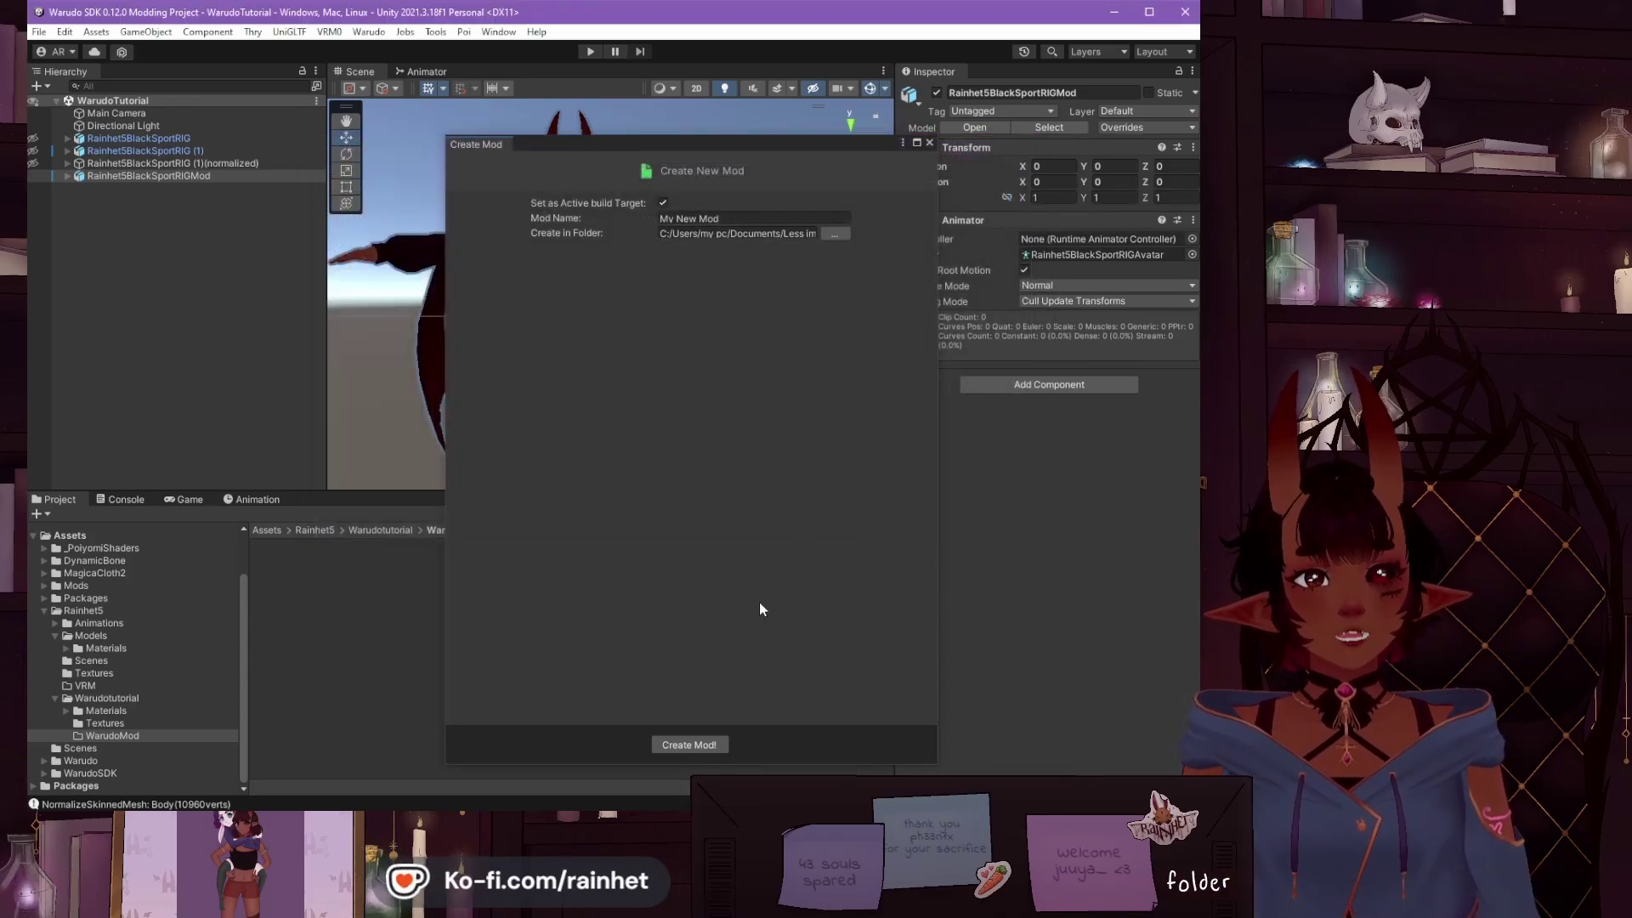
click(690, 745)
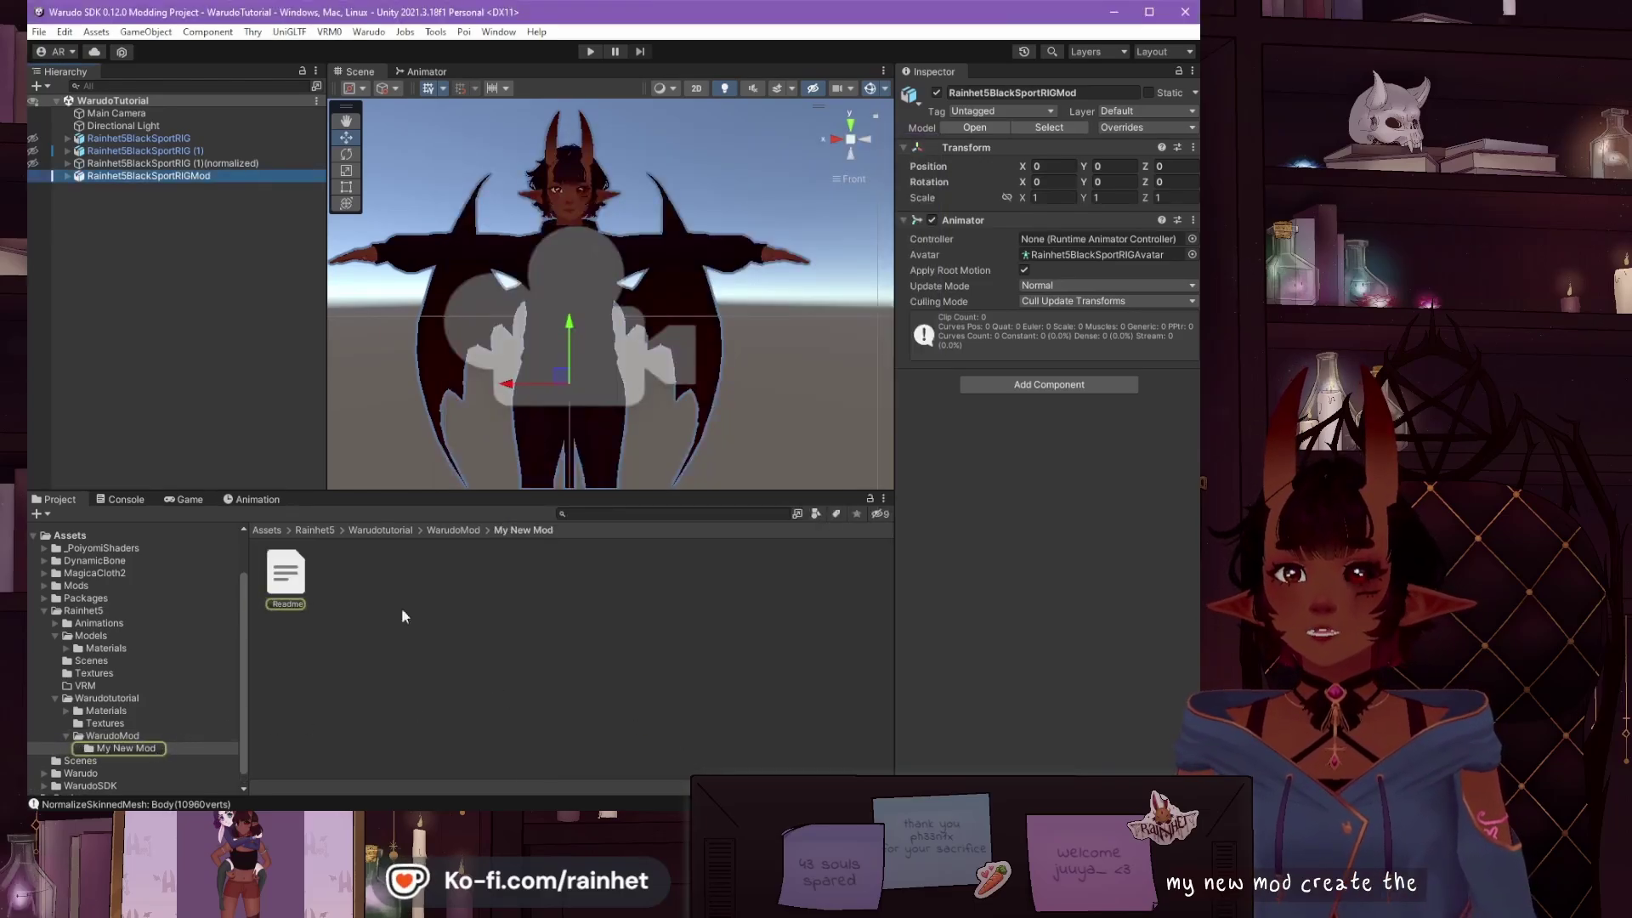
Step: Set up the selected avatar as the character mod and dismiss the success message
click(372, 34)
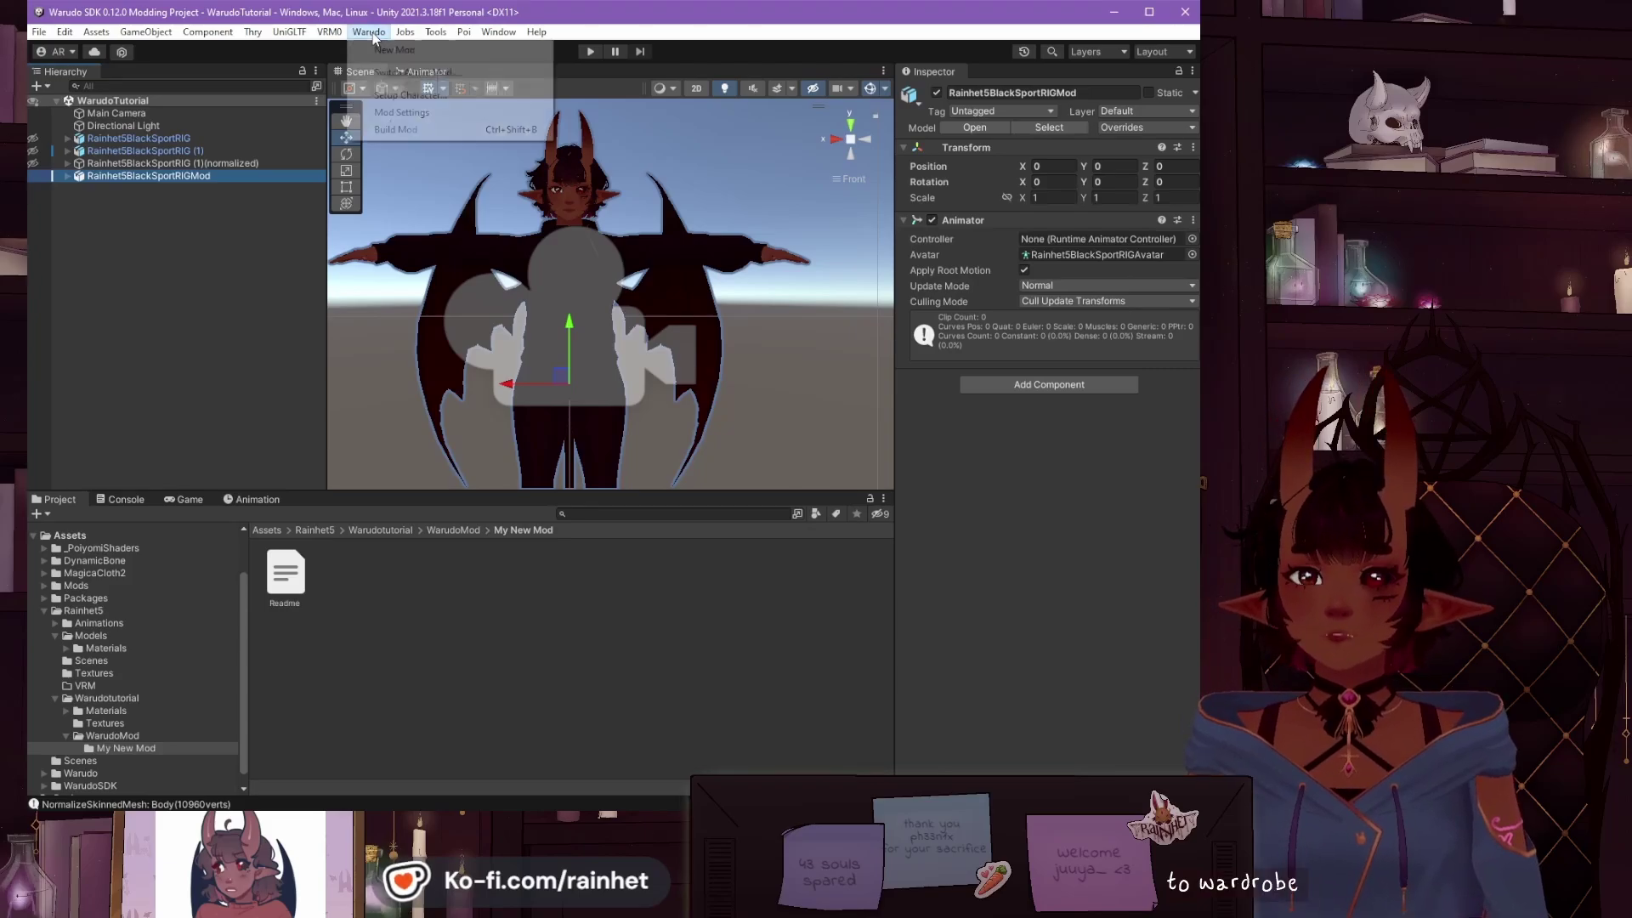
click(405, 96)
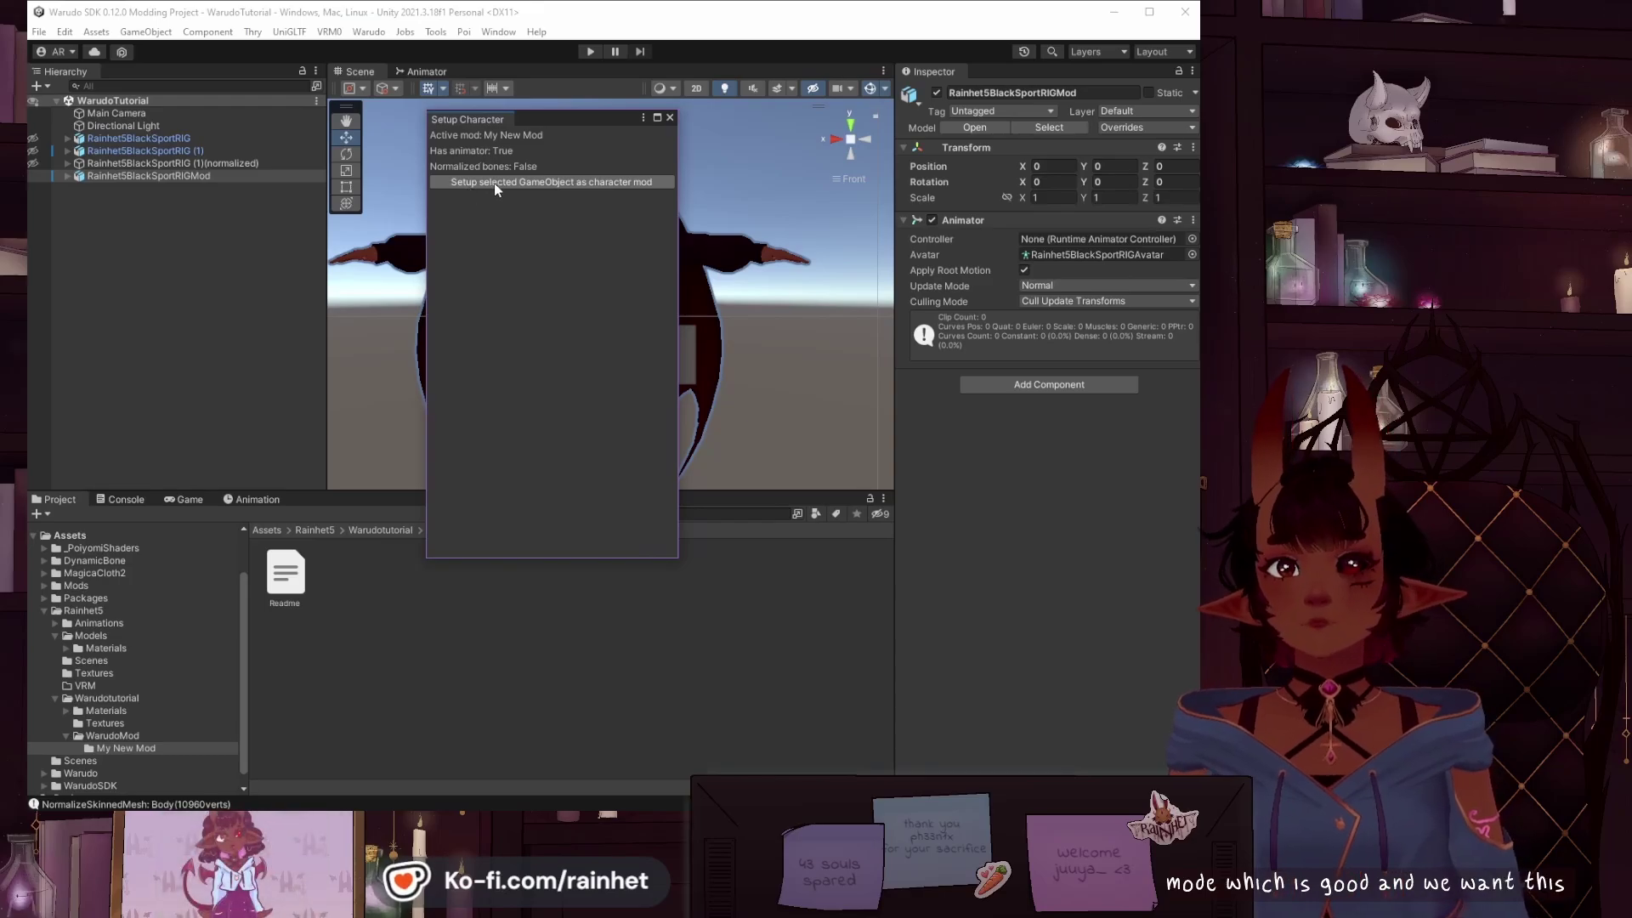
click(615, 184)
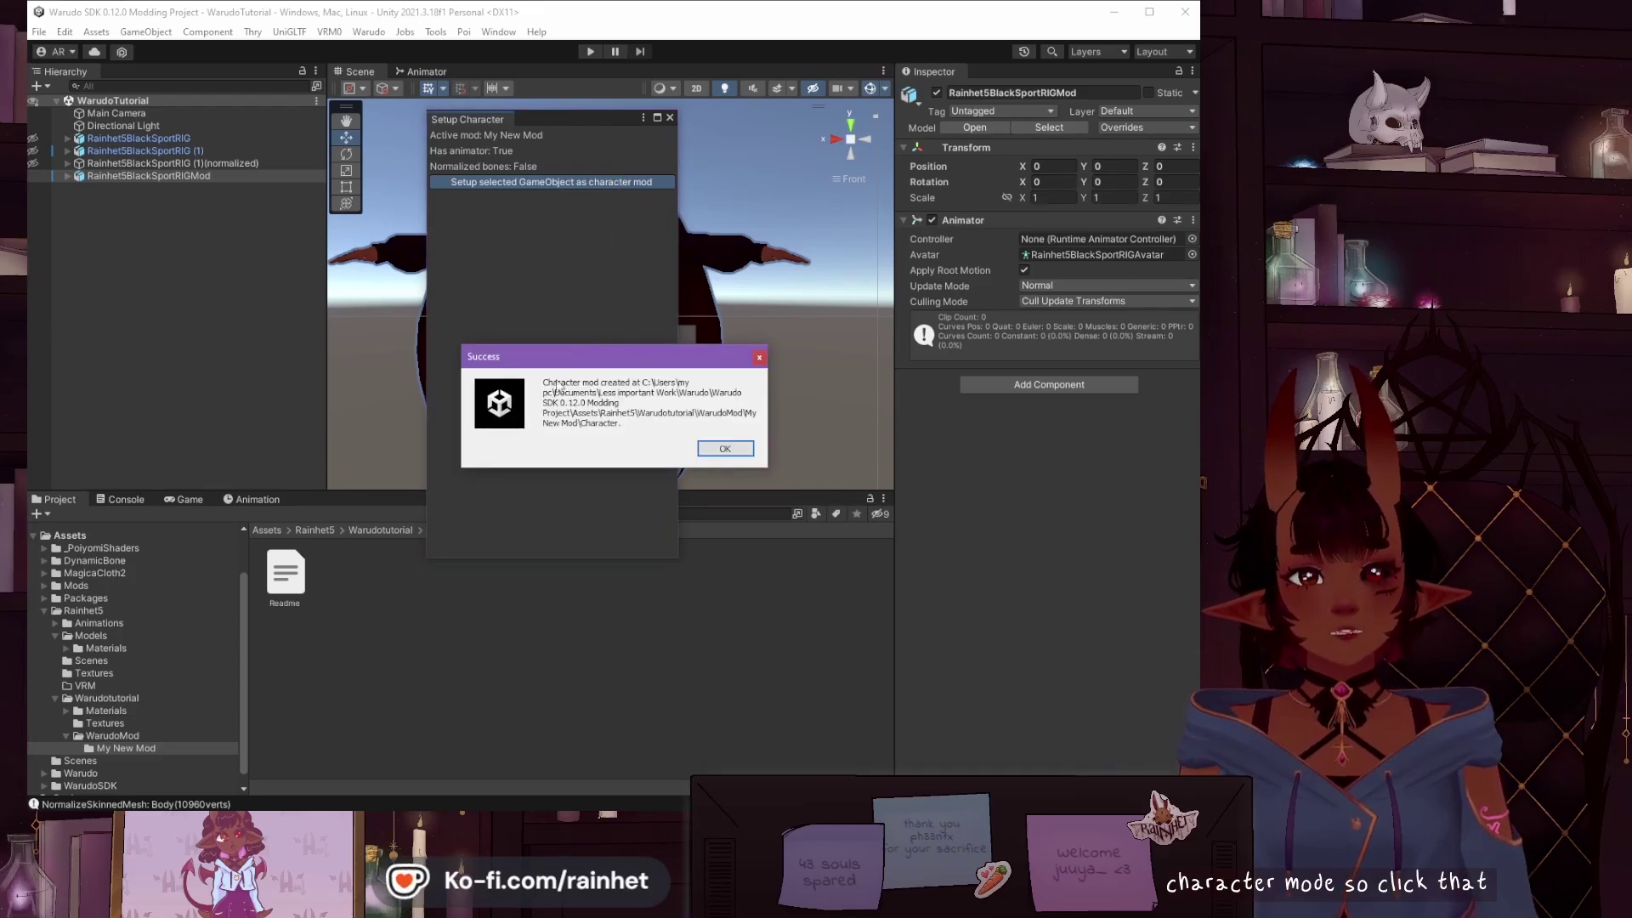
click(725, 449)
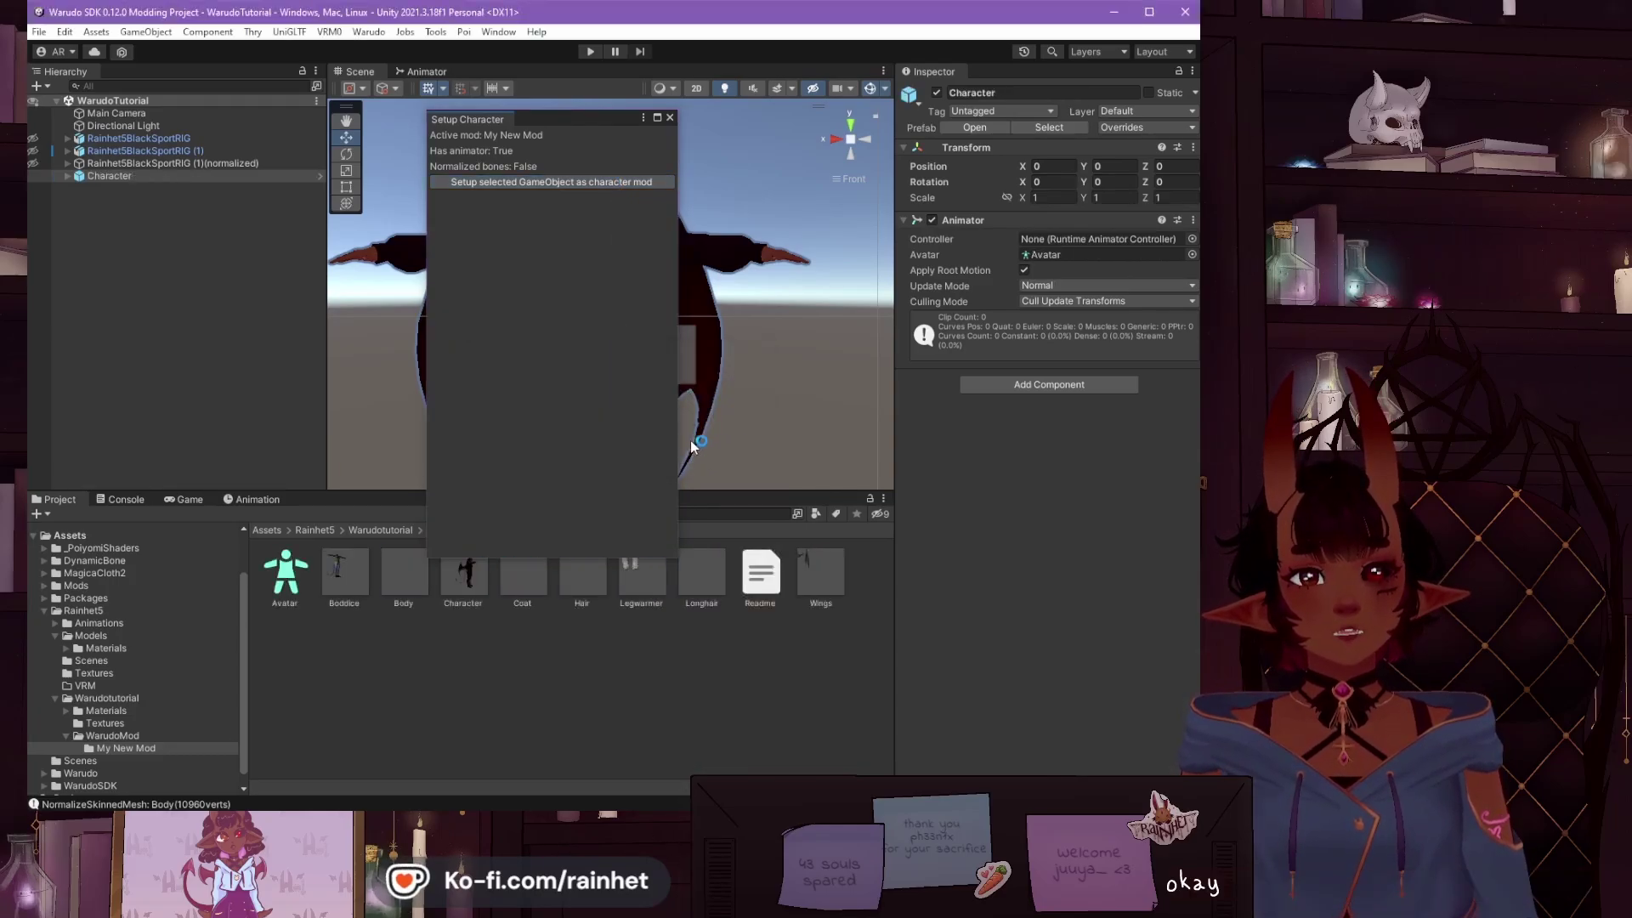
drag(628, 128, 669, 164)
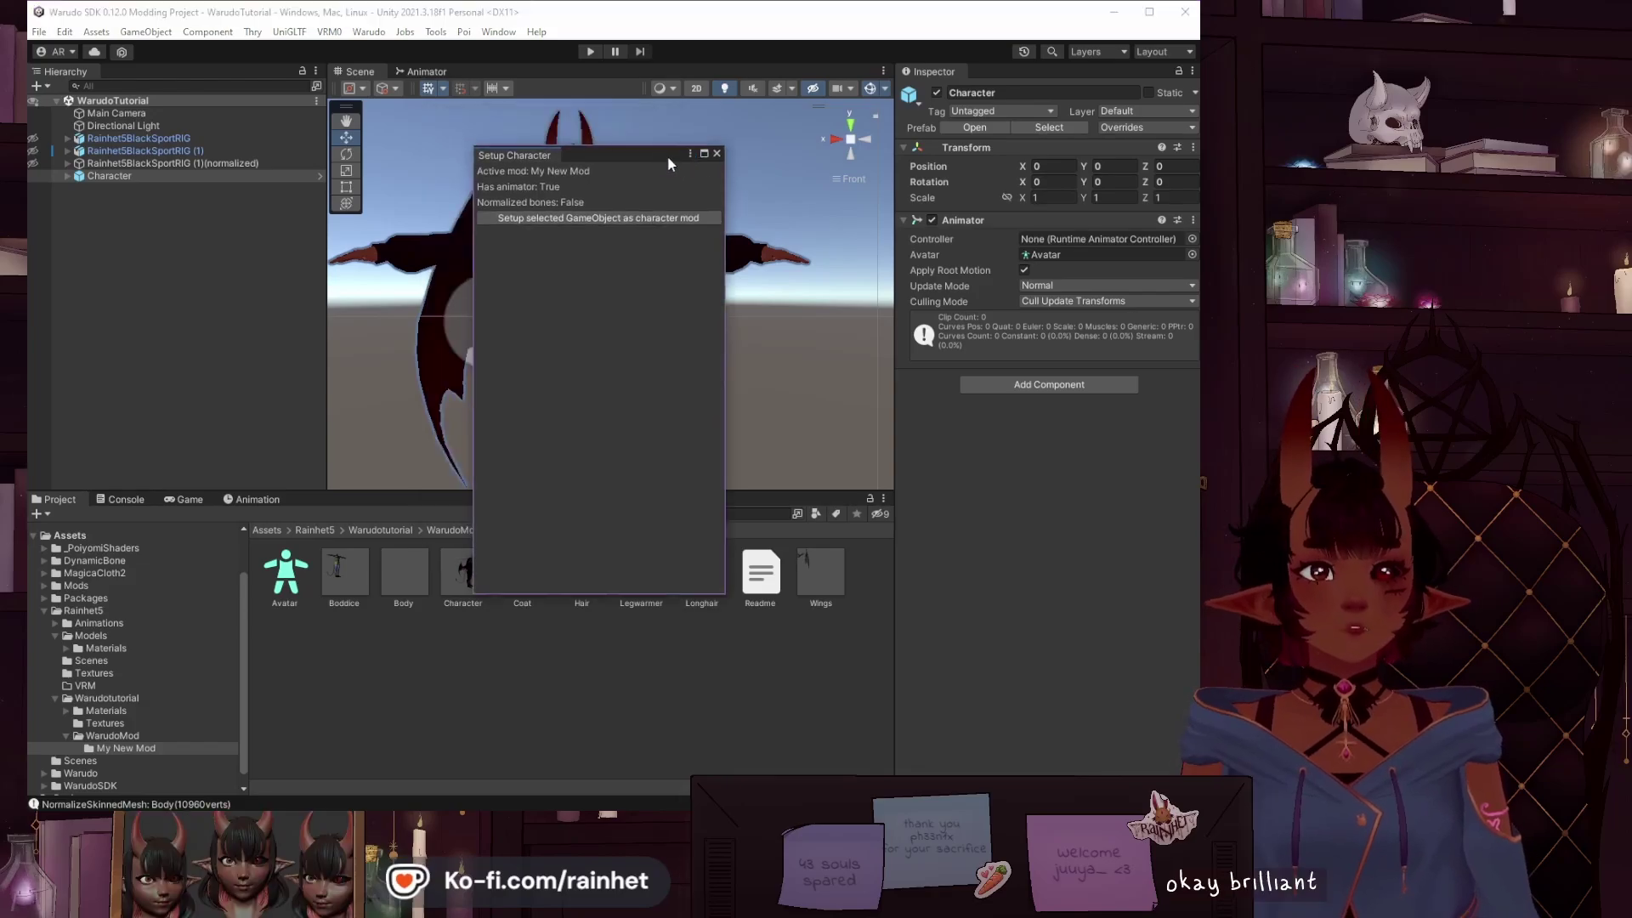
click(718, 154)
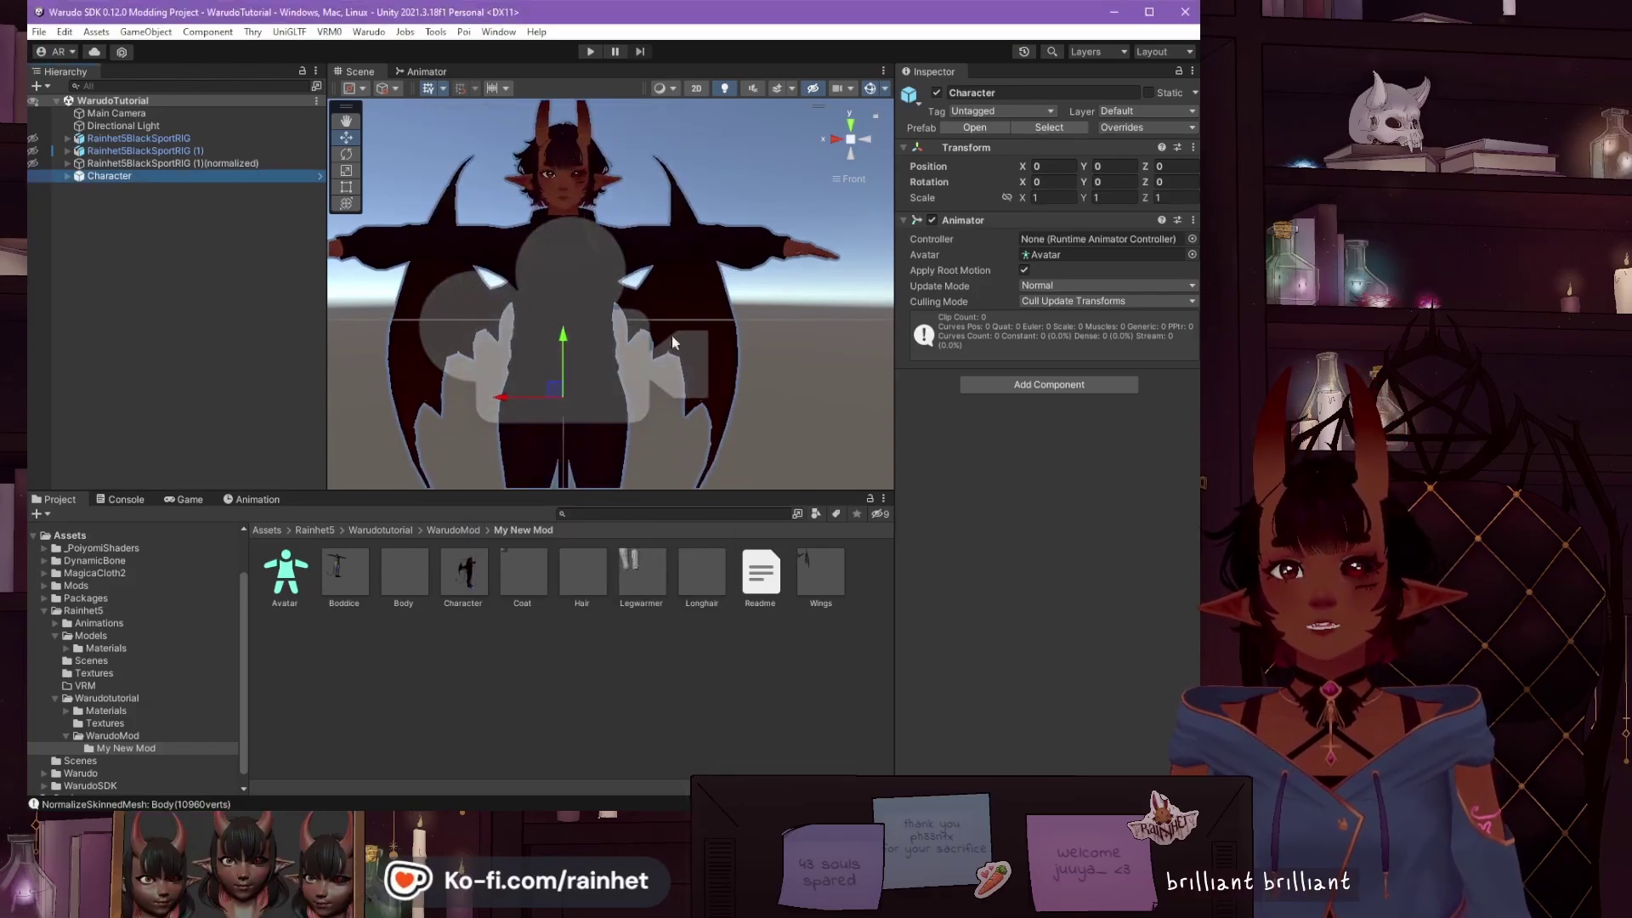
Step: Select the new Character prefab in the My New Mod folder
scroll(629, 323, down, 5)
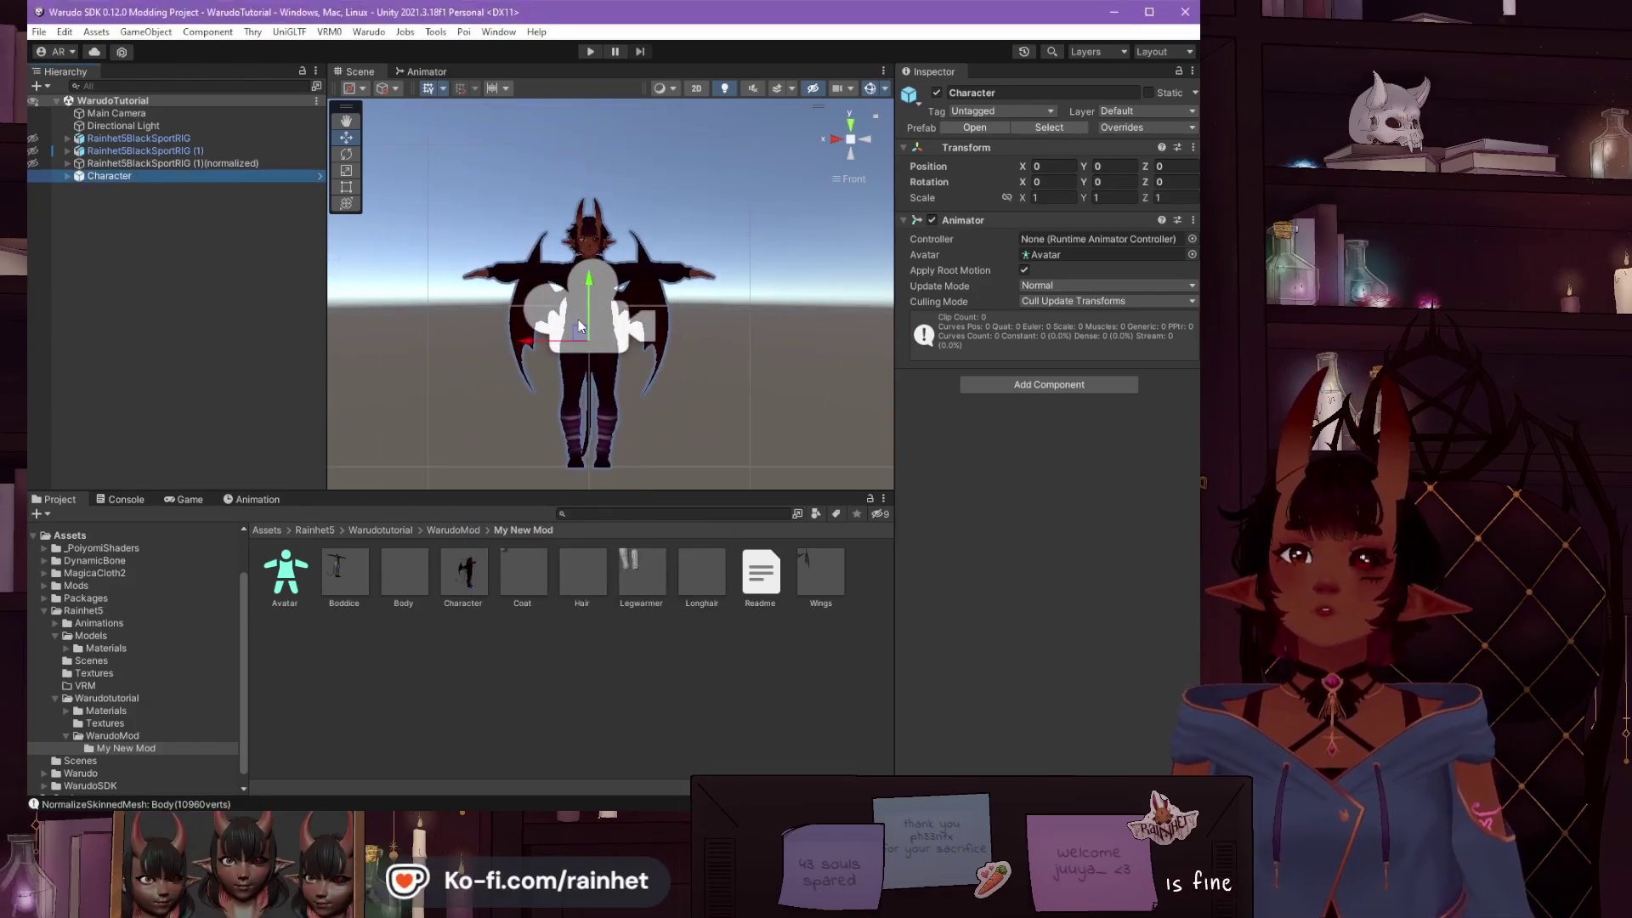
scroll(578, 325, up, 4)
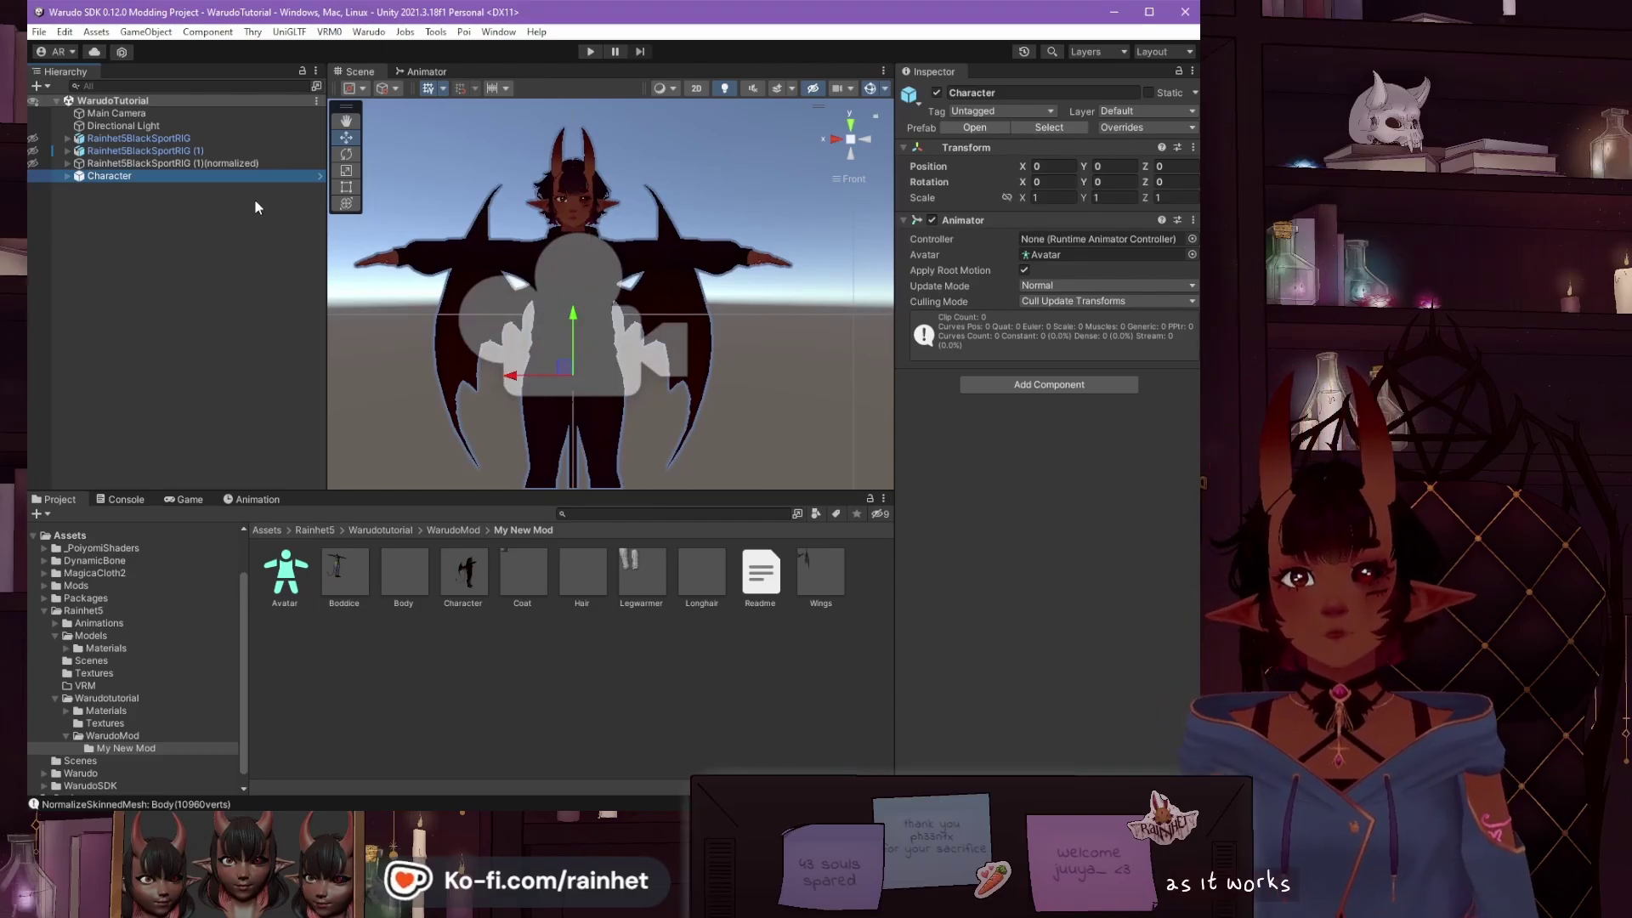
click(236, 229)
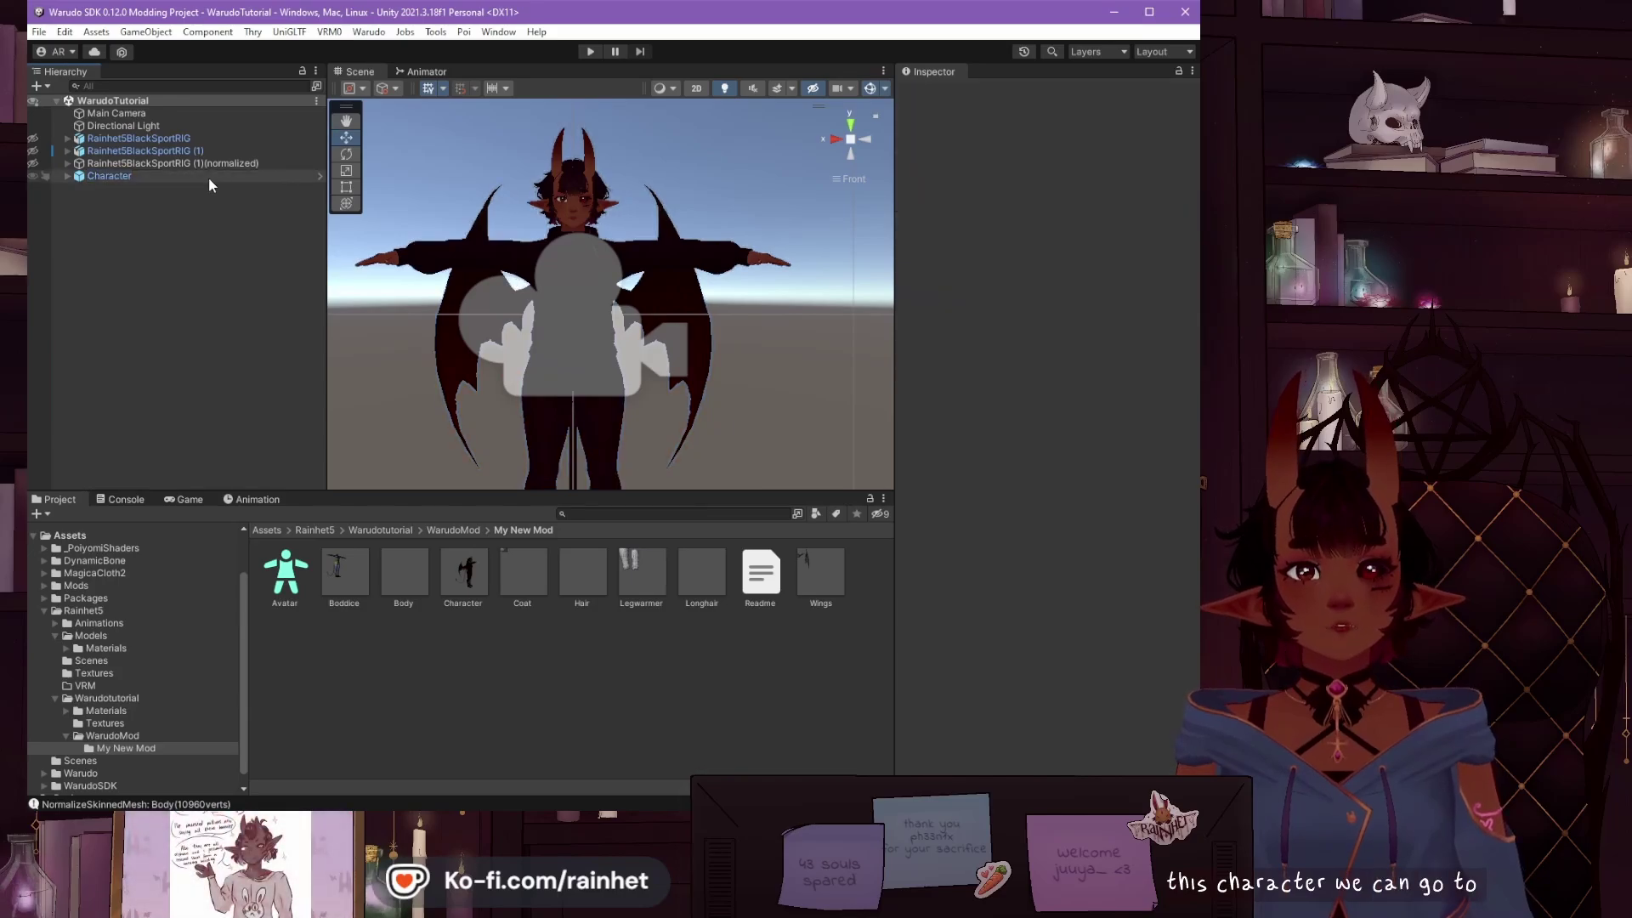
click(207, 176)
click(370, 32)
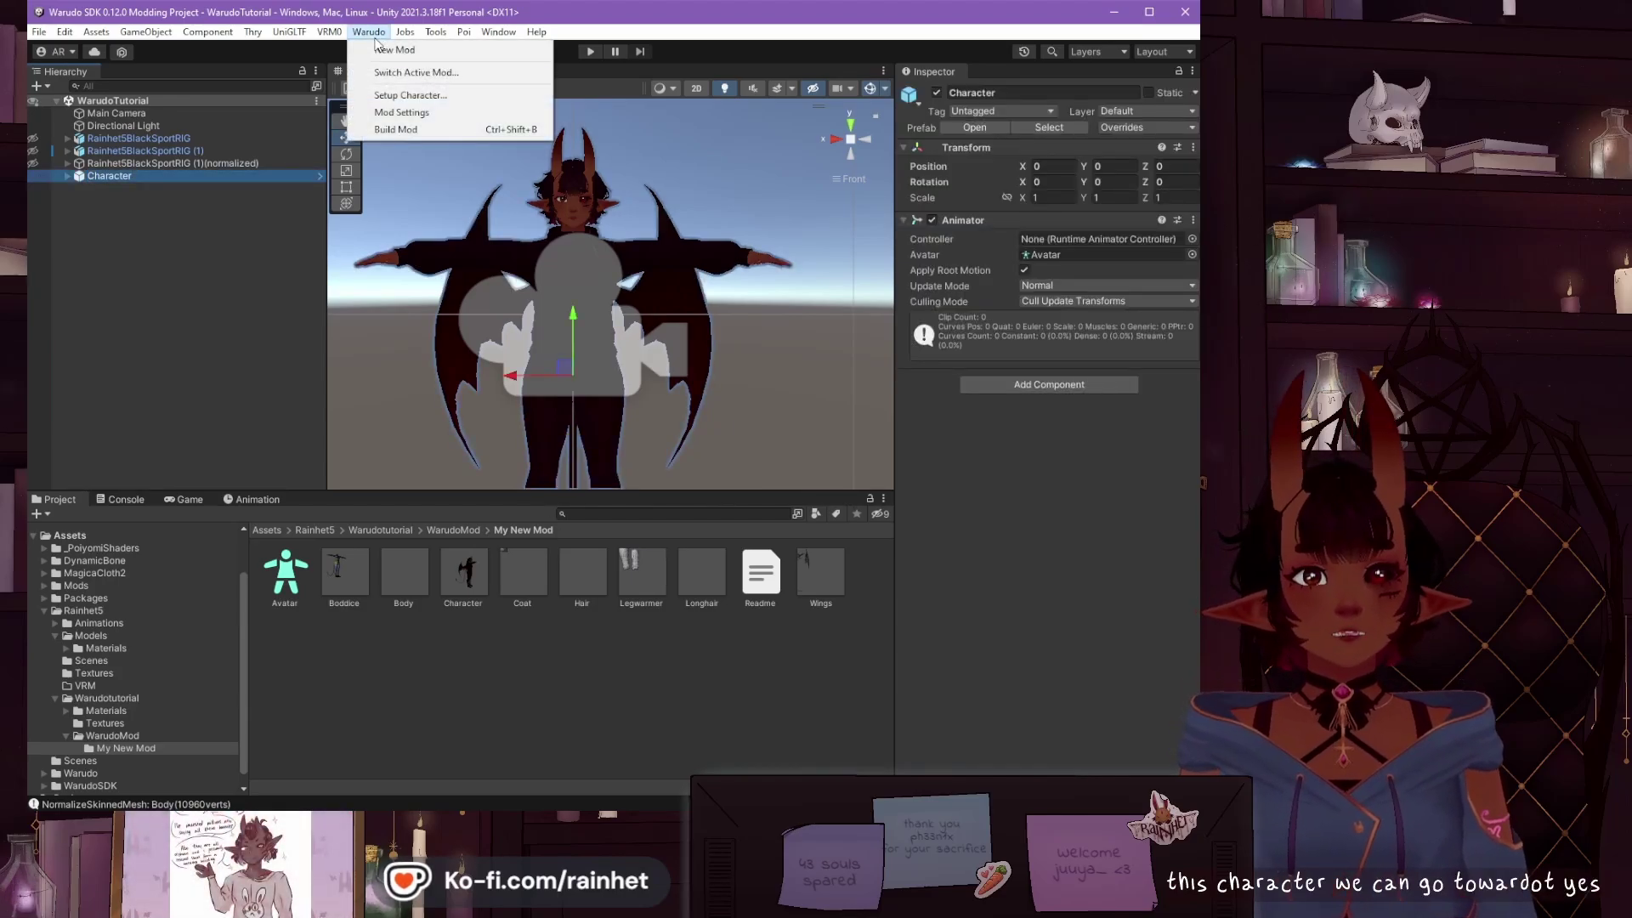
Step: Build the mod and cut the resulting My New Mod.warudo file in File Explorer
click(440, 136)
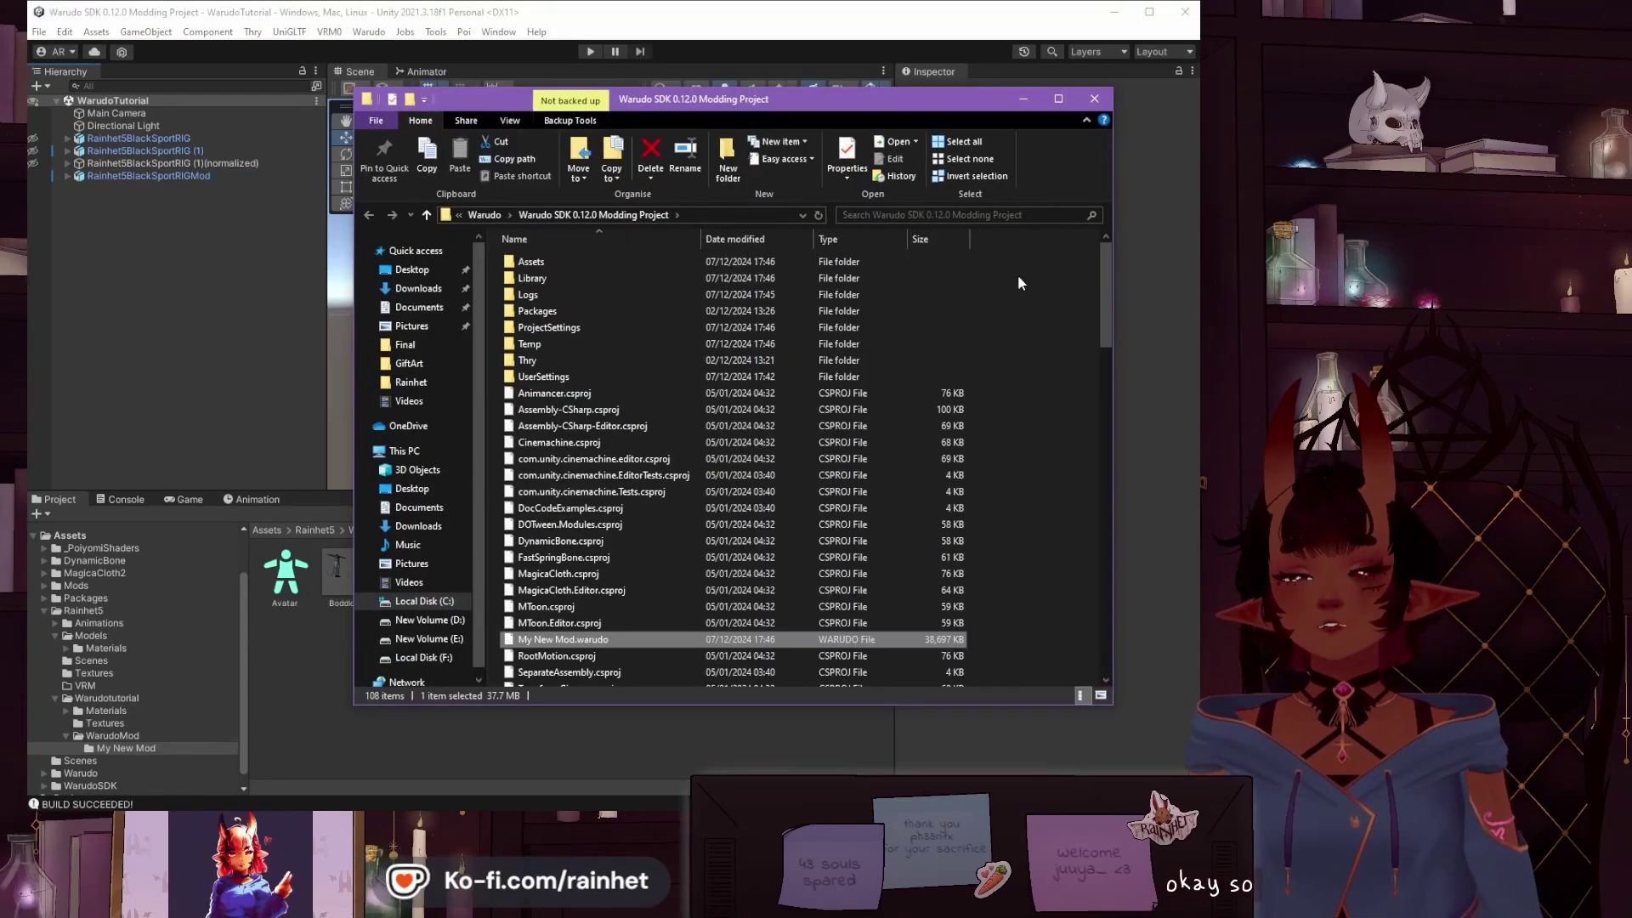
right_click(557, 640)
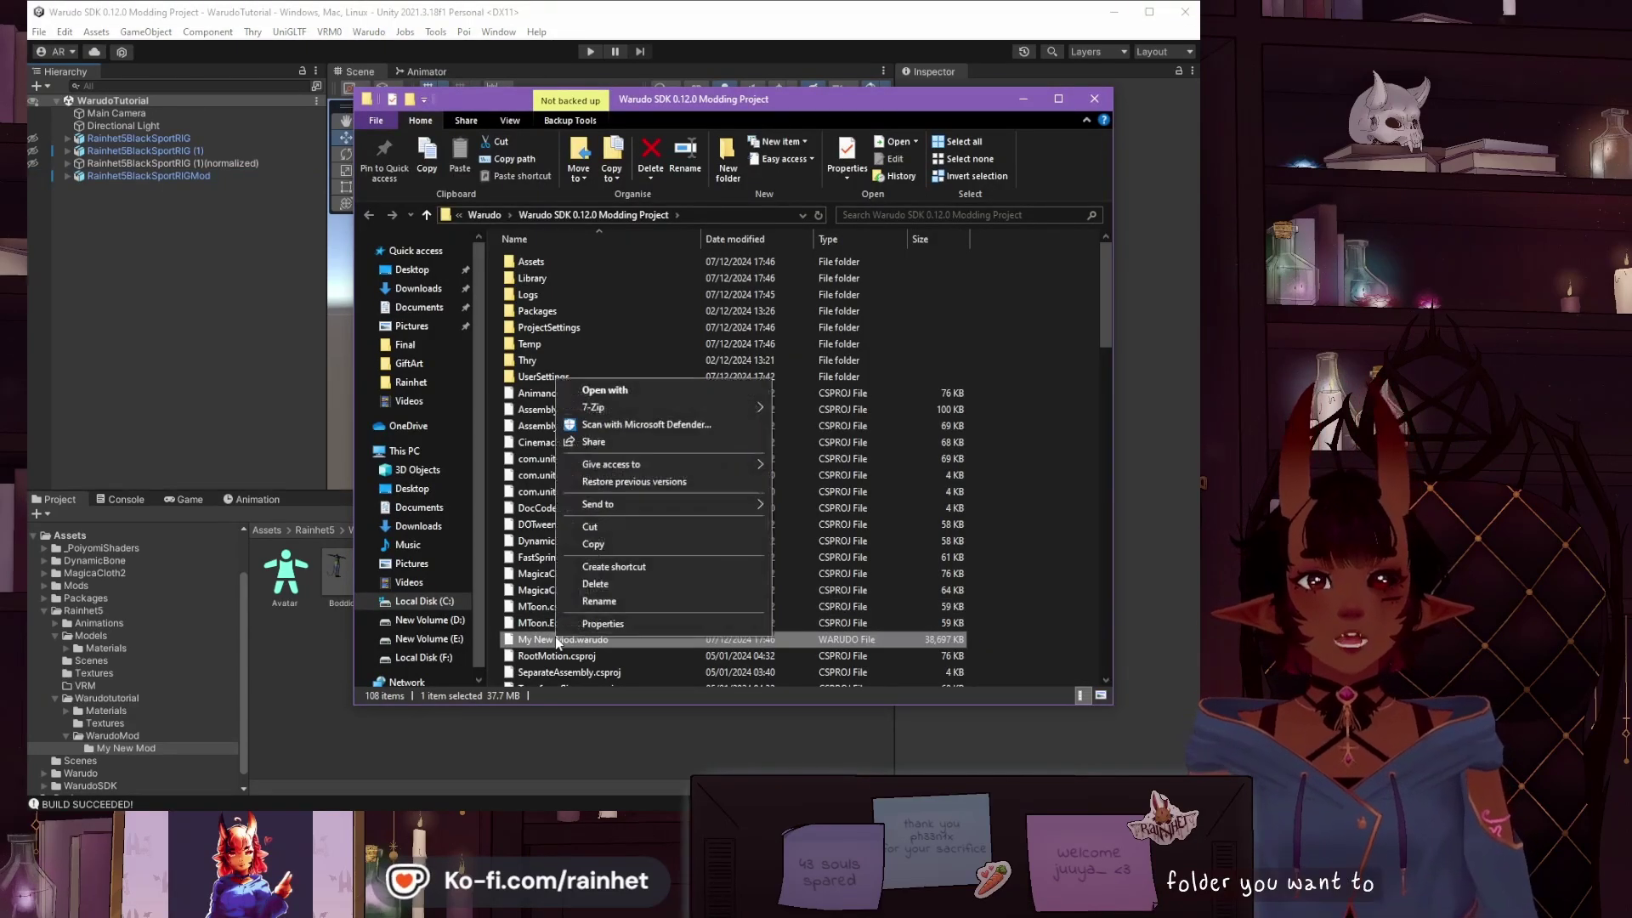
click(593, 527)
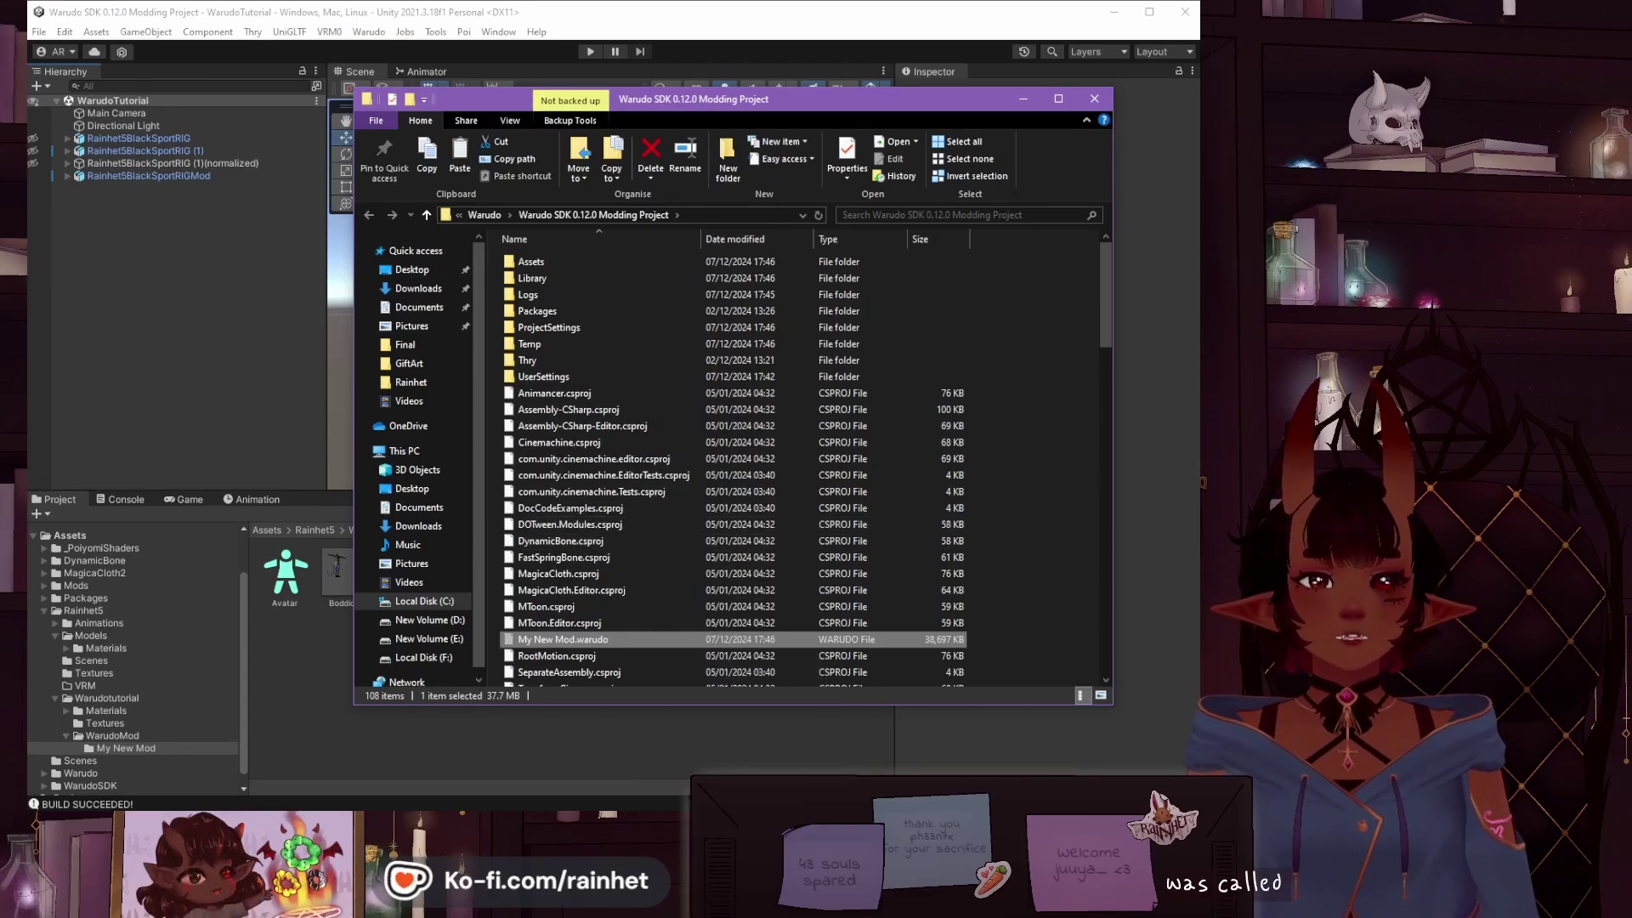
Step: Open Warudo's Characters folder from the Character asset's Main Properties
click(640, 770)
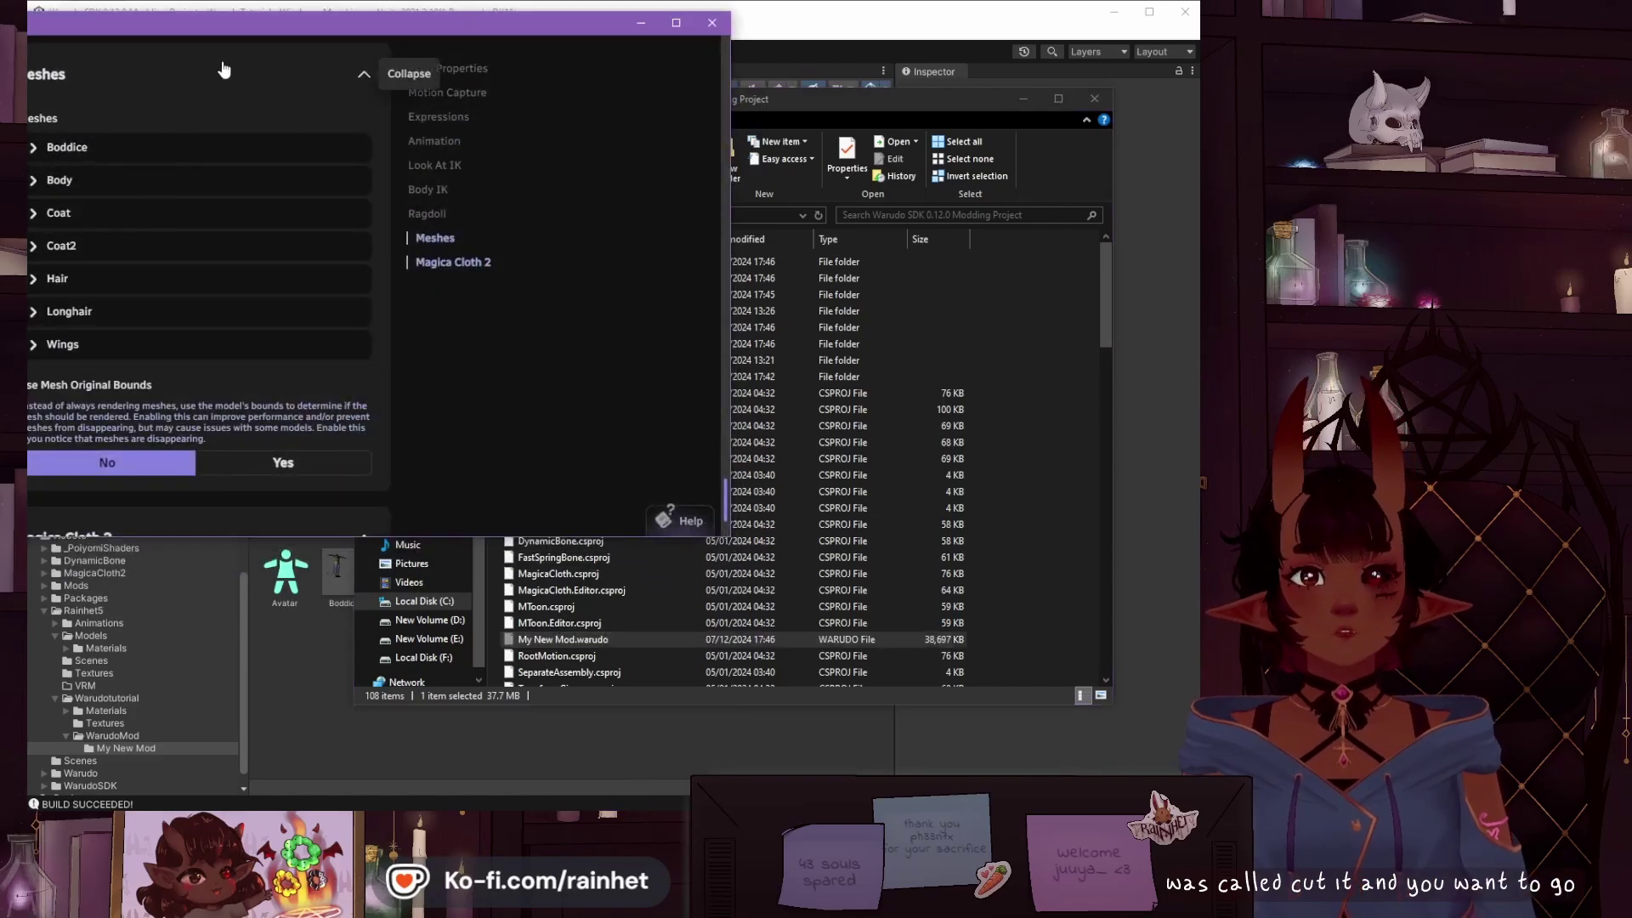
drag(223, 70, 626, 182)
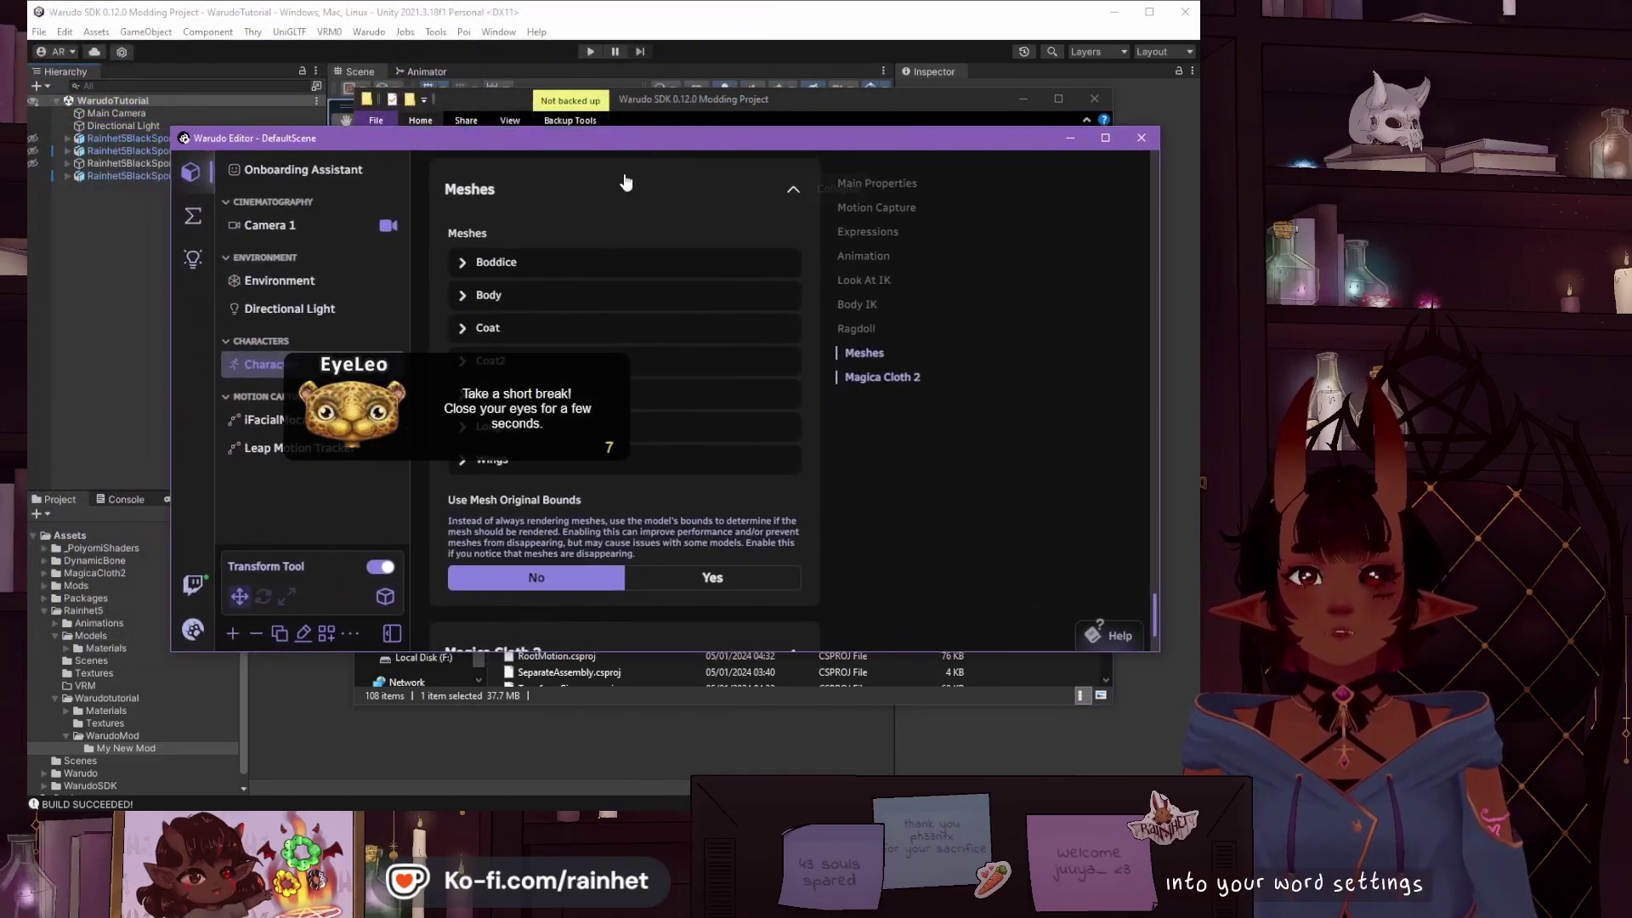
click(260, 371)
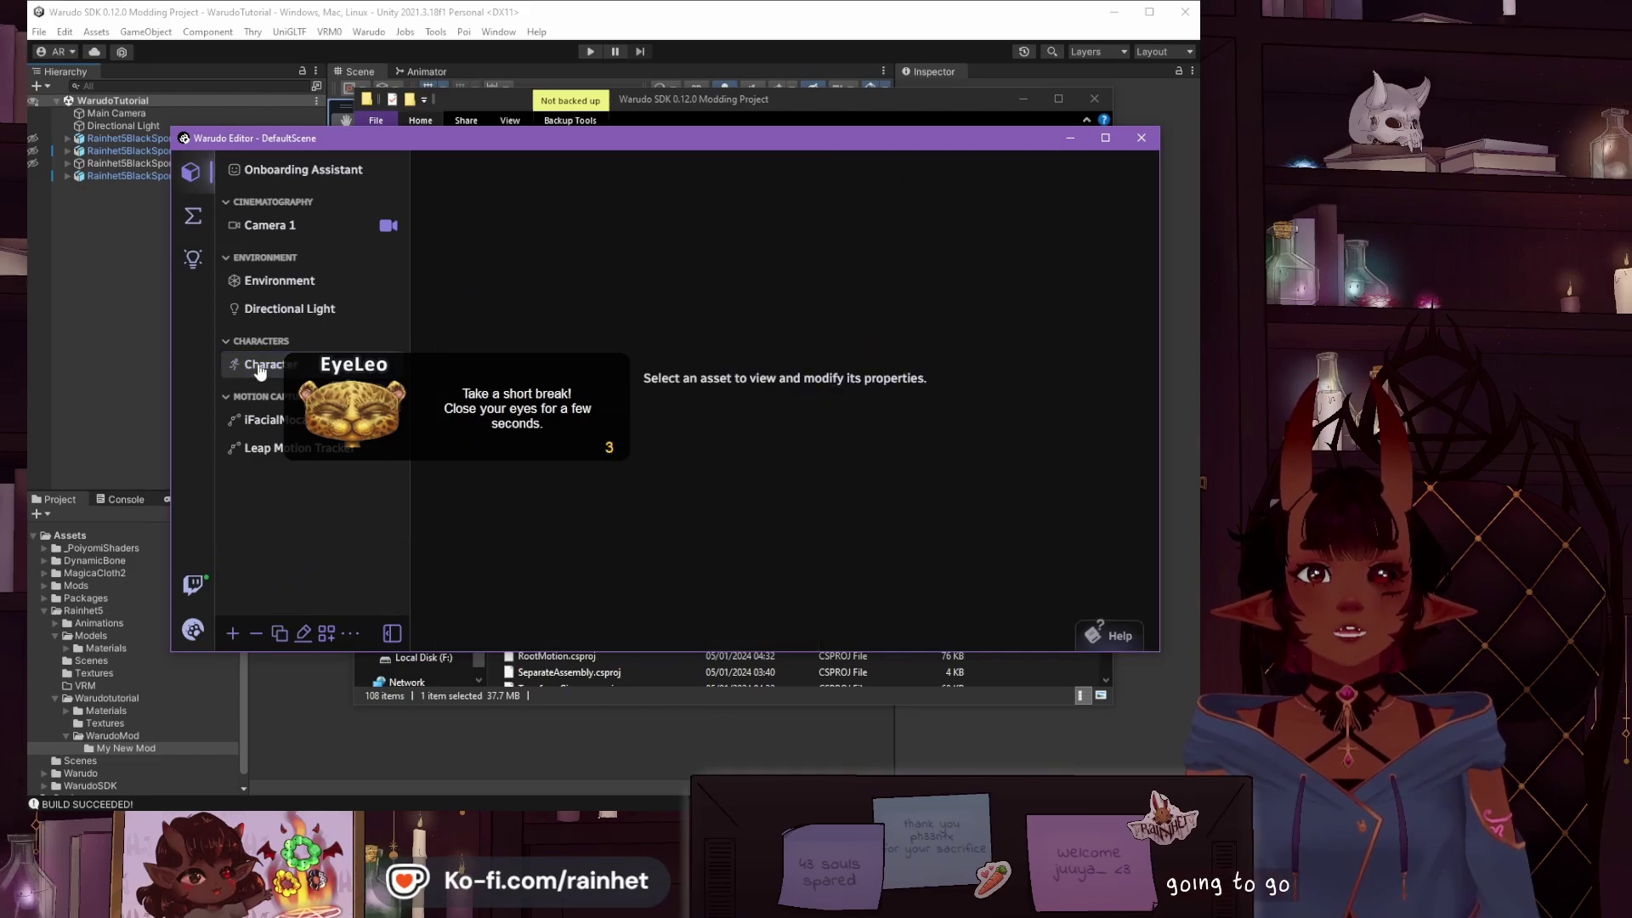
click(260, 370)
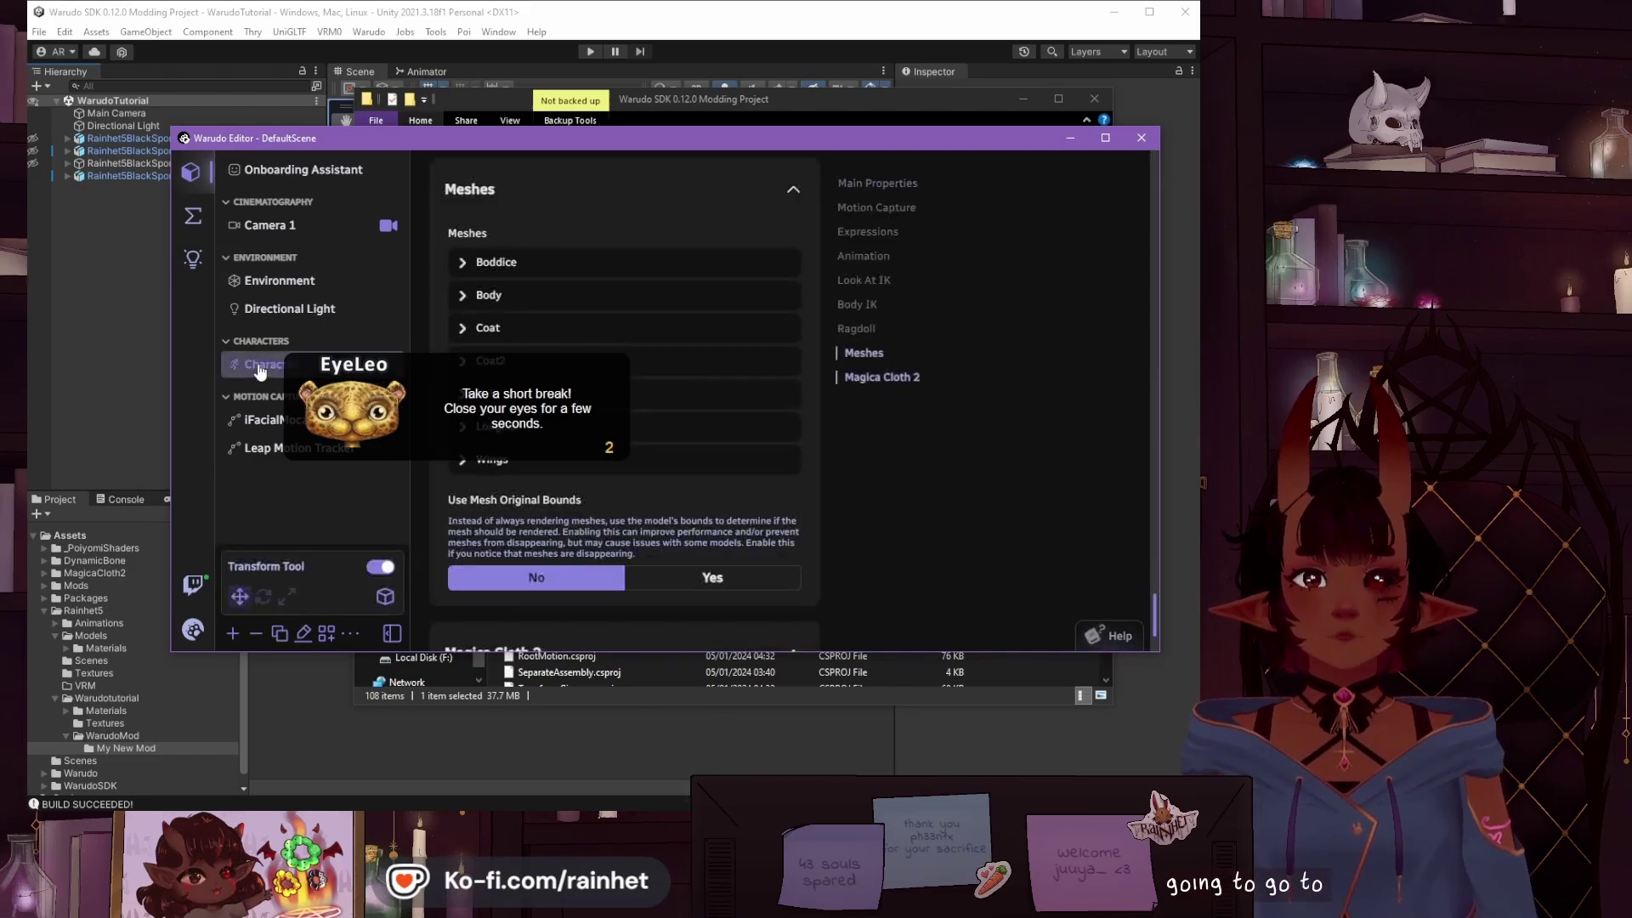
click(874, 184)
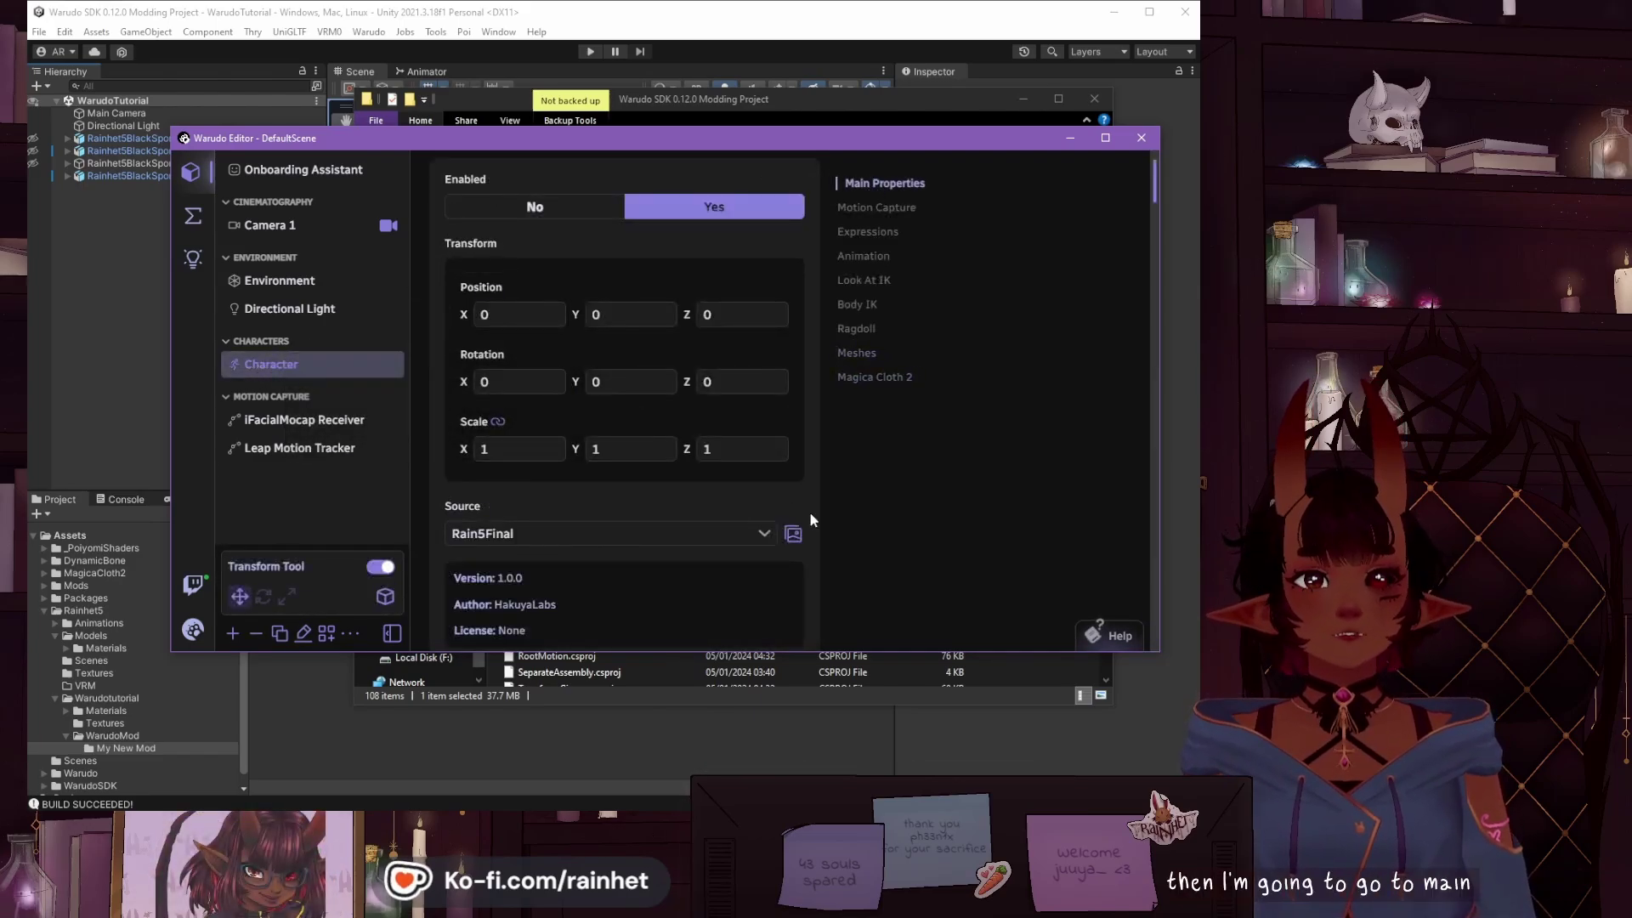
scroll(810, 520, down, 4)
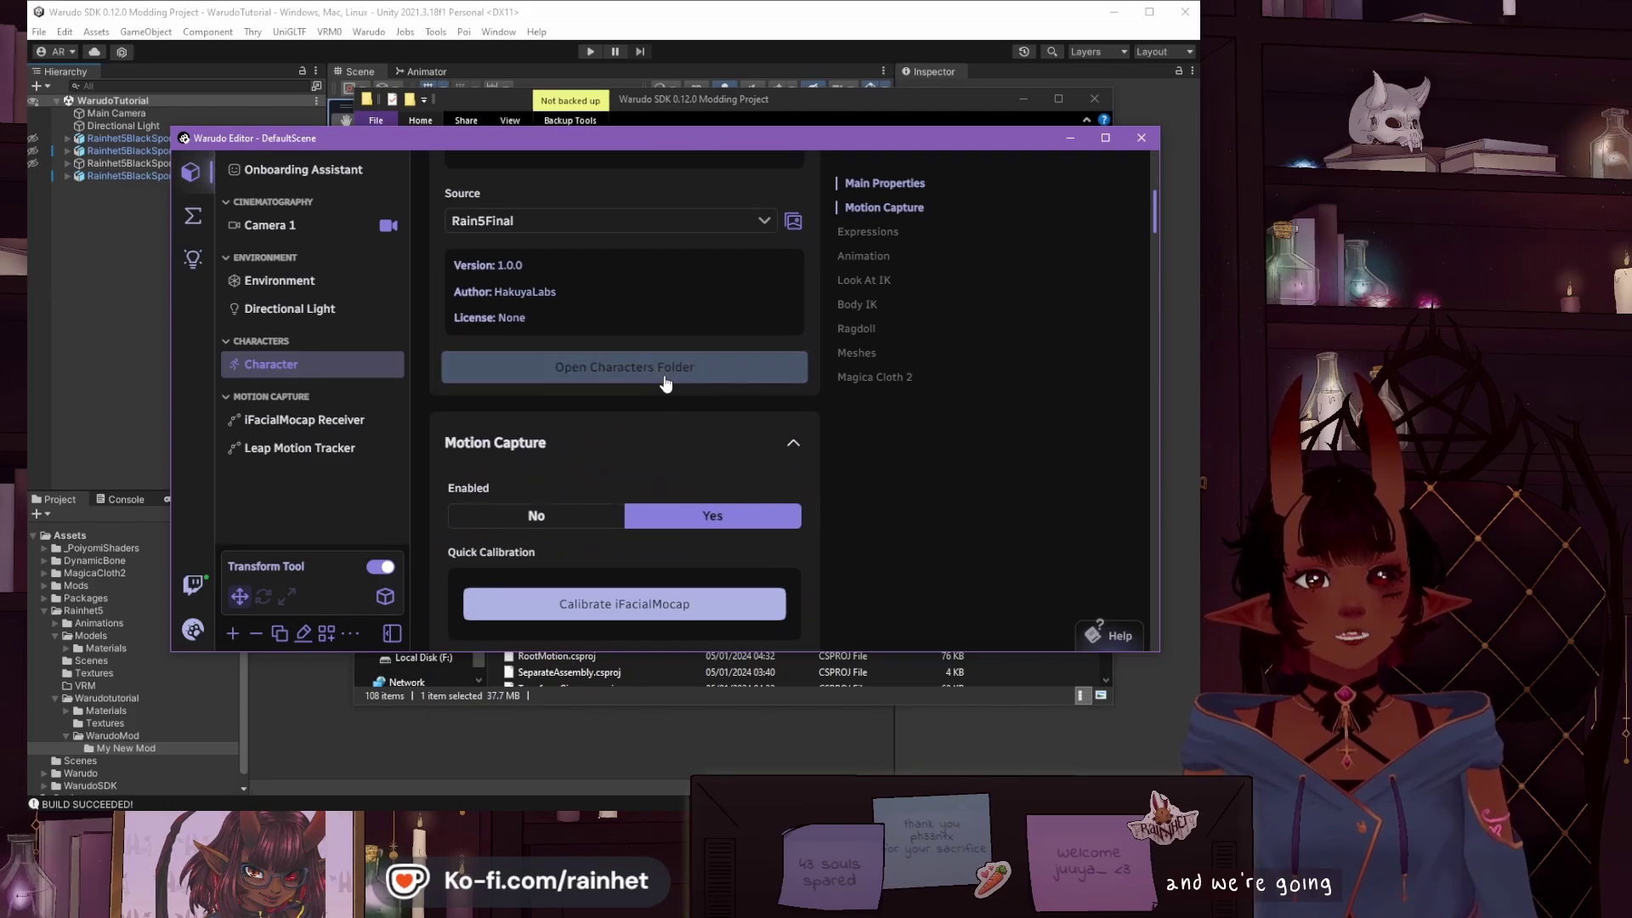
click(666, 369)
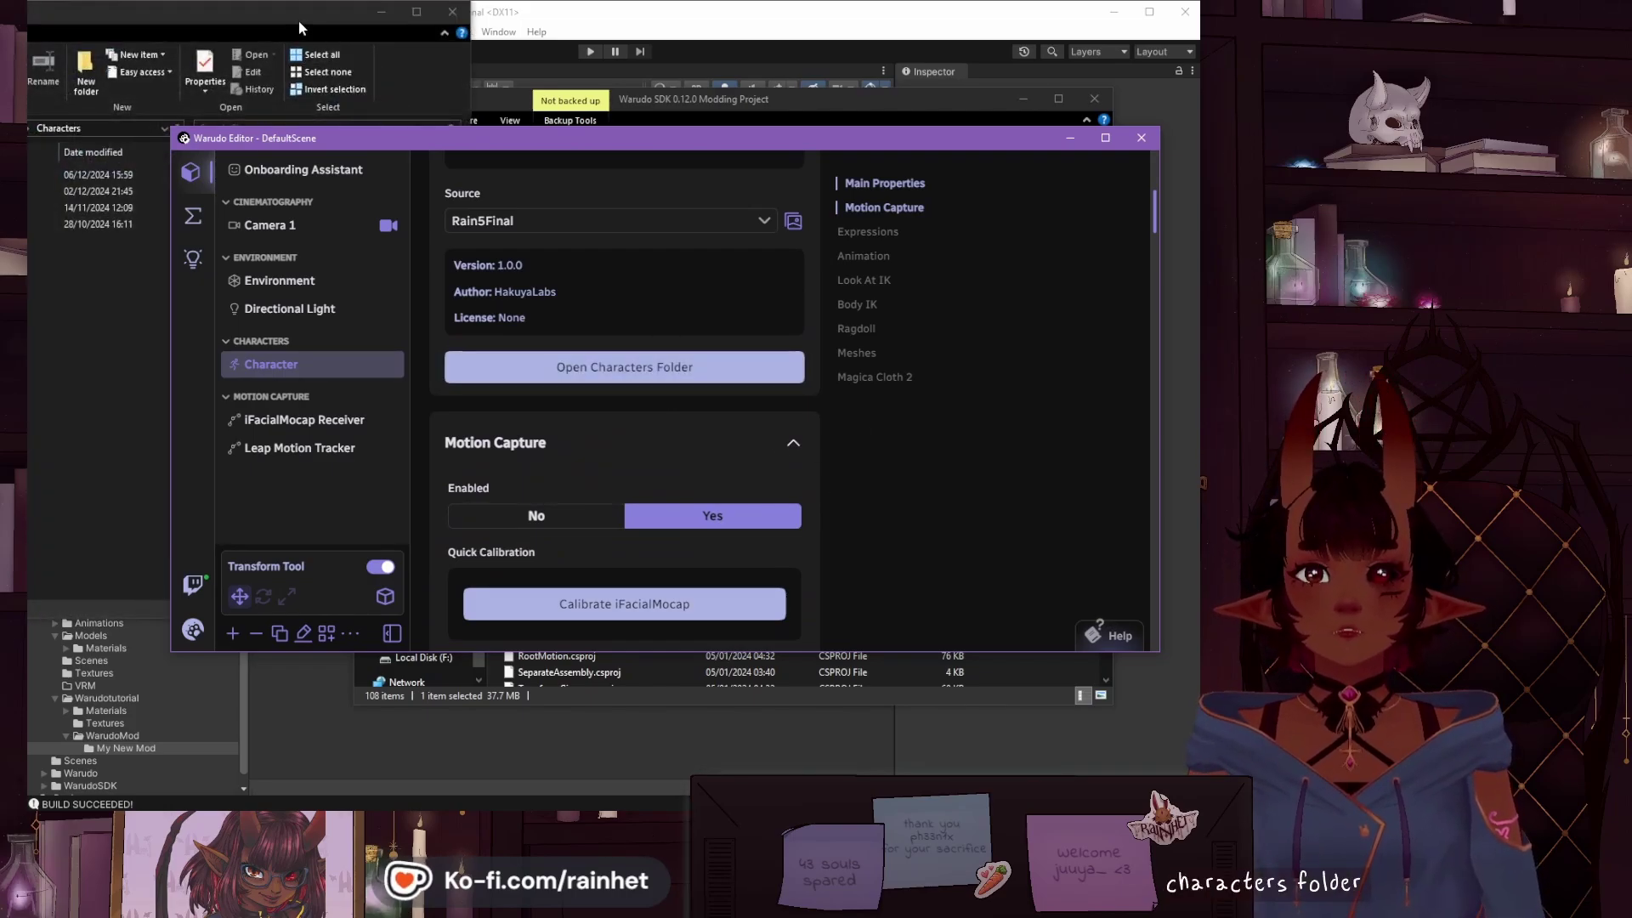
Step: Paste My New Mod.warudo into the Characters folder
drag(299, 28, 669, 128)
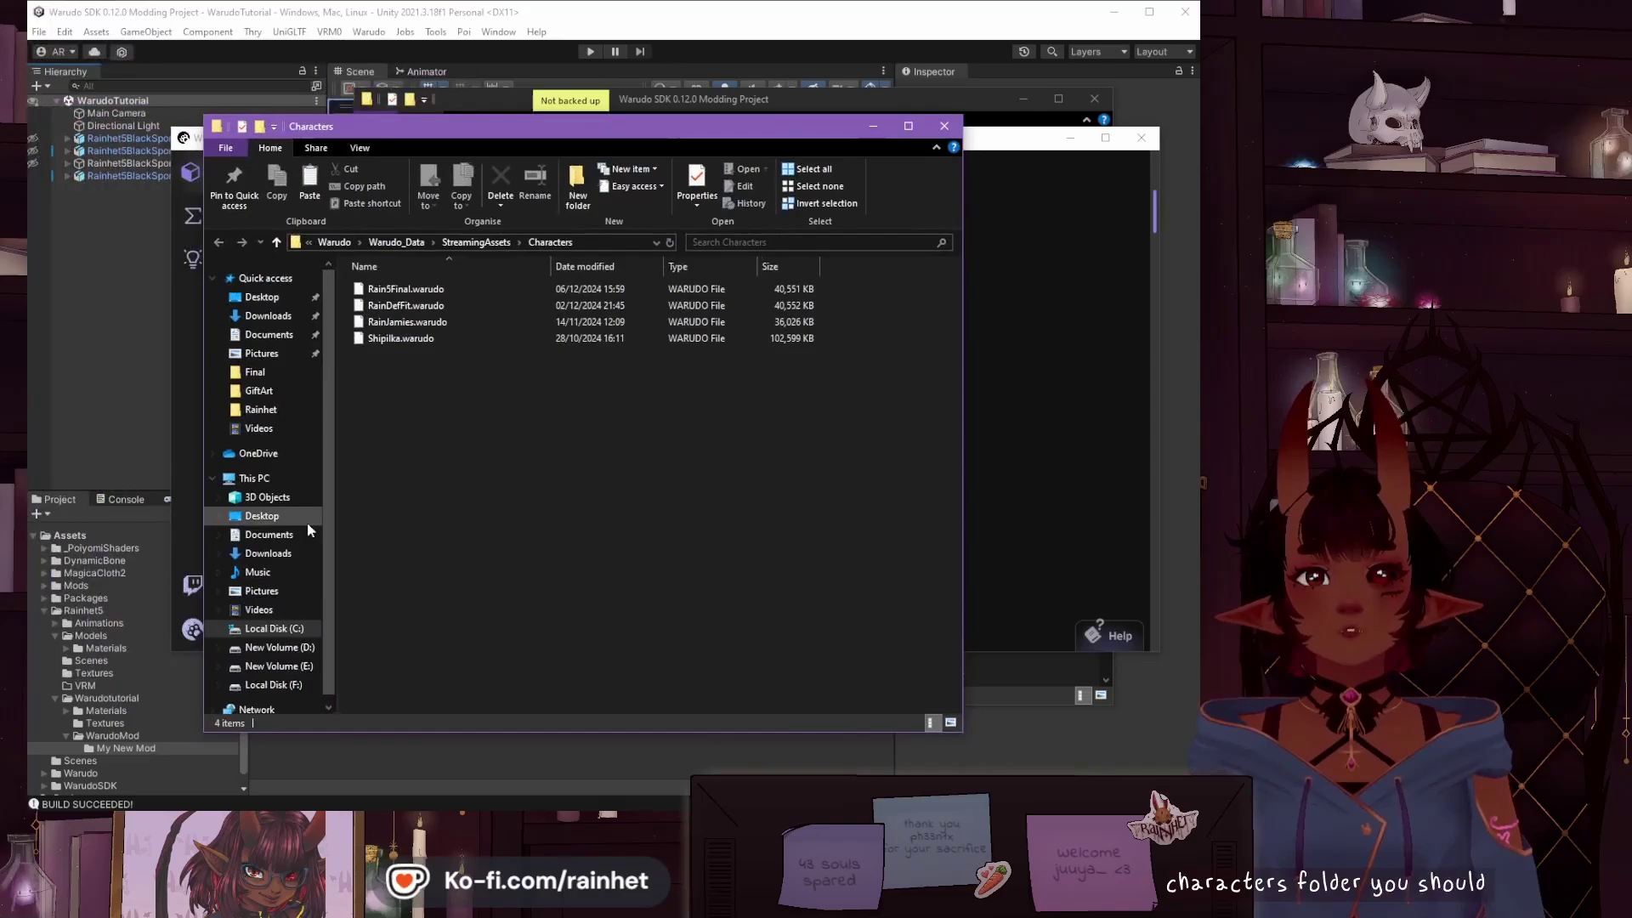
right_click(449, 399)
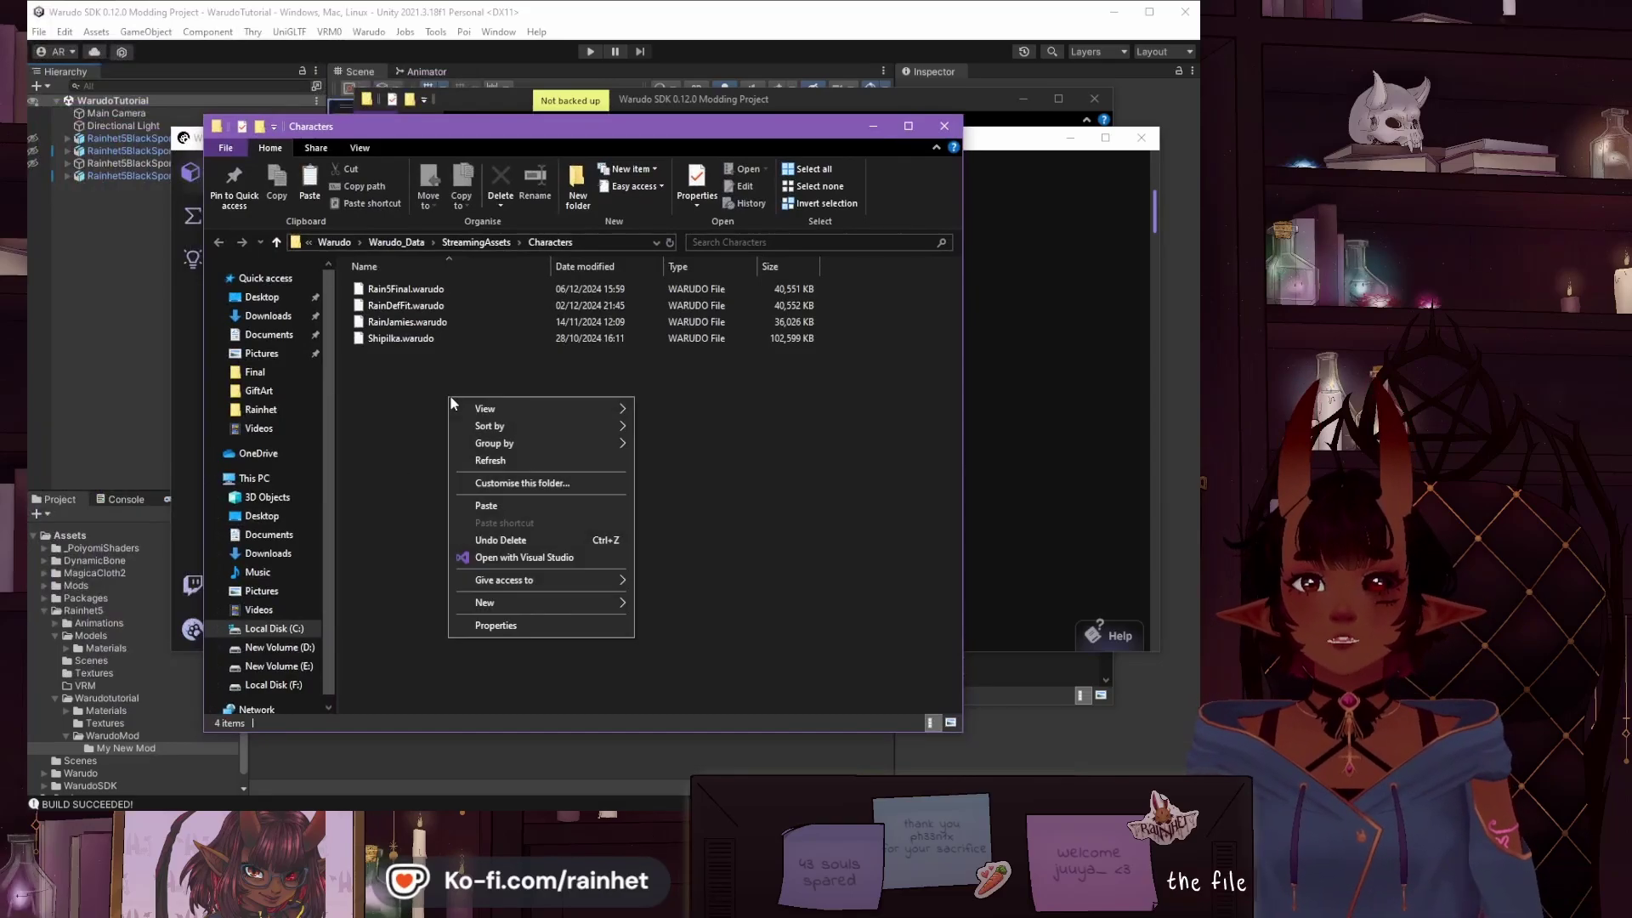
click(534, 505)
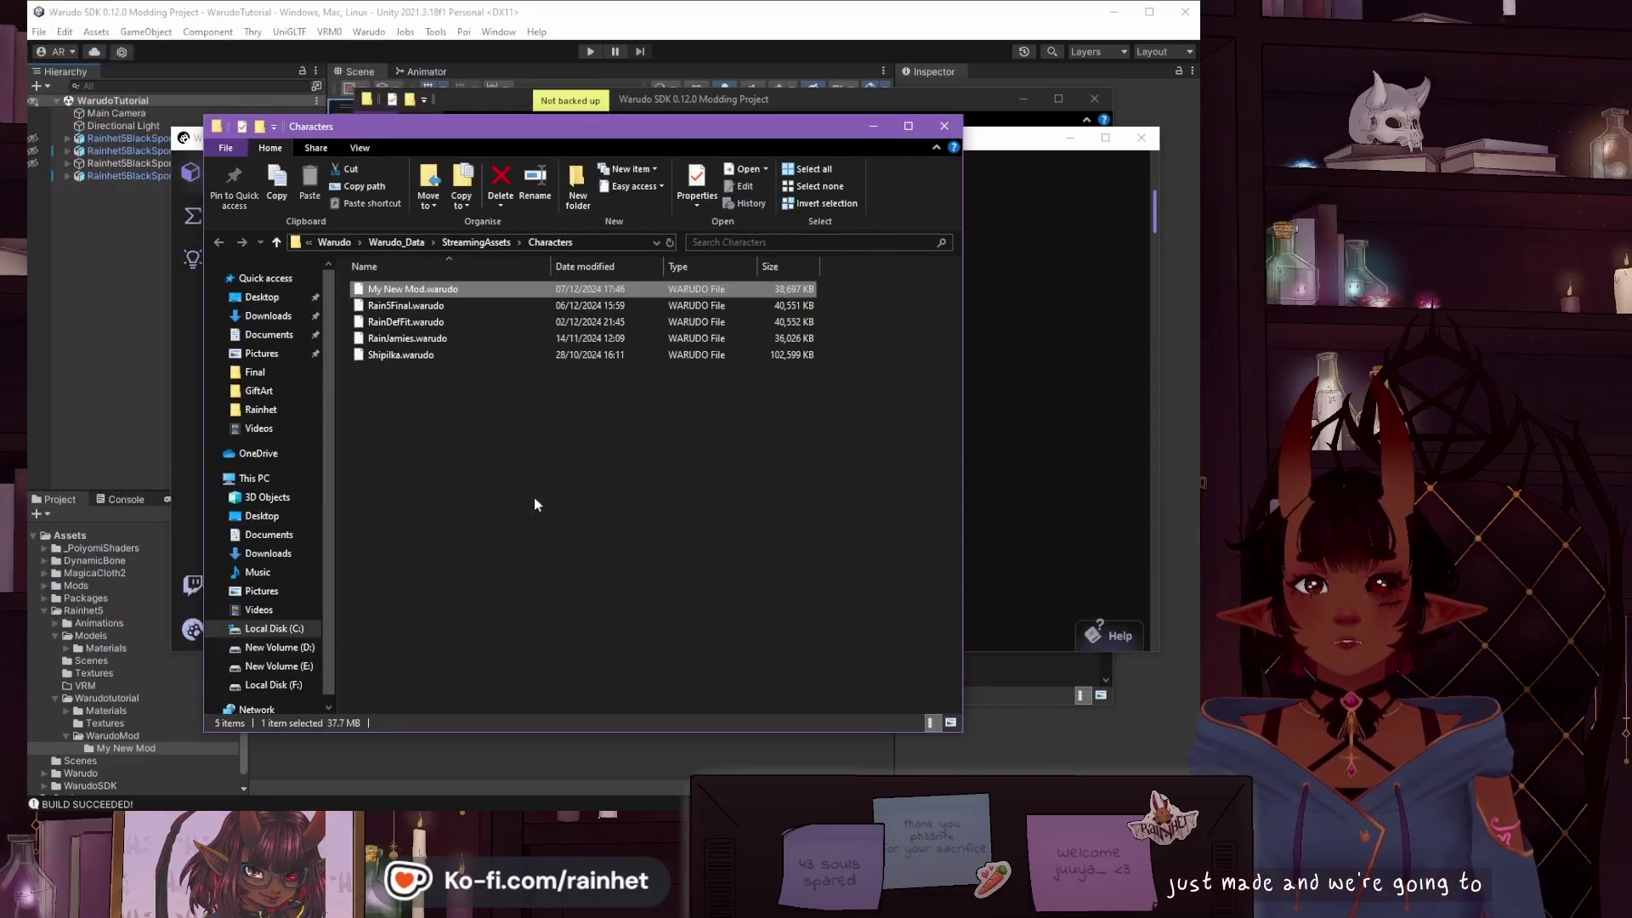
key(alt+Tab)
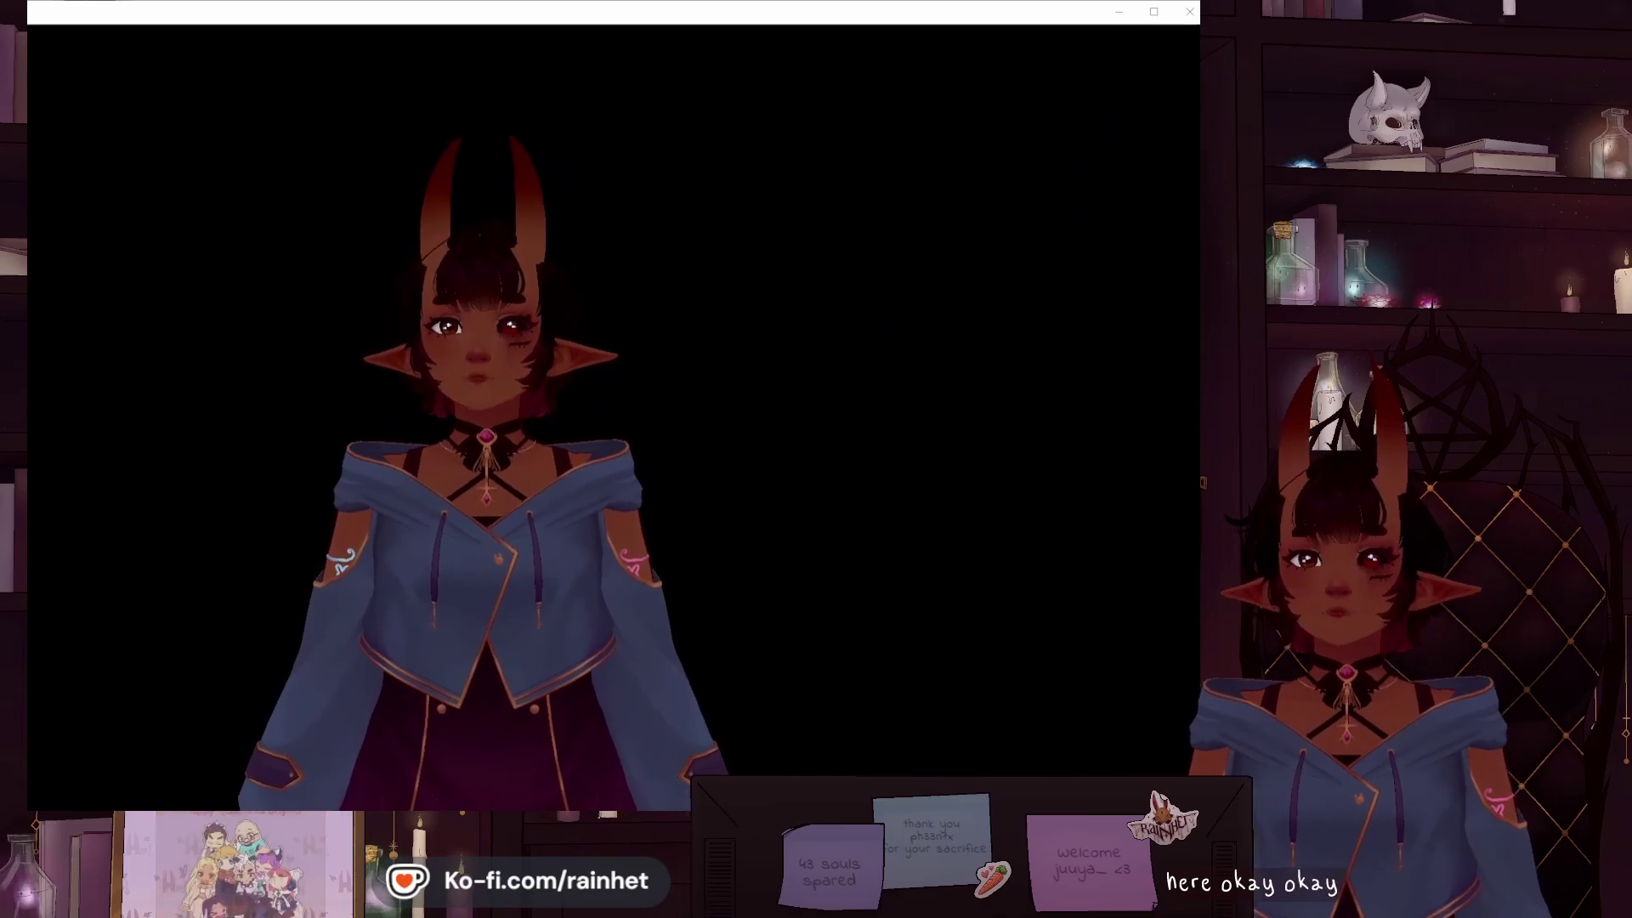
Step: Switch the character's Source to My New Mod to load the horned avatar
mouse_move(639, 823)
click(636, 759)
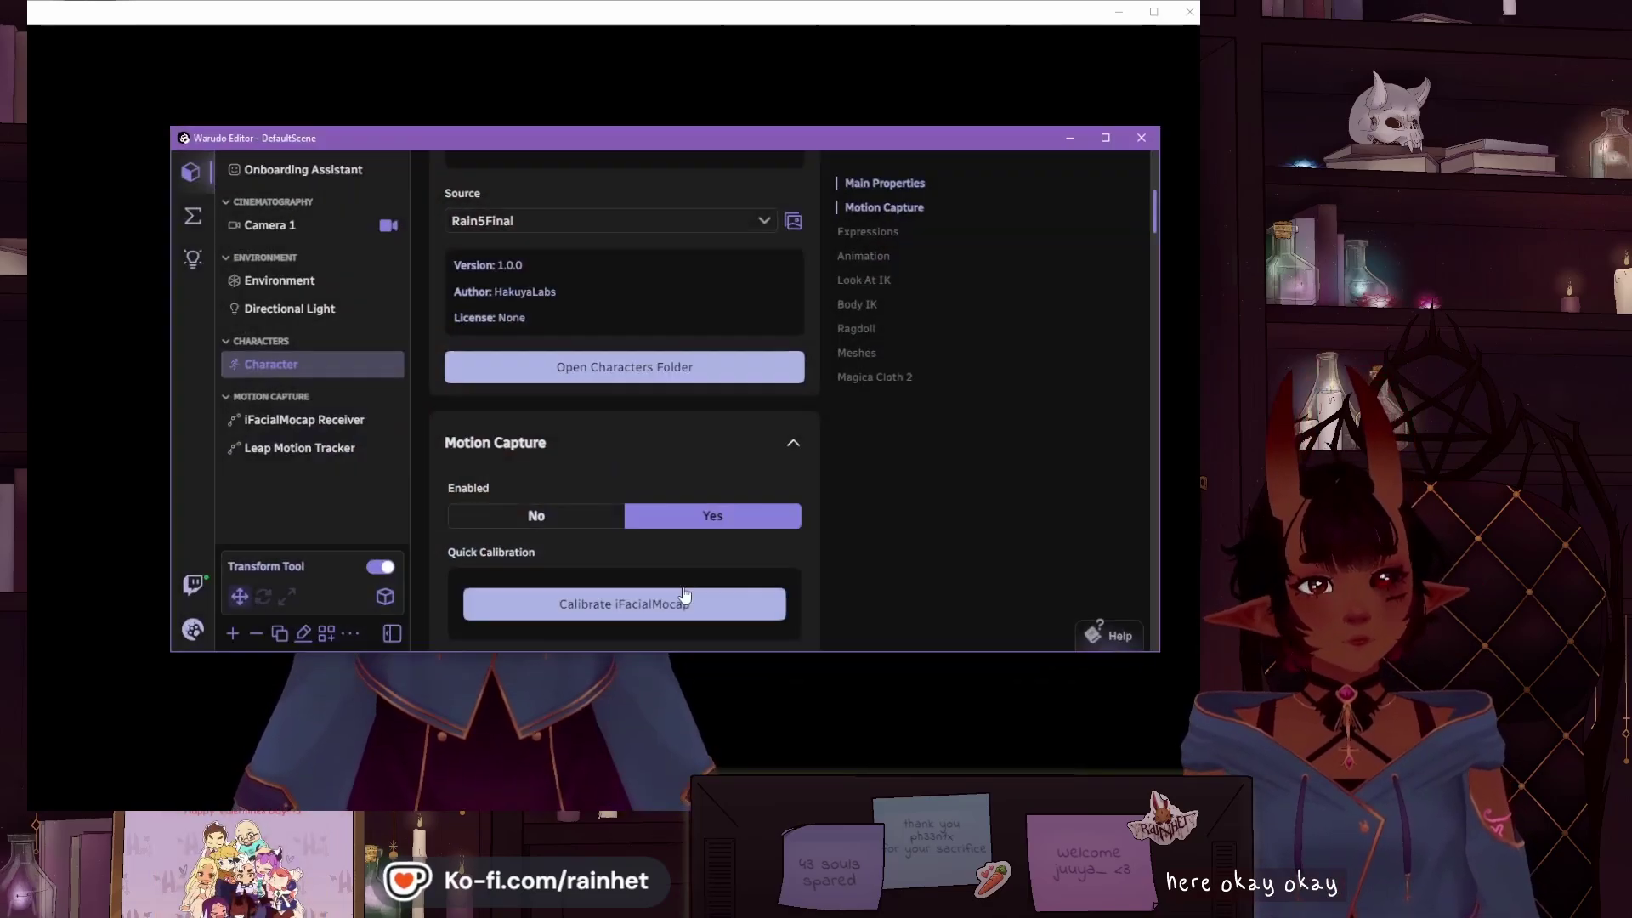
click(764, 221)
click(576, 293)
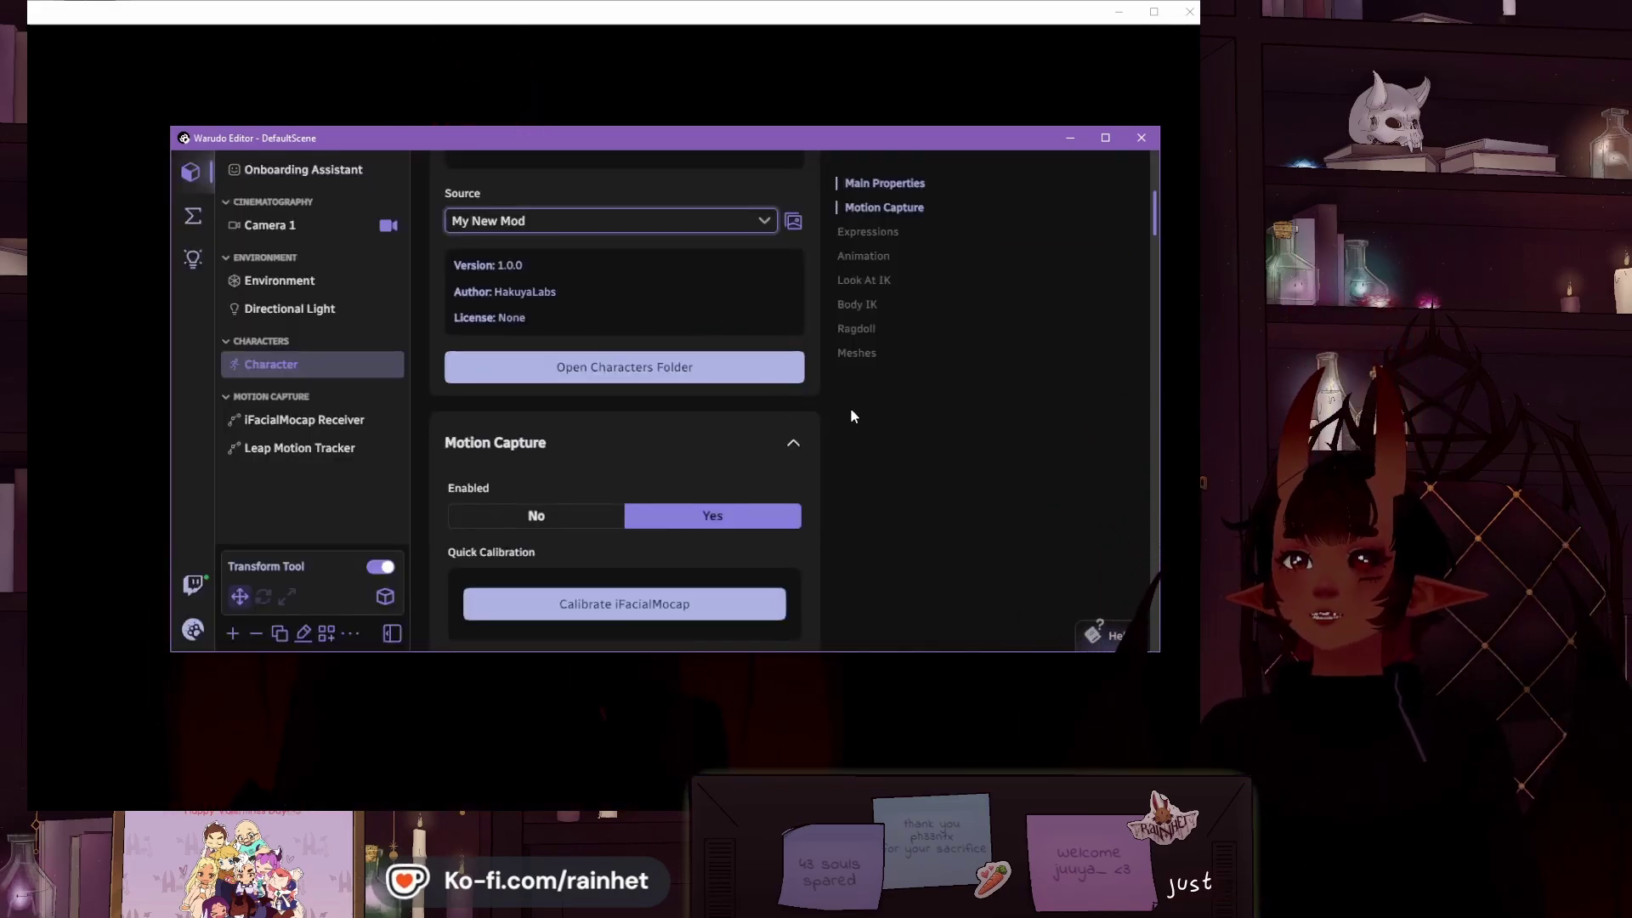
click(1070, 140)
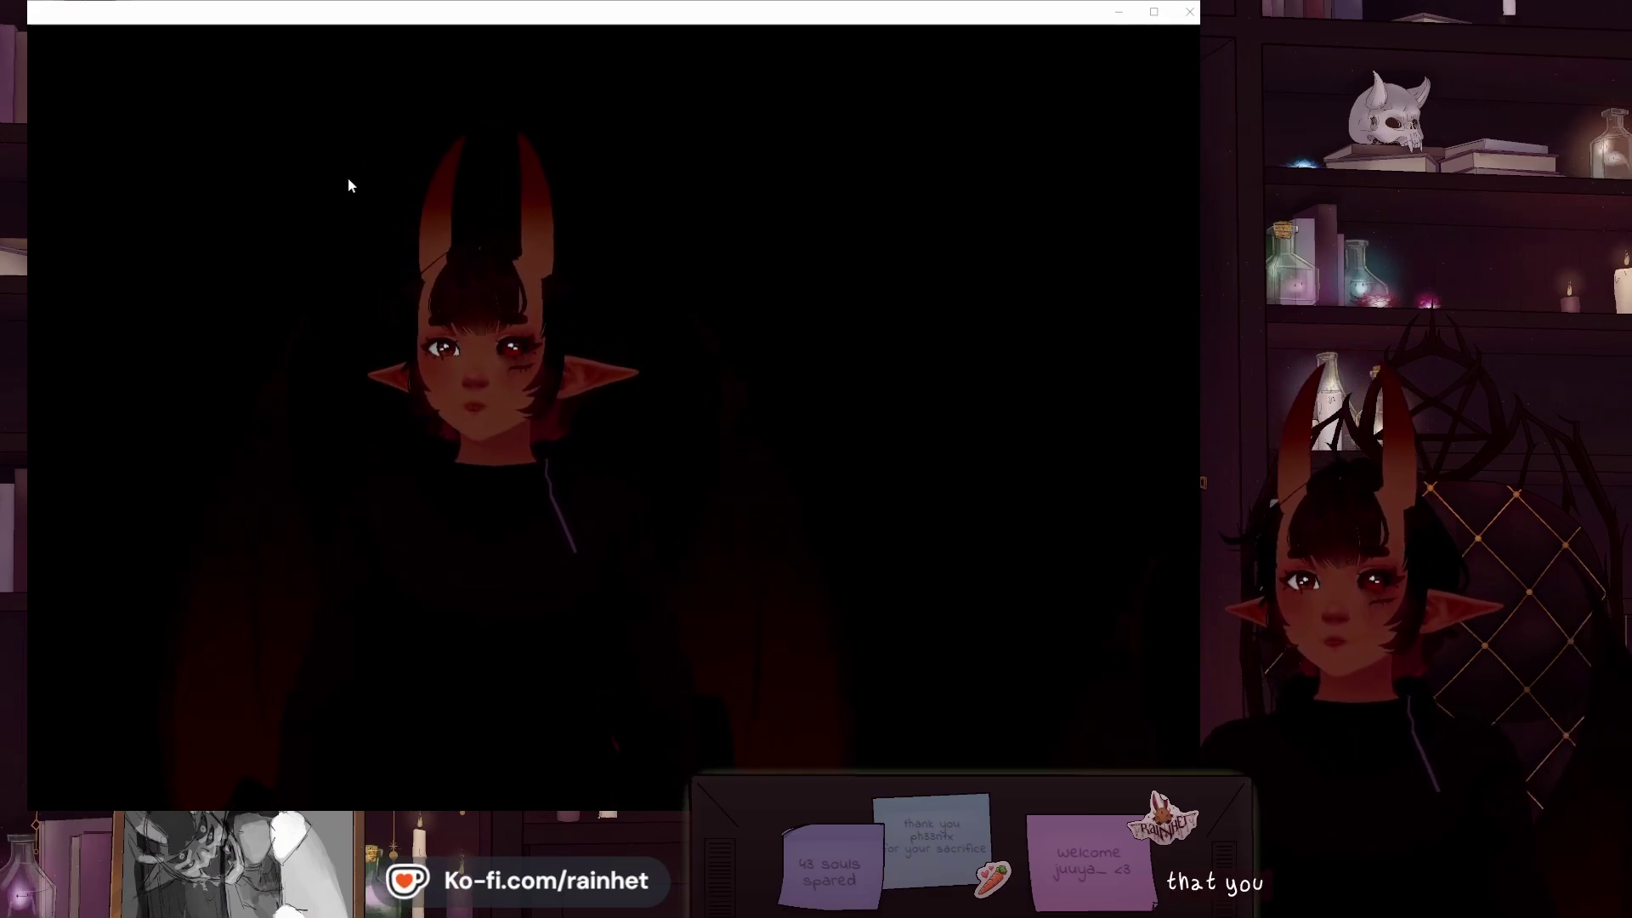
mouse_move(625, 901)
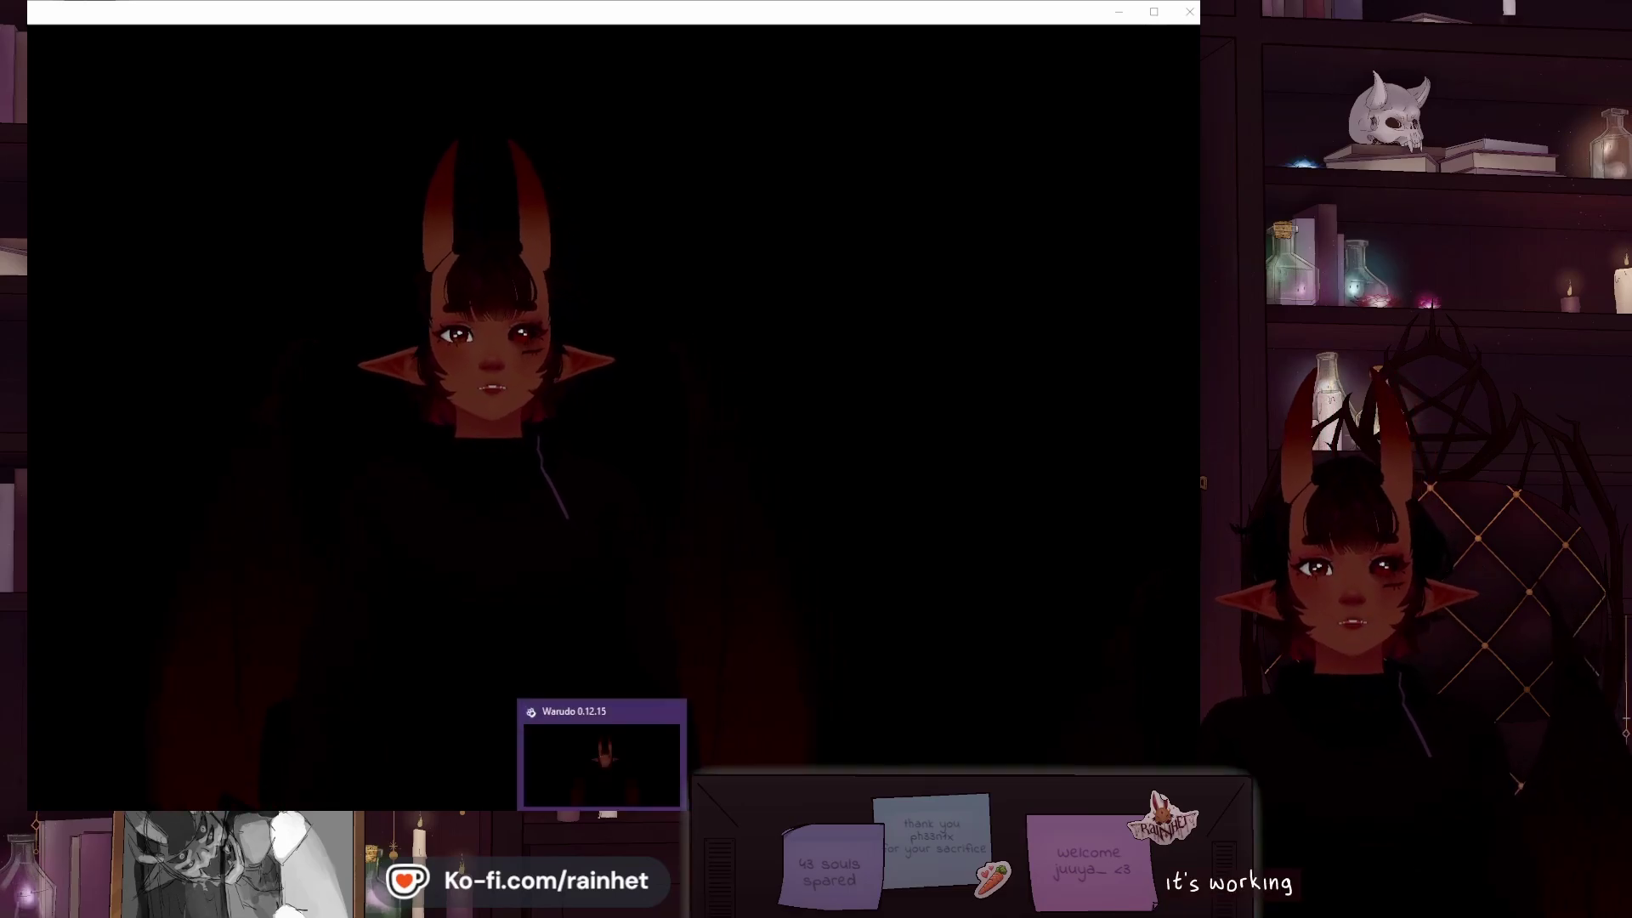
click(626, 757)
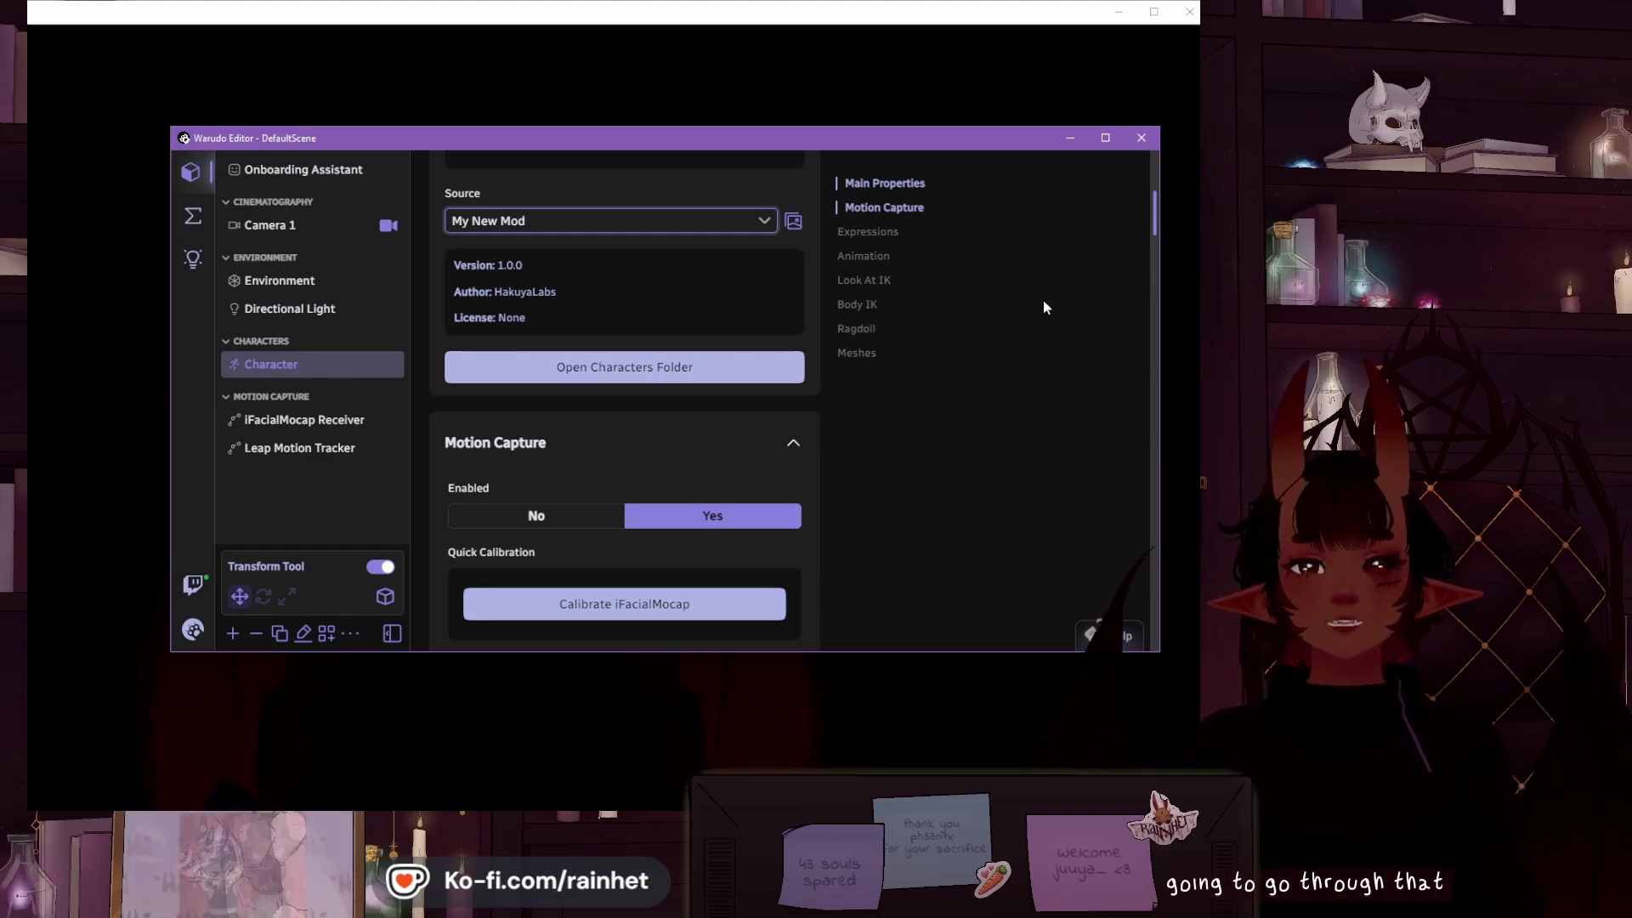
click(1076, 140)
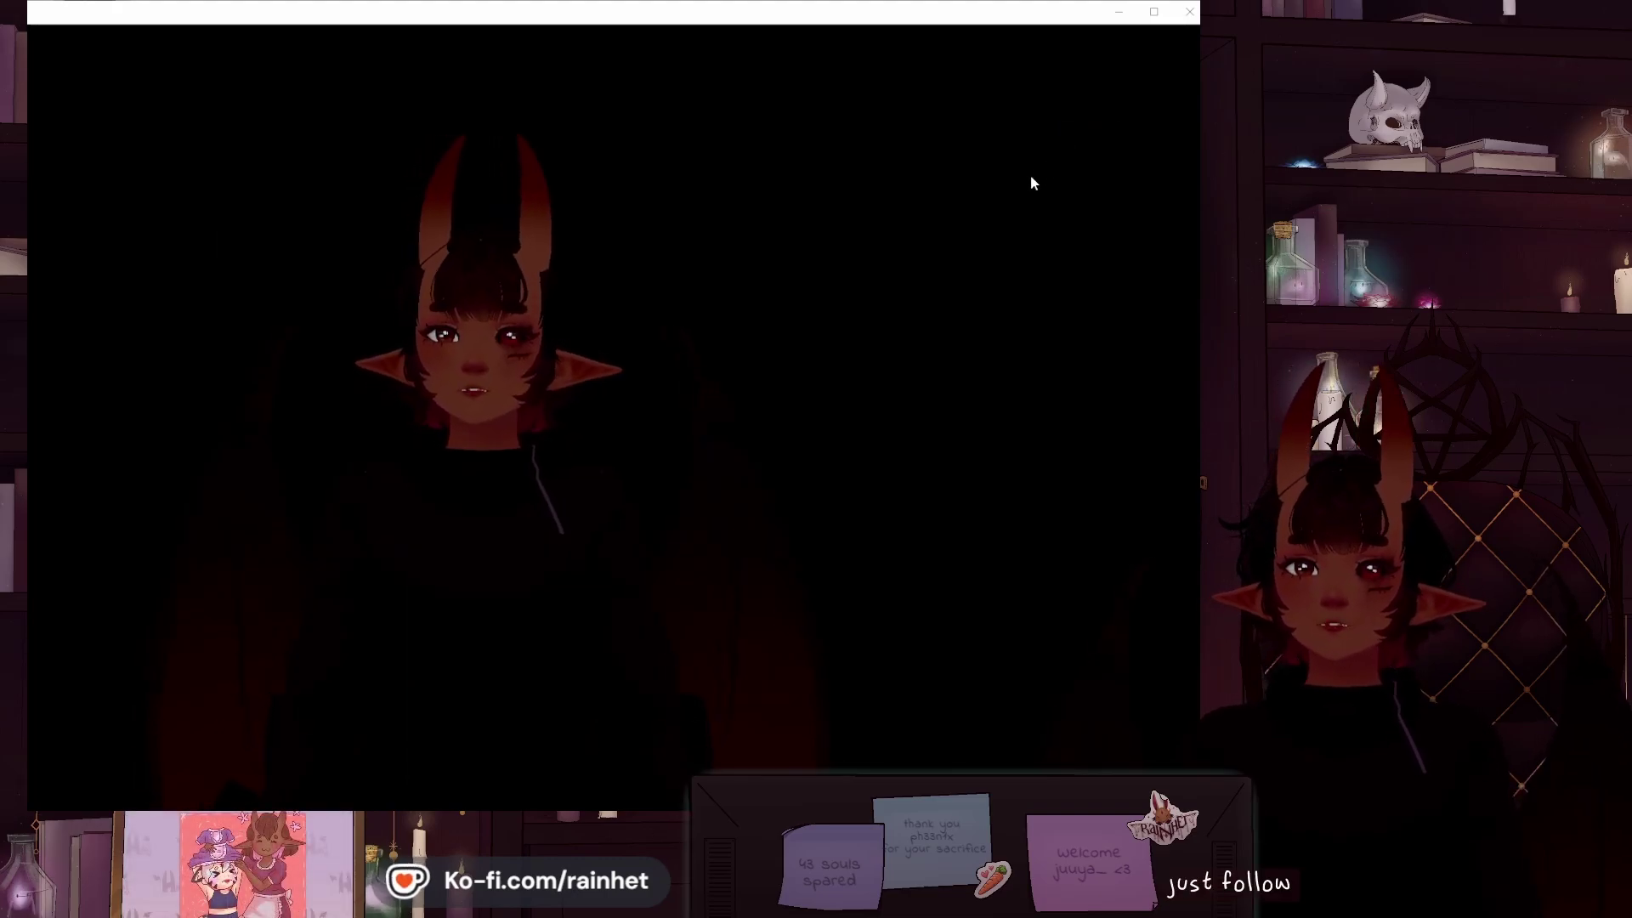